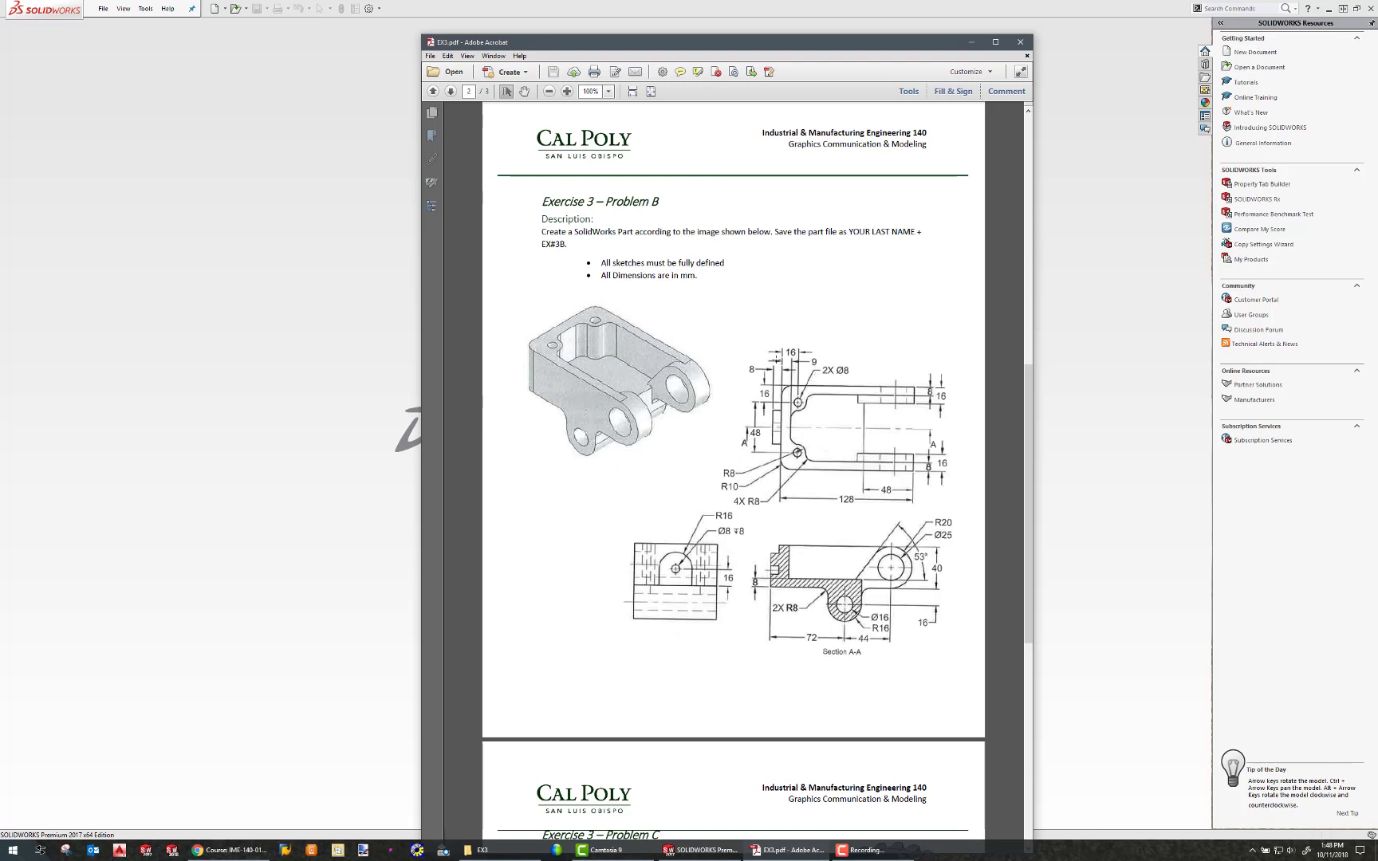
Create a new part document from the Part template.
{"action": "left_click", "coordinate": [102, 8]}
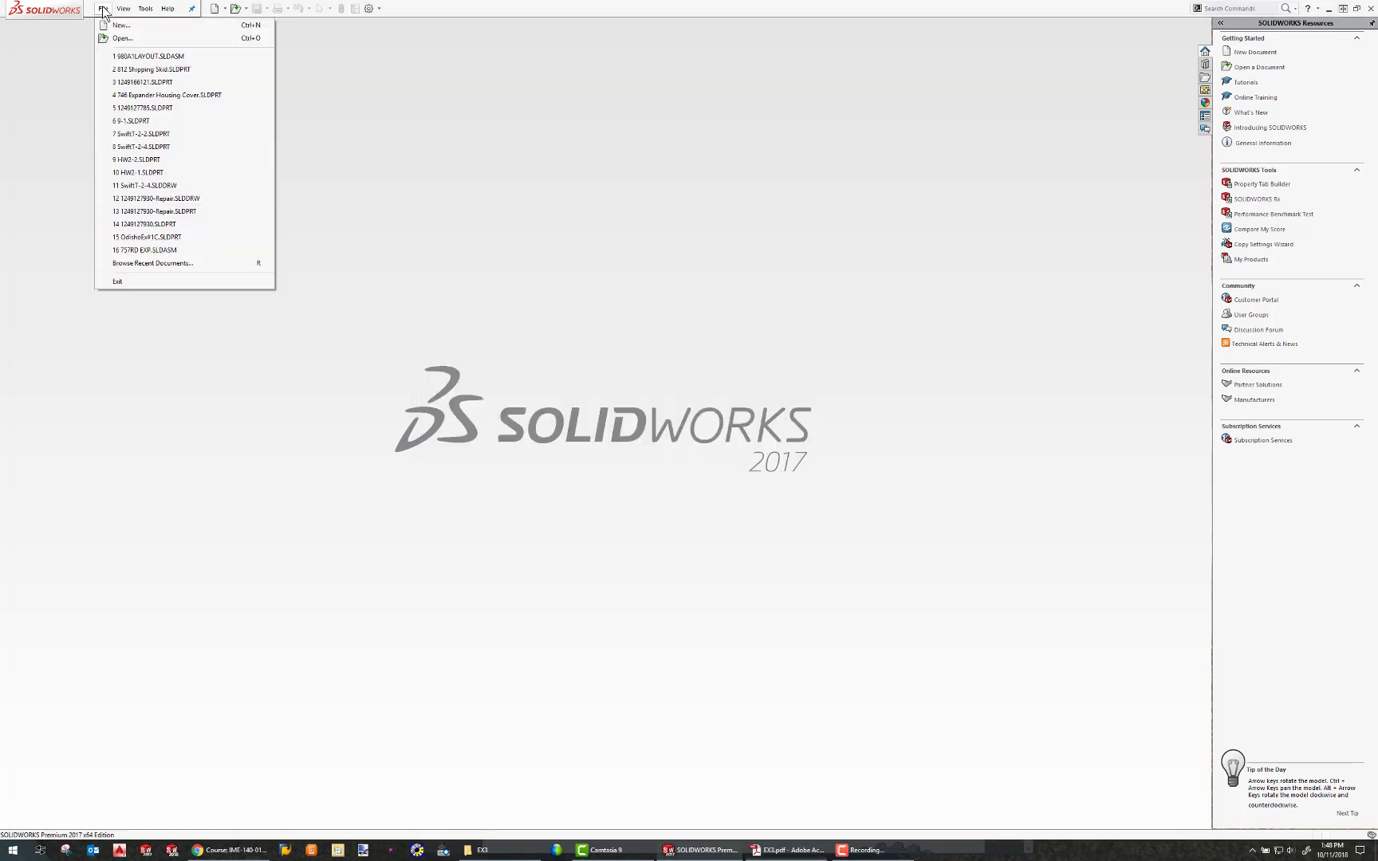
{"action": "left_click", "coordinate": [108, 28]}
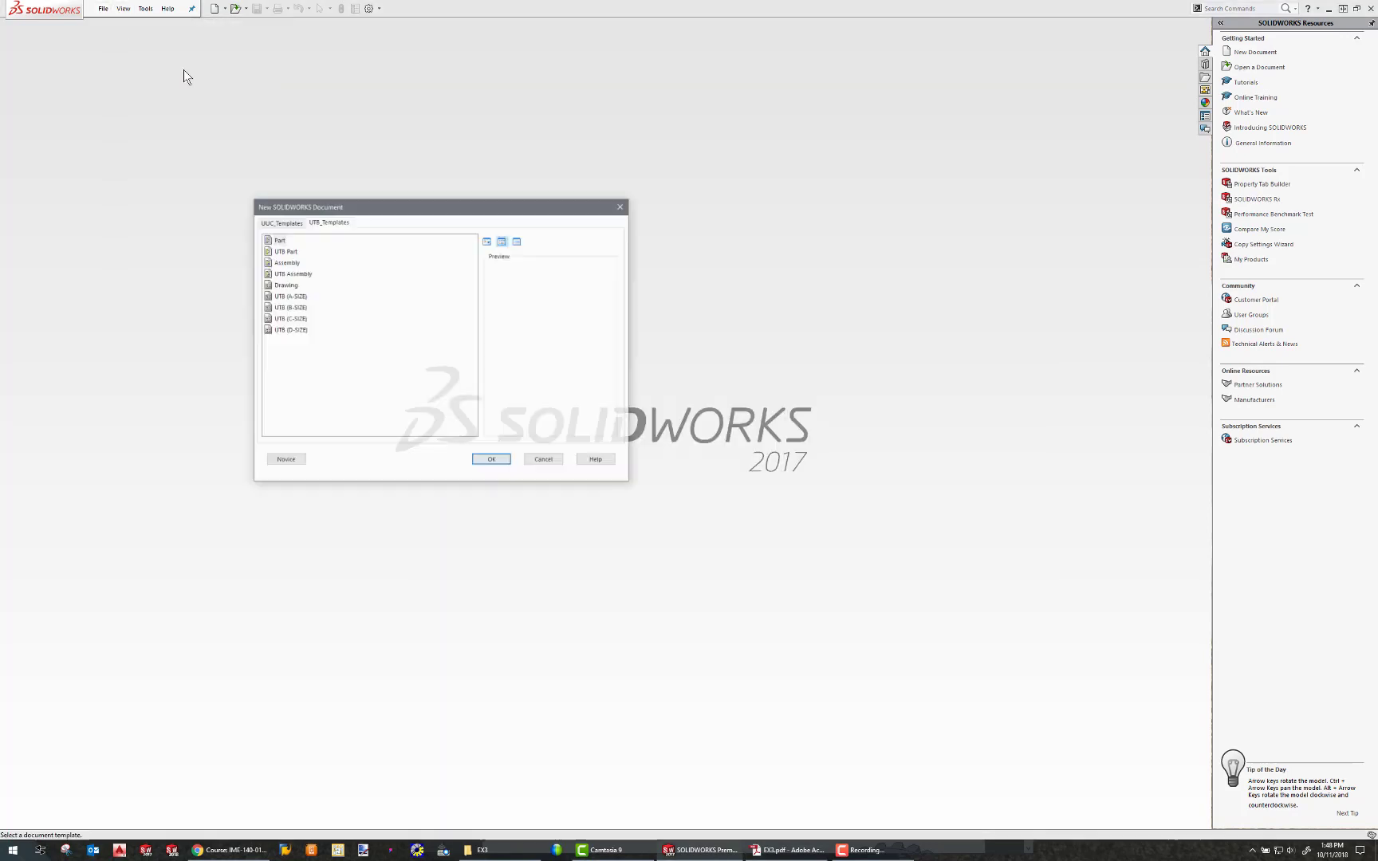
{"action": "left_click", "coordinate": [492, 462]}
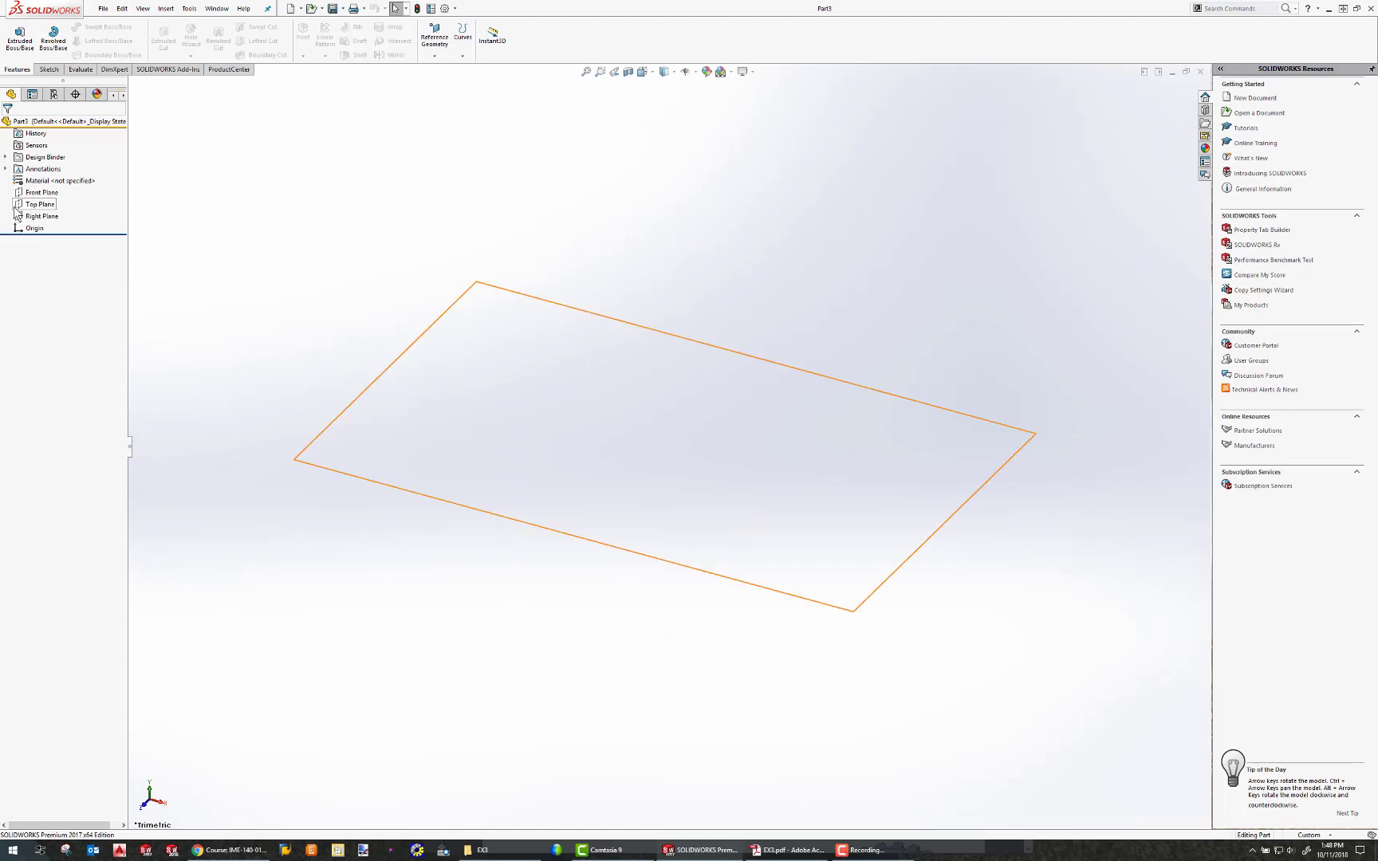
{"action": "left_click", "coordinate": [35, 204]}
{"action": "left_click", "coordinate": [48, 69]}
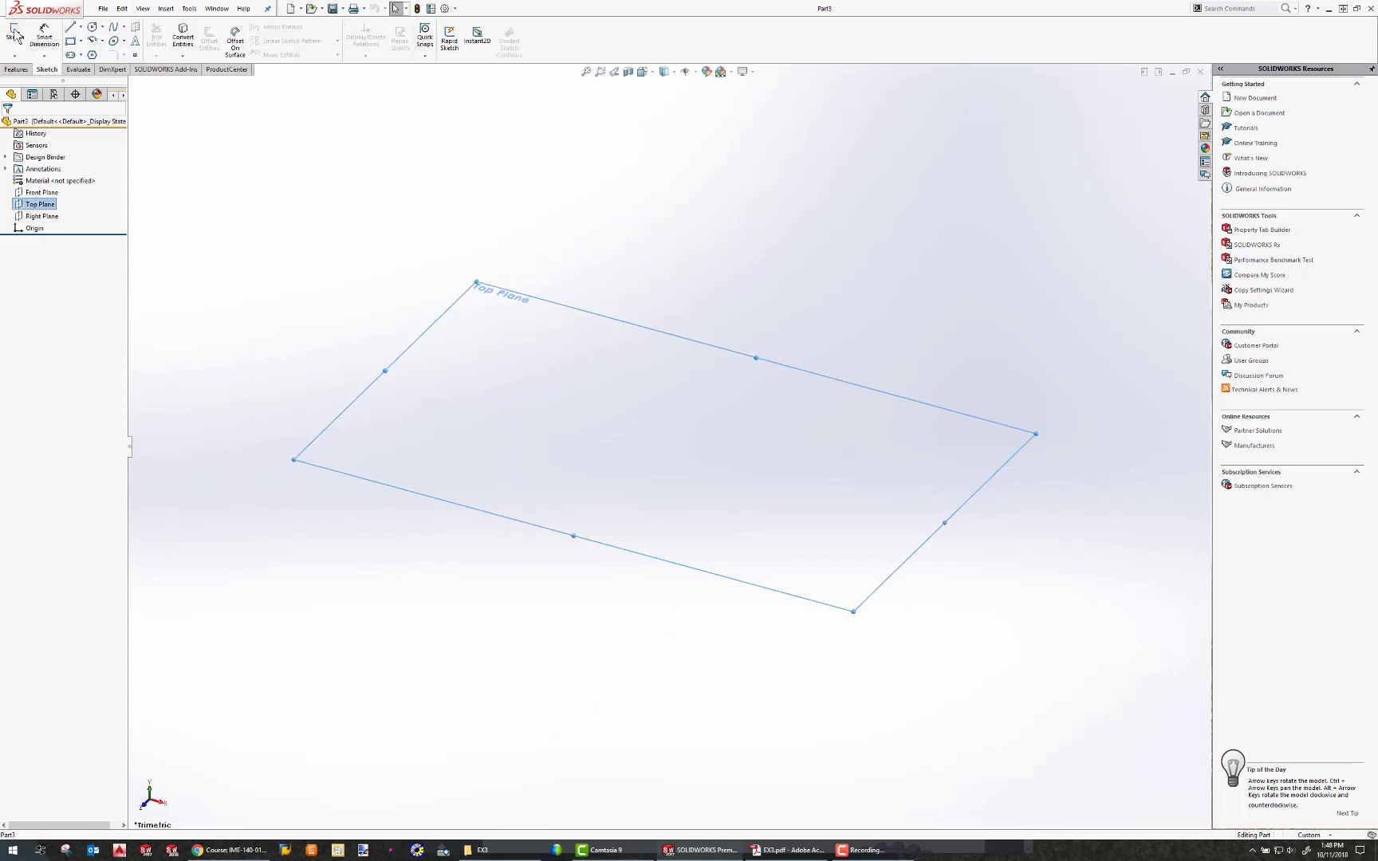
{"action": "left_click", "coordinate": [15, 36]}
{"action": "key", "text": "alt+Tab"}
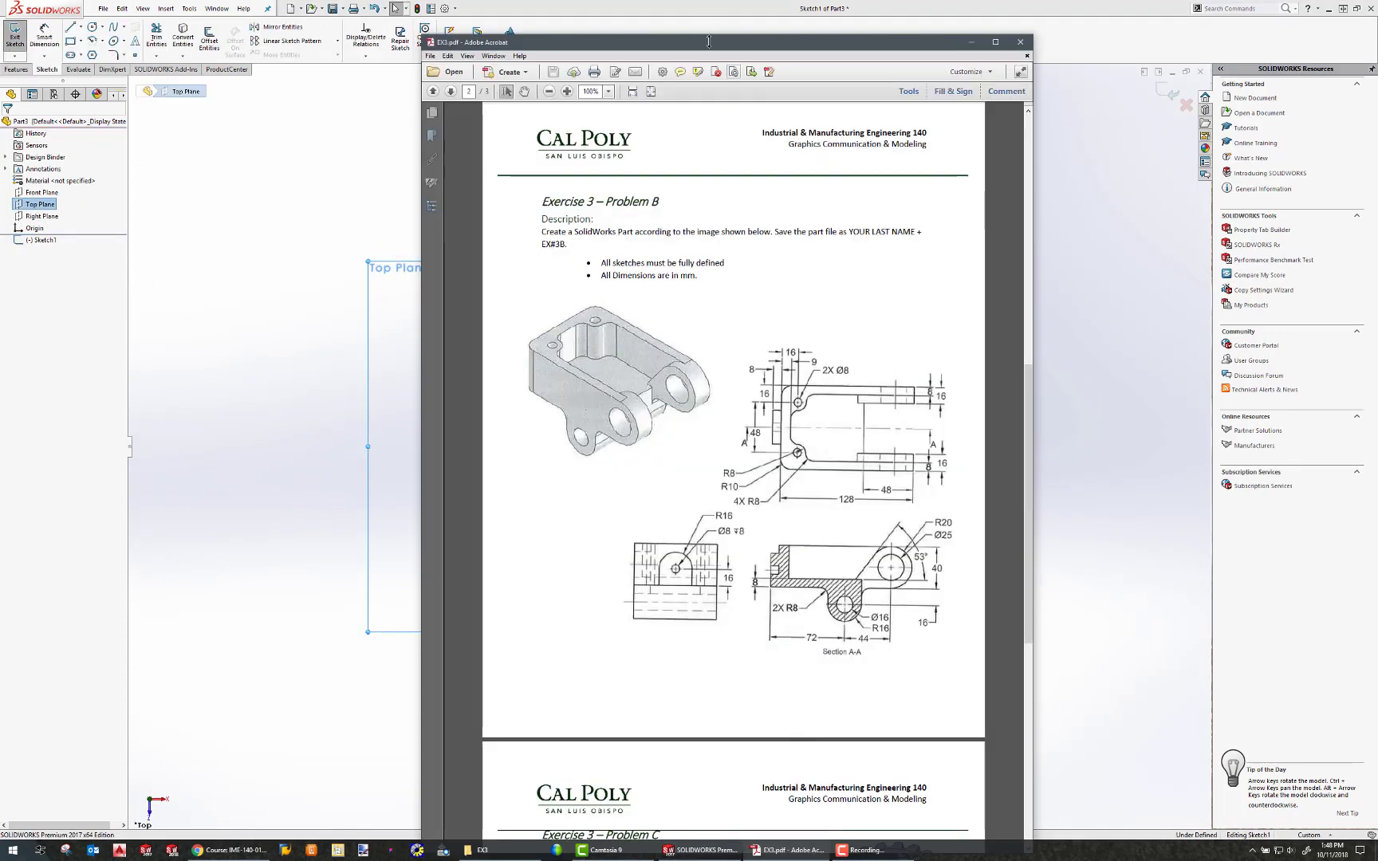
{"action": "left_click_drag", "start_coordinate": [708, 42], "coordinate": [1377, 42]}
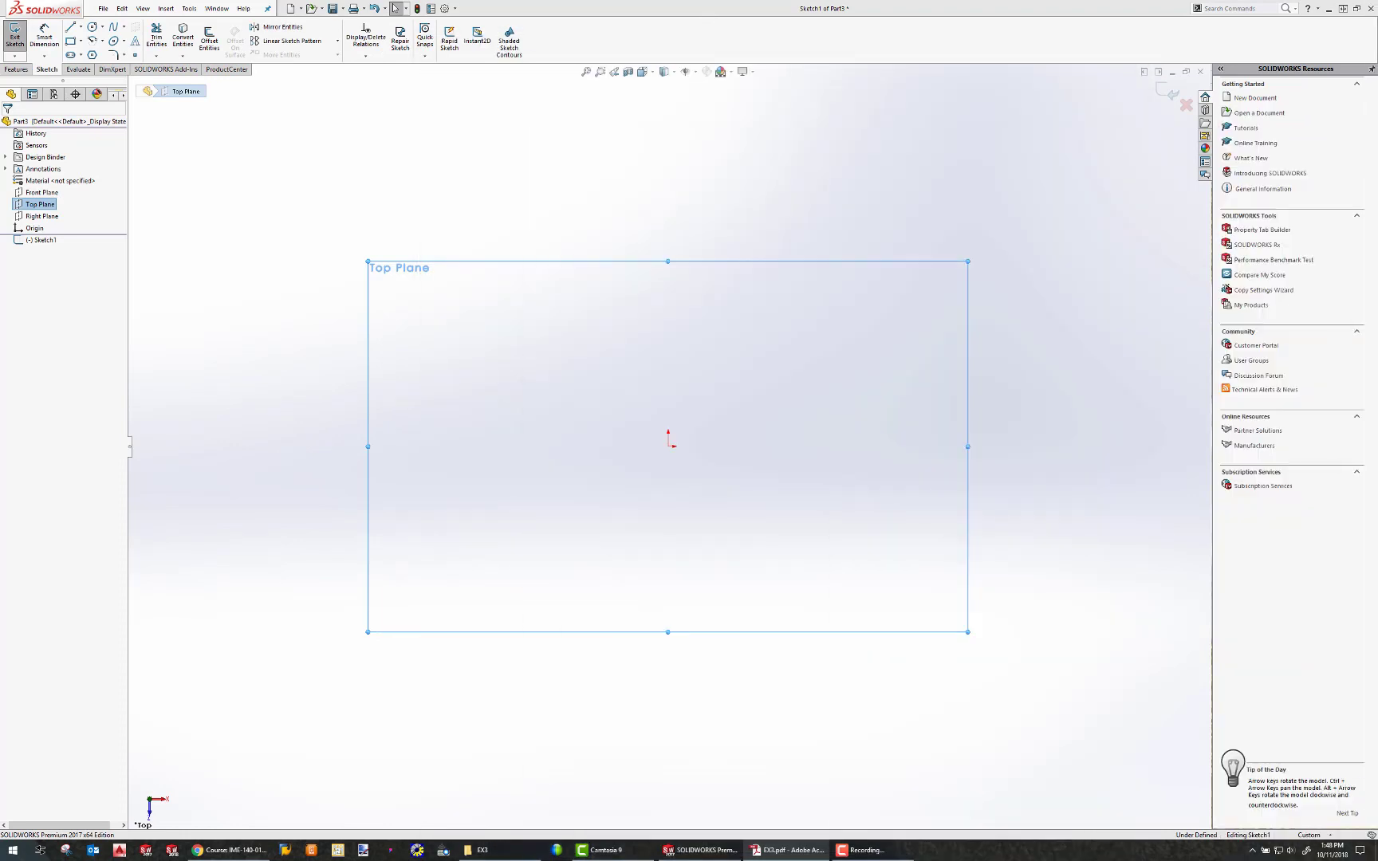
{"action": "left_click", "coordinate": [1187, 105]}
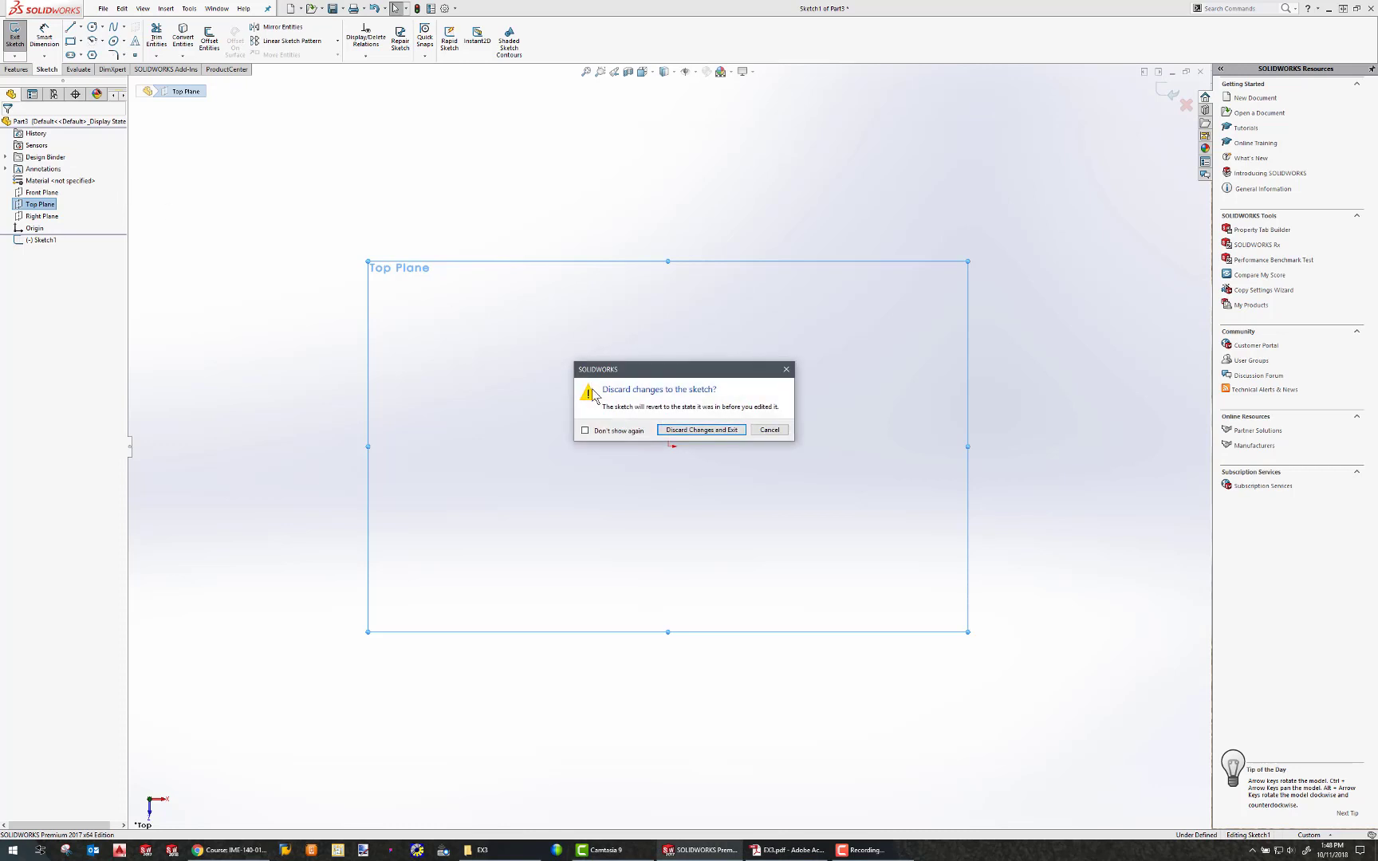
{"action": "left_click", "coordinate": [688, 434]}
Start a sketch on the Right Plane and draw a closed L-shaped profile of lines with a tangent semicircular arc end.
{"action": "left_click", "coordinate": [41, 216]}
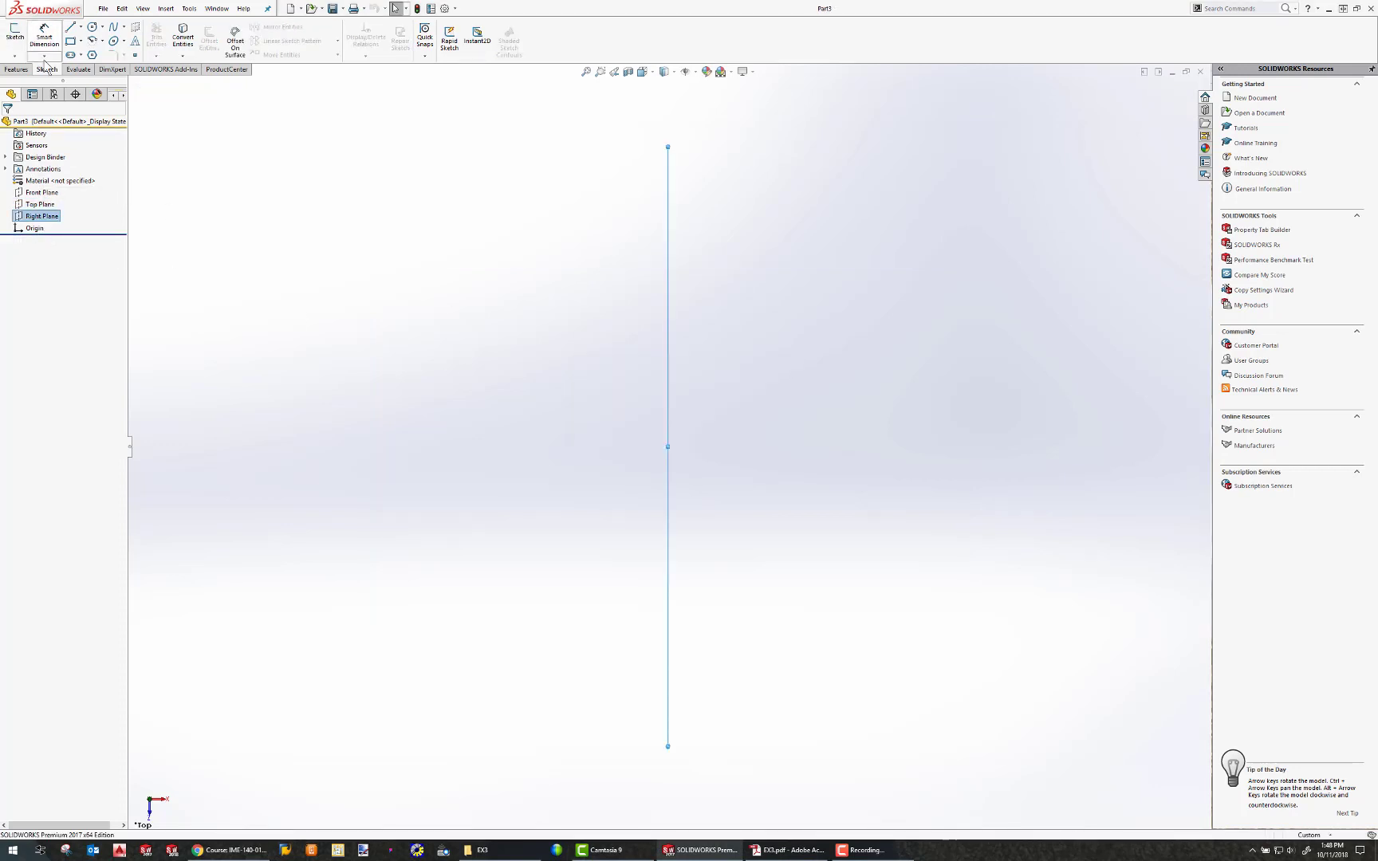
{"action": "left_click", "coordinate": [13, 38]}
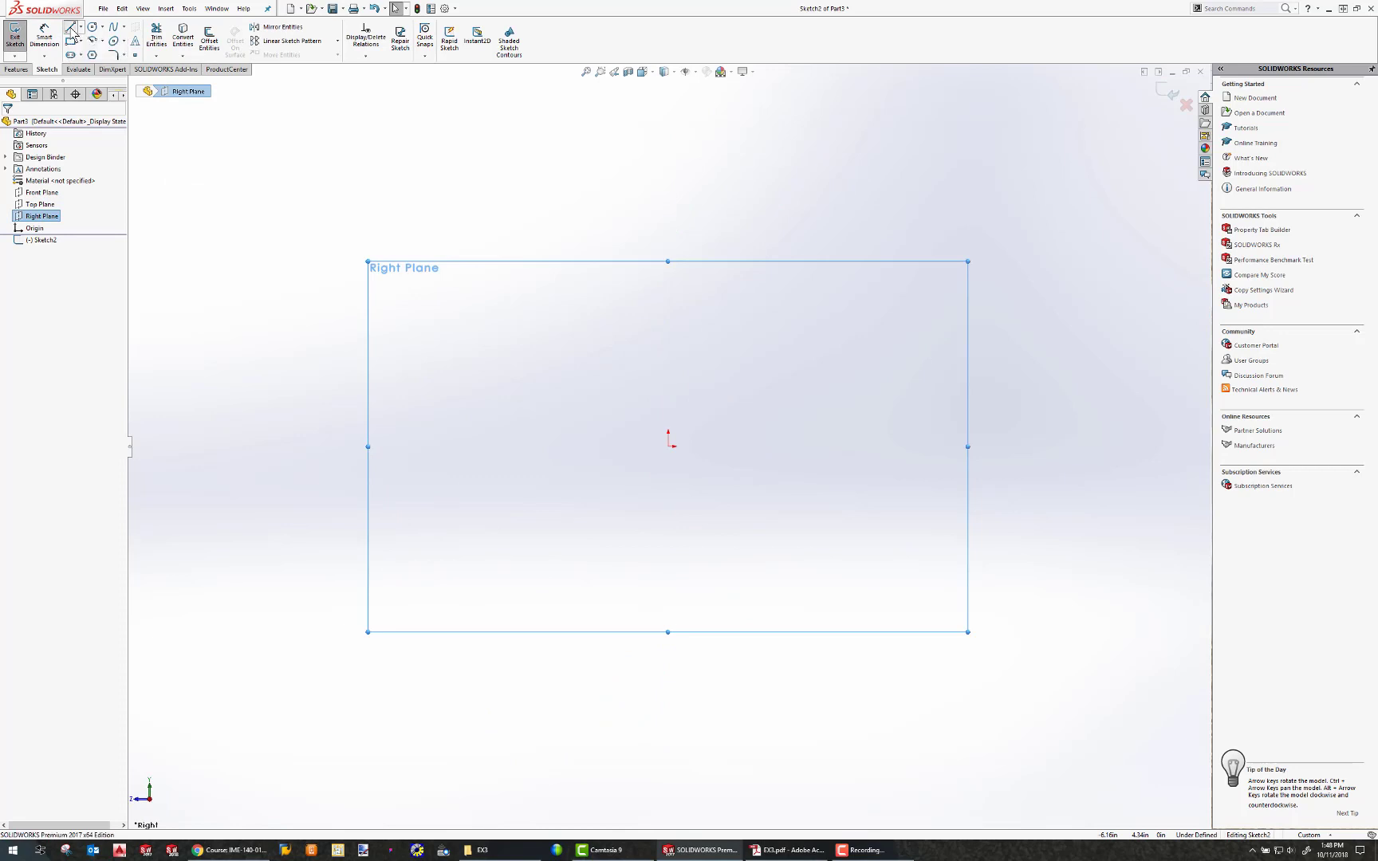
{"action": "left_click", "coordinate": [71, 28]}
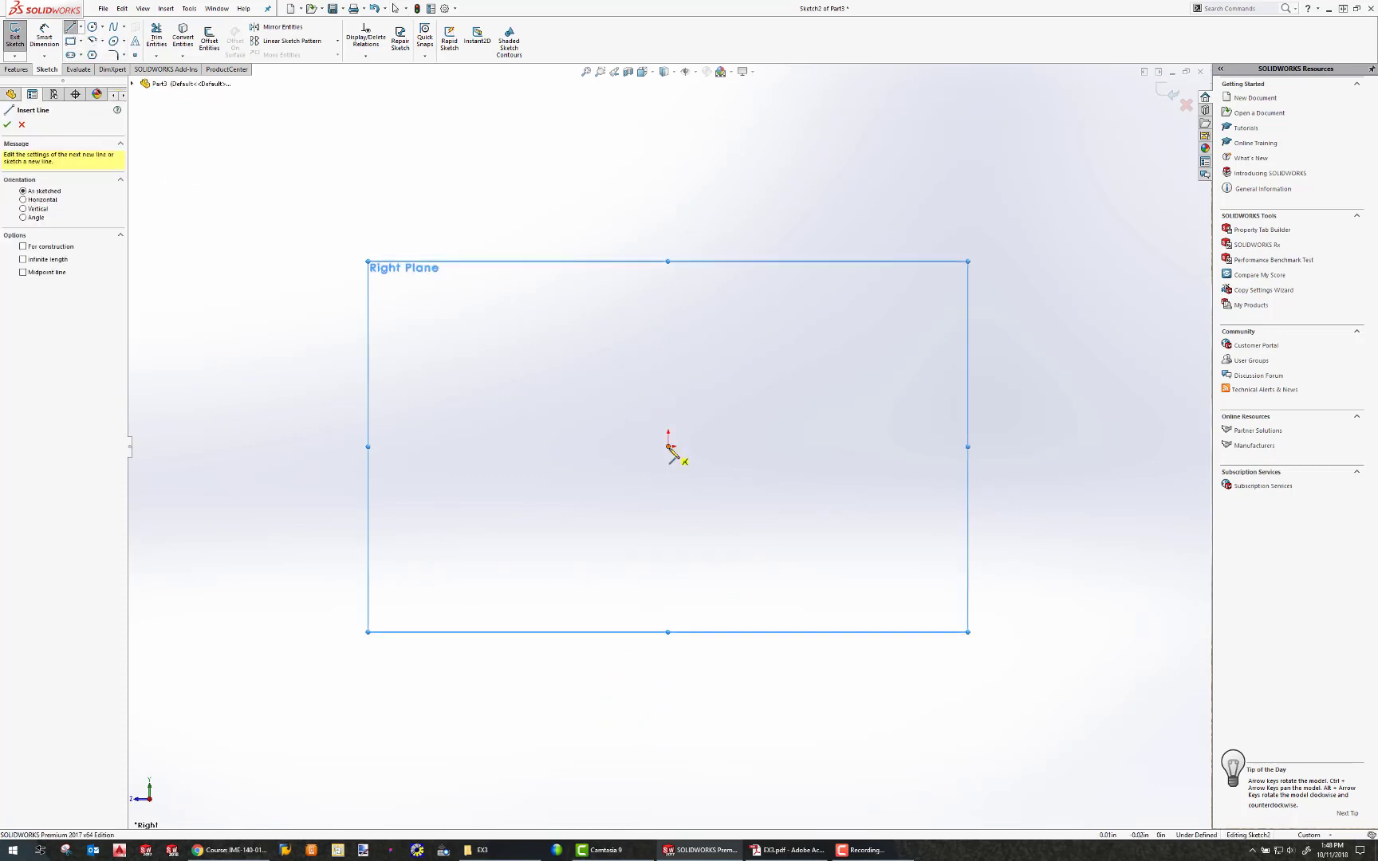
{"action": "left_click", "coordinate": [668, 446]}
{"action": "left_click", "coordinate": [668, 405]}
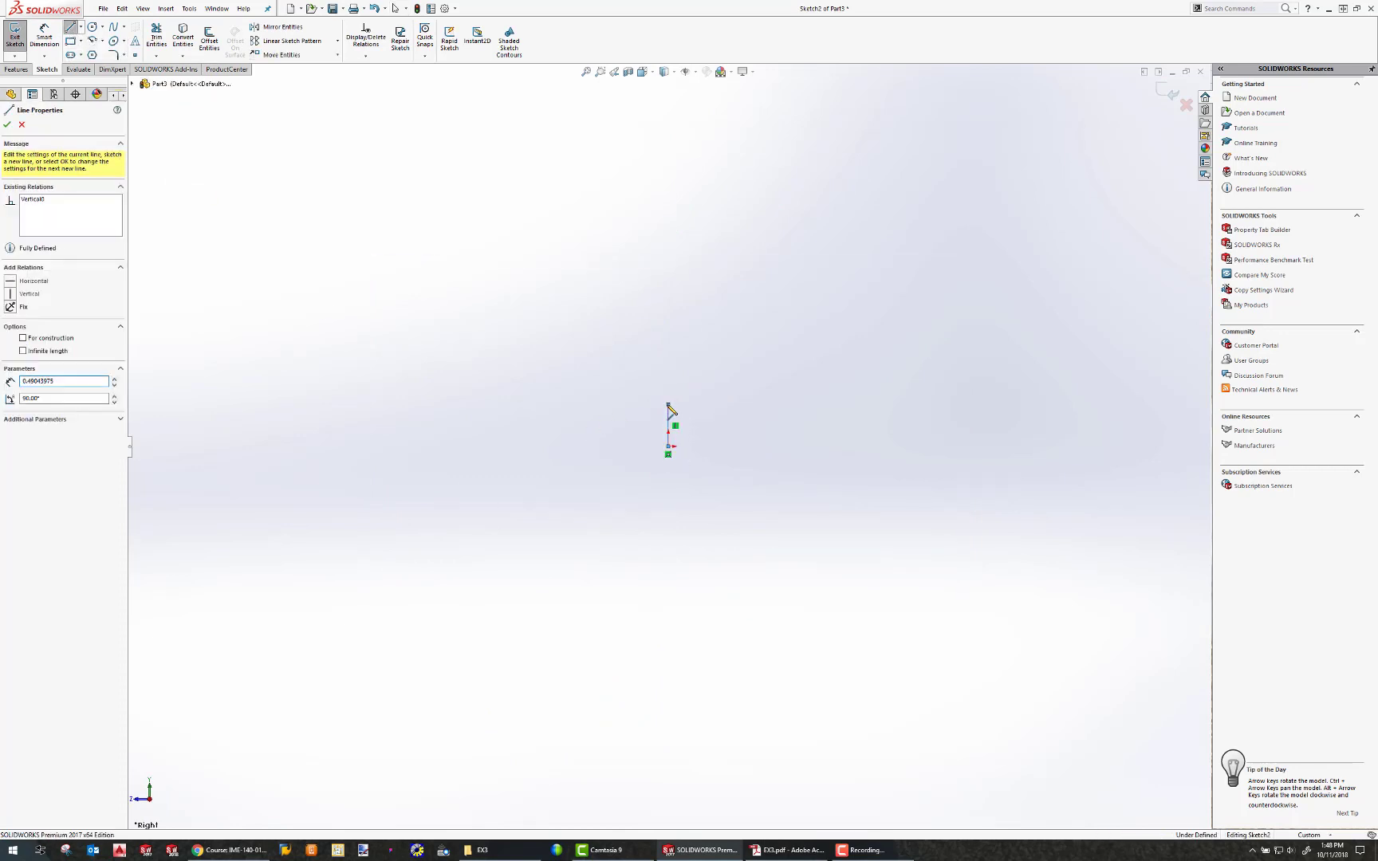
{"action": "left_click", "coordinate": [979, 404]}
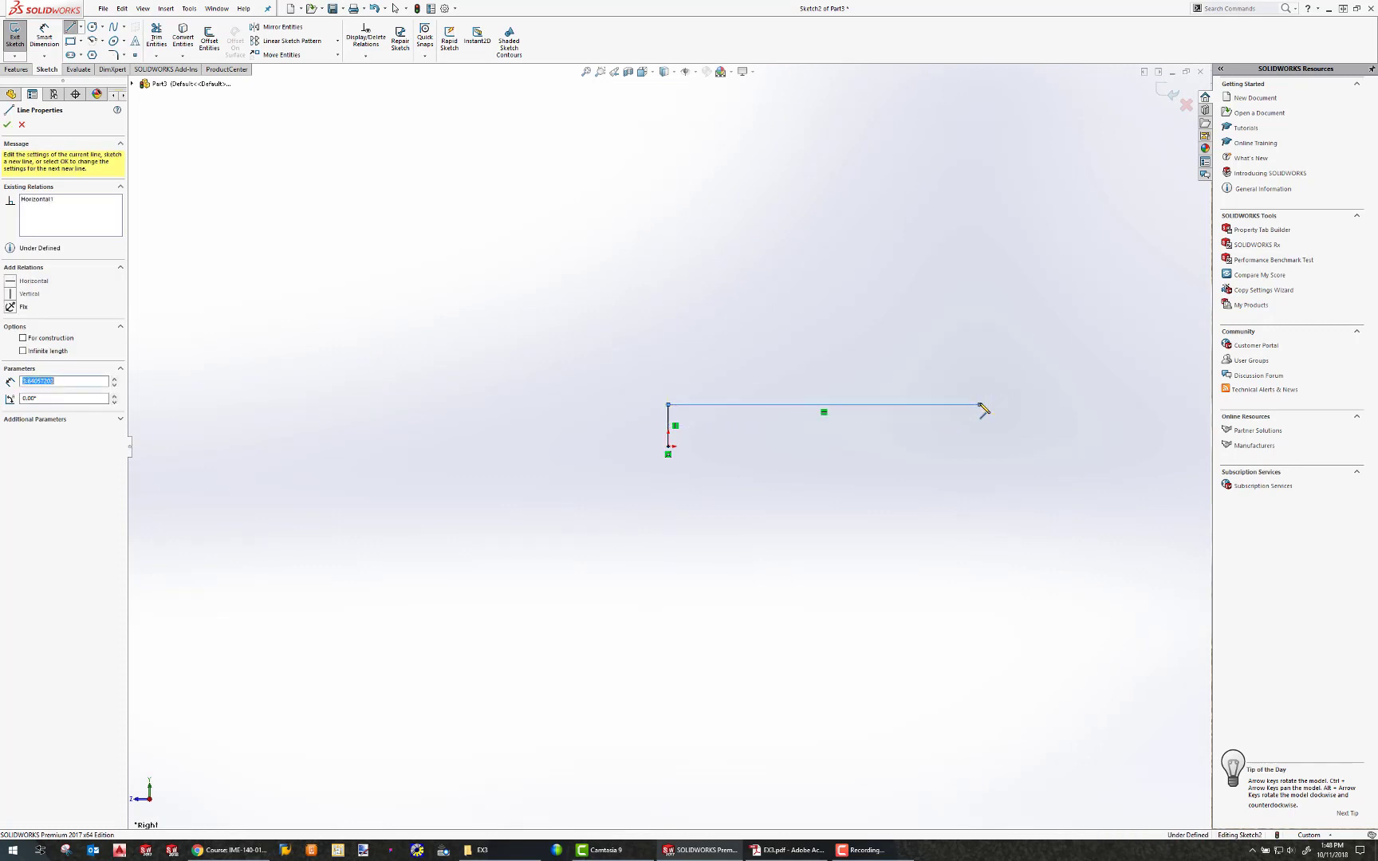
{"action": "left_click", "coordinate": [980, 507]}
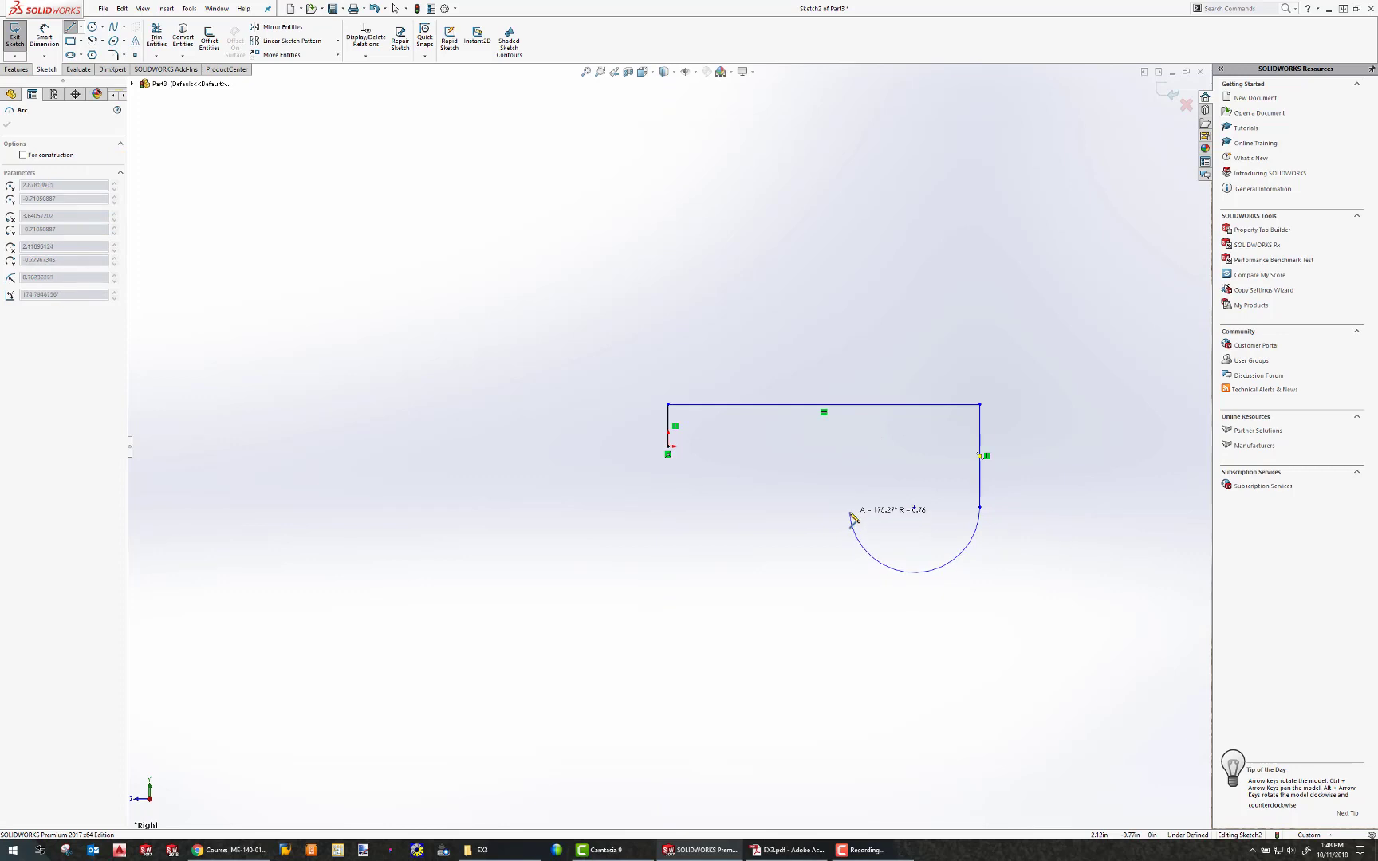
{"action": "left_click", "coordinate": [848, 507]}
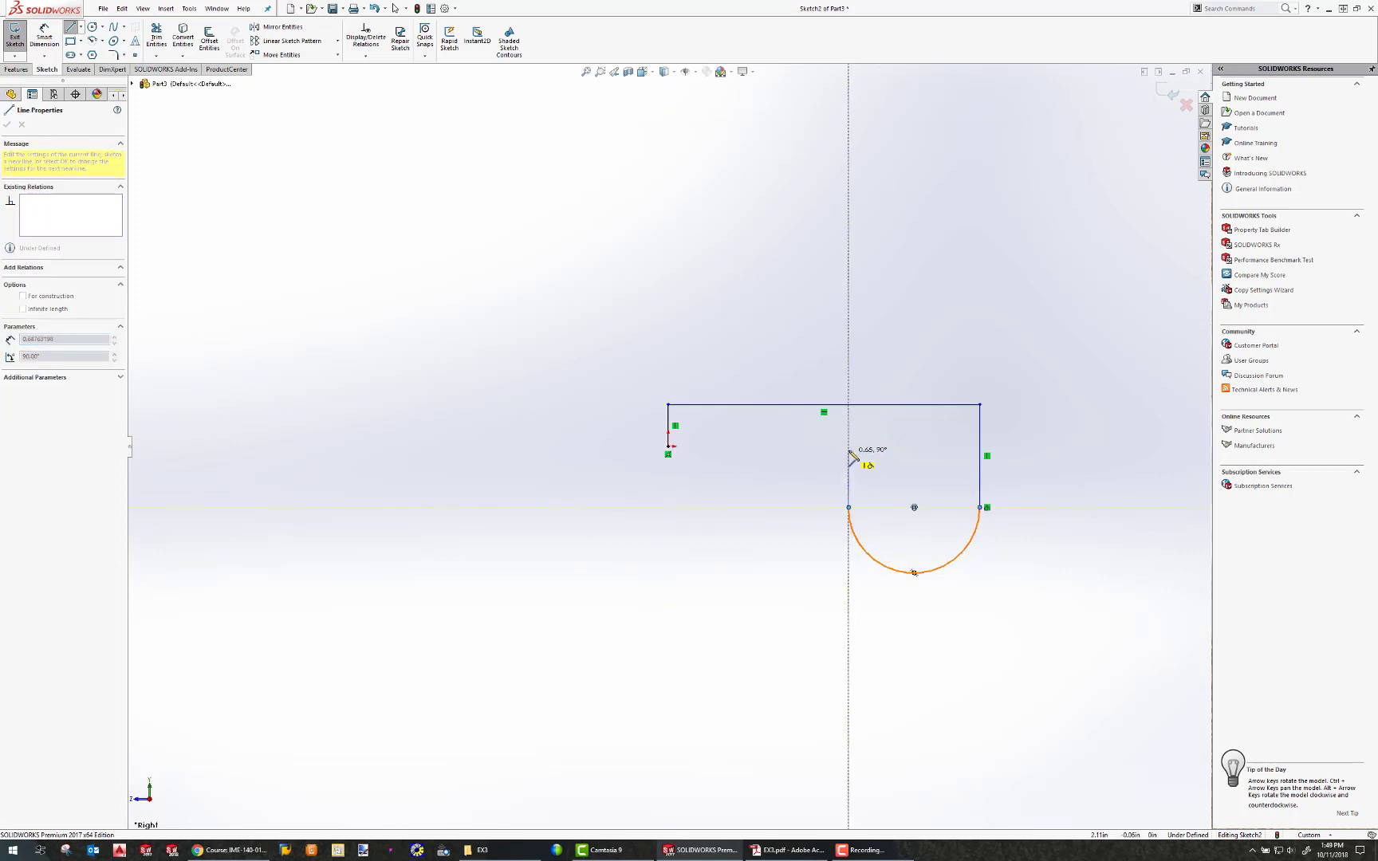
{"action": "left_click", "coordinate": [848, 446]}
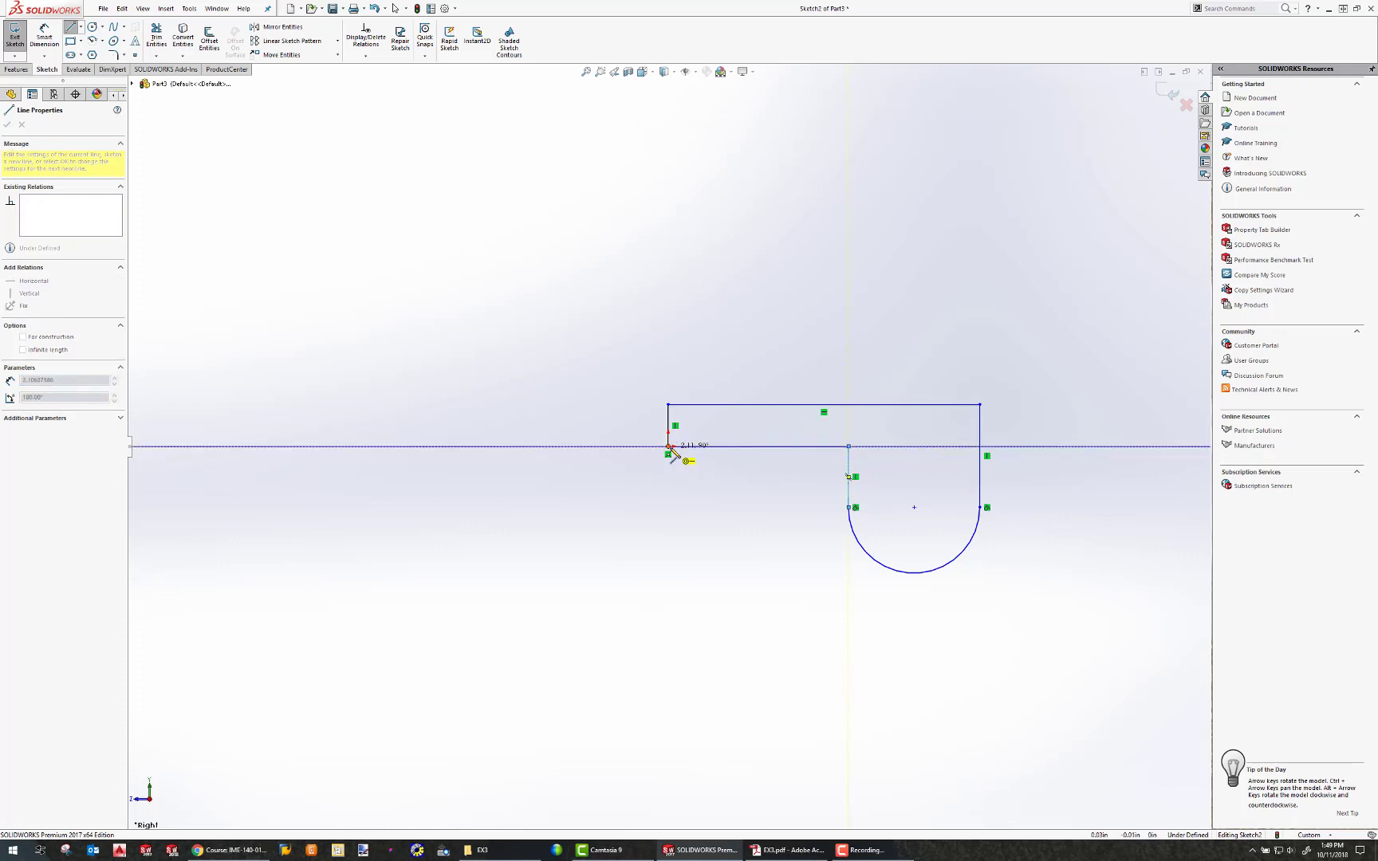
{"action": "left_click", "coordinate": [670, 451]}
Try to fillet the inner corner of the profile with a sketch fillet.
{"action": "left_click", "coordinate": [117, 54]}
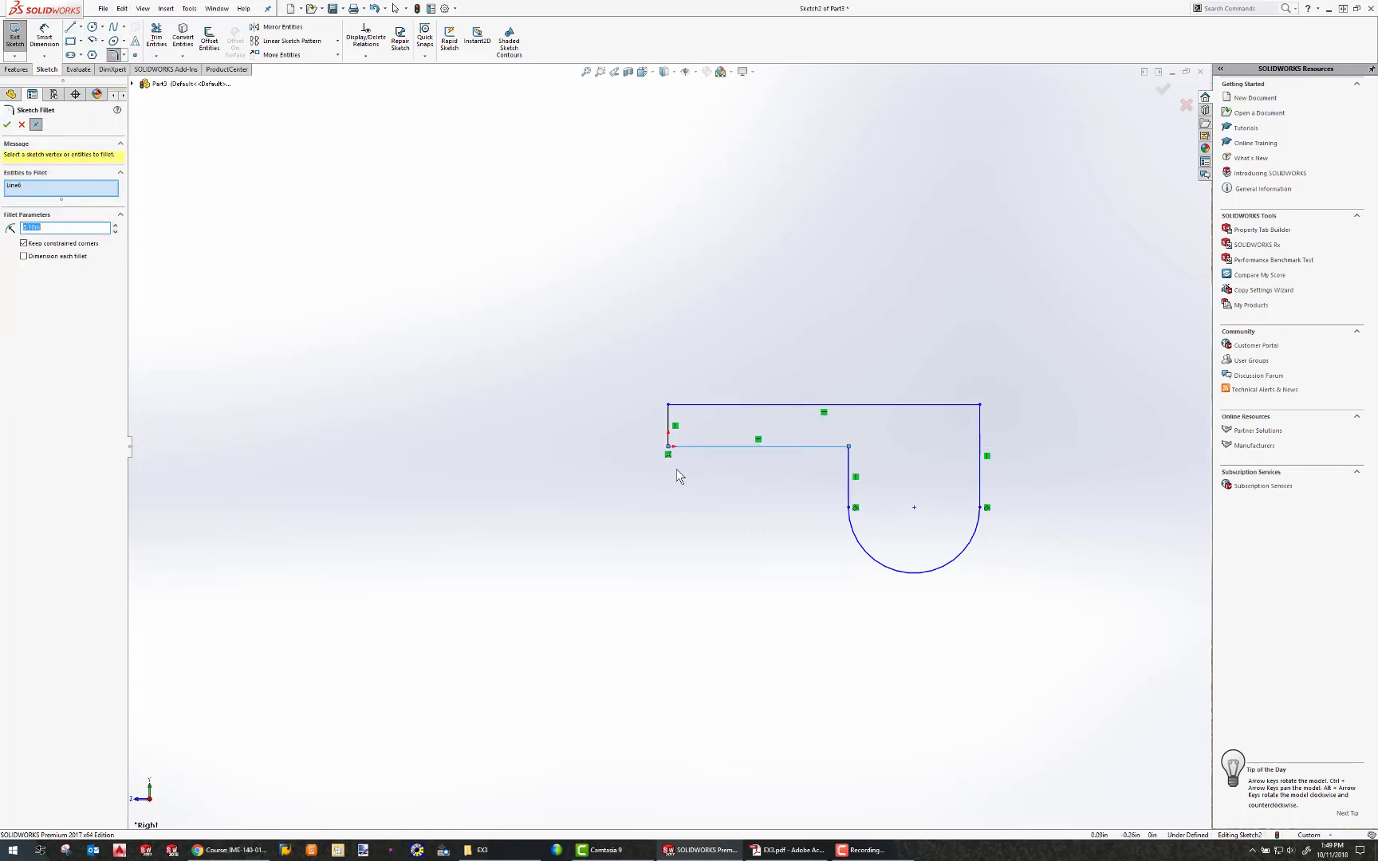
{"action": "left_click", "coordinate": [850, 461]}
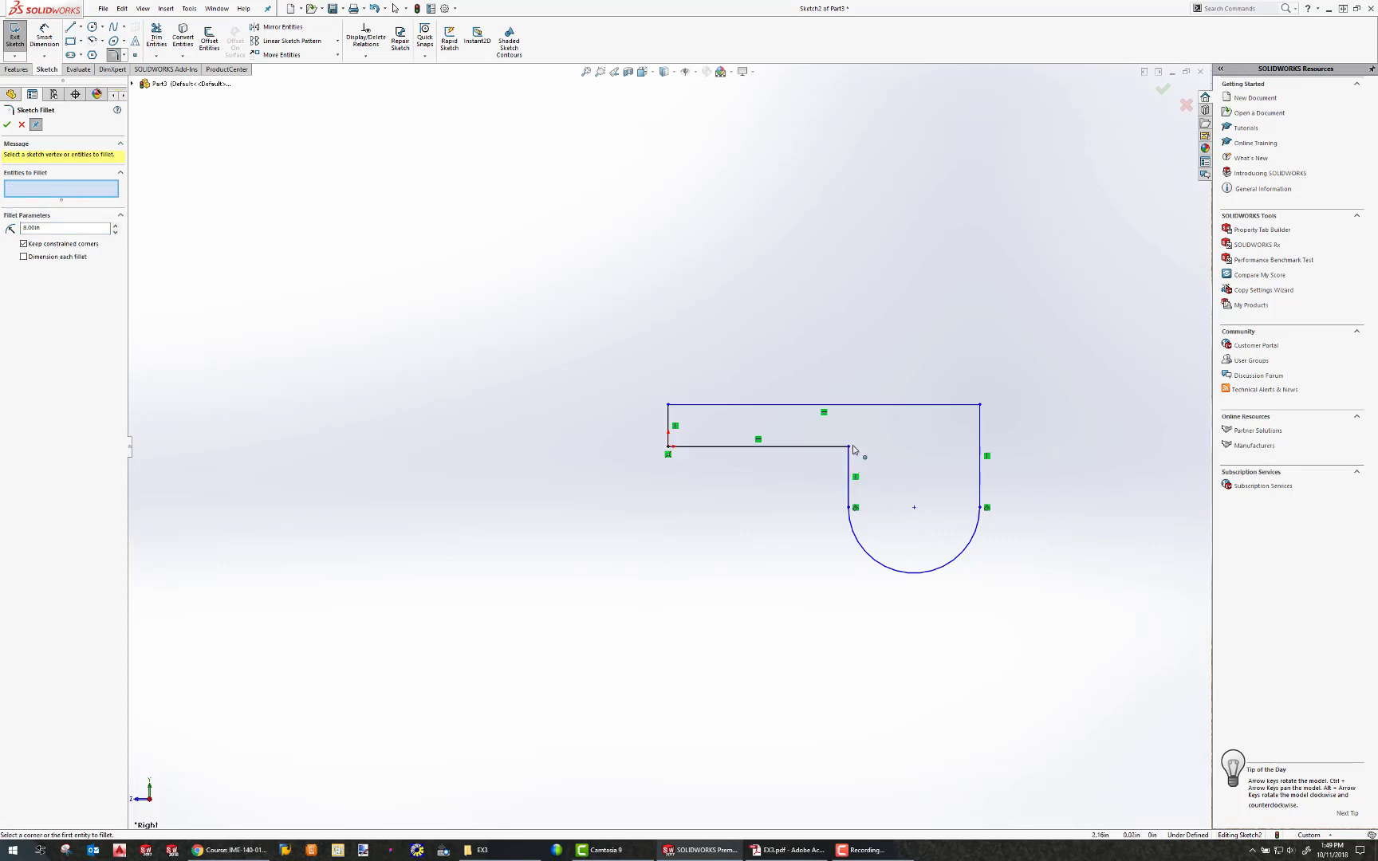
{"action": "left_click", "coordinate": [849, 448]}
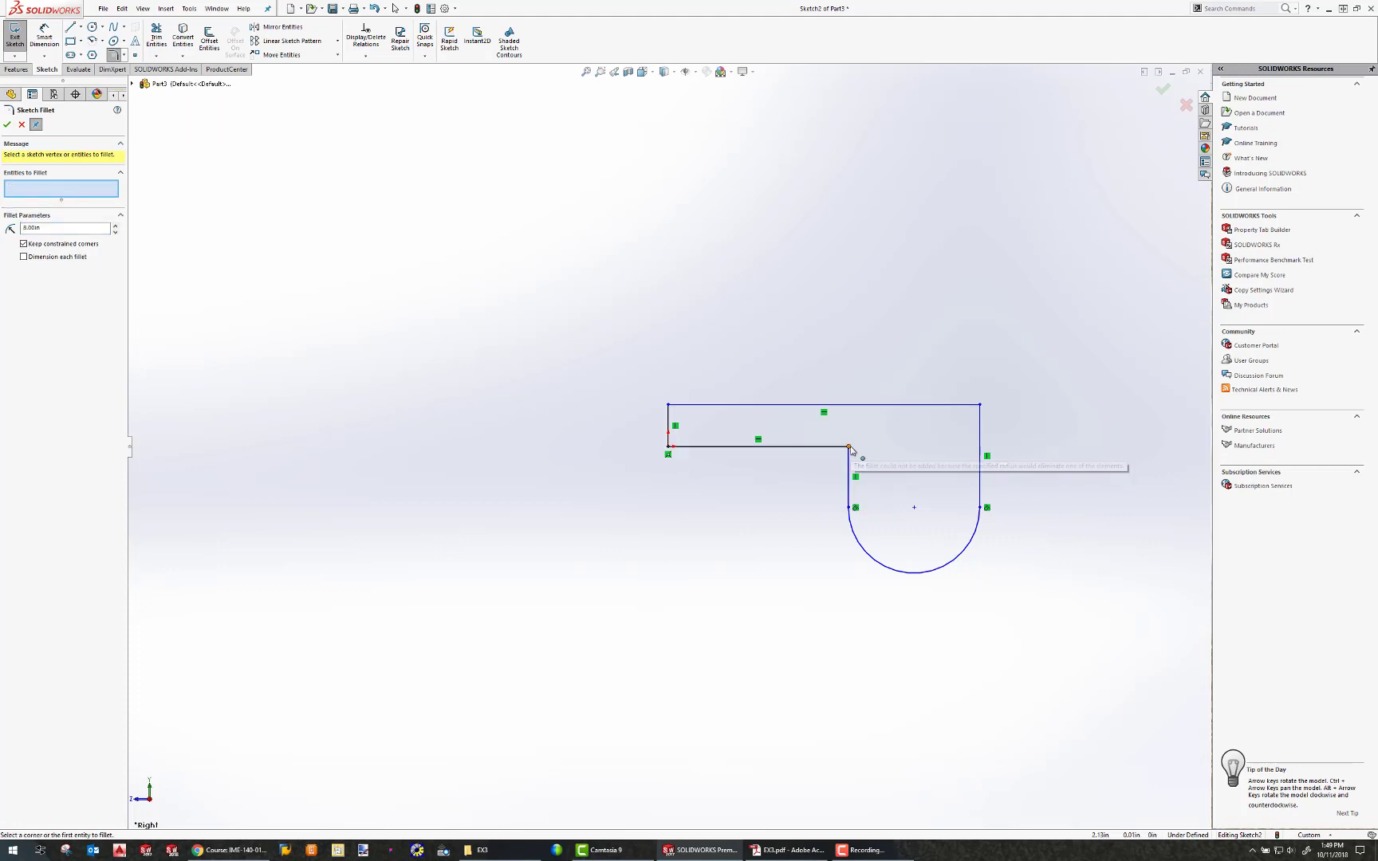
{"action": "left_click", "coordinate": [22, 124]}
Dimension the horizontal distance from the origin's vertical line to the arc centre as 72mm.
{"action": "left_click", "coordinate": [45, 36]}
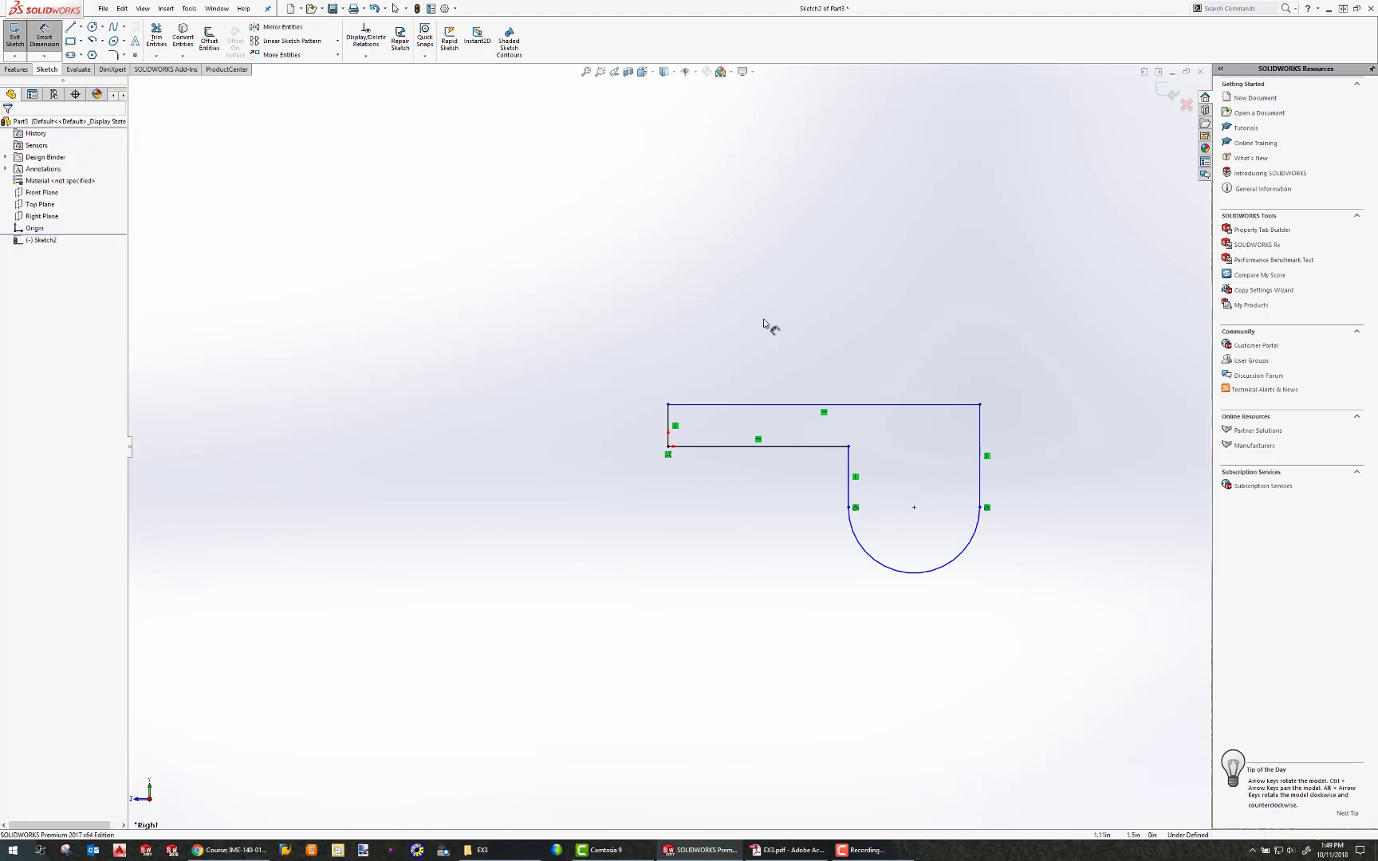
{"action": "left_click", "coordinate": [914, 507]}
{"action": "left_click", "coordinate": [670, 425]}
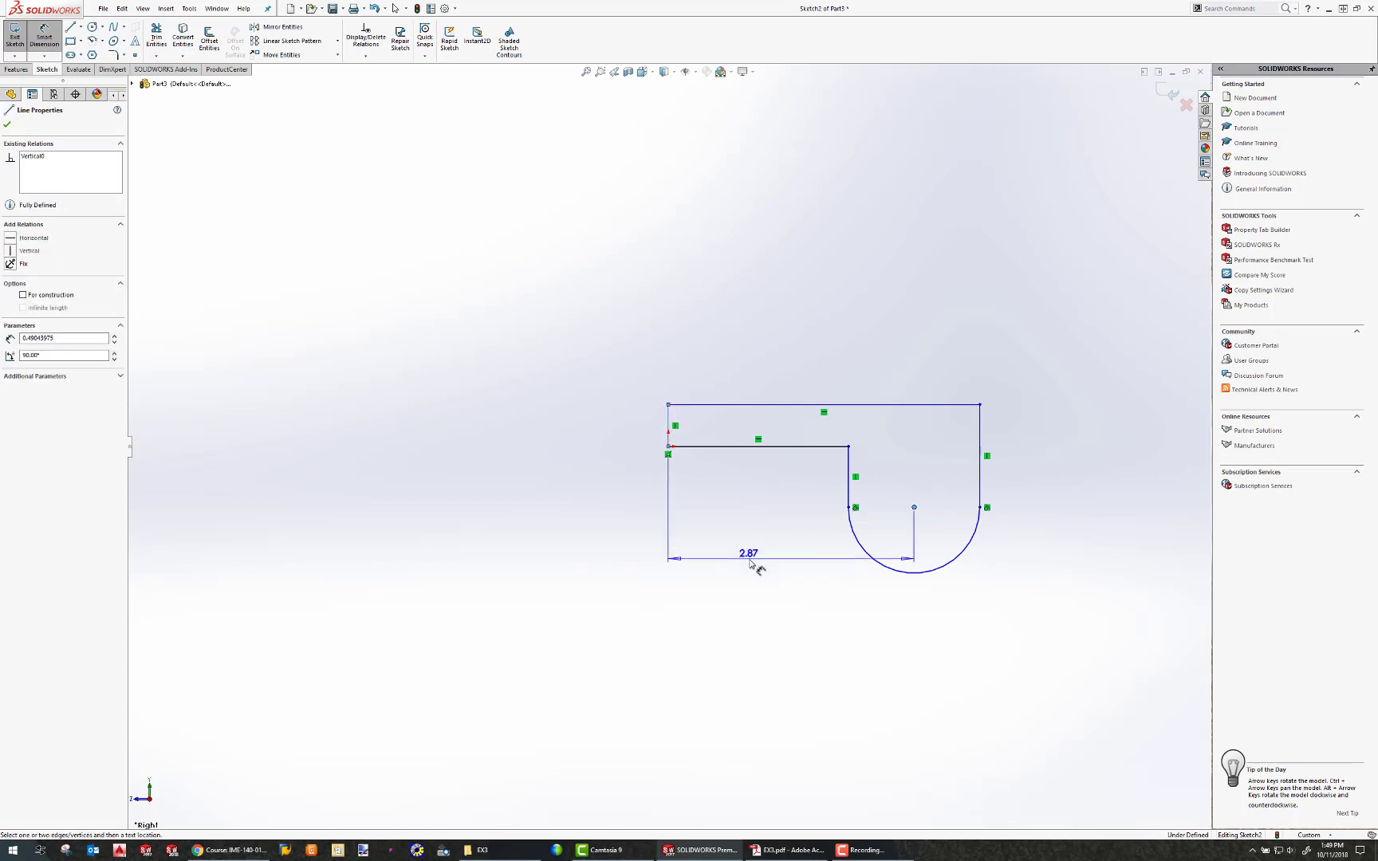
{"action": "left_click", "coordinate": [754, 565]}
{"action": "type", "text": "72mm"}
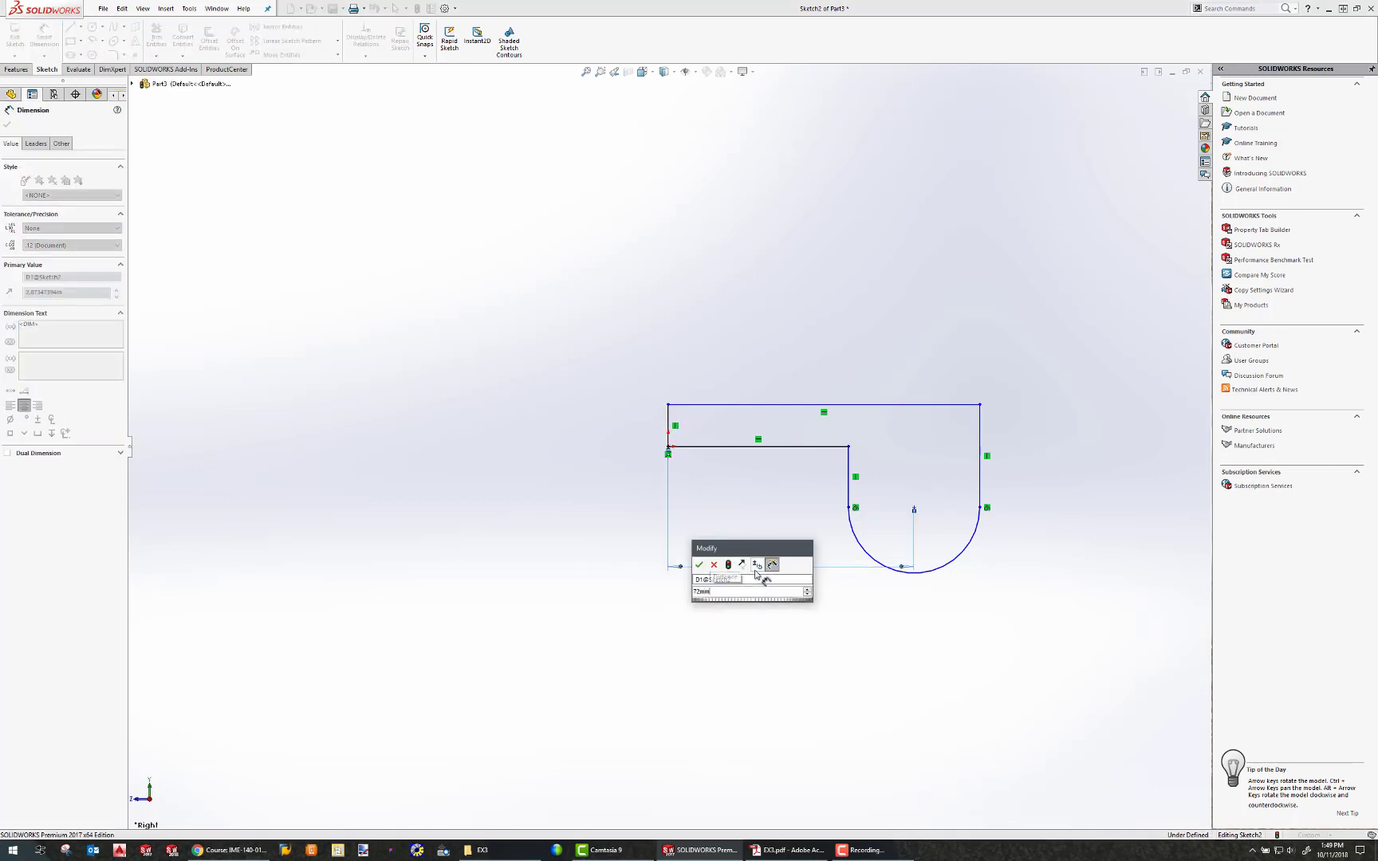
{"action": "key", "text": "Return"}
Switch the document units to MMGS (millimetre, gram, second) and return to editing the sketch.
{"action": "left_click", "coordinate": [807, 294]}
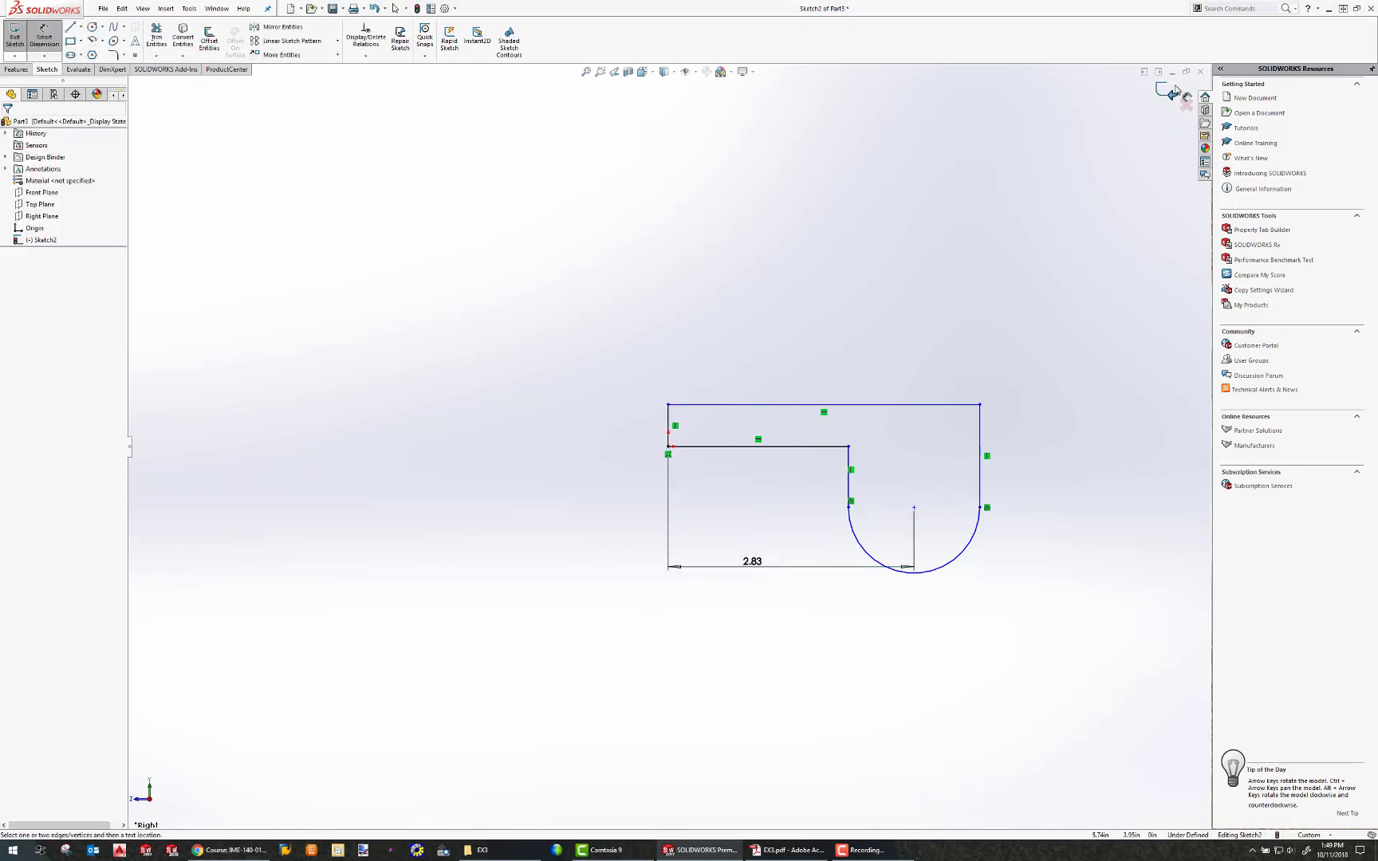
{"action": "left_click", "coordinate": [1168, 92]}
{"action": "left_click", "coordinate": [1328, 837]}
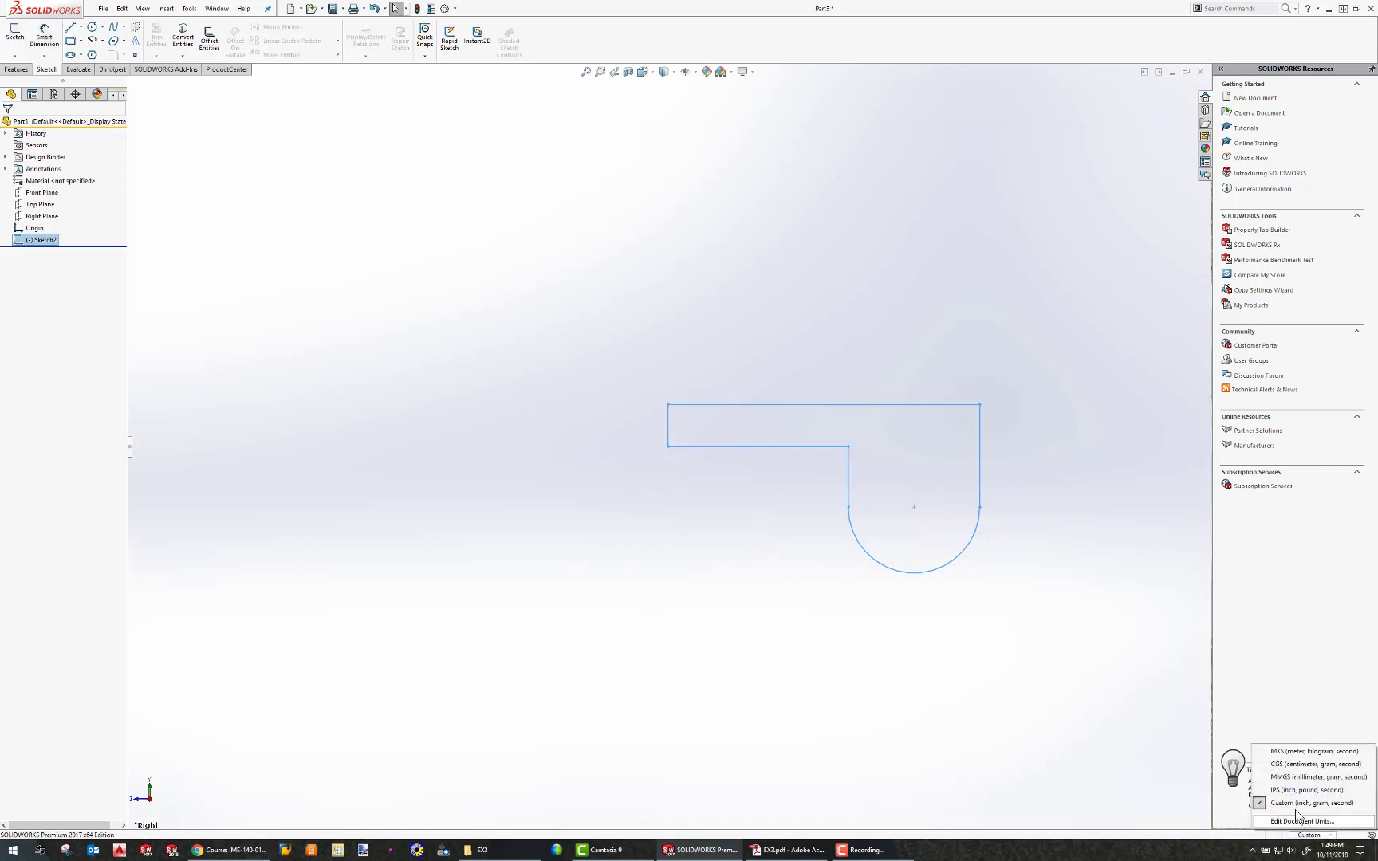
{"action": "left_click", "coordinate": [1300, 777]}
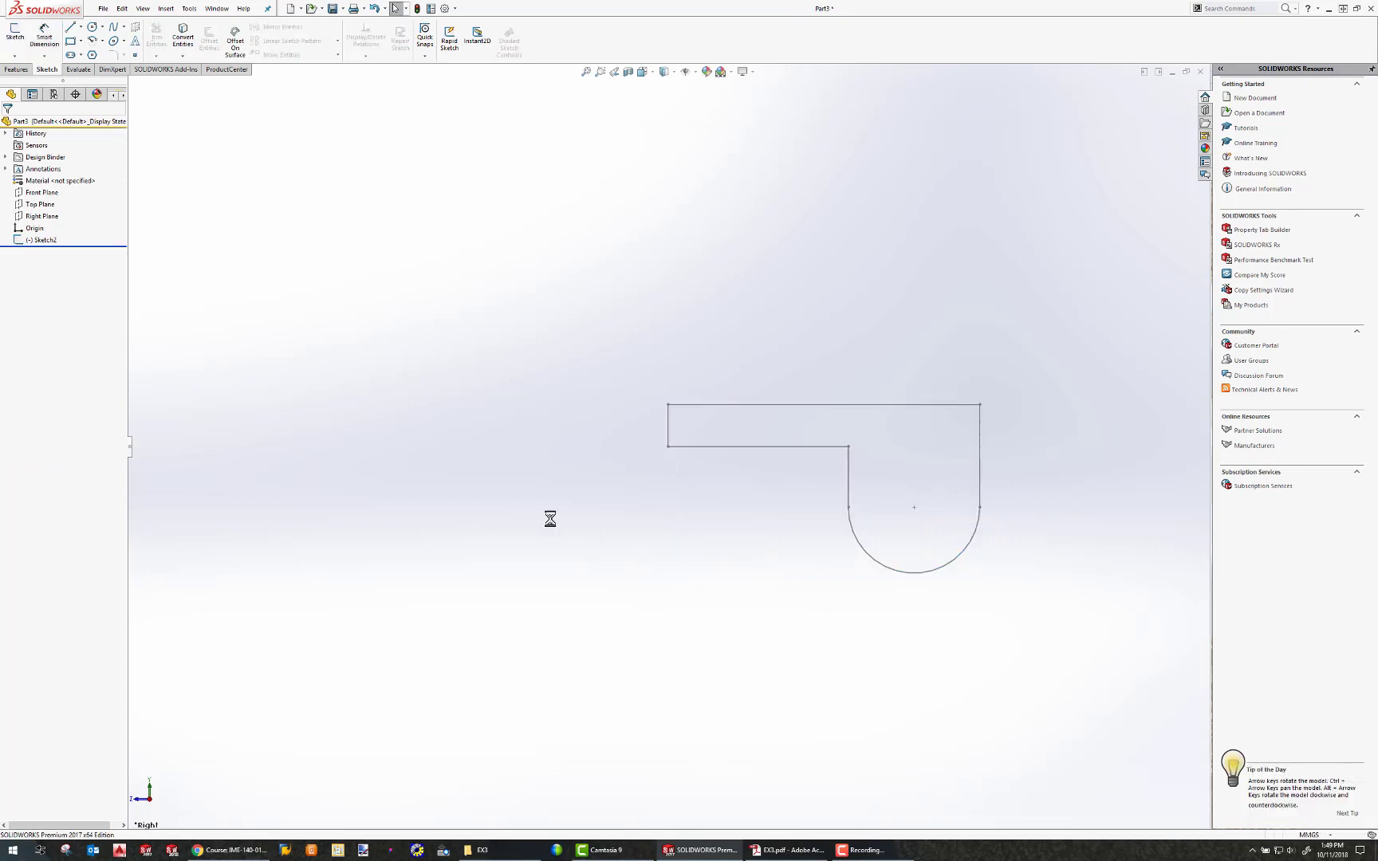
{"action": "left_click", "coordinate": [45, 239]}
{"action": "left_click", "coordinate": [50, 251]}
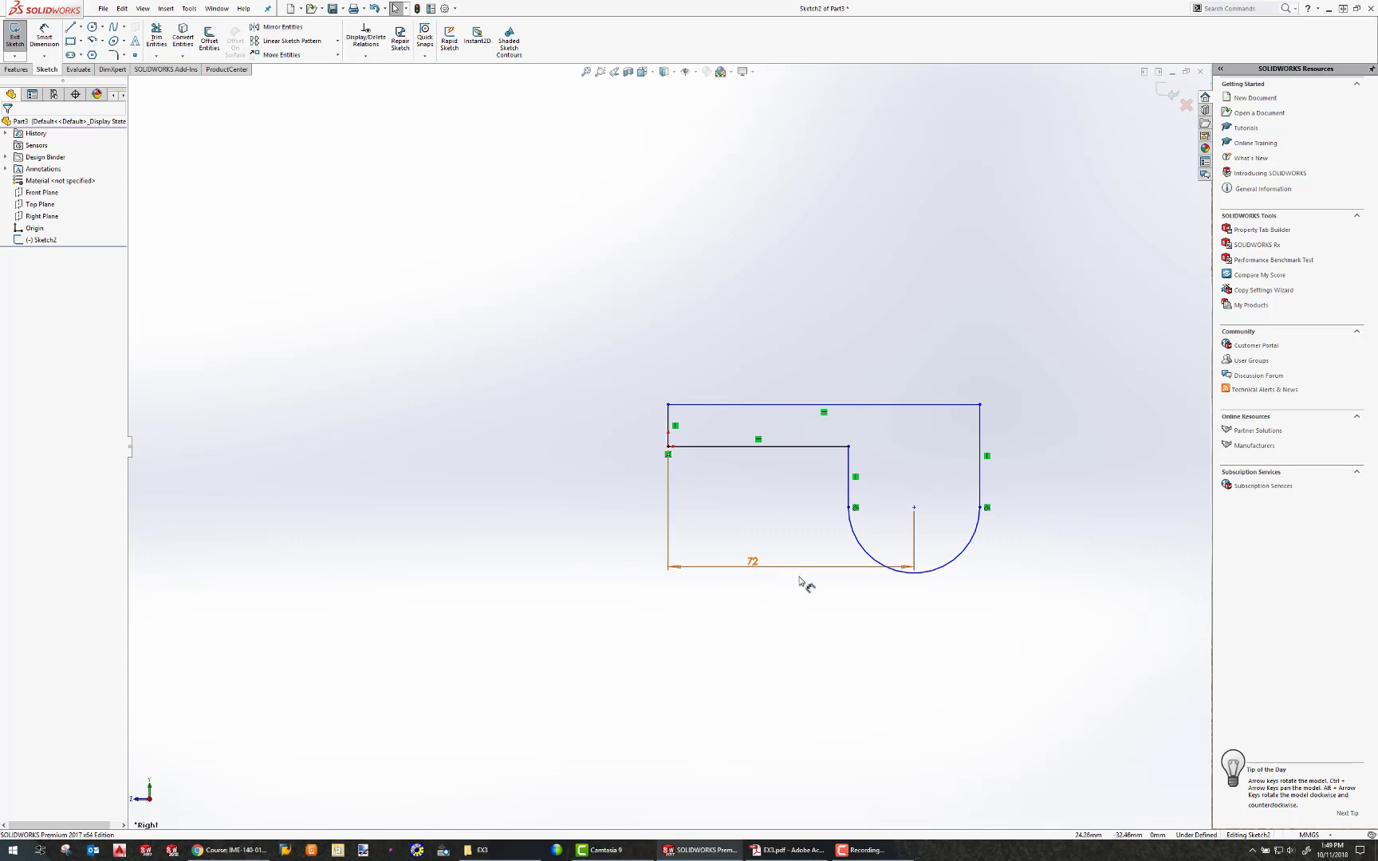
Move the 72 dimension further below the profile.
{"action": "left_click_drag", "start_coordinate": [797, 578], "coordinate": [794, 611]}
{"action": "double_click", "coordinate": [794, 612]}
{"action": "key", "text": "Escape"}
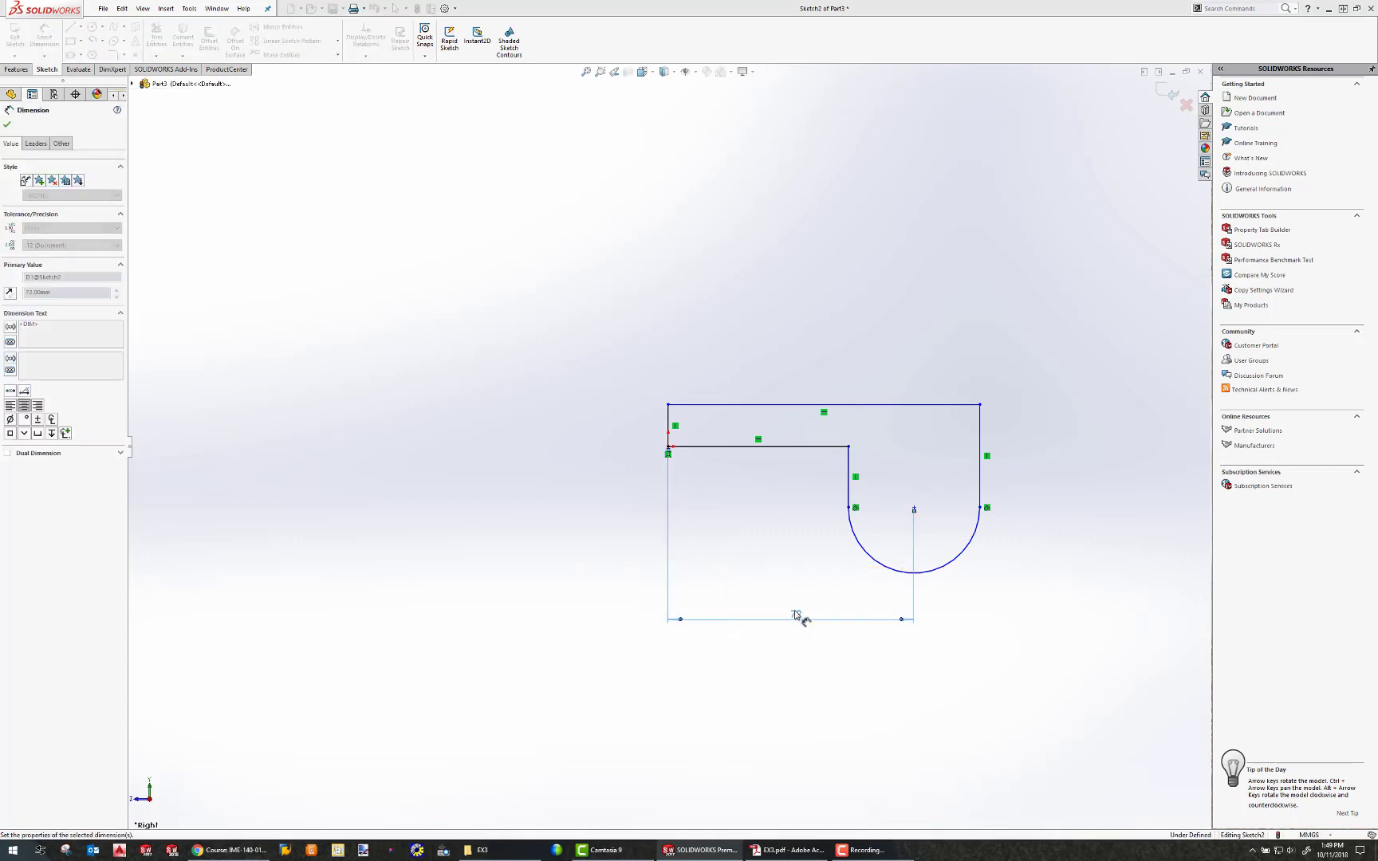
{"action": "left_click", "coordinate": [701, 588]}
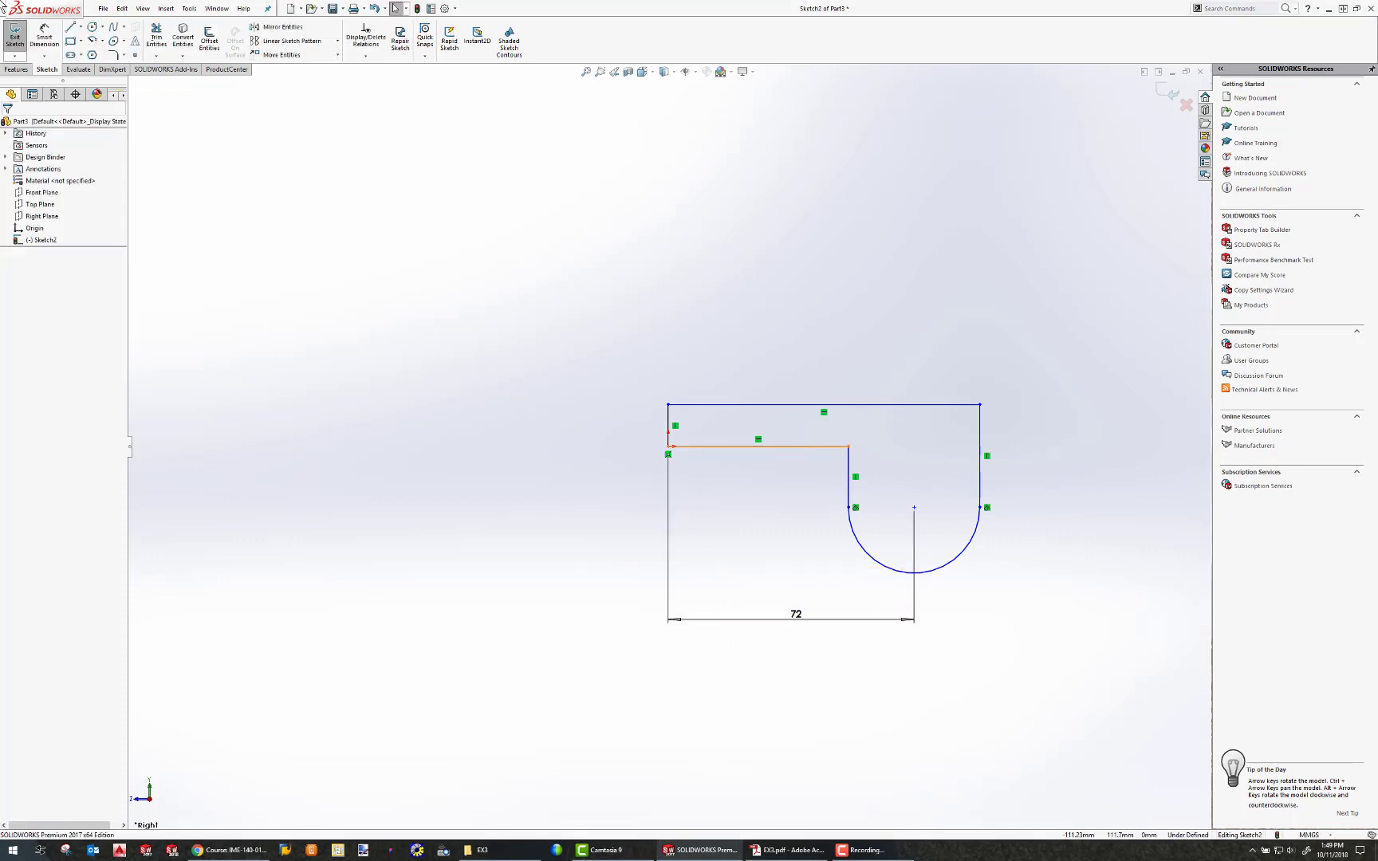
Dimension the thickness between the top line and the parallel inner horizontal line as 8 mm.
{"action": "left_click", "coordinate": [44, 36]}
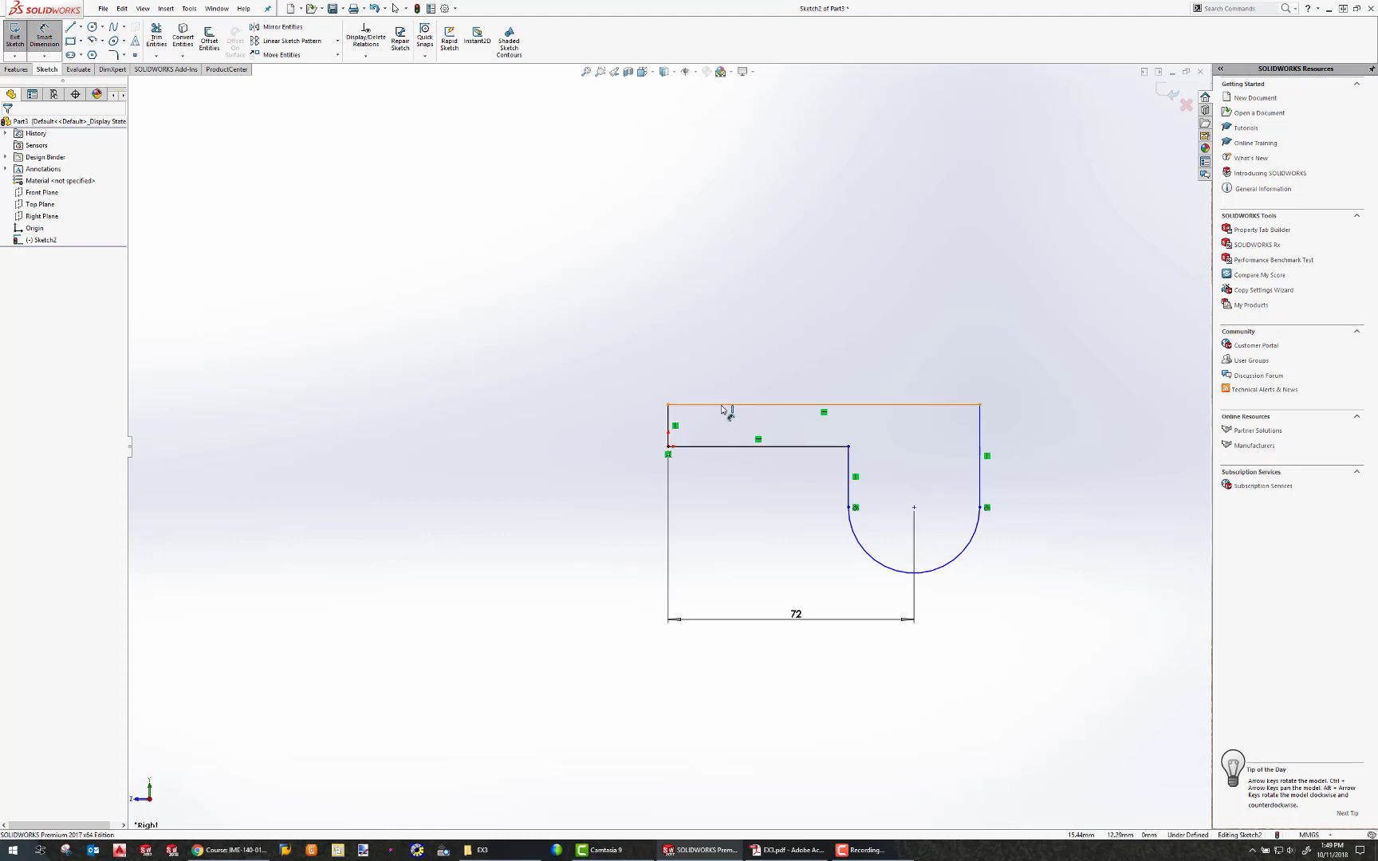
{"action": "left_click", "coordinate": [722, 409]}
{"action": "left_click", "coordinate": [745, 447]}
{"action": "left_click", "coordinate": [596, 430]}
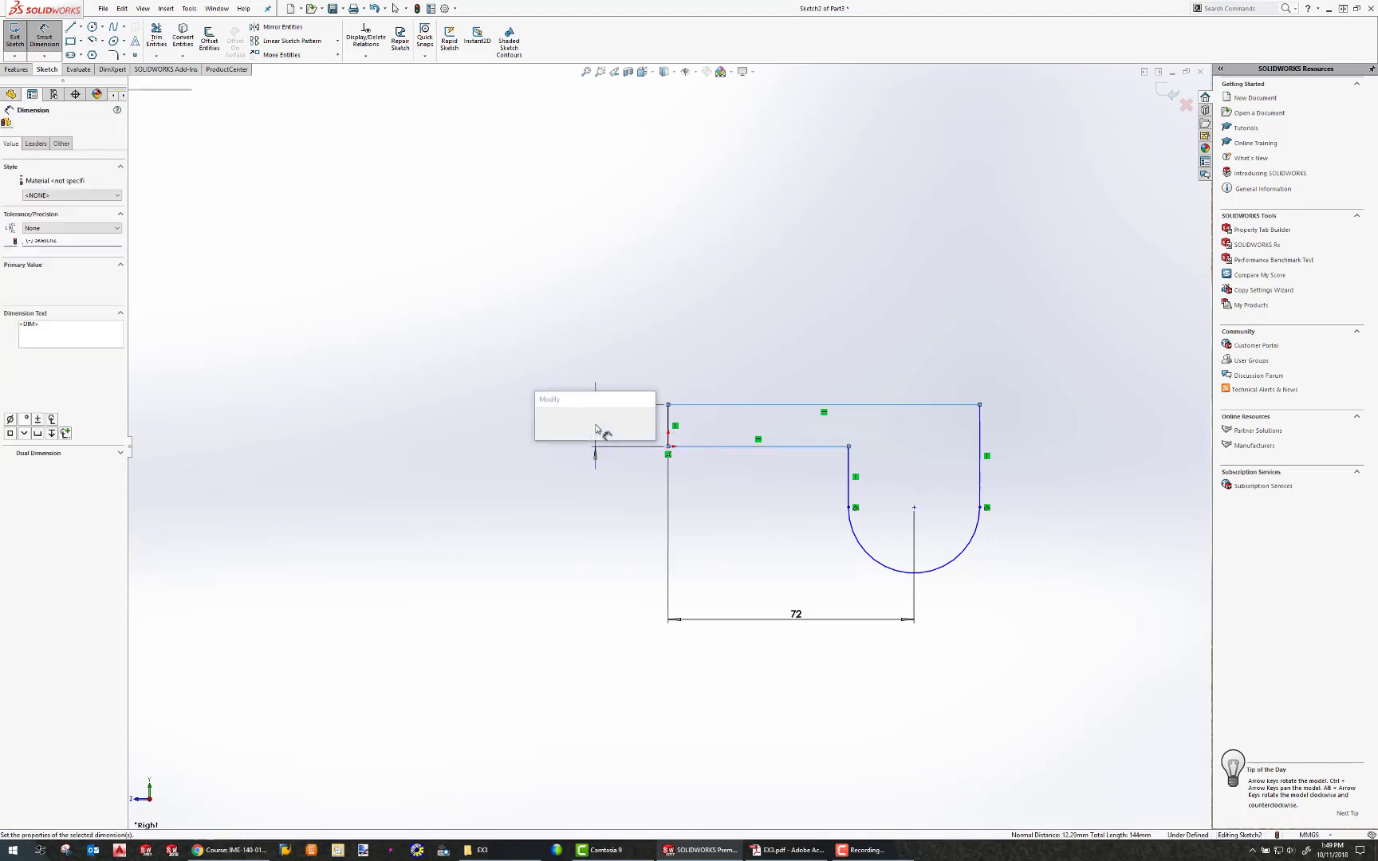
{"action": "type", "text": "8"}
{"action": "key", "text": "Return"}
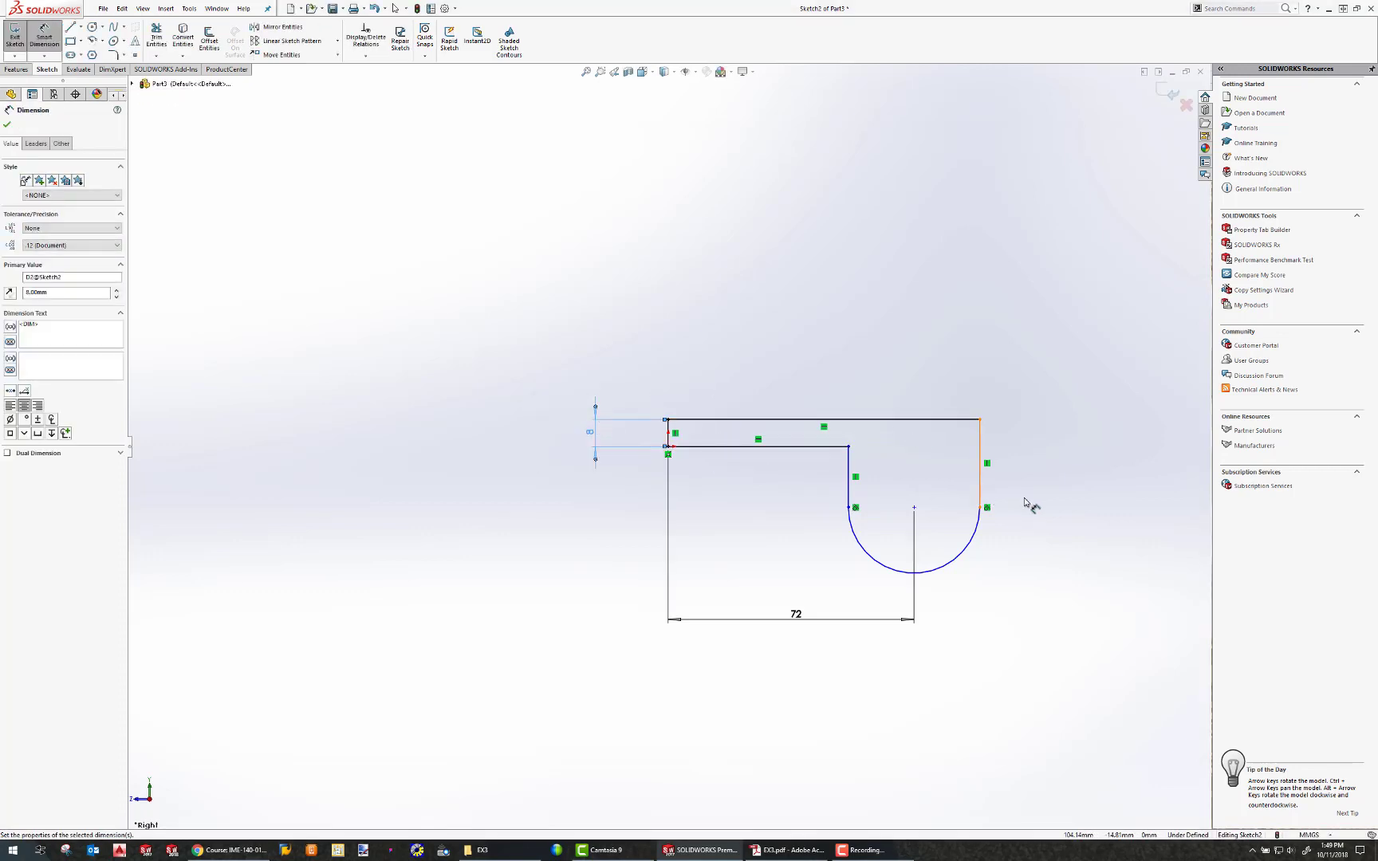
Dimension the semicircular arc's radius as 16 mm.
{"action": "left_click", "coordinate": [978, 555]}
{"action": "left_click", "coordinate": [1029, 600]}
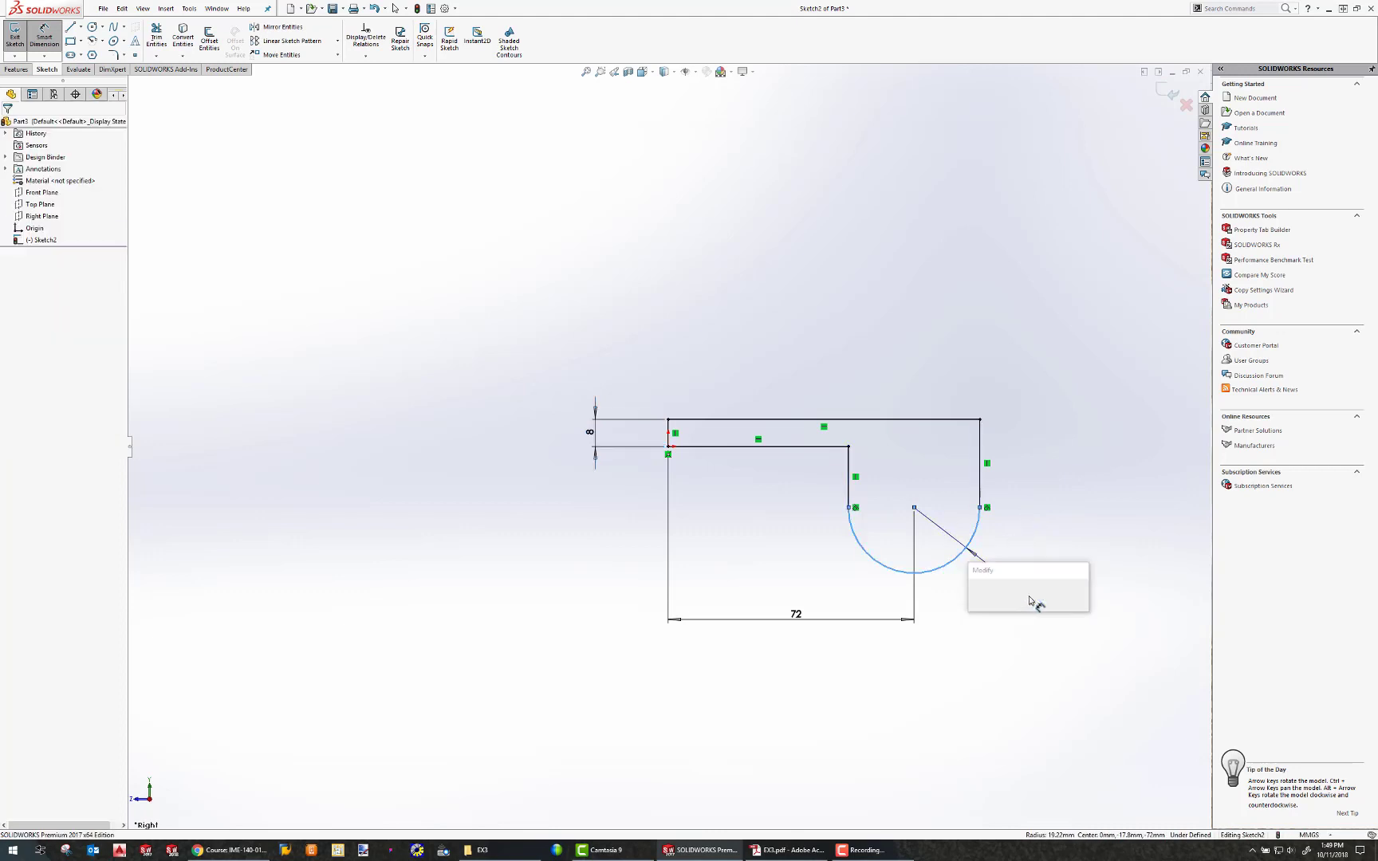
{"action": "type", "text": "16"}
{"action": "key", "text": "Return"}
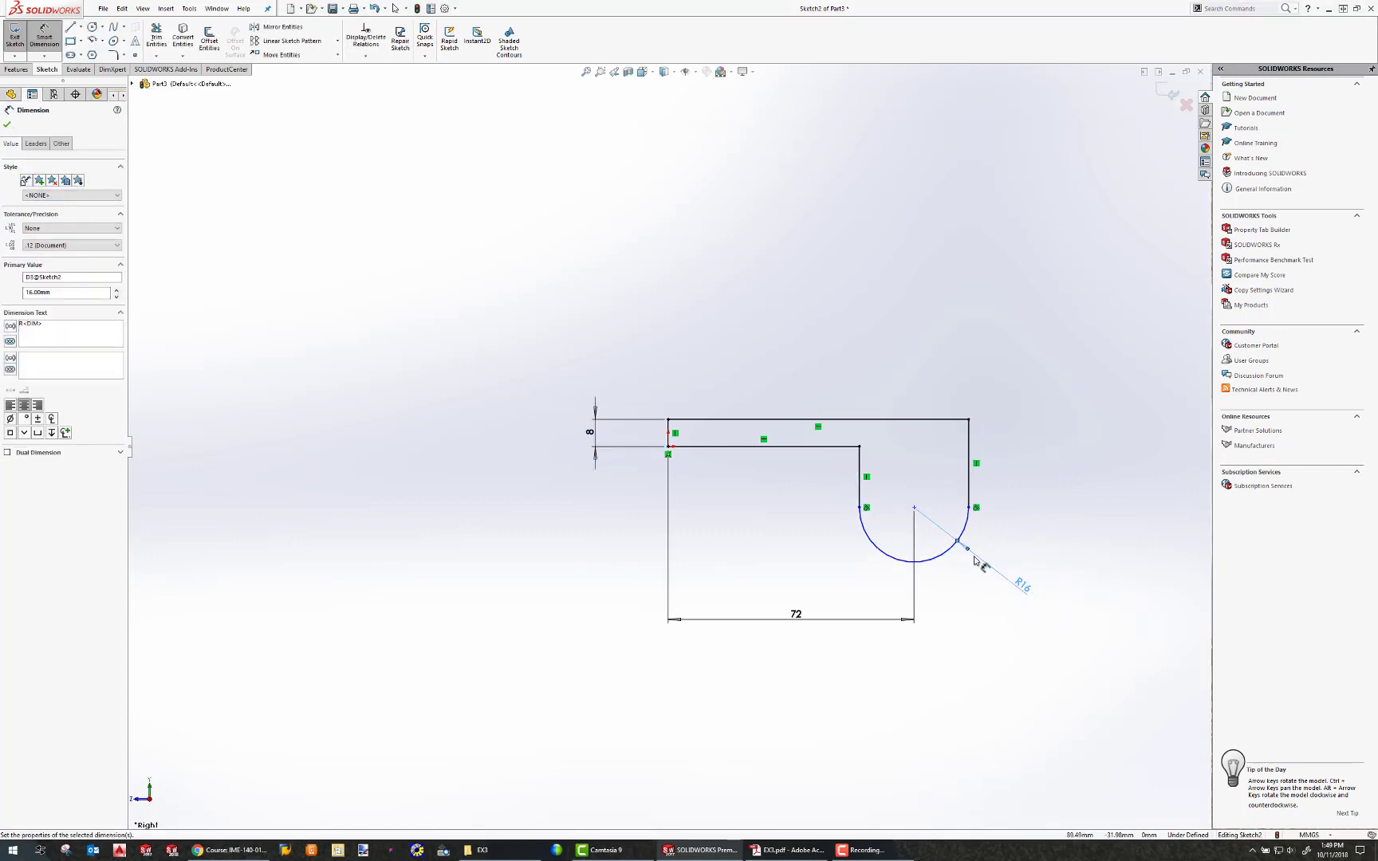
Dimension the vertical distance from the inner horizontal line to the arc centre as 16 mm.
{"action": "left_click", "coordinate": [914, 511]}
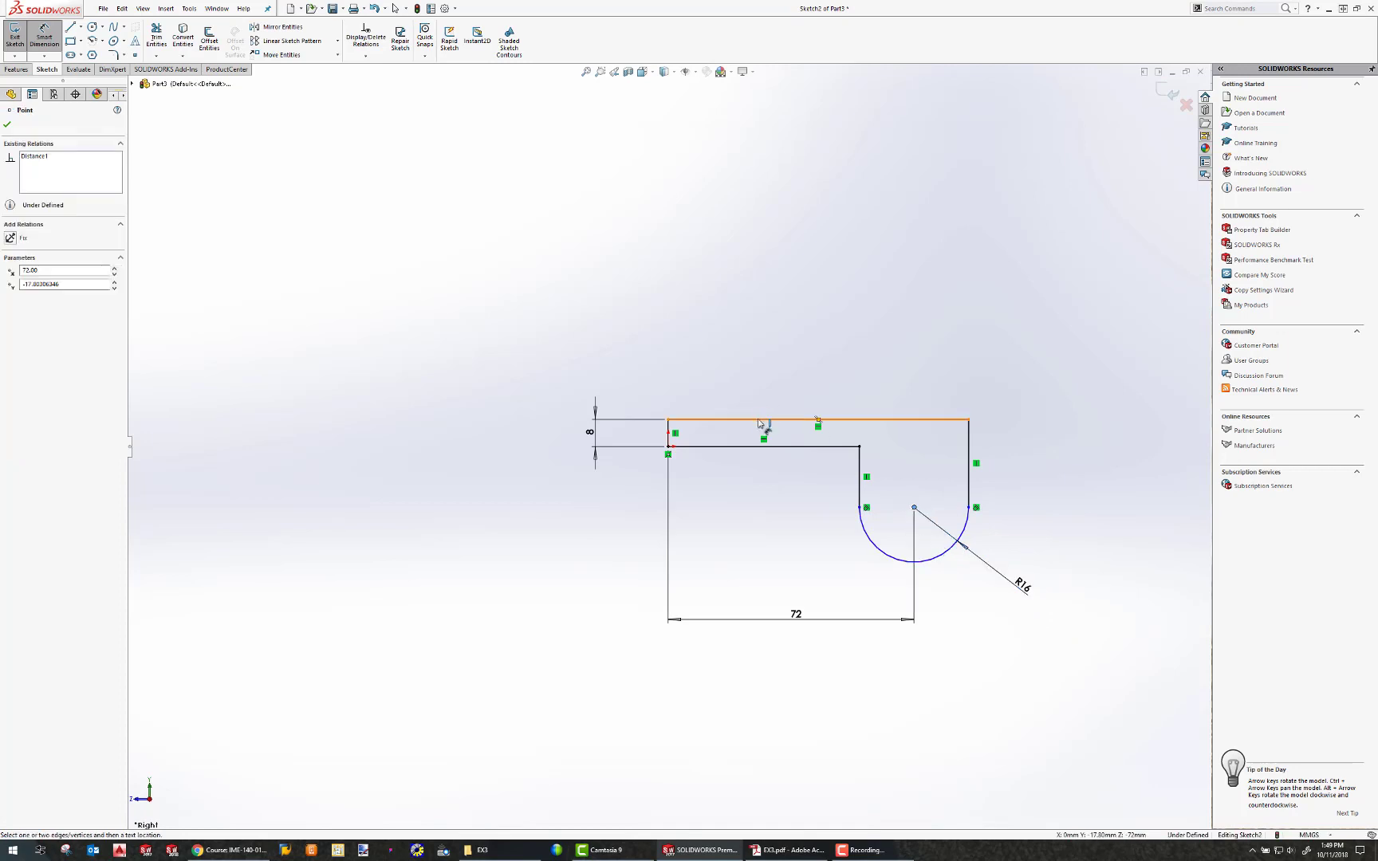
{"action": "left_click", "coordinate": [750, 453]}
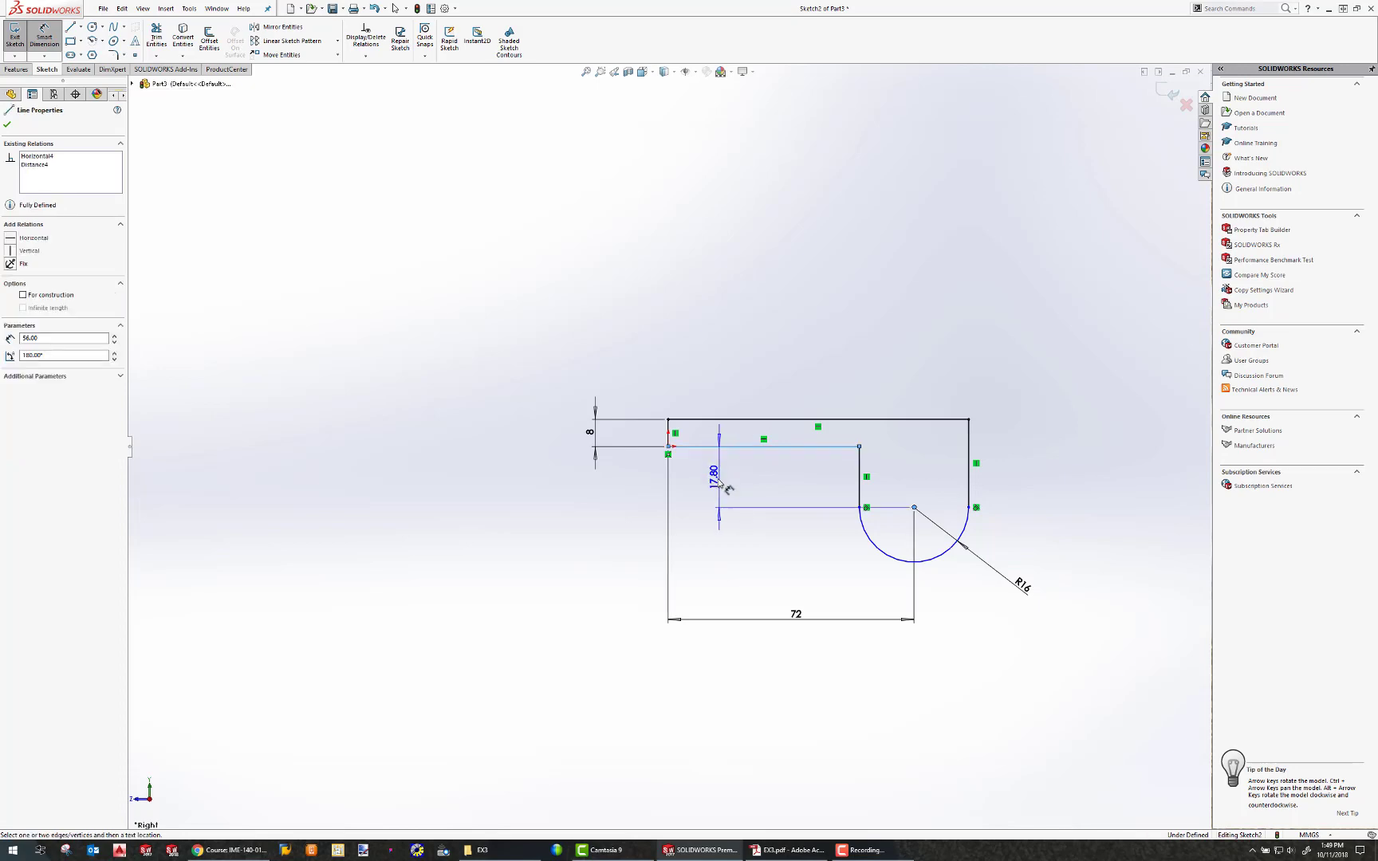
{"action": "left_click", "coordinate": [716, 478]}
{"action": "type", "text": "16"}
{"action": "key", "text": "Return"}
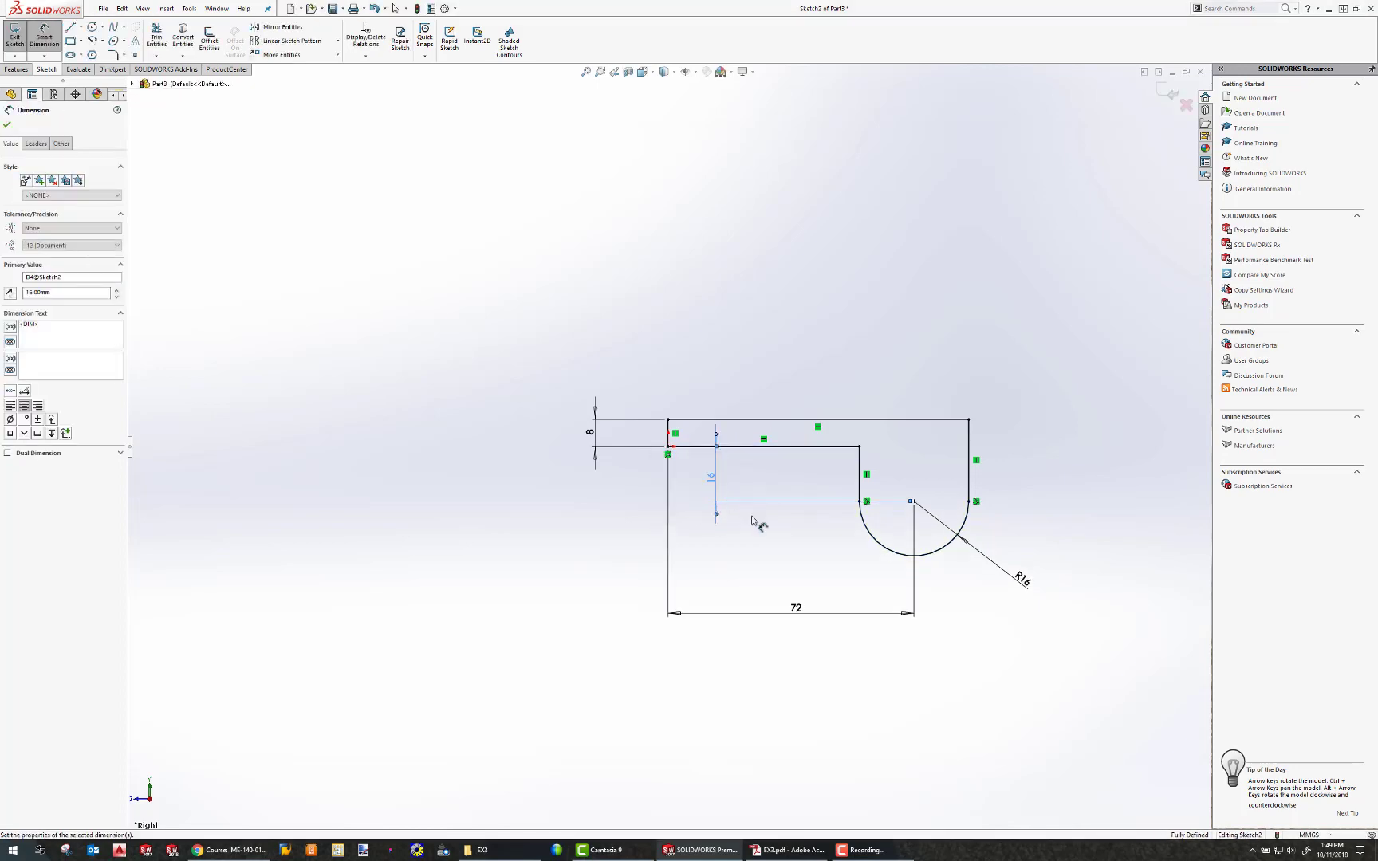
Check the Exercise 3 Problem B drawing in the PDF for the next dimensions.
{"action": "left_click", "coordinate": [788, 850]}
{"action": "left_click_drag", "start_coordinate": [462, 88], "coordinate": [385, 70]}
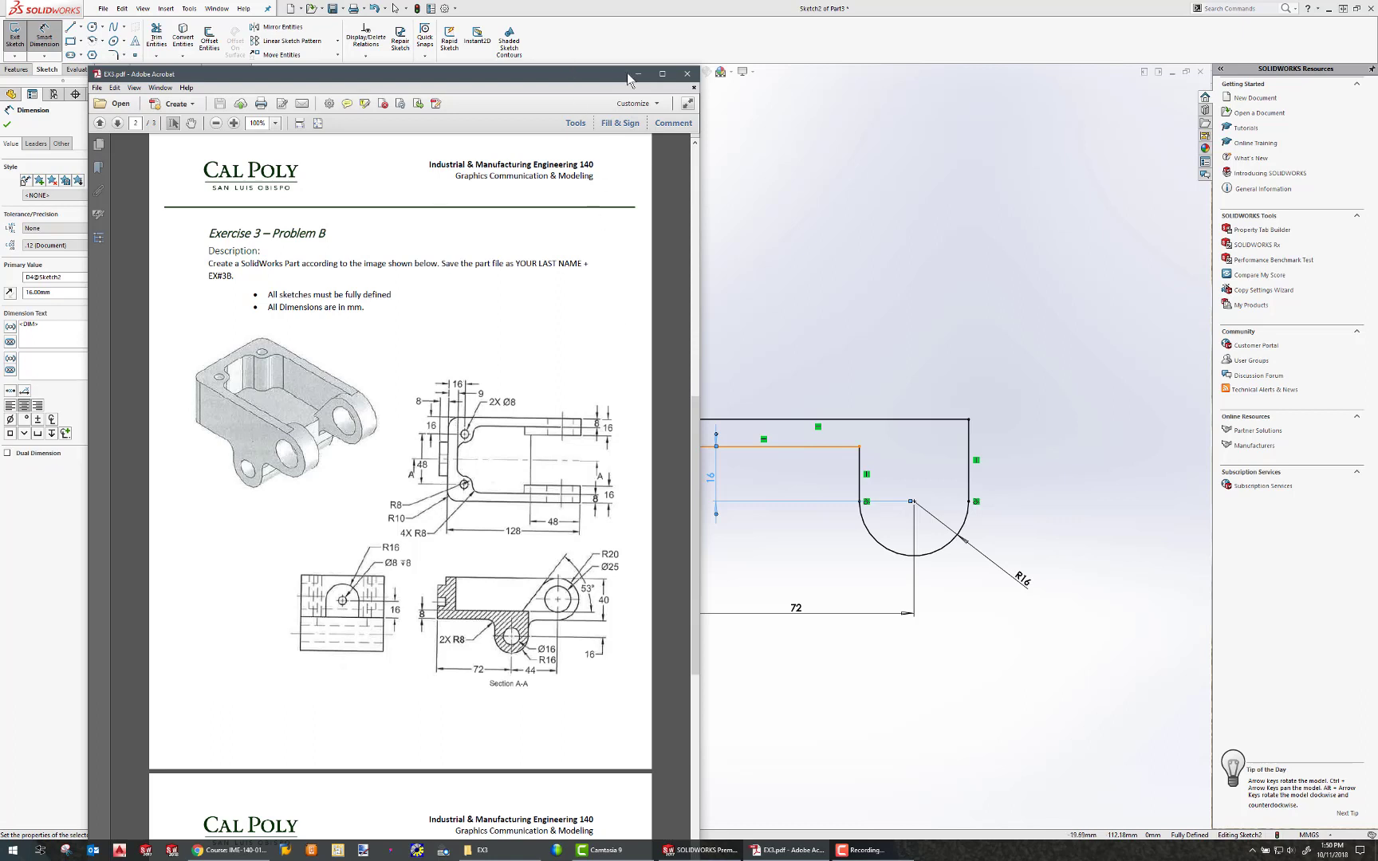
{"action": "left_click", "coordinate": [769, 240]}
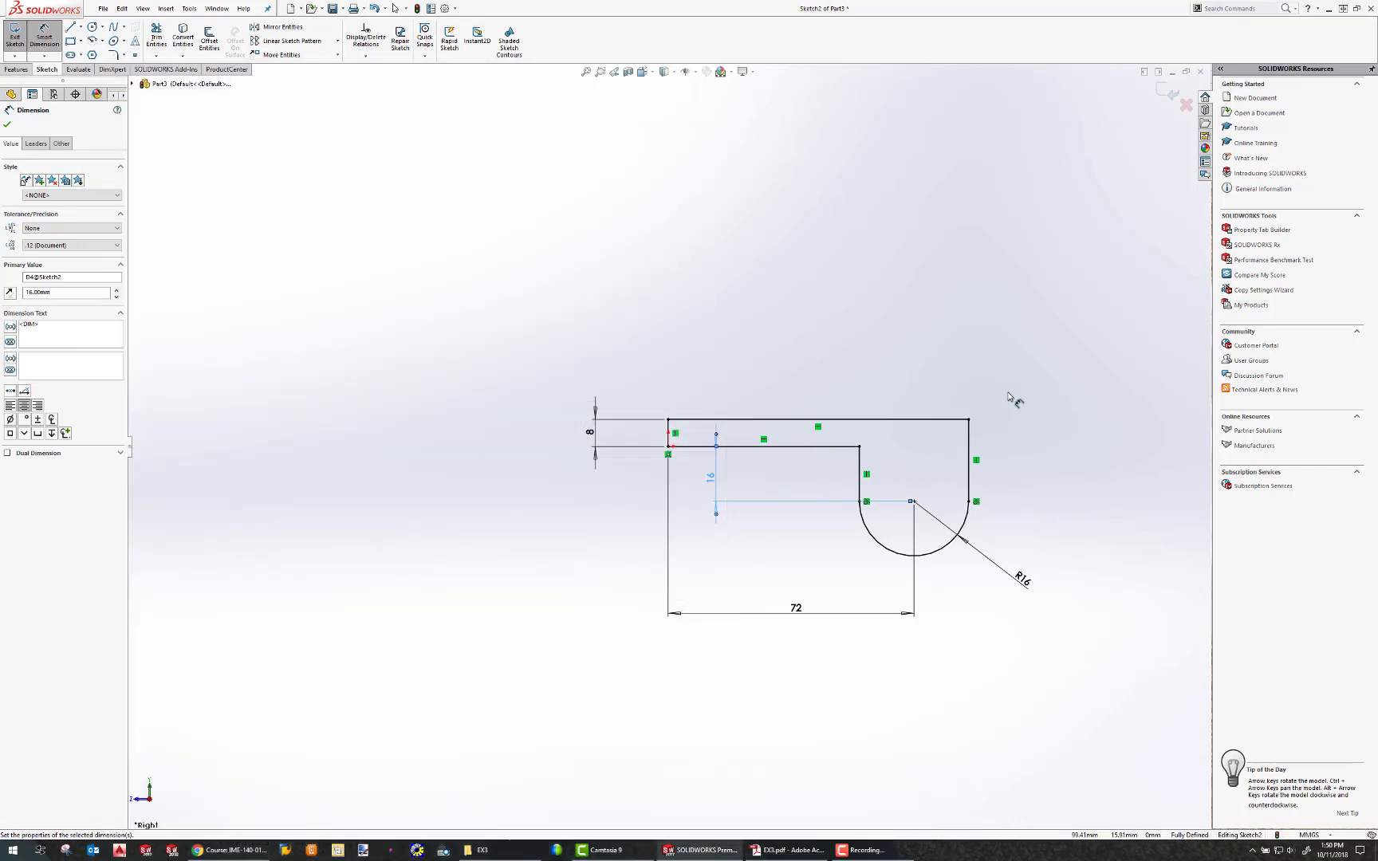
Sketch a circle concentric with the semicircular arc, checking the drawing for its size.
{"action": "left_click", "coordinate": [93, 27]}
{"action": "left_click", "coordinate": [914, 502]}
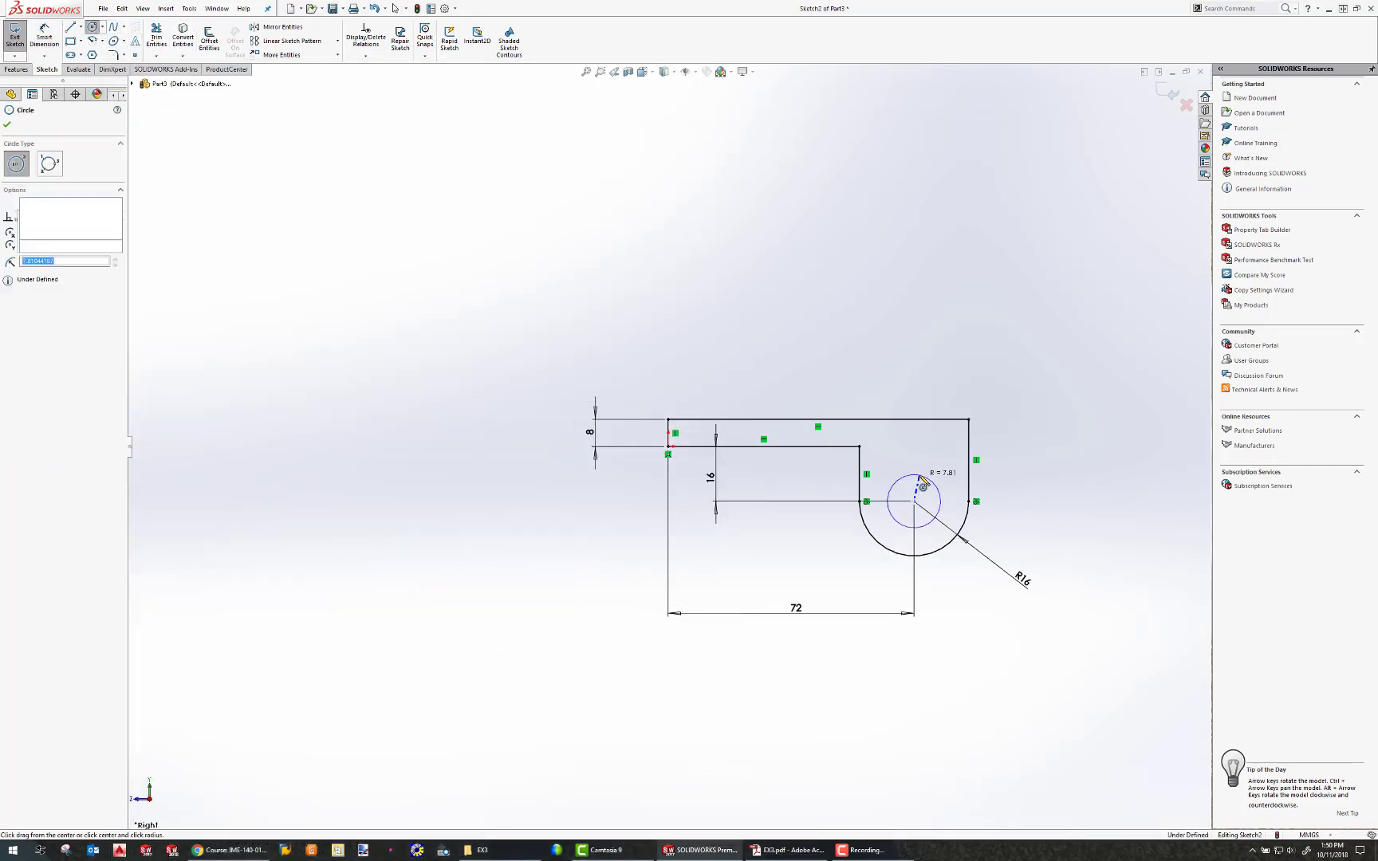
{"action": "left_click", "coordinate": [922, 482]}
{"action": "key", "text": "alt+Tab"}
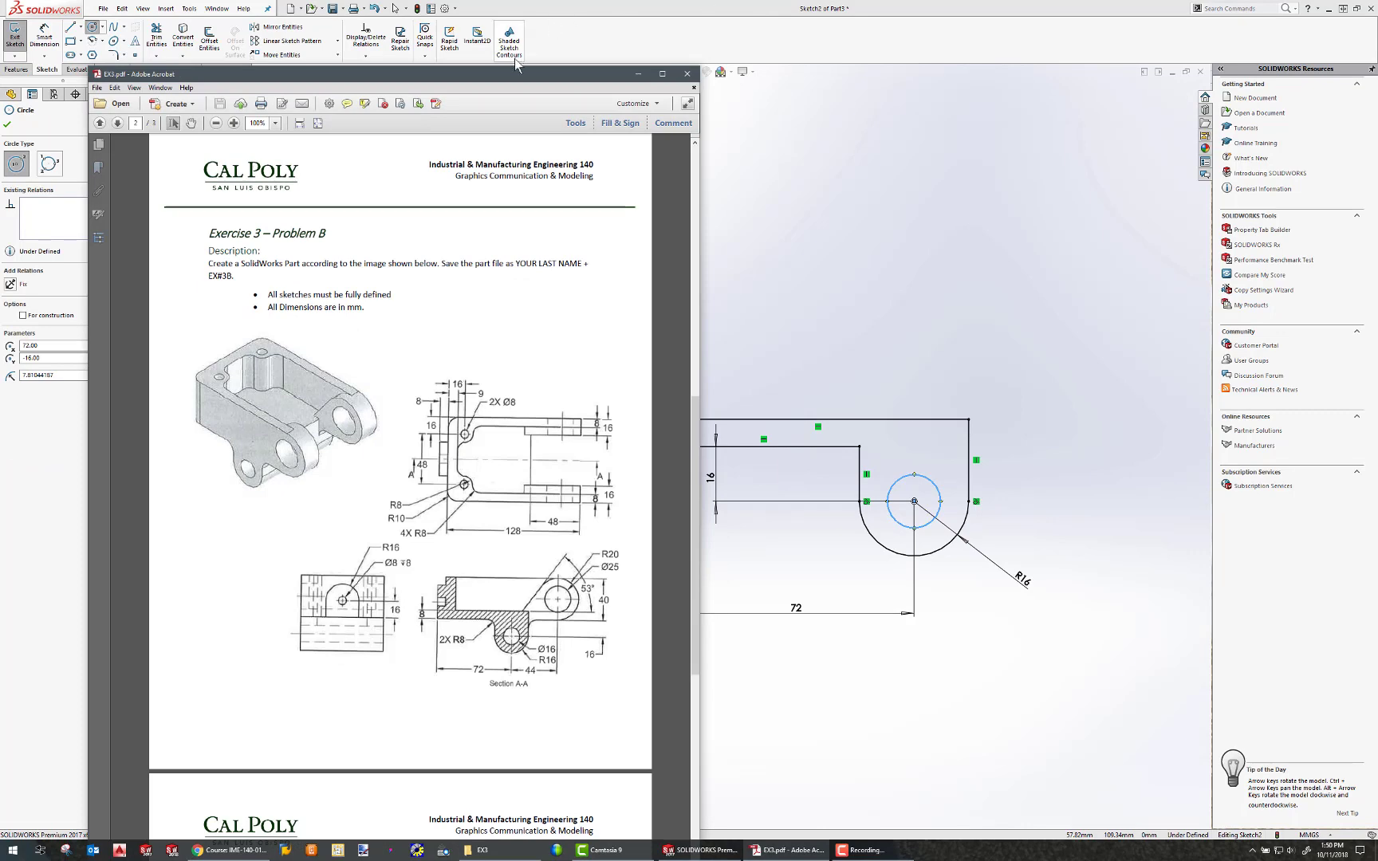
{"action": "key", "text": "alt+Tab"}
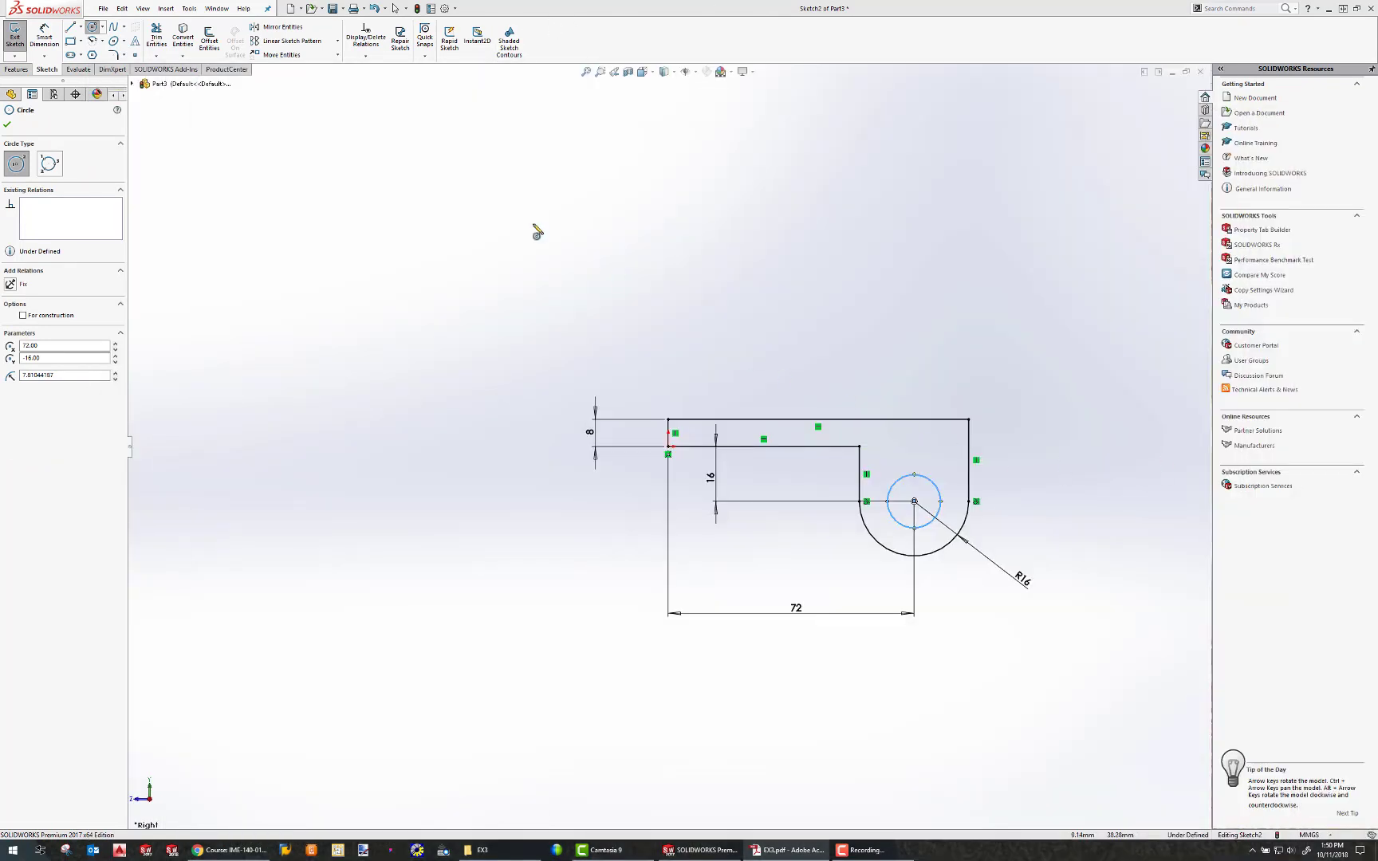
Dimension the circle's diameter as 16 mm.
{"action": "left_click", "coordinate": [44, 35]}
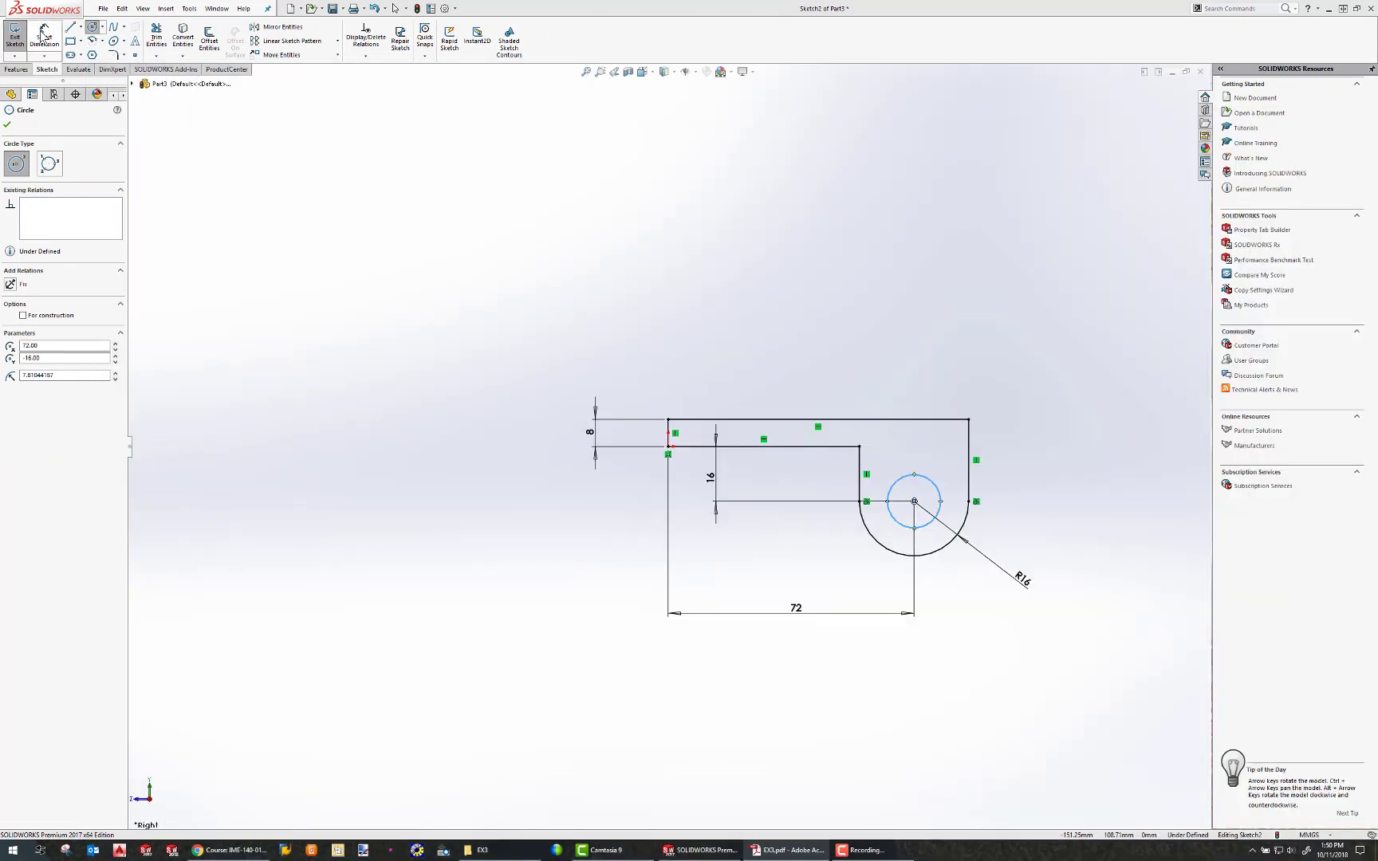
{"action": "left_click", "coordinate": [931, 520]}
{"action": "left_click", "coordinate": [1018, 604]}
{"action": "type", "text": "16"}
{"action": "key", "text": "Return"}
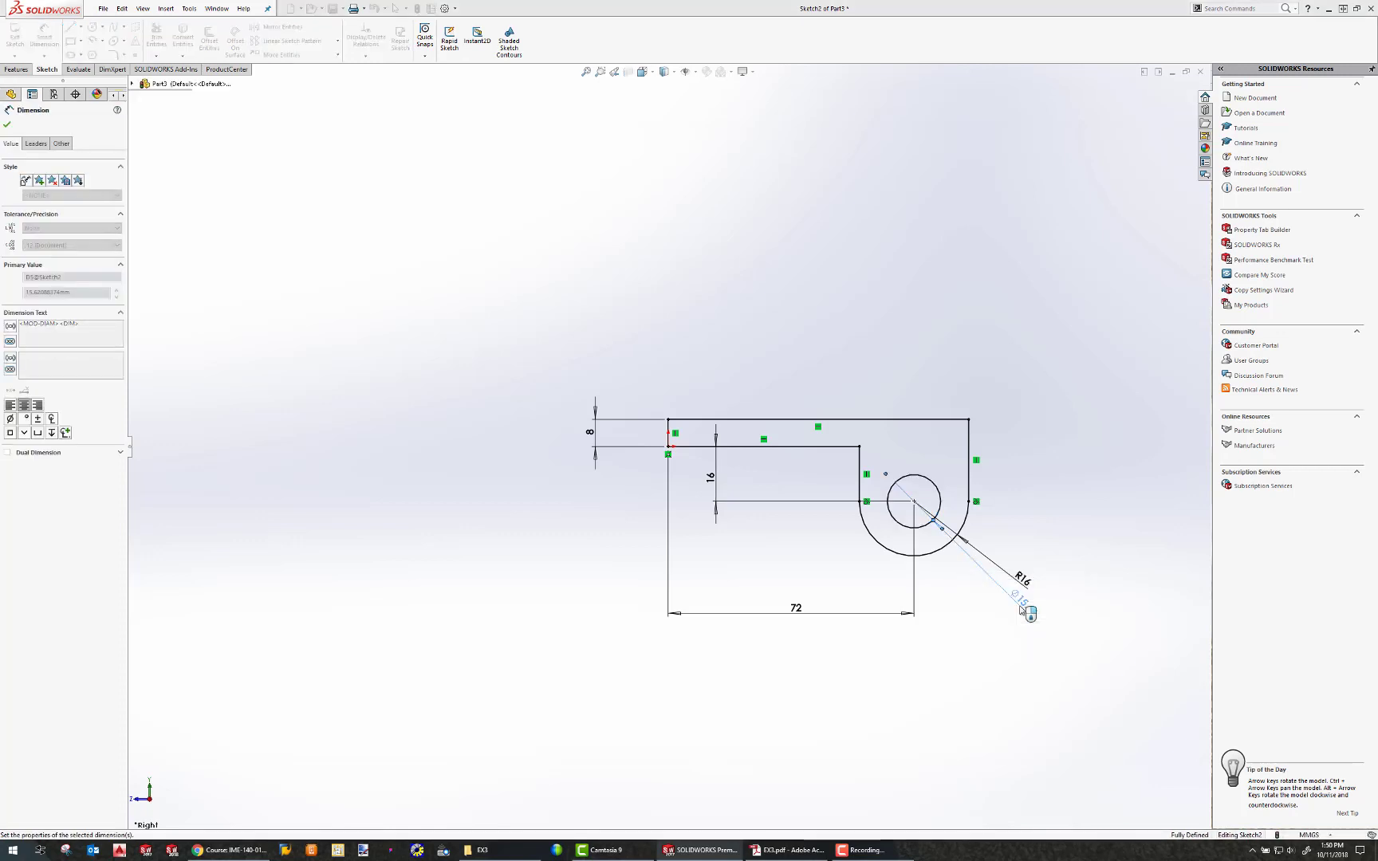
Extrude the profile sketch with Mid Plane to a depth of 48+32 mm.
{"action": "left_click", "coordinate": [17, 69]}
{"action": "left_click", "coordinate": [21, 40]}
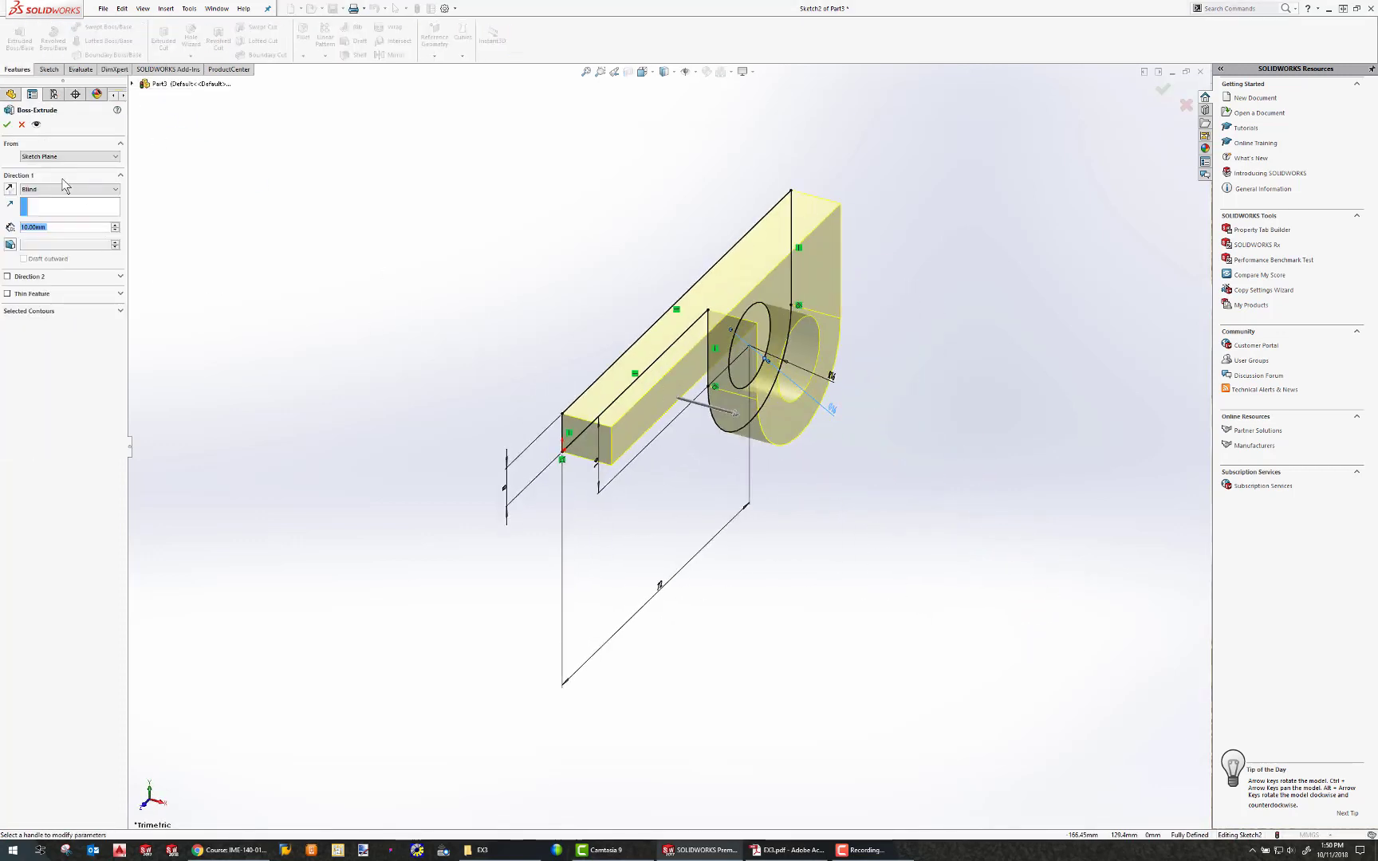
{"action": "left_click", "coordinate": [60, 189]}
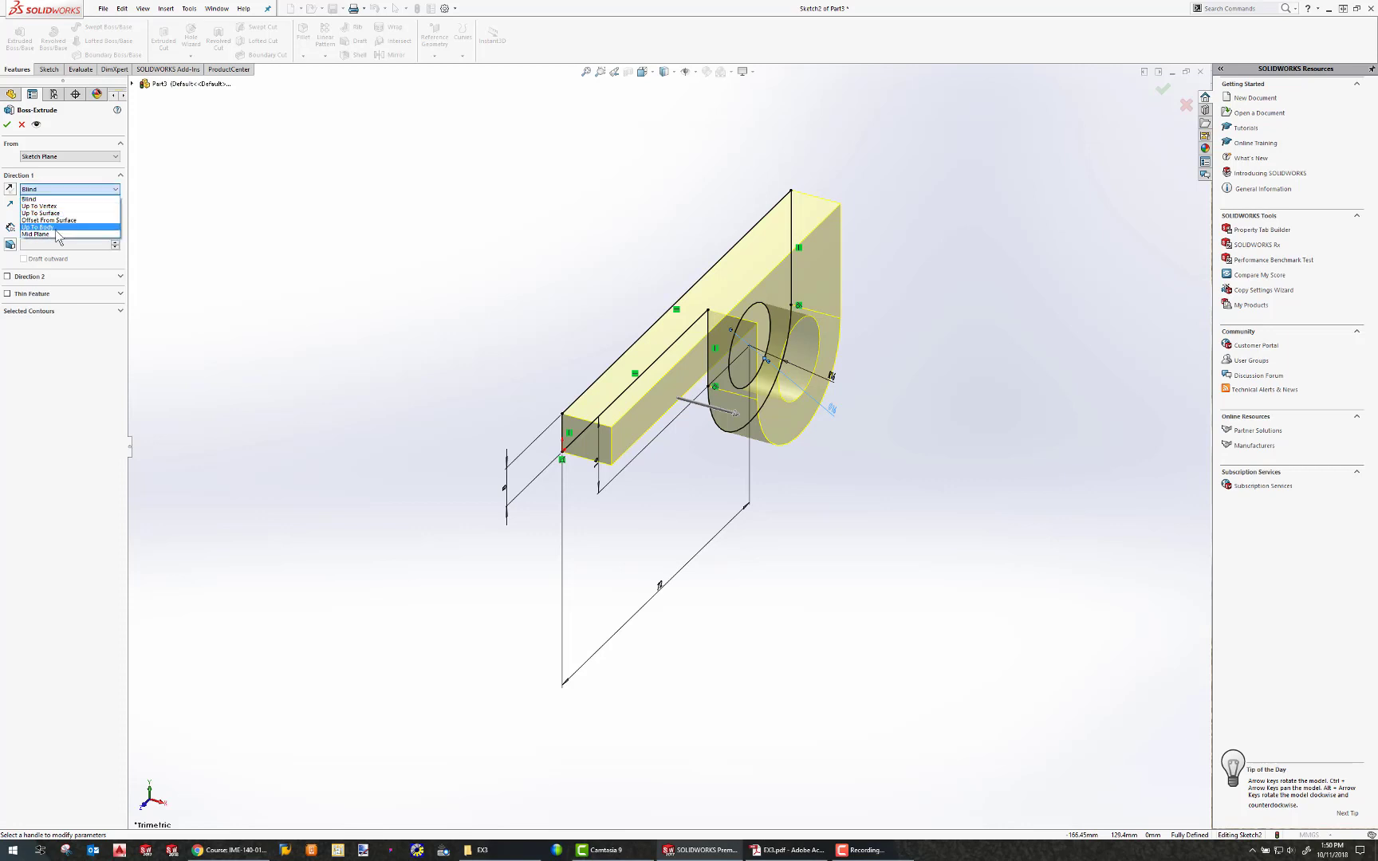
{"action": "left_click", "coordinate": [63, 239]}
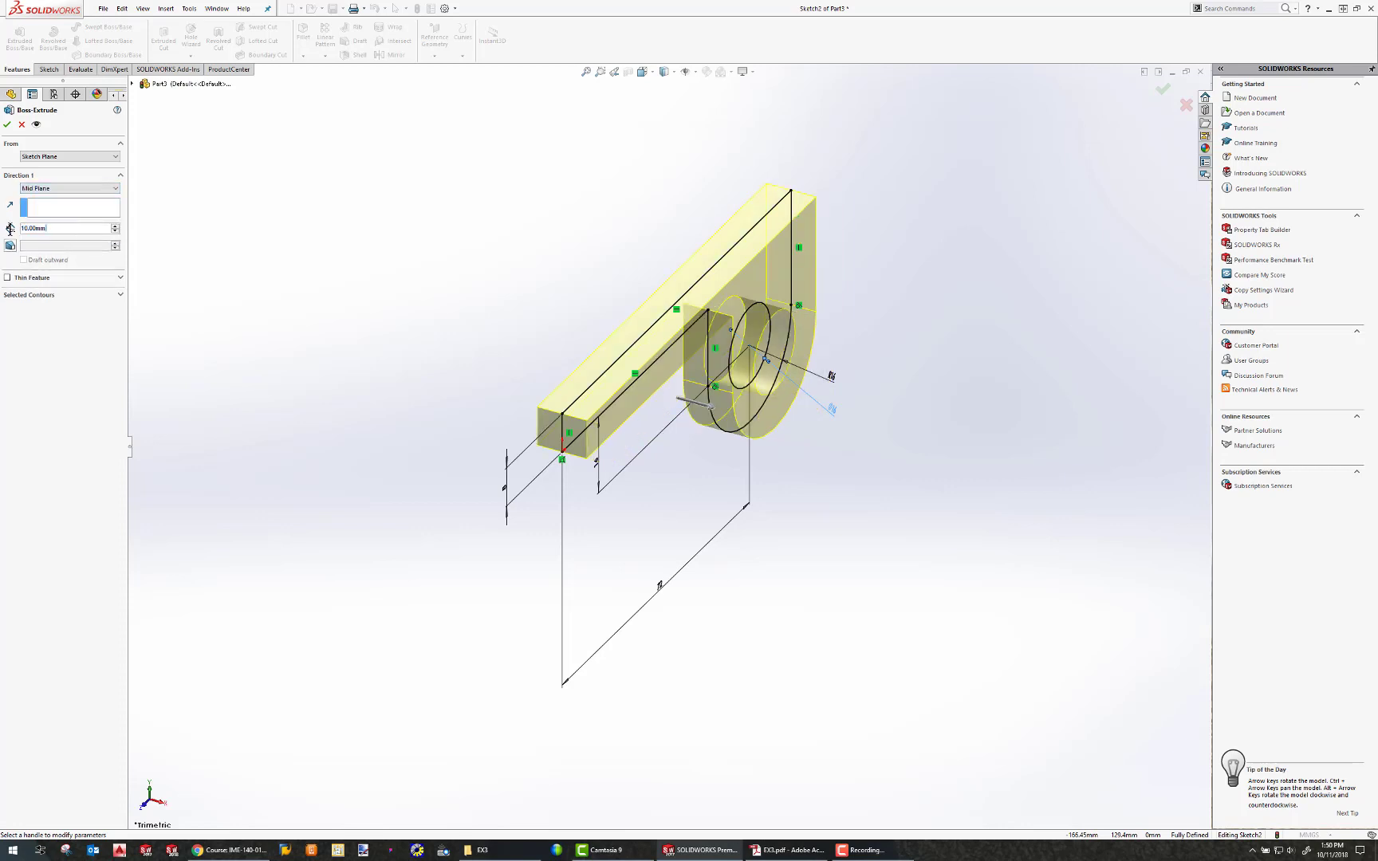
{"action": "type", "text": "48+32"}
{"action": "key", "text": "Return"}
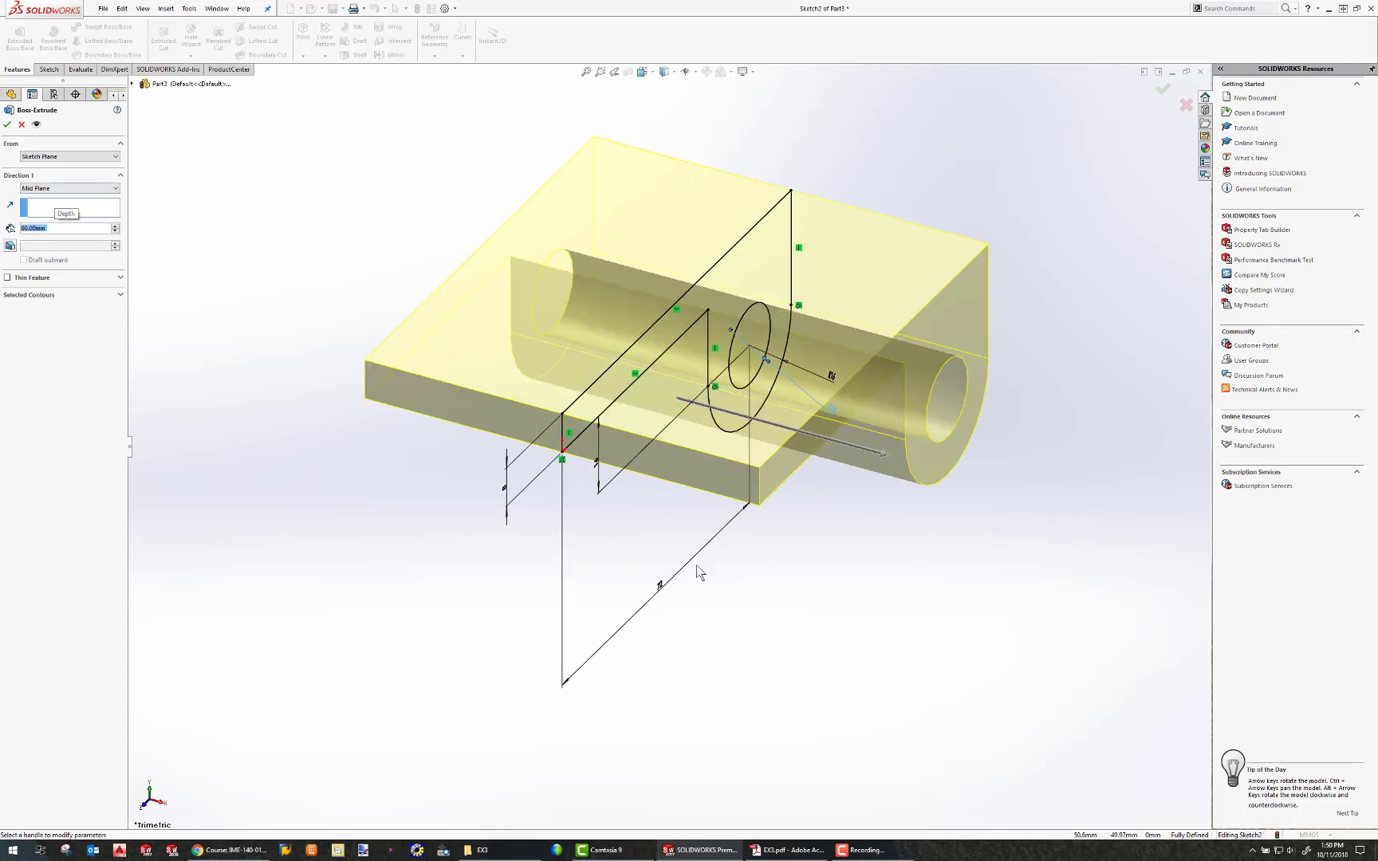
{"action": "middle_click_drag", "start_coordinate": [700, 572], "coordinate": [545, 560]}
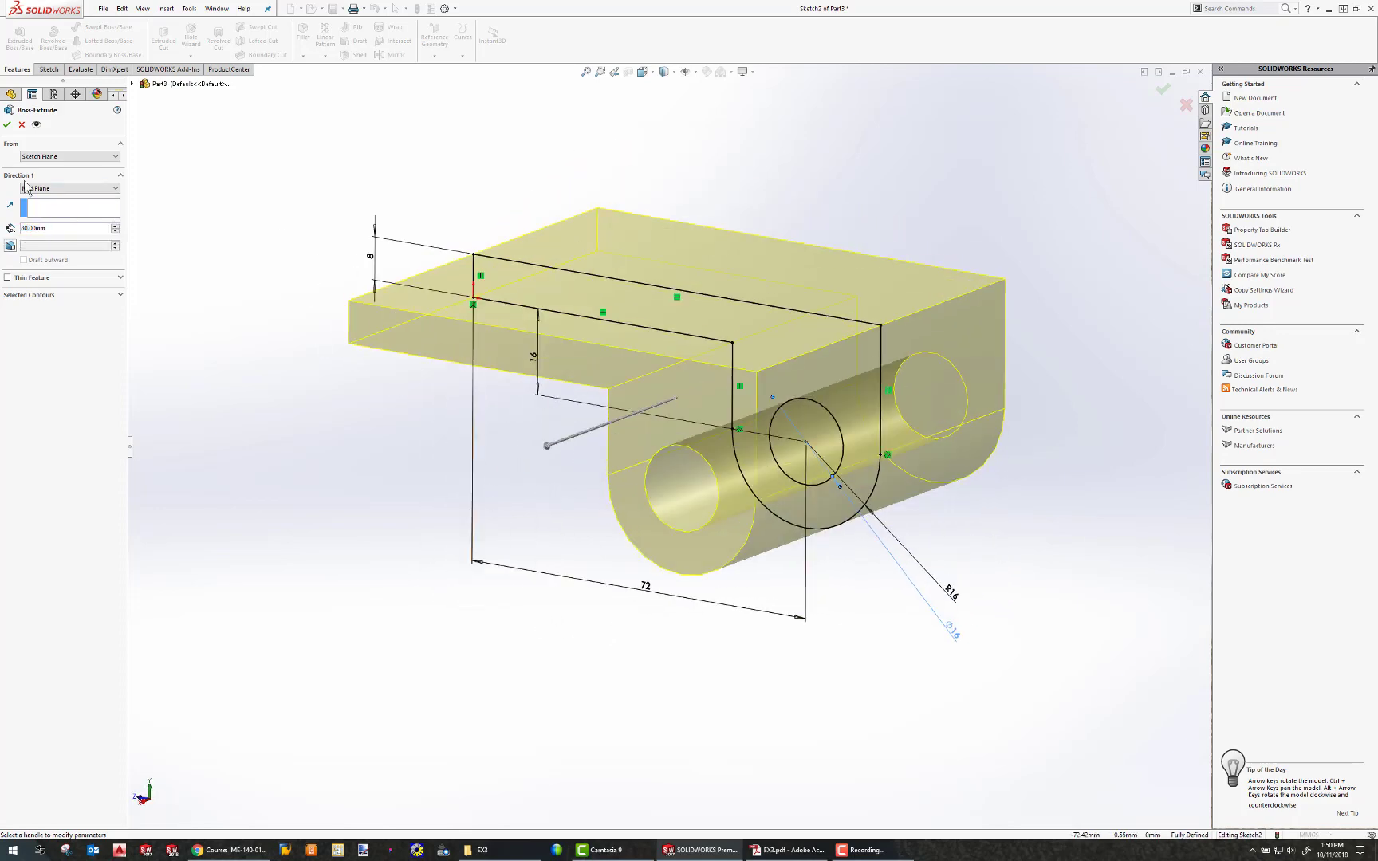
{"action": "left_click", "coordinate": [10, 122]}
Start a new sketch on the bracket's L-shaped end face and convert its top edge into the sketch.
{"action": "scroll", "coordinate": [645, 490], "scroll_direction": "down", "scroll_amount": 2}
{"action": "middle_click_drag", "start_coordinate": [644, 491], "coordinate": [682, 474]}
{"action": "scroll", "coordinate": [683, 472], "scroll_direction": "down", "scroll_amount": 2}
{"action": "scroll", "coordinate": [686, 471], "scroll_direction": "up", "scroll_amount": 5}
{"action": "middle_click_drag", "start_coordinate": [746, 434], "coordinate": [797, 335]}
{"action": "left_click", "coordinate": [797, 334]}
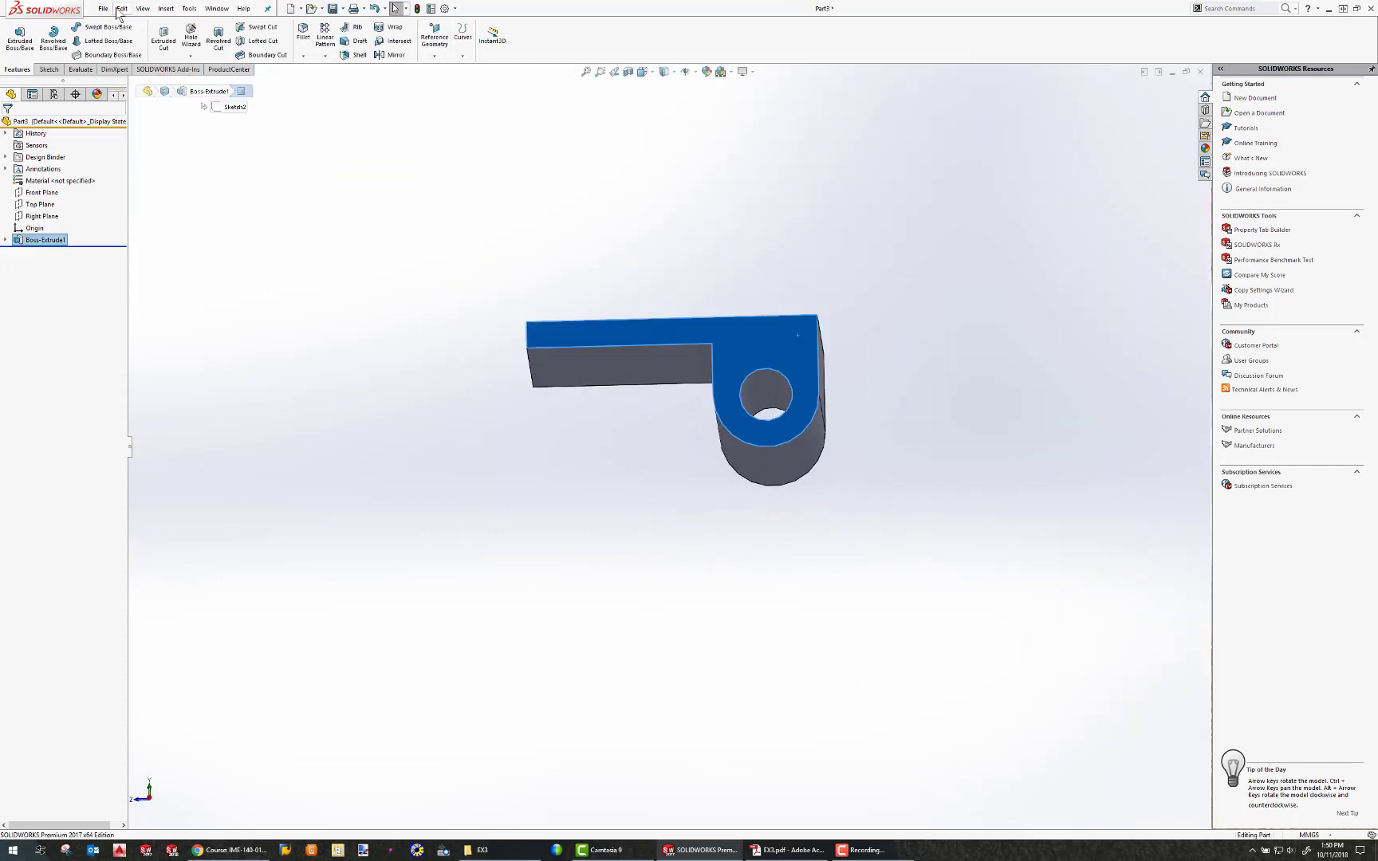
{"action": "left_click", "coordinate": [49, 69]}
{"action": "left_click", "coordinate": [14, 36]}
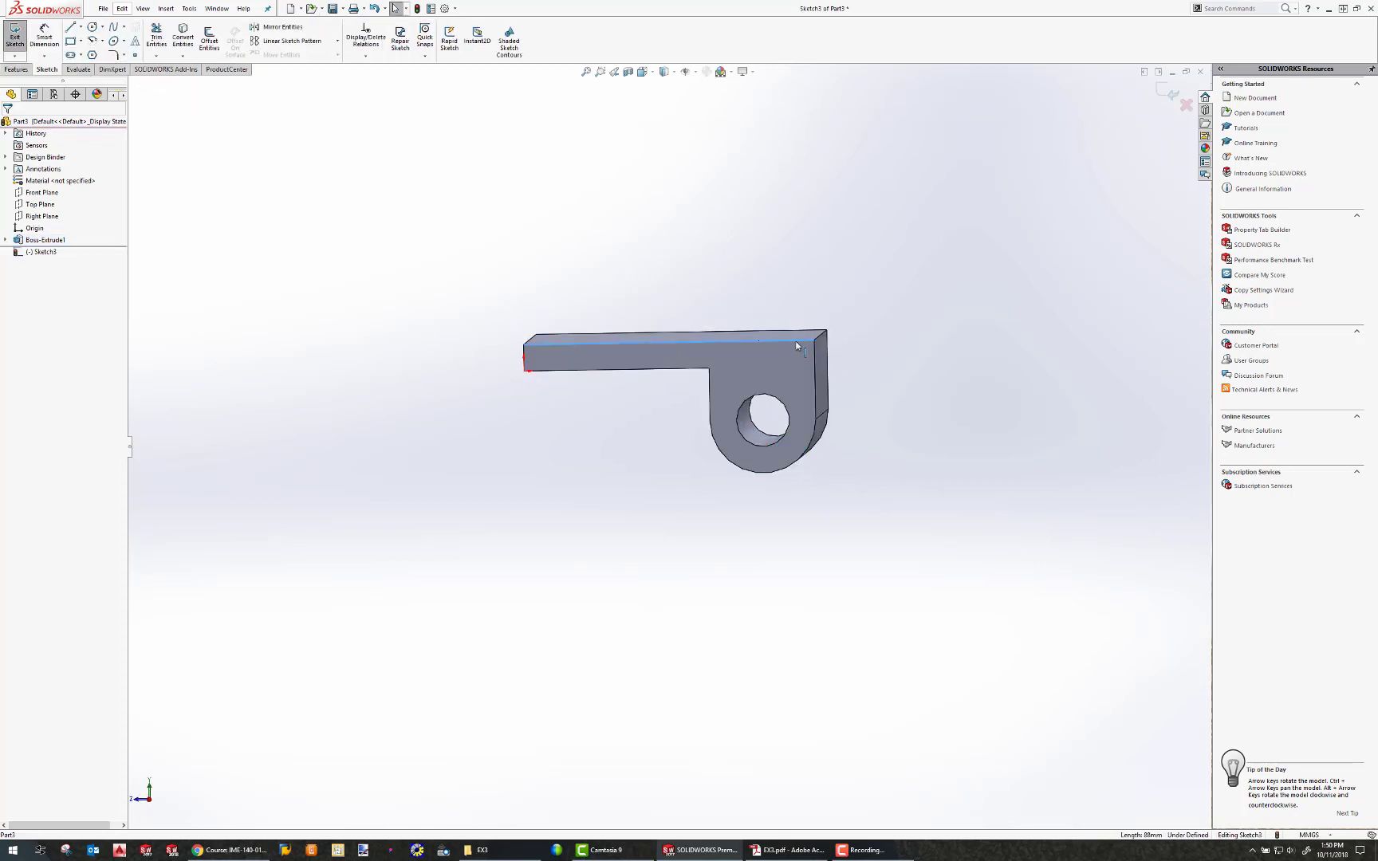
{"action": "left_click", "coordinate": [815, 359], "text": "ctrl"}
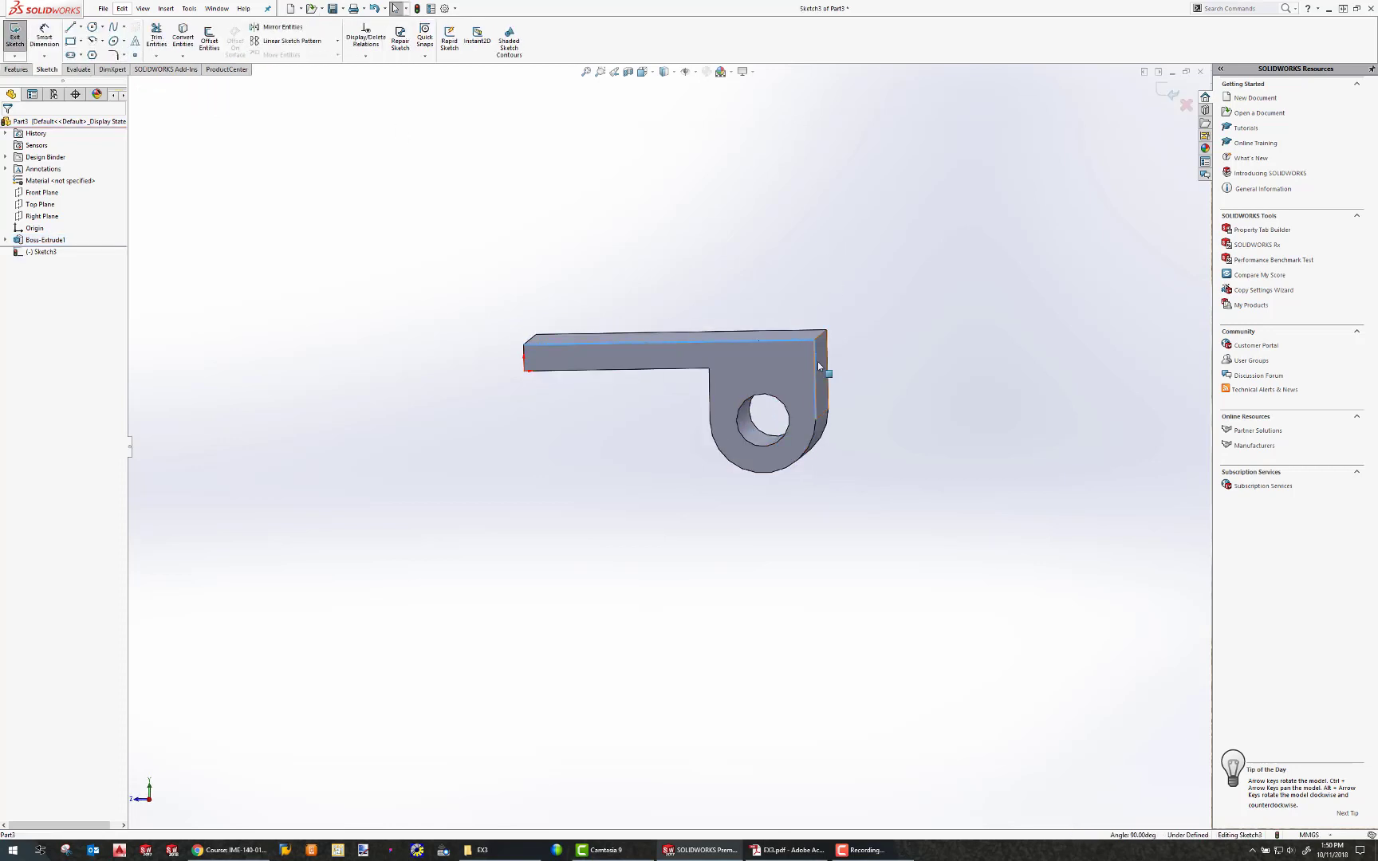
{"action": "left_click", "coordinate": [183, 36]}
{"action": "middle_click_drag", "start_coordinate": [803, 259], "coordinate": [709, 363]}
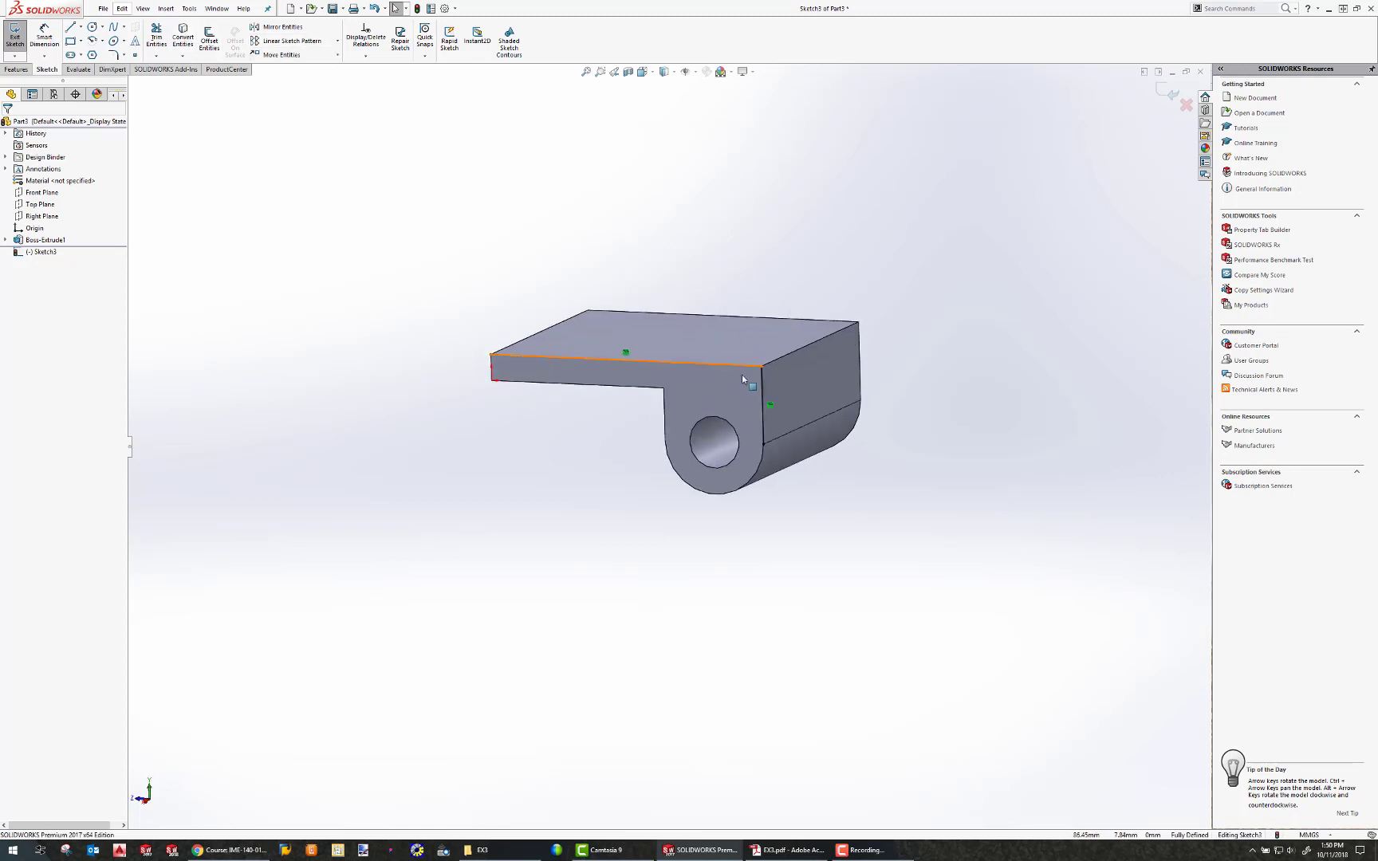
Sketch an outline of a horizontal line, a tangent arc about 22 mm in radius, and a line back to the top edge.
{"action": "left_click", "coordinate": [70, 27]}
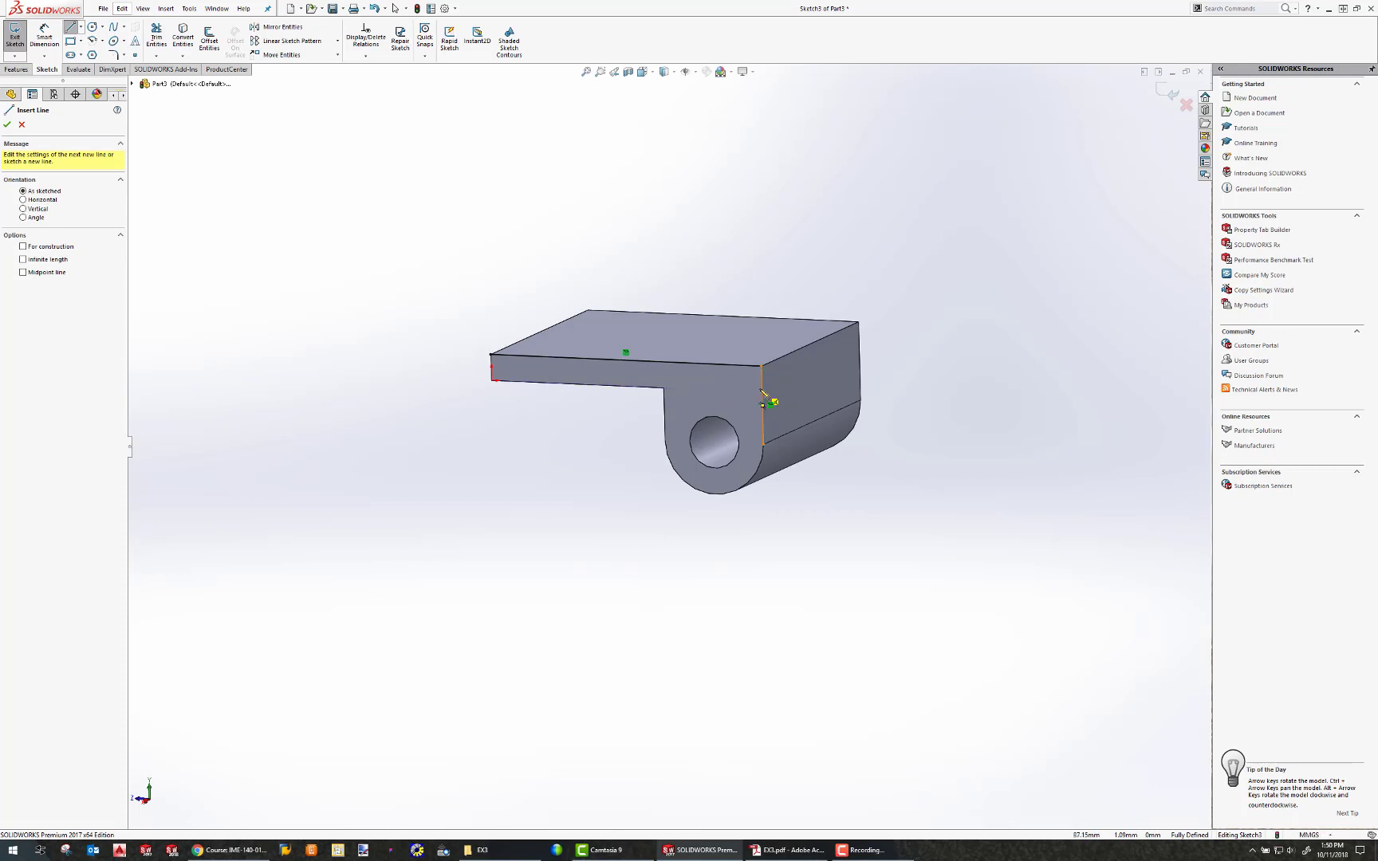
{"action": "left_click", "coordinate": [763, 404]}
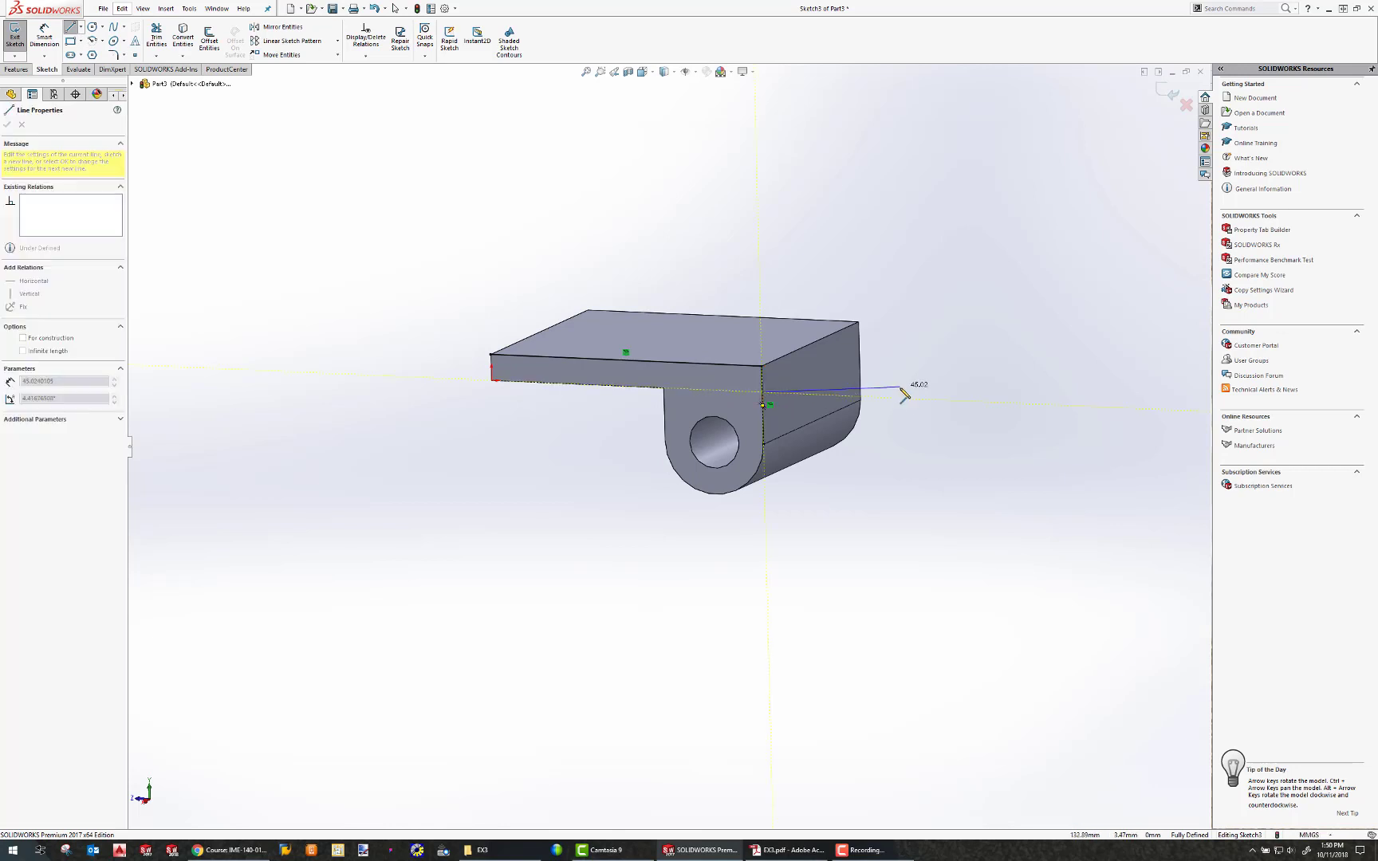
{"action": "left_click", "coordinate": [891, 397]}
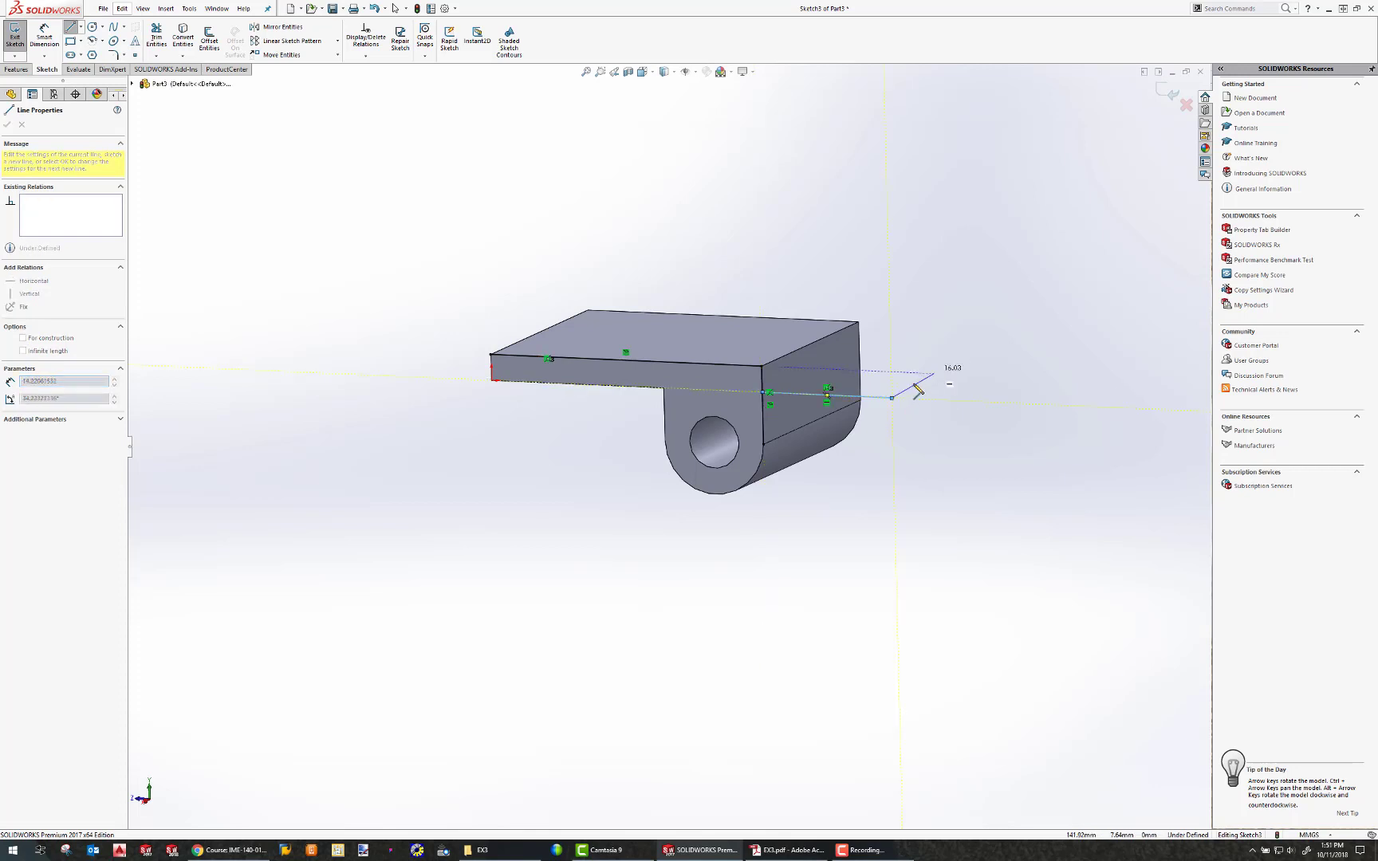
{"action": "left_click", "coordinate": [845, 263]}
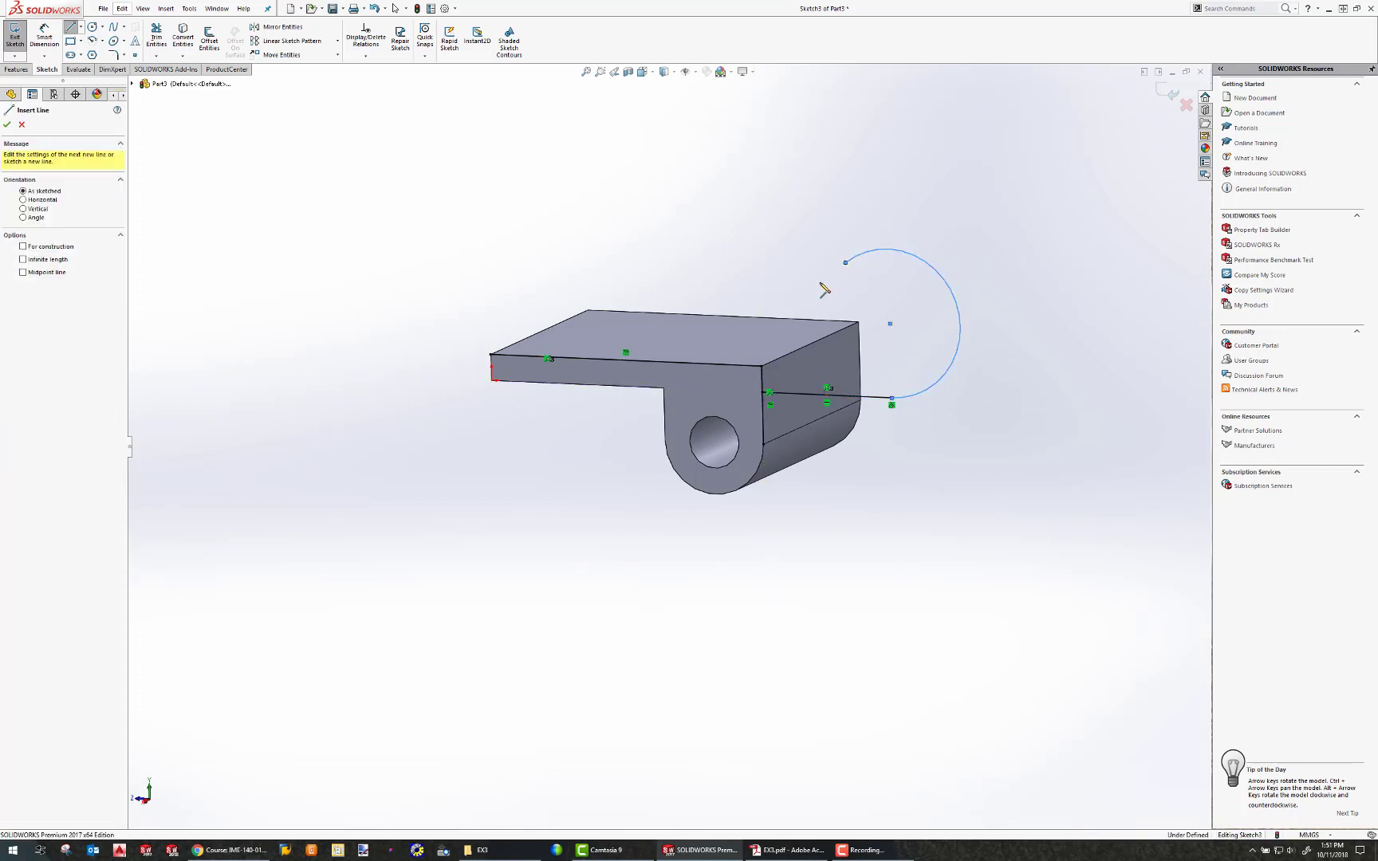
{"action": "double_click", "coordinate": [720, 360]}
{"action": "key", "text": "Escape"}
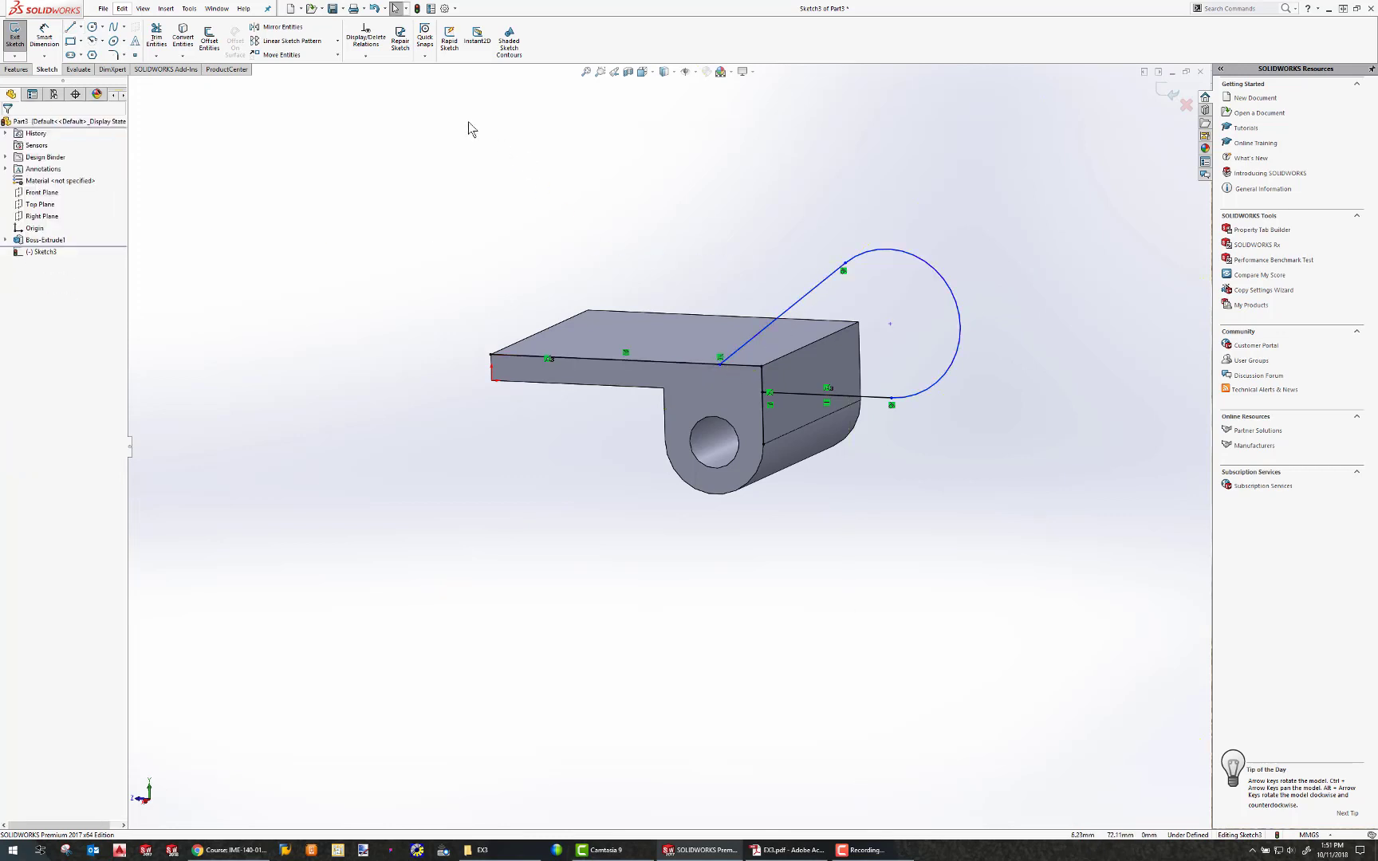
Fillet the corner between the new horizontal line and the face's vertical edge.
{"action": "left_click", "coordinate": [156, 37]}
{"action": "key", "text": "Escape"}
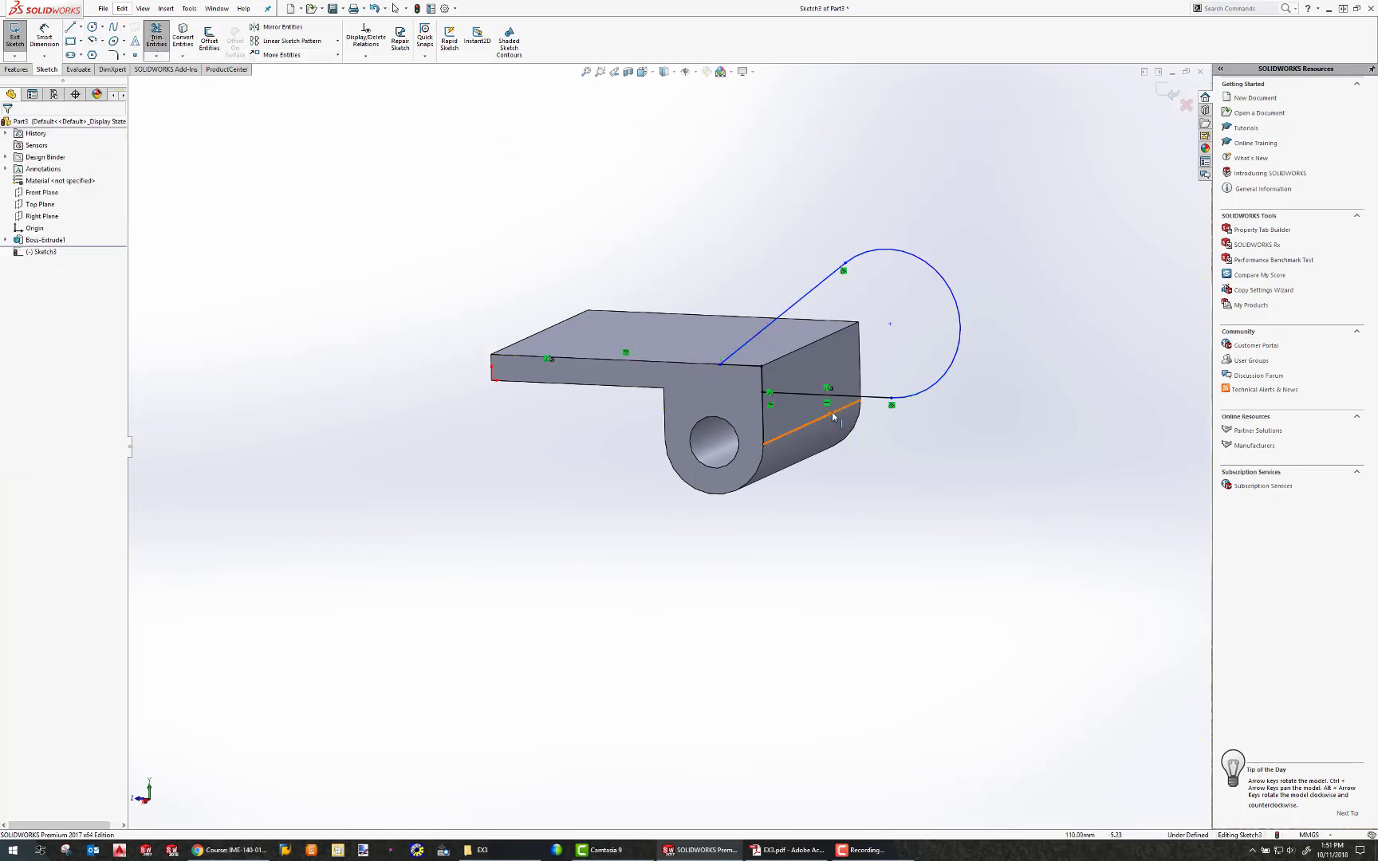
{"action": "middle_click_drag", "start_coordinate": [827, 403], "coordinate": [845, 393]}
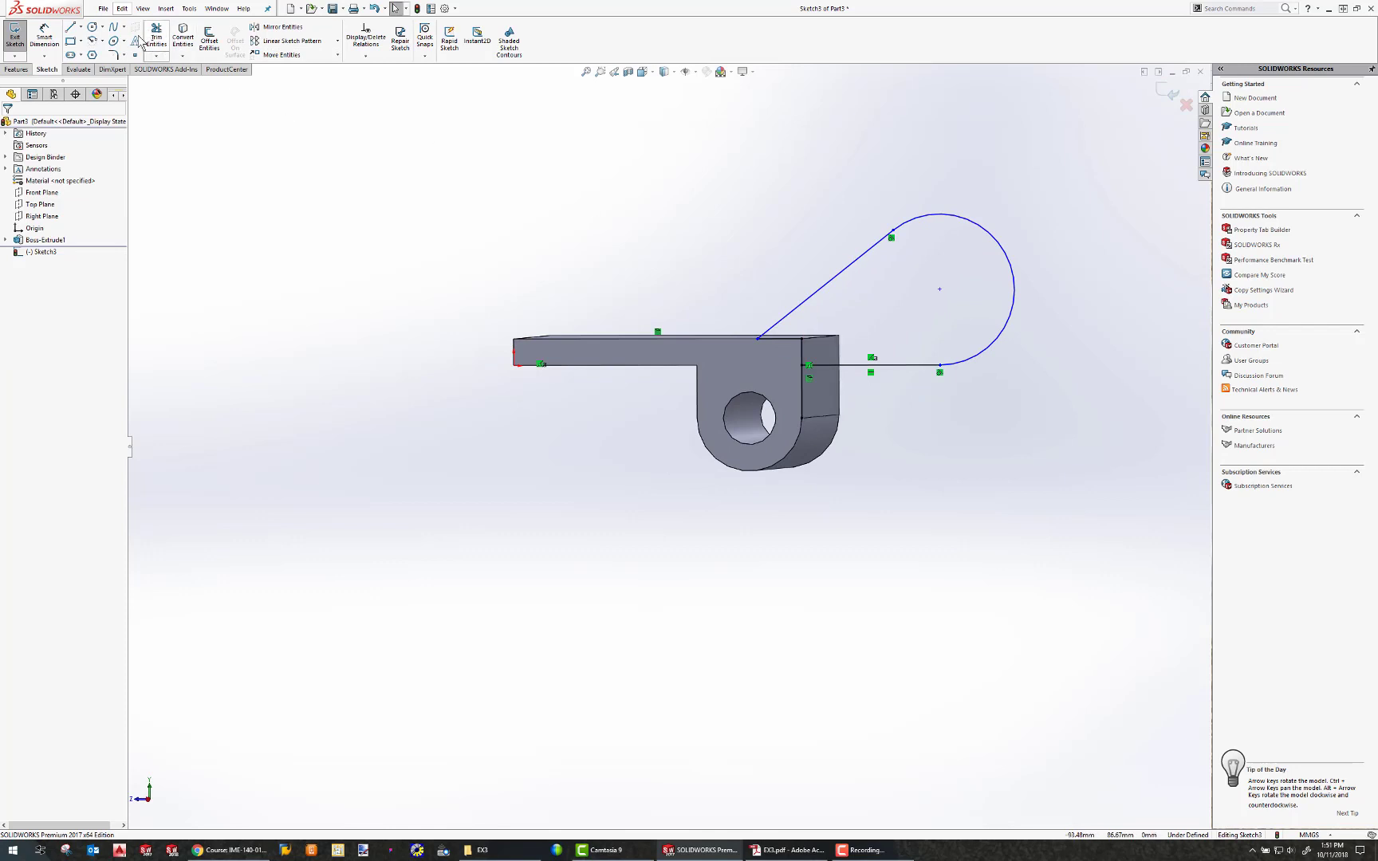
{"action": "left_click", "coordinate": [114, 54]}
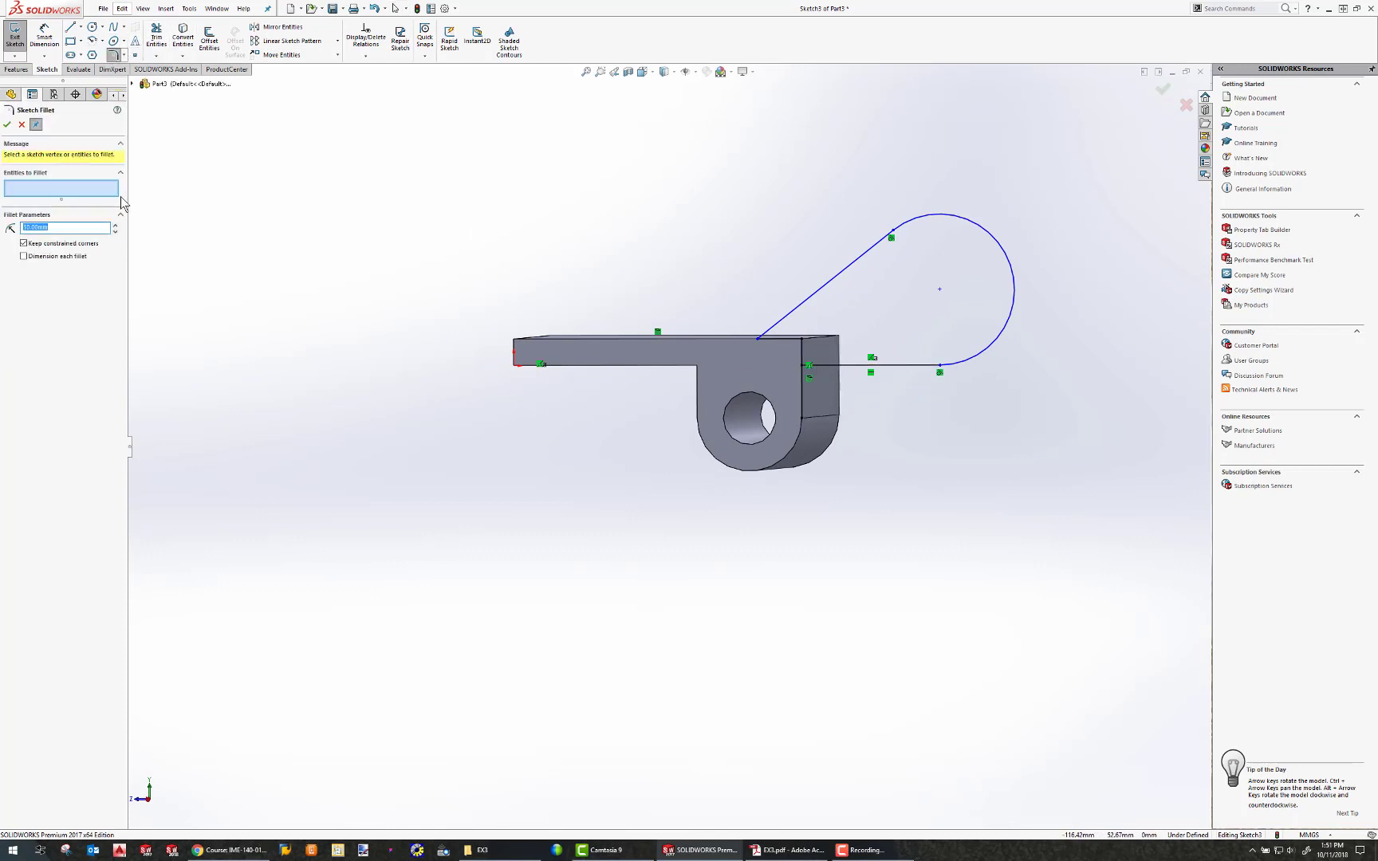
{"action": "left_click", "coordinate": [817, 365]}
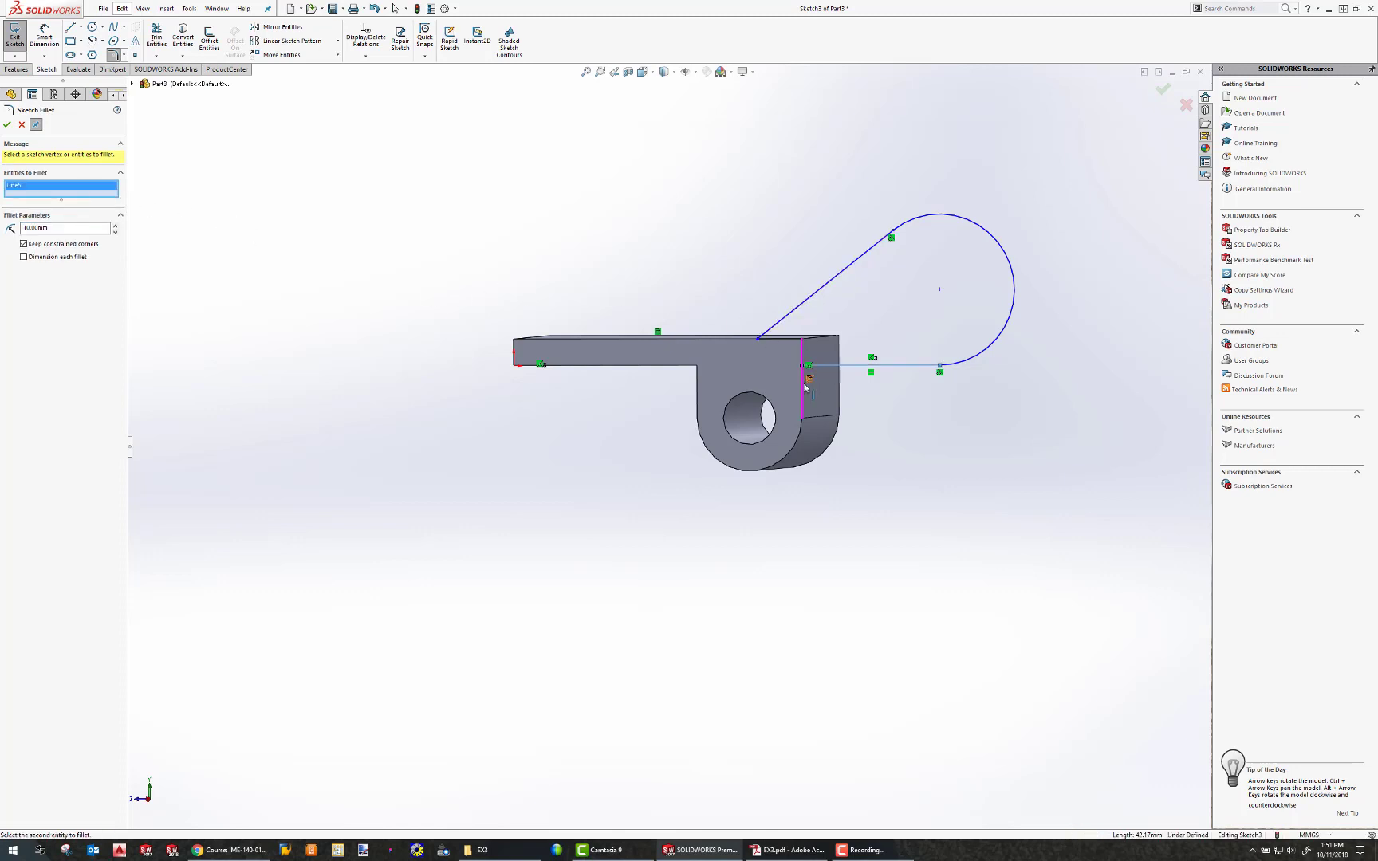
{"action": "left_click", "coordinate": [805, 388]}
{"action": "left_click", "coordinate": [716, 434]}
{"action": "left_click", "coordinate": [7, 125]}
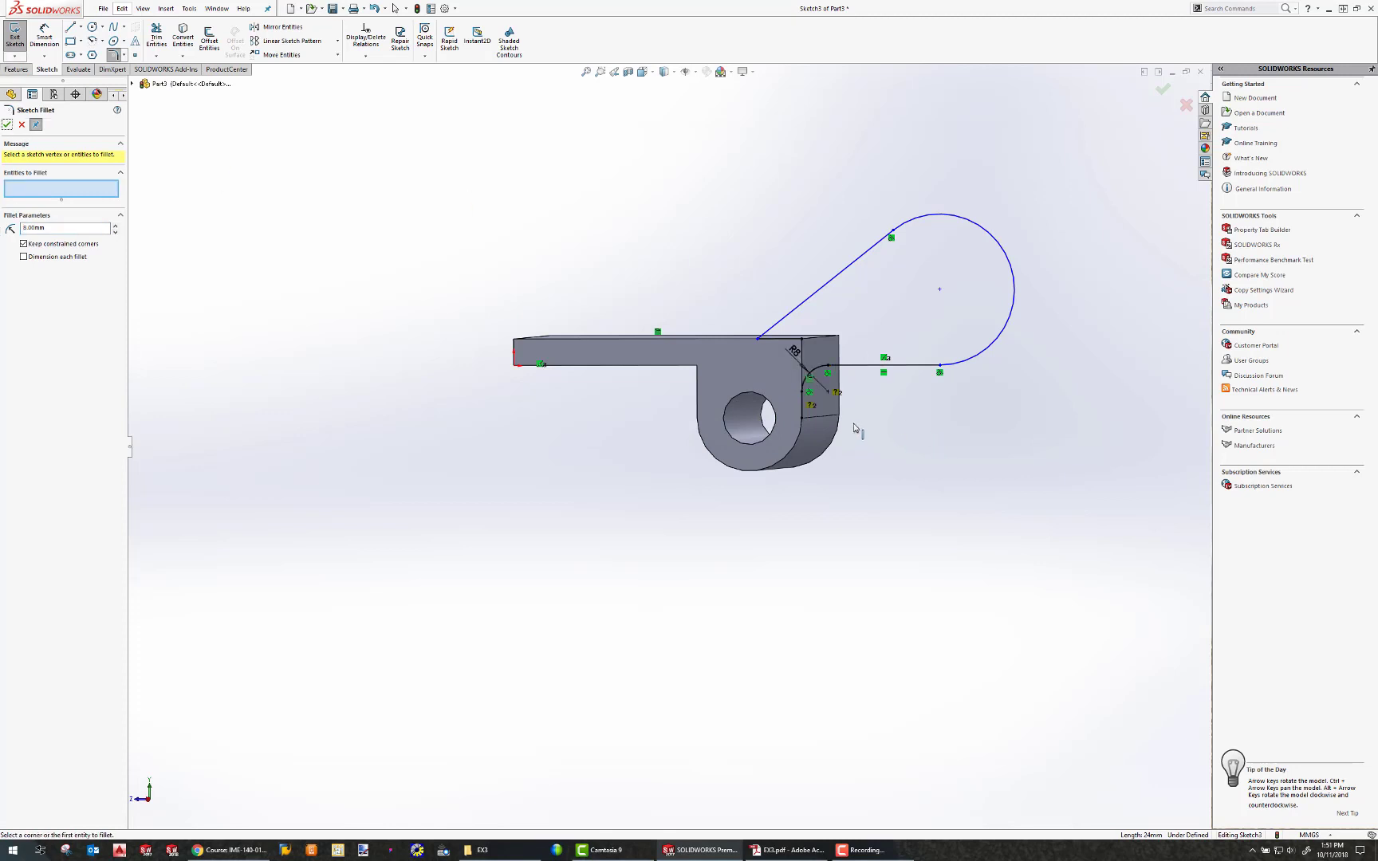
Draw a vertical line along the face edge from the top edge down to the fillet.
{"action": "scroll", "coordinate": [884, 372], "scroll_direction": "down", "scroll_amount": 2}
{"action": "scroll", "coordinate": [801, 405], "scroll_direction": "up", "scroll_amount": 3}
{"action": "scroll", "coordinate": [778, 408], "scroll_direction": "down", "scroll_amount": 6}
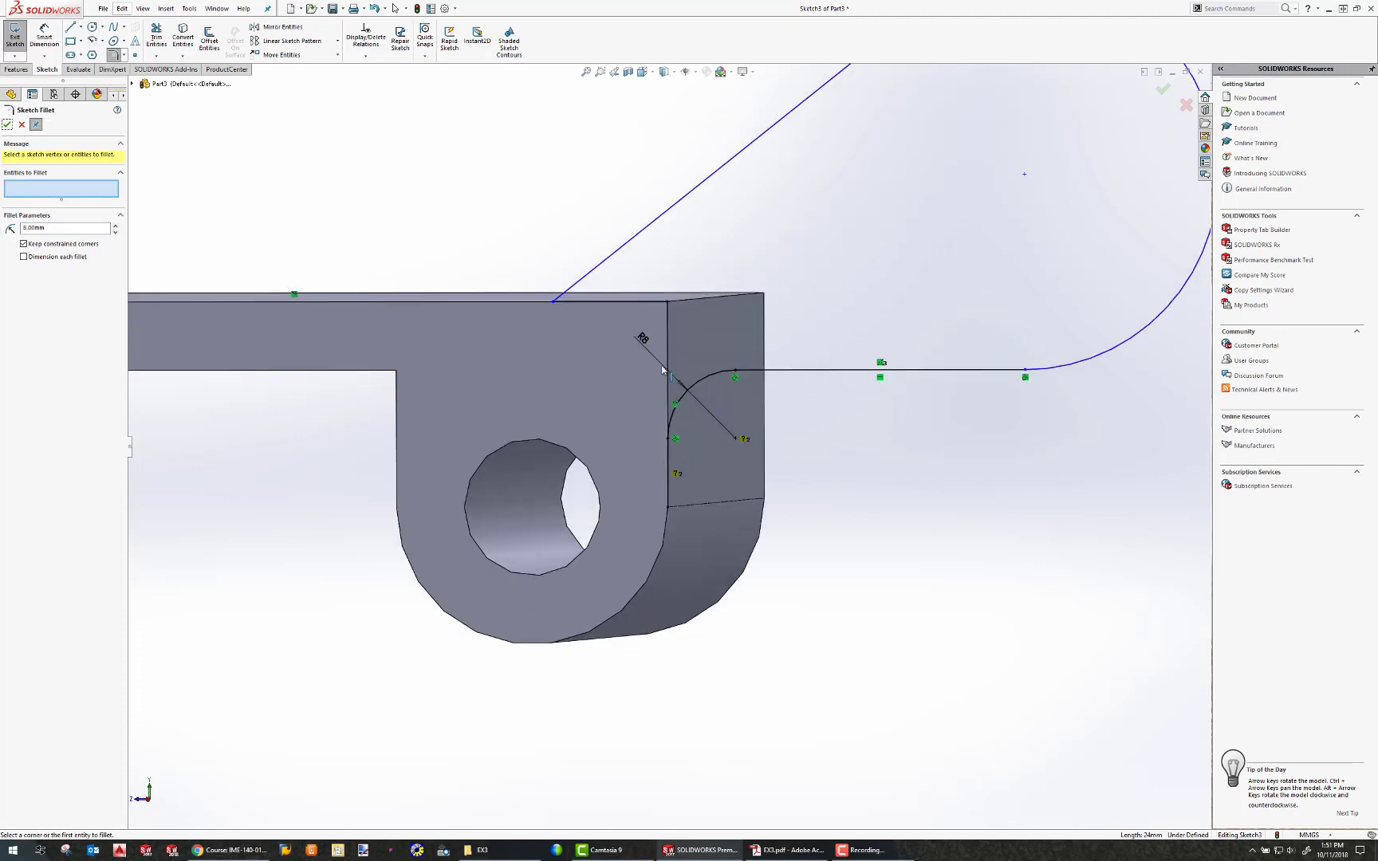
{"action": "middle_click_drag", "start_coordinate": [661, 339], "coordinate": [654, 352]}
{"action": "key", "text": "Escape"}
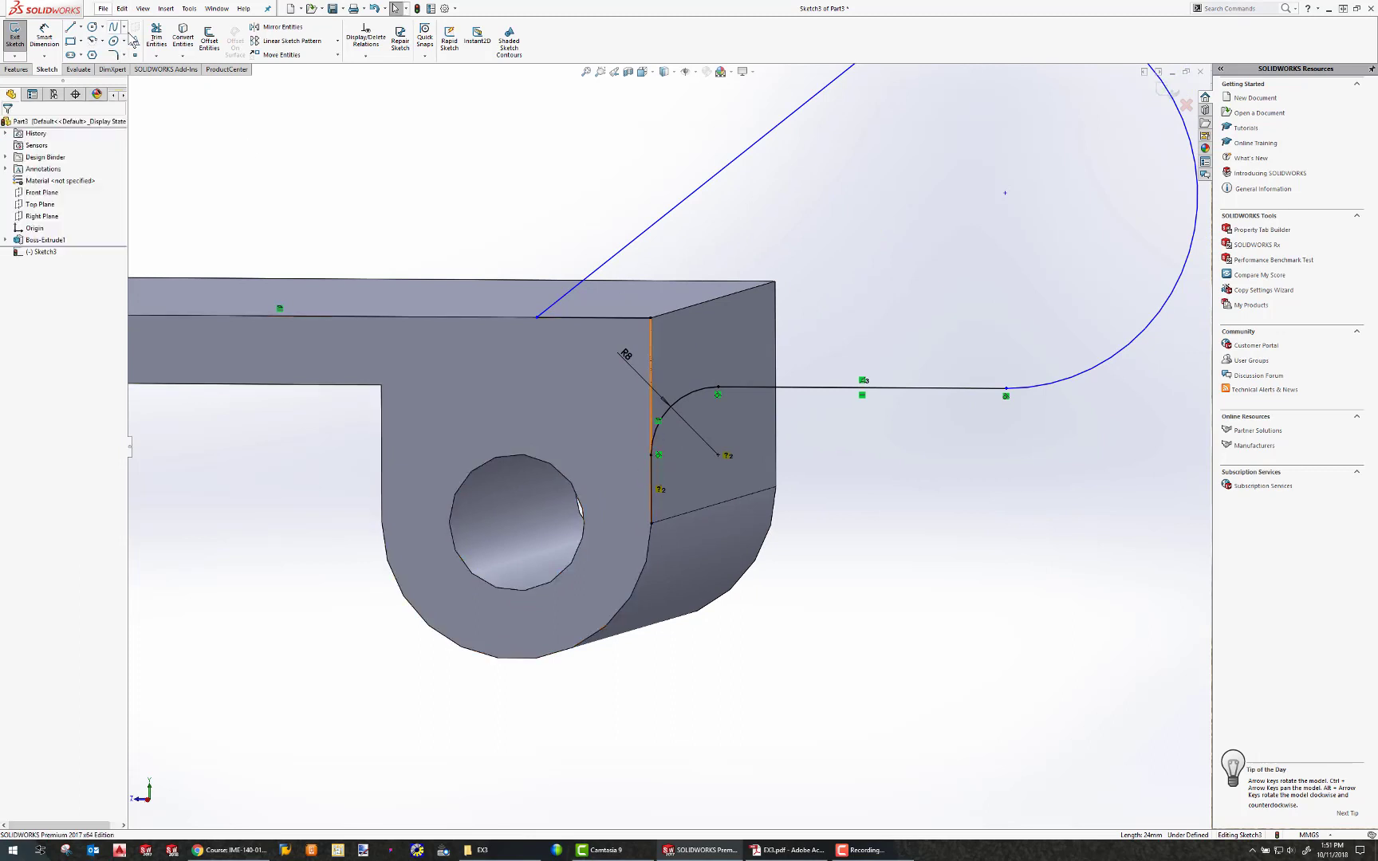
{"action": "left_click", "coordinate": [157, 38]}
{"action": "left_click_drag", "start_coordinate": [680, 494], "coordinate": [594, 495]}
{"action": "key", "text": "Escape"}
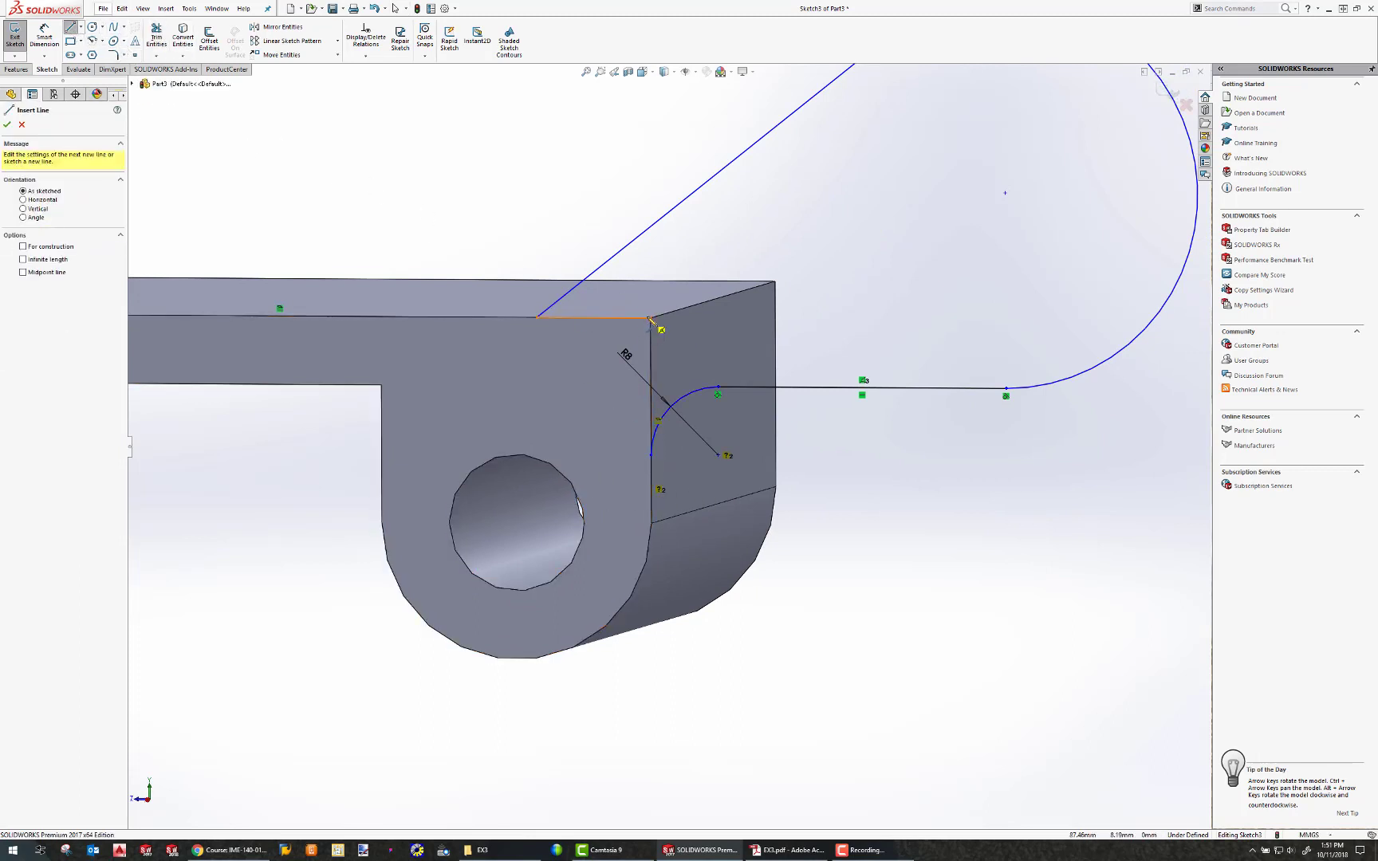
{"action": "left_click_drag", "start_coordinate": [650, 319], "coordinate": [653, 457]}
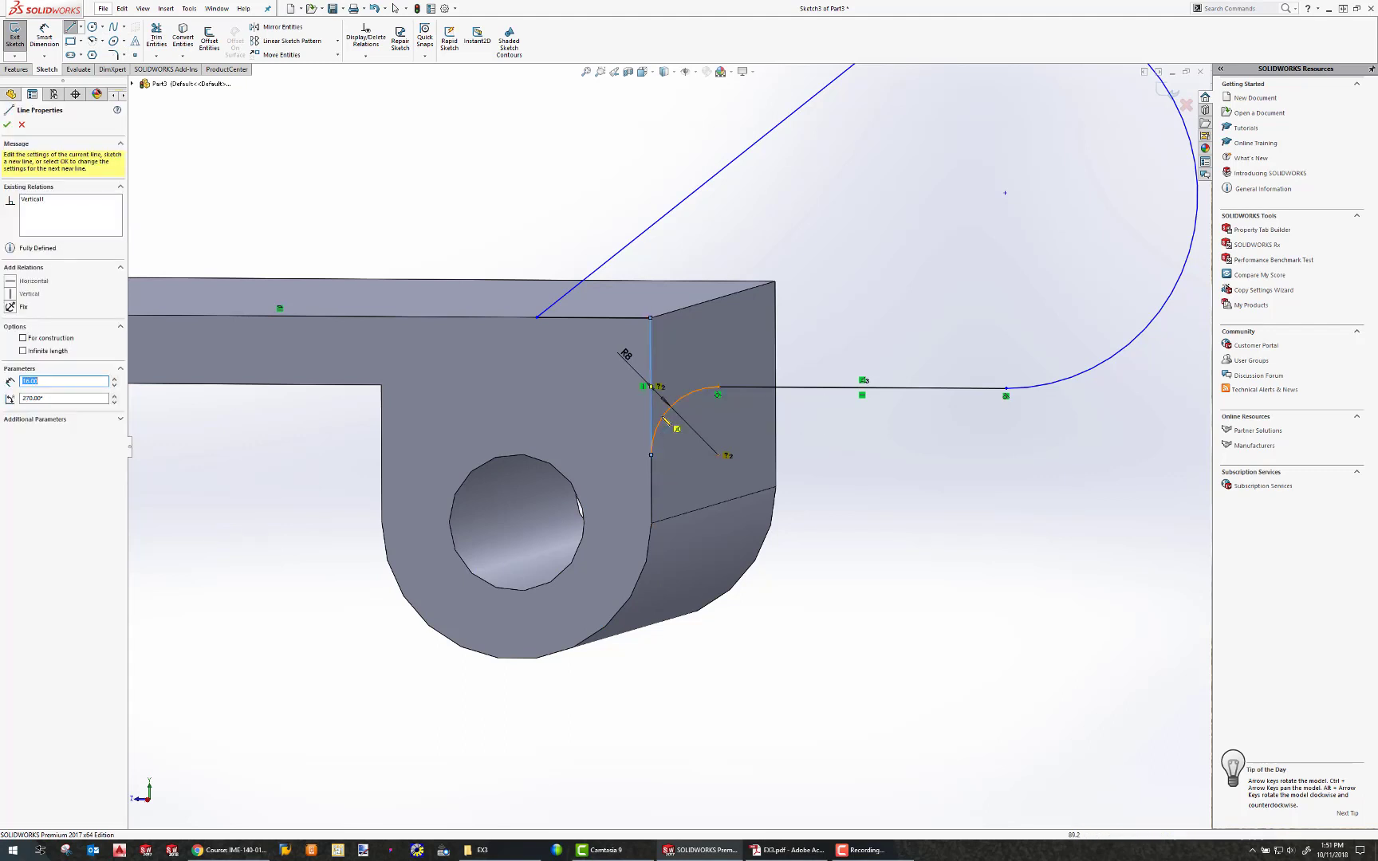
{"action": "key", "text": "Escape"}
Make the fillet arc tangent to the new vertical line.
{"action": "left_click", "coordinate": [650, 369]}
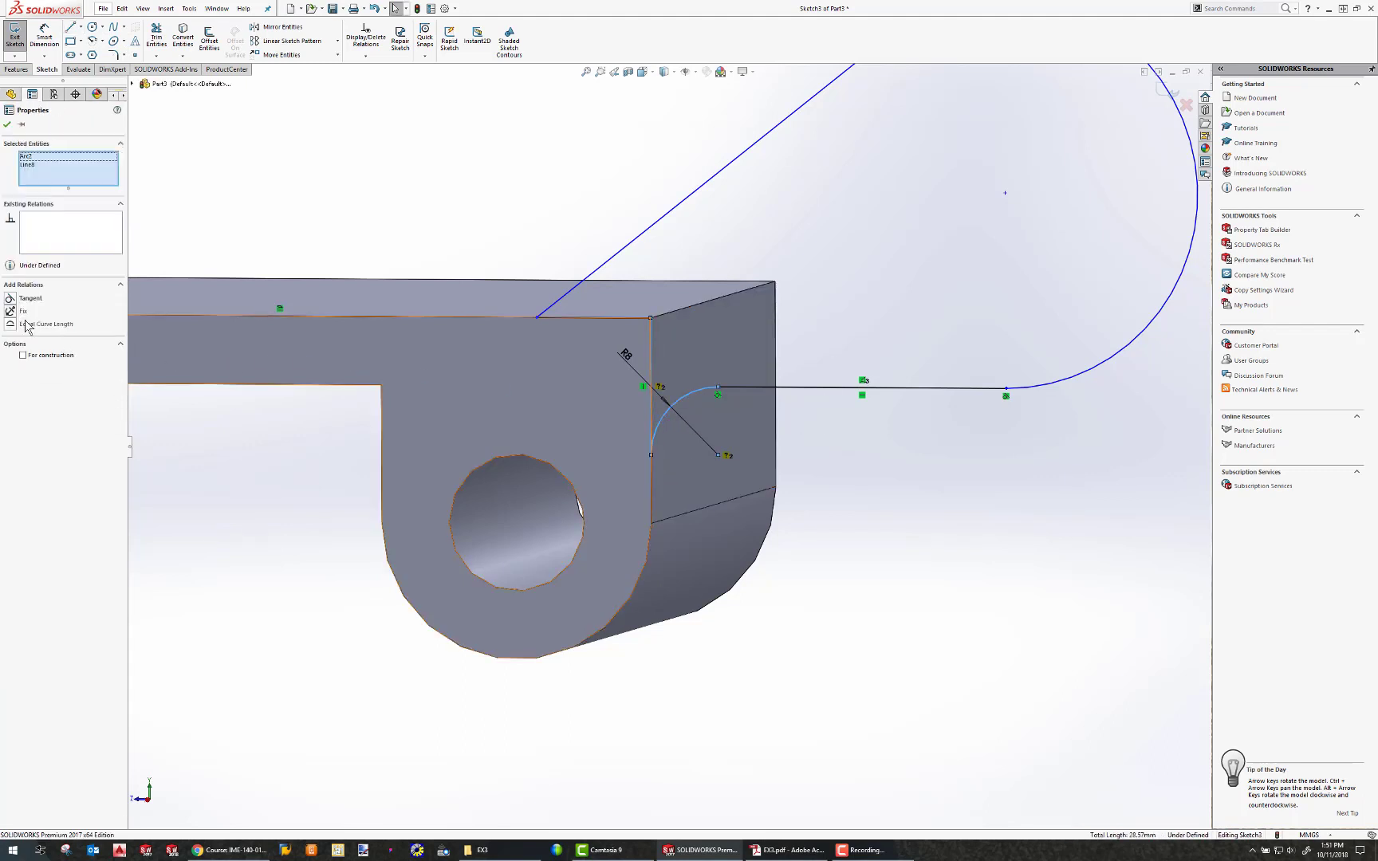
{"action": "left_click", "coordinate": [14, 298]}
{"action": "left_click", "coordinate": [825, 239]}
Dimension the horizontal distance from the hole centre to the large arc's centre as 44 mm.
{"action": "scroll", "coordinate": [804, 308], "scroll_direction": "down", "scroll_amount": 4}
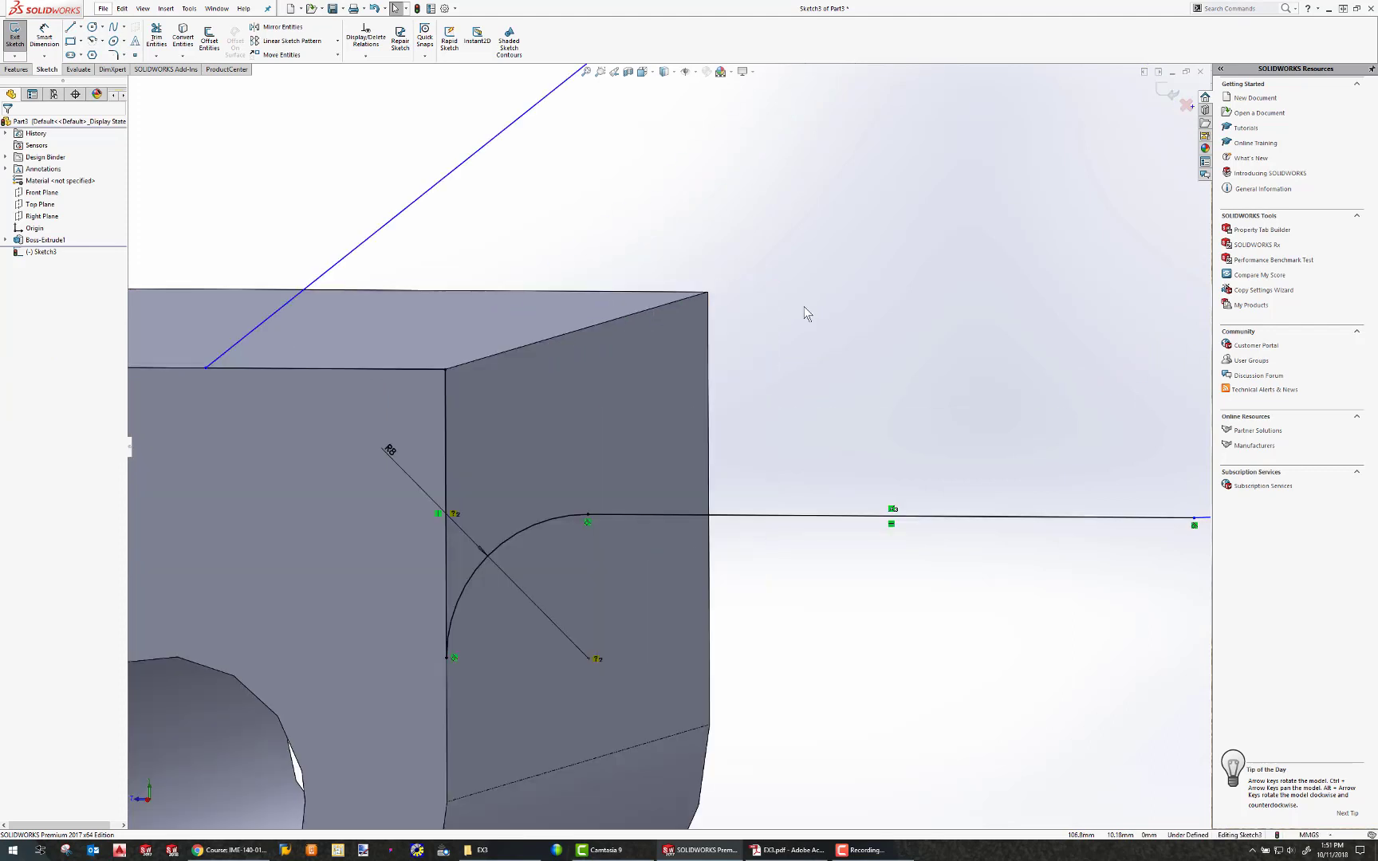
{"action": "scroll", "coordinate": [829, 319], "scroll_direction": "up", "scroll_amount": 5}
{"action": "scroll", "coordinate": [829, 319], "scroll_direction": "up", "scroll_amount": 3}
{"action": "left_click", "coordinate": [35, 40]}
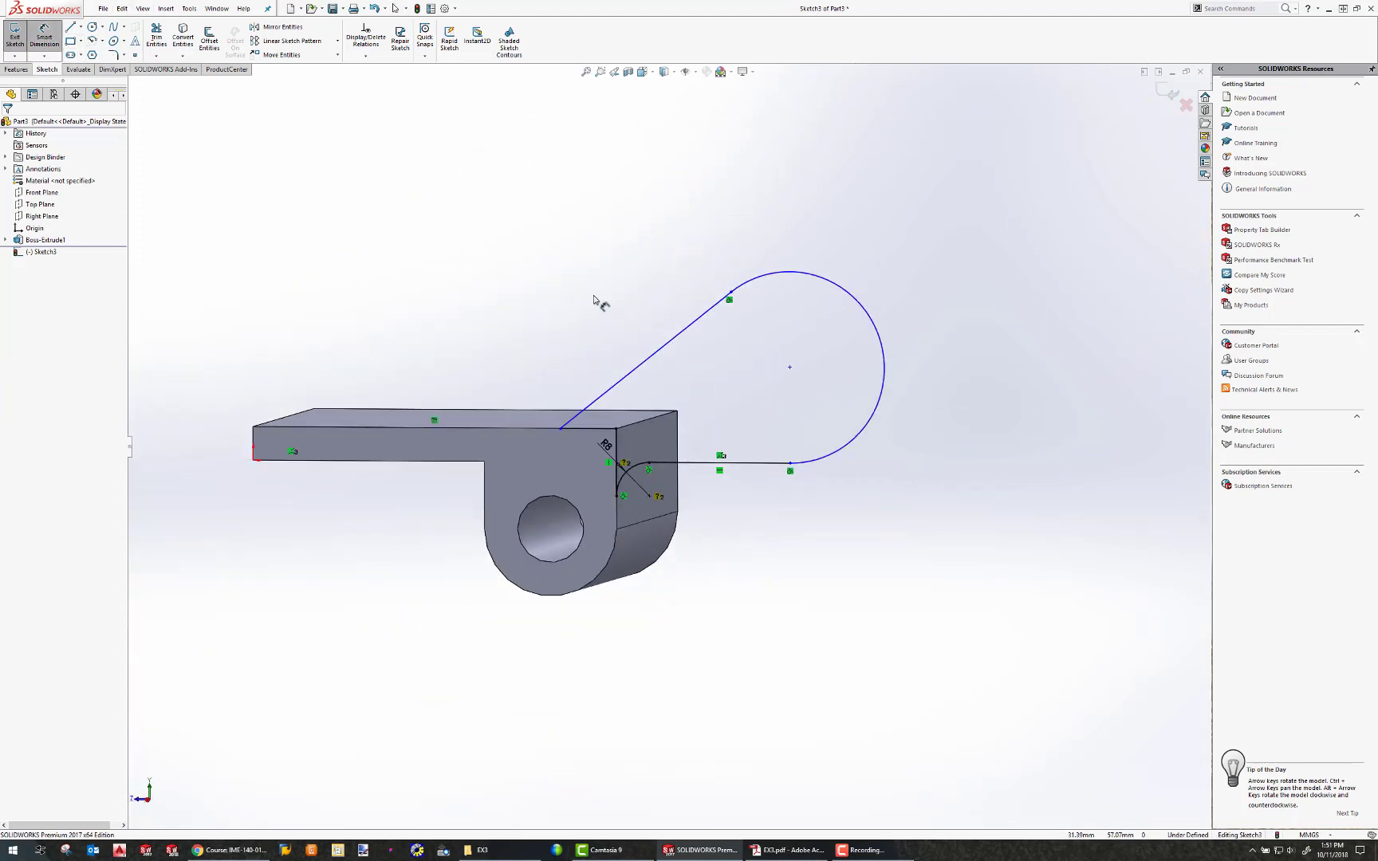
{"action": "left_click", "coordinate": [789, 368]}
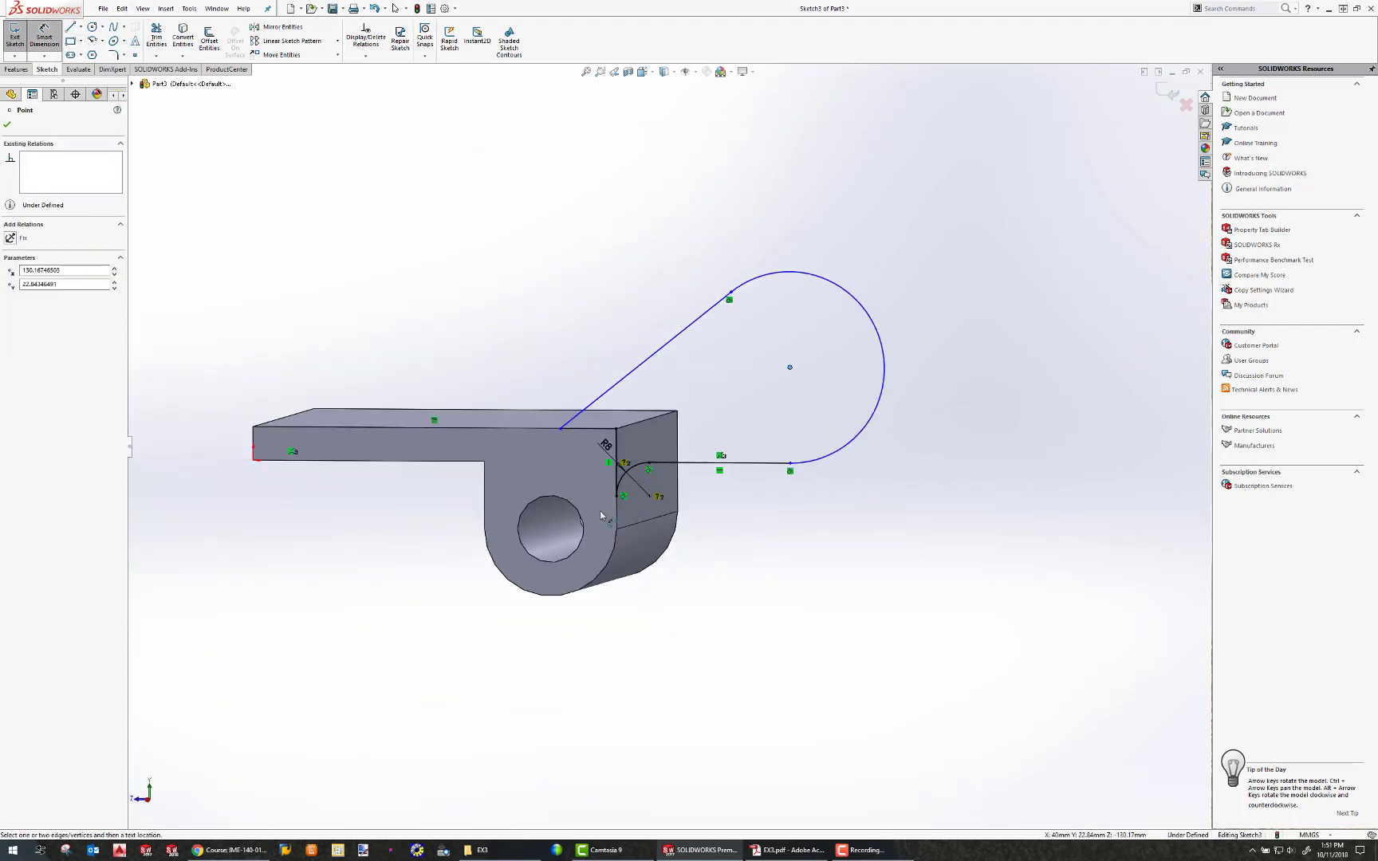
{"action": "left_click", "coordinate": [560, 501]}
{"action": "left_click", "coordinate": [627, 650]}
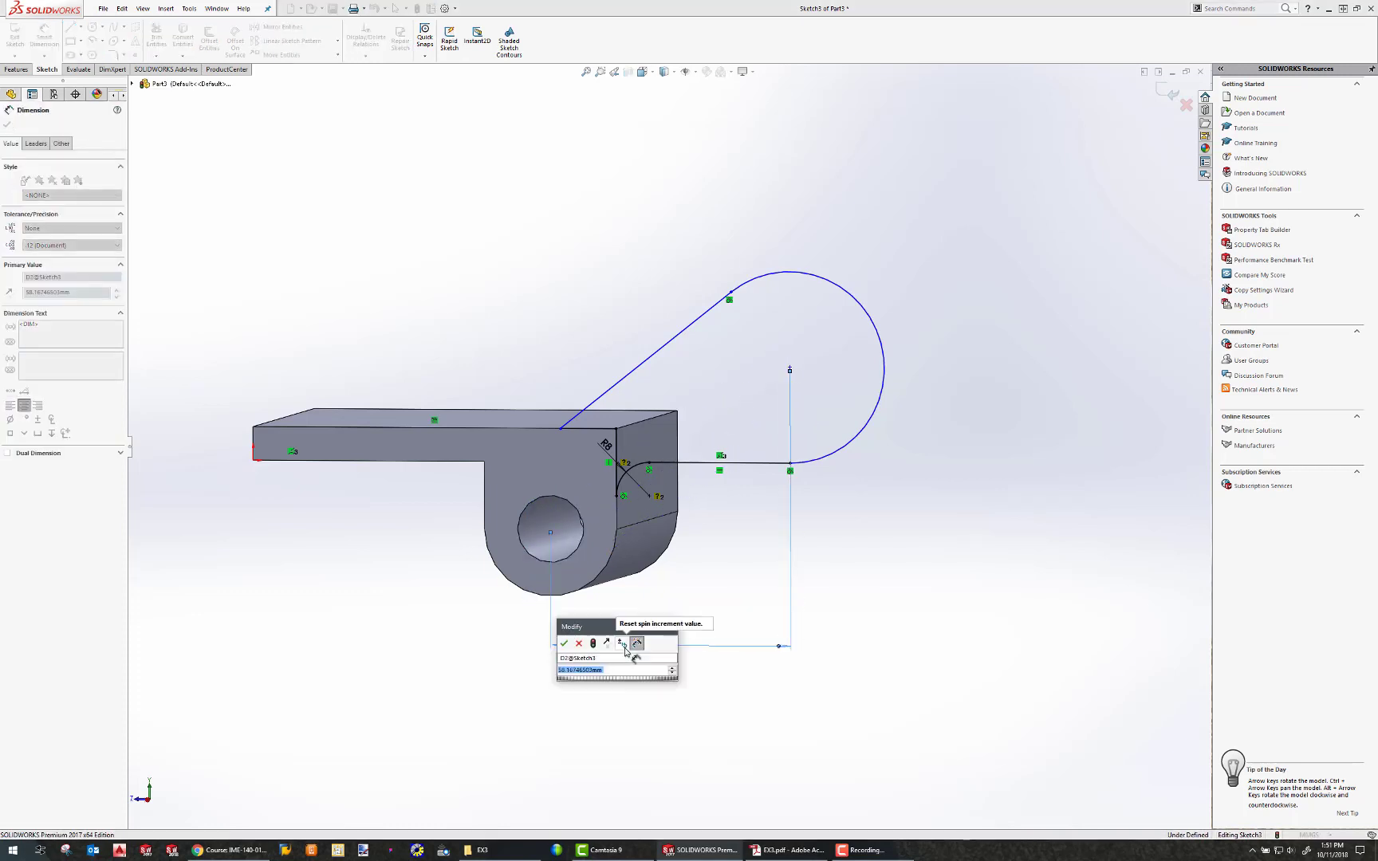
{"action": "type", "text": "44"}
{"action": "key", "text": "Return"}
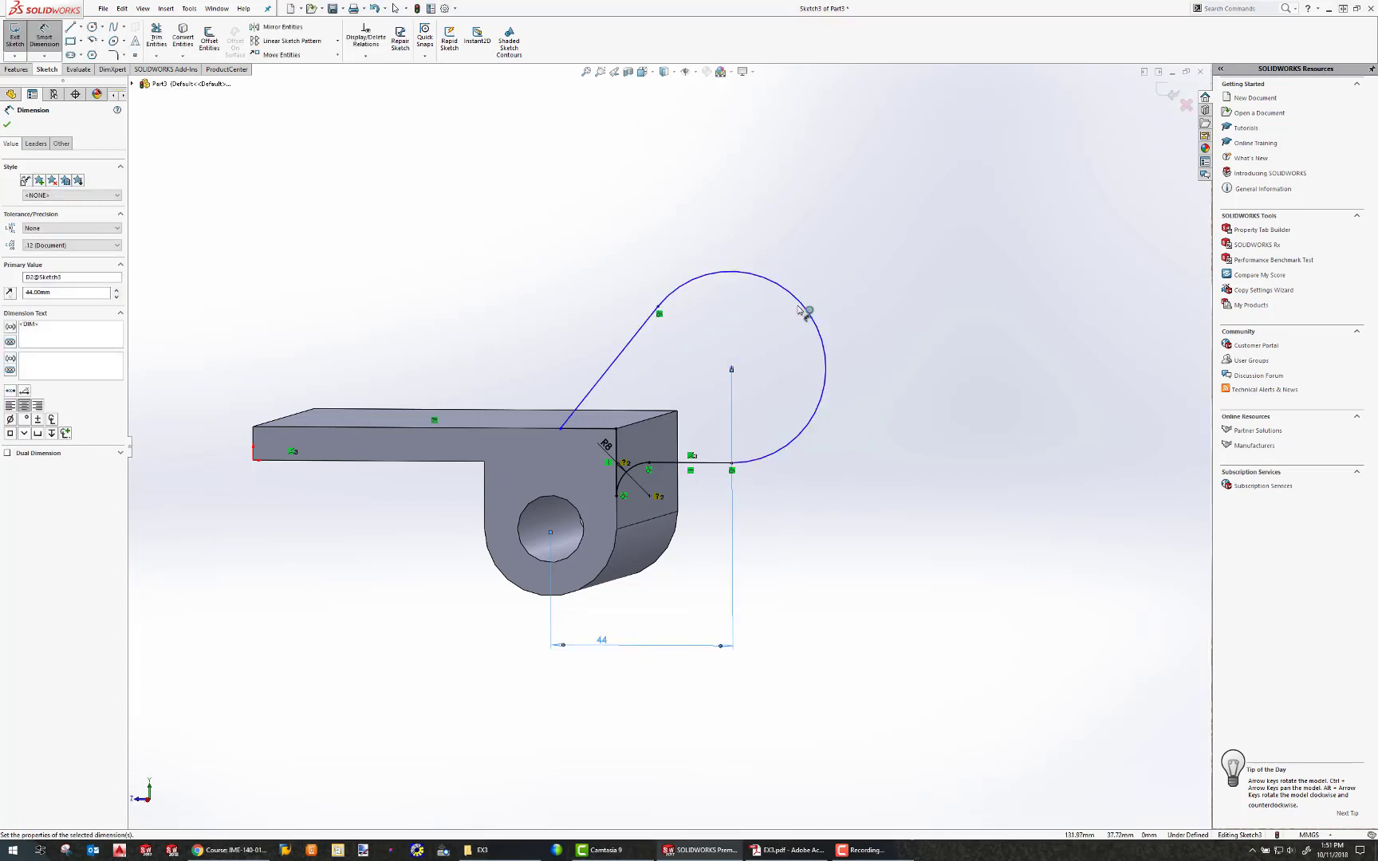
Dimension the large arc's radius as 20 mm.
{"action": "left_click", "coordinate": [805, 308]}
{"action": "left_click", "coordinate": [957, 287]}
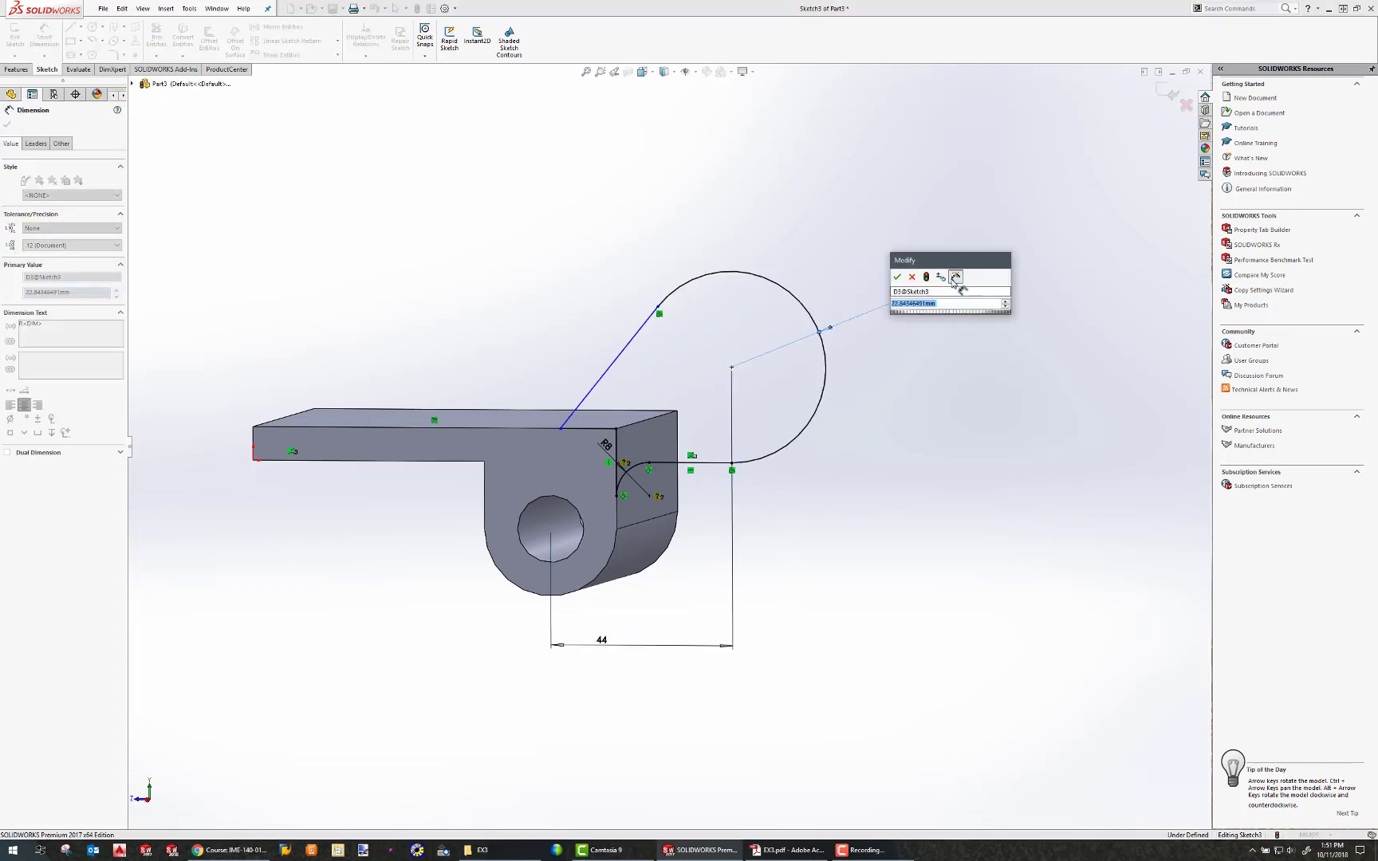
{"action": "type", "text": "20"}
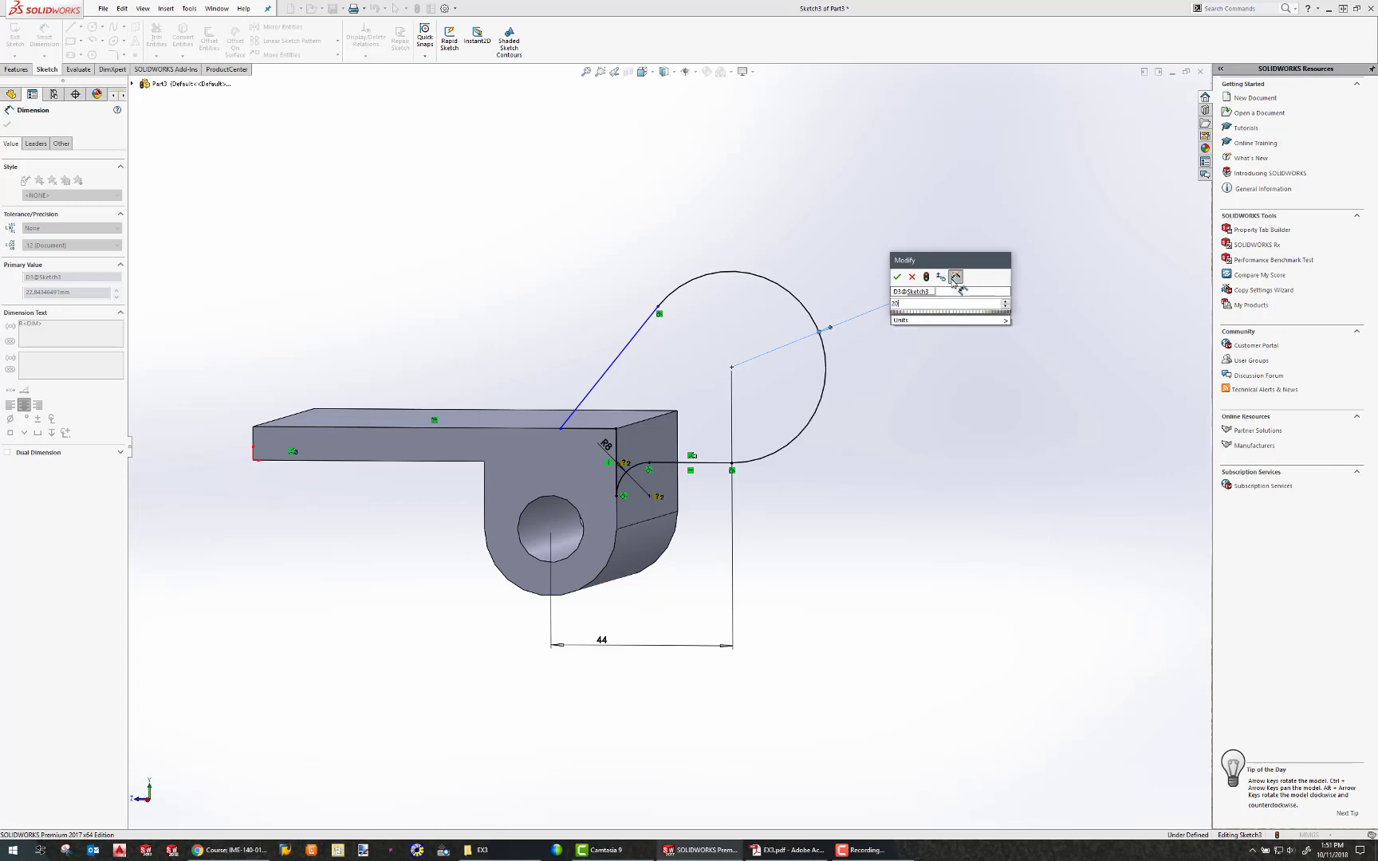
{"action": "key", "text": "Return"}
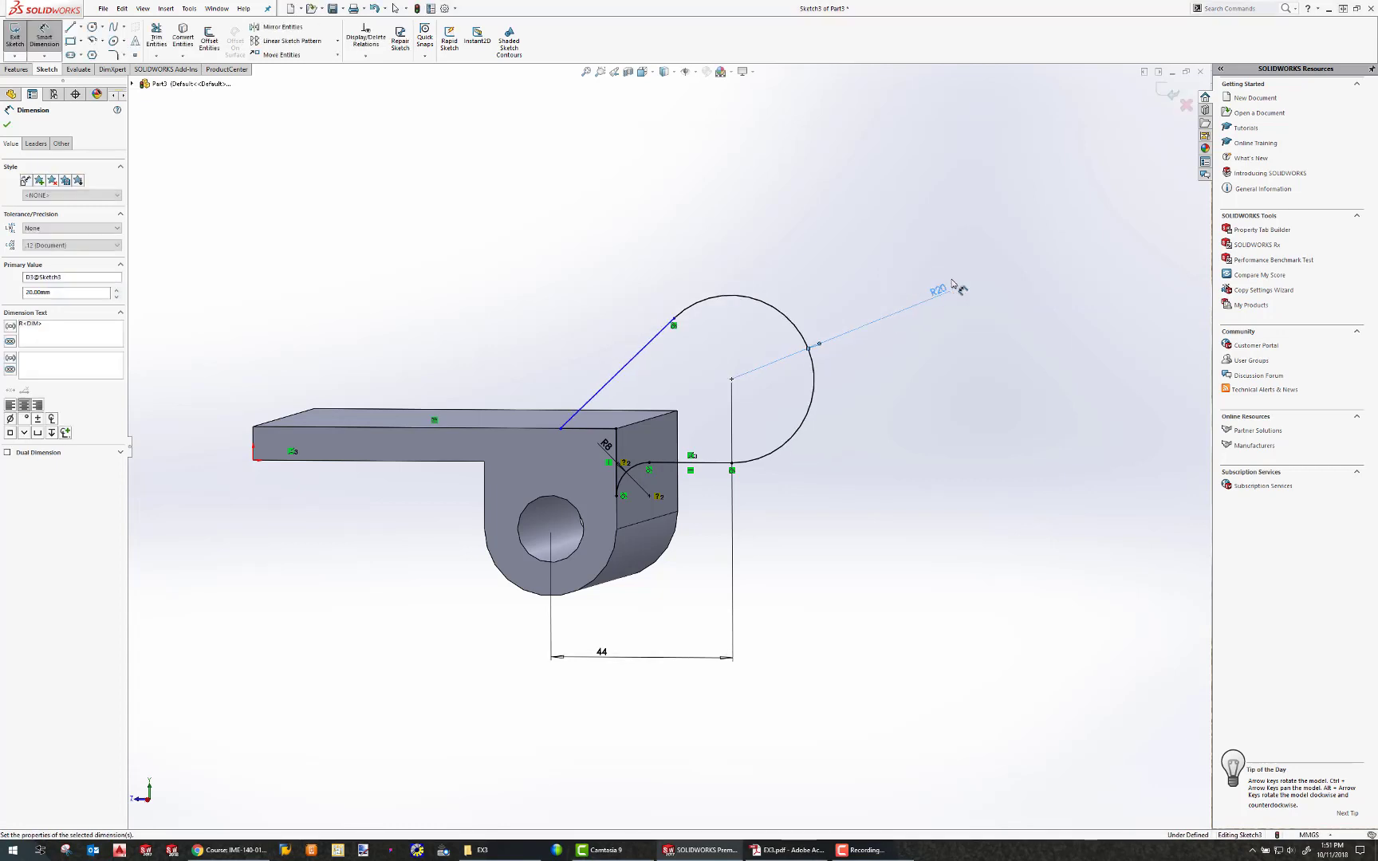
Dimension the angle between the slanted line and the horizontal line as 53°.
{"action": "left_click", "coordinate": [633, 366]}
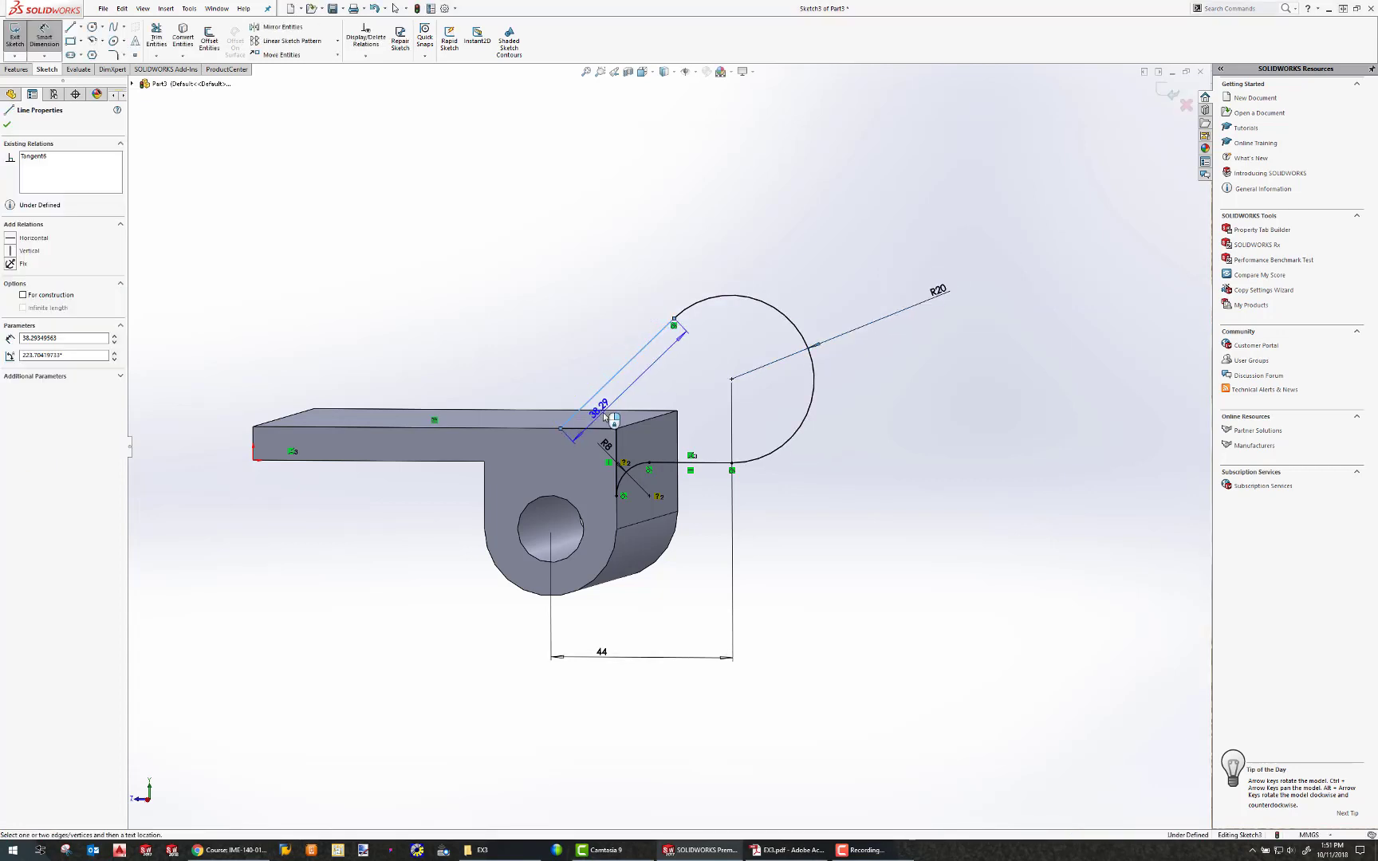
{"action": "left_click", "coordinate": [593, 428]}
{"action": "left_click", "coordinate": [676, 380]}
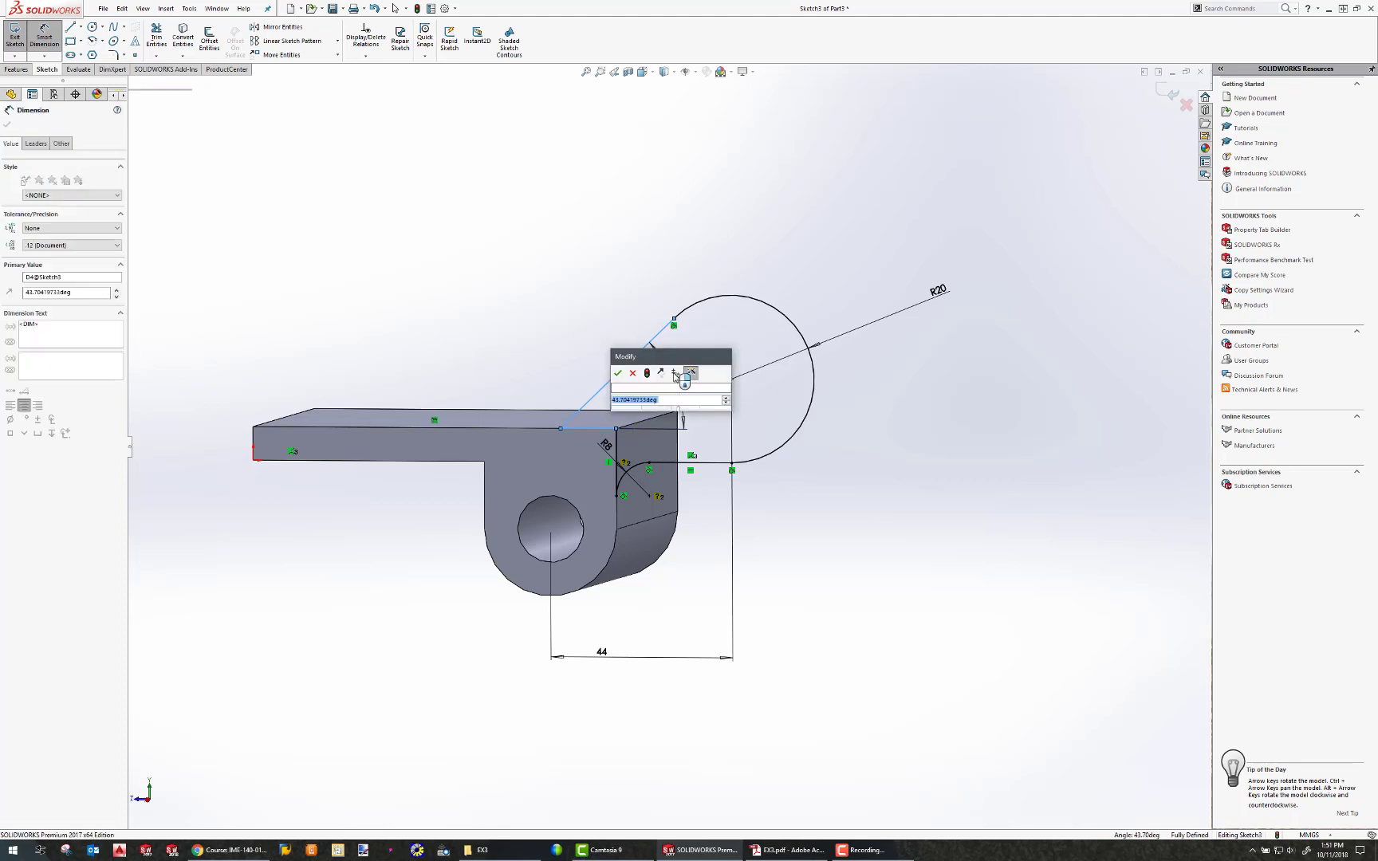
{"action": "type", "text": "53"}
{"action": "key", "text": "Return"}
{"action": "left_click", "coordinate": [935, 517]}
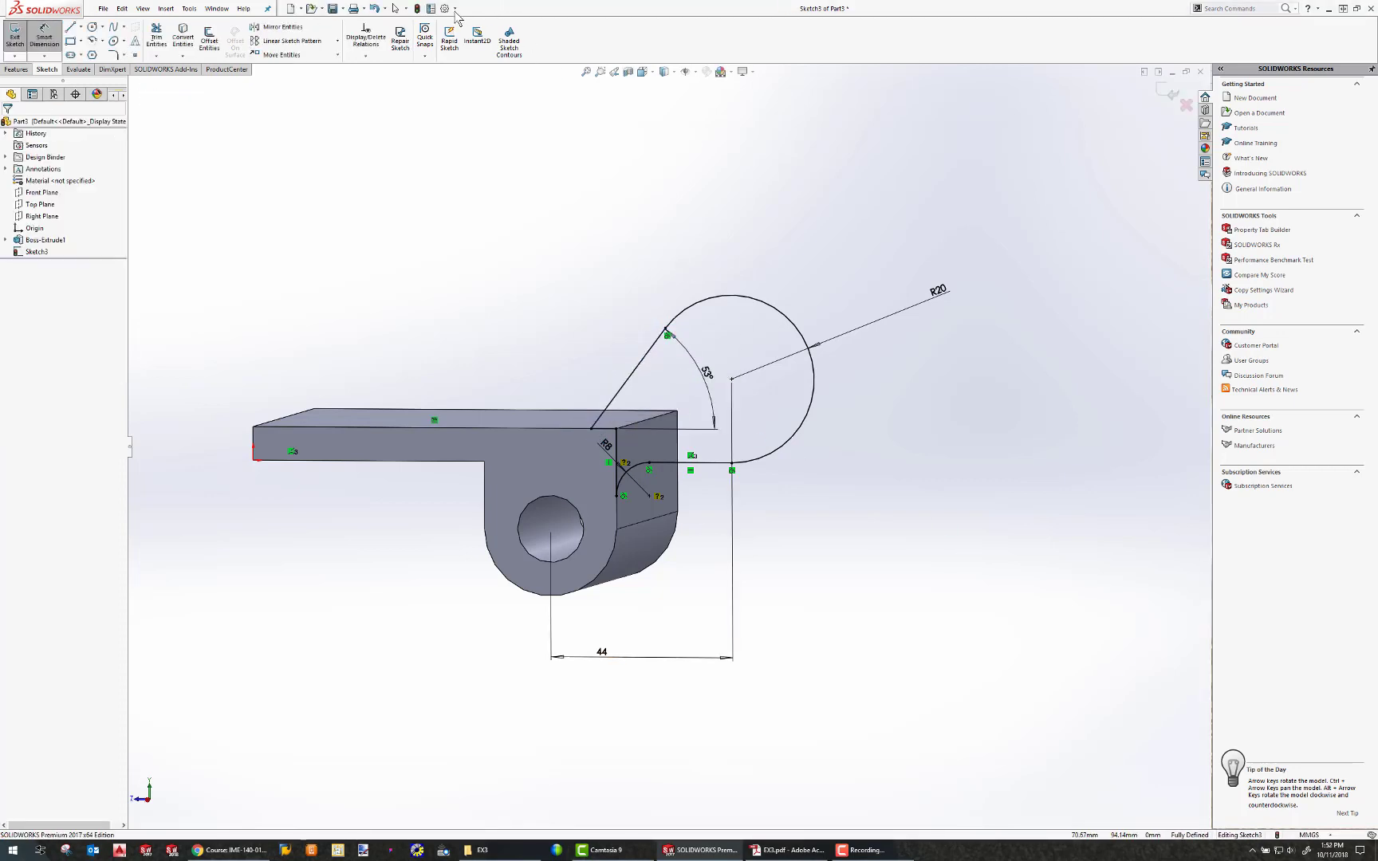
{"action": "left_click", "coordinate": [417, 9]}
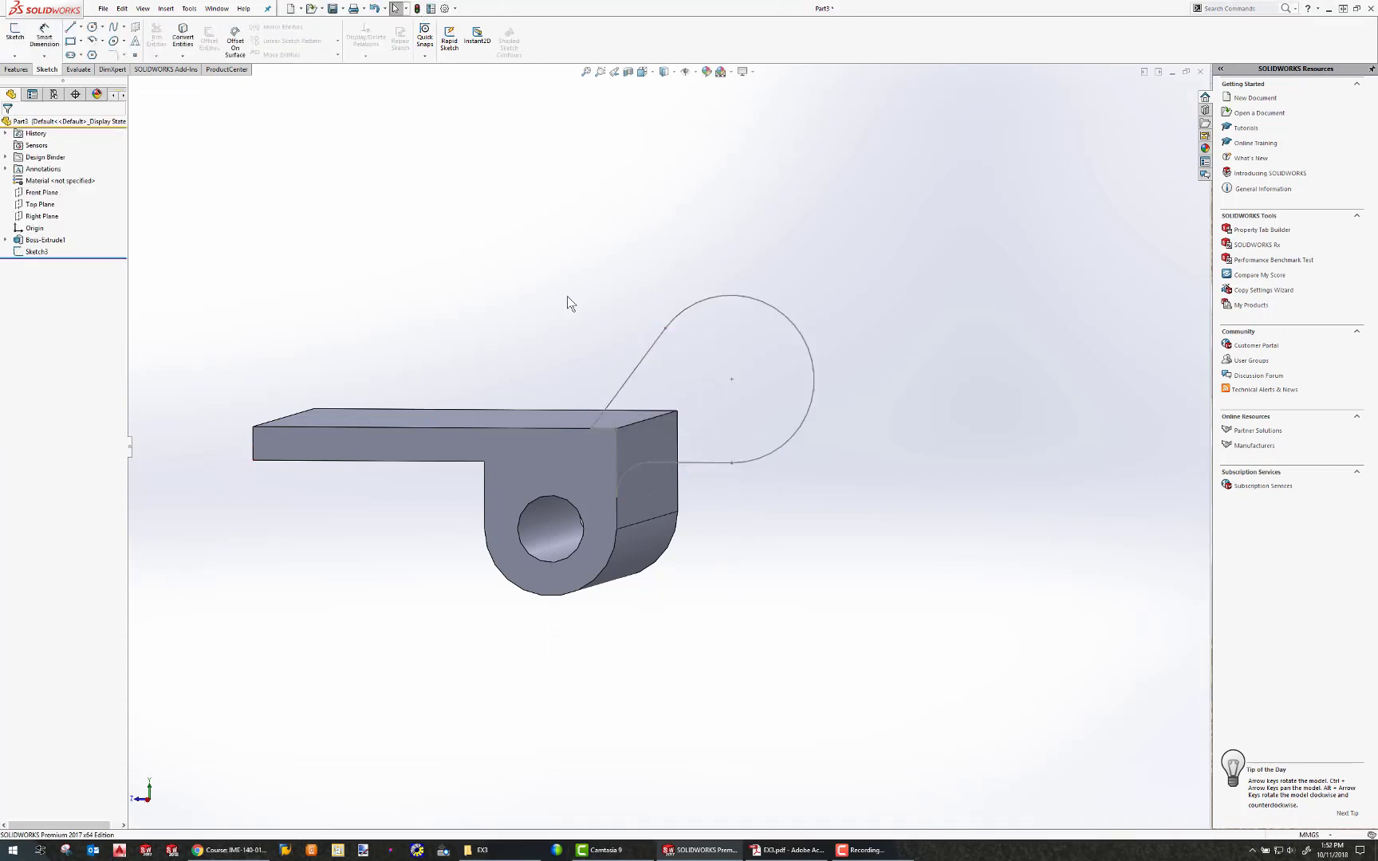
{"action": "left_click", "coordinate": [28, 252]}
{"action": "left_click", "coordinate": [34, 224]}
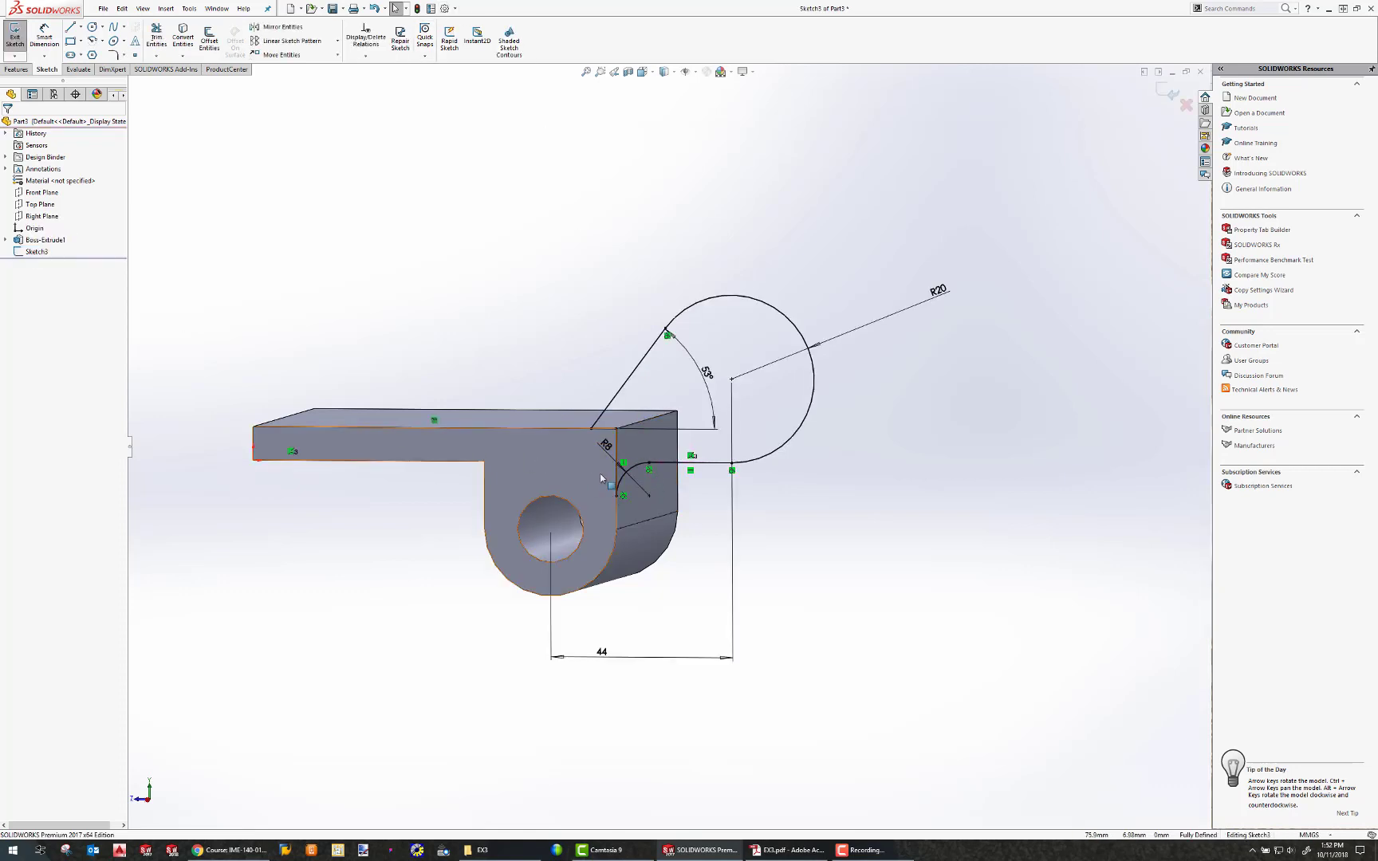
Draw a circle centred on the large arc's centre and dimension its diameter as 25 mm.
{"action": "mouse_move", "coordinate": [604, 478]}
{"action": "middle_mouse_down"}
{"action": "mouse_move", "coordinate": [664, 485]}
{"action": "mouse_move", "coordinate": [688, 470]}
{"action": "mouse_move", "coordinate": [668, 477]}
{"action": "middle_mouse_up"}
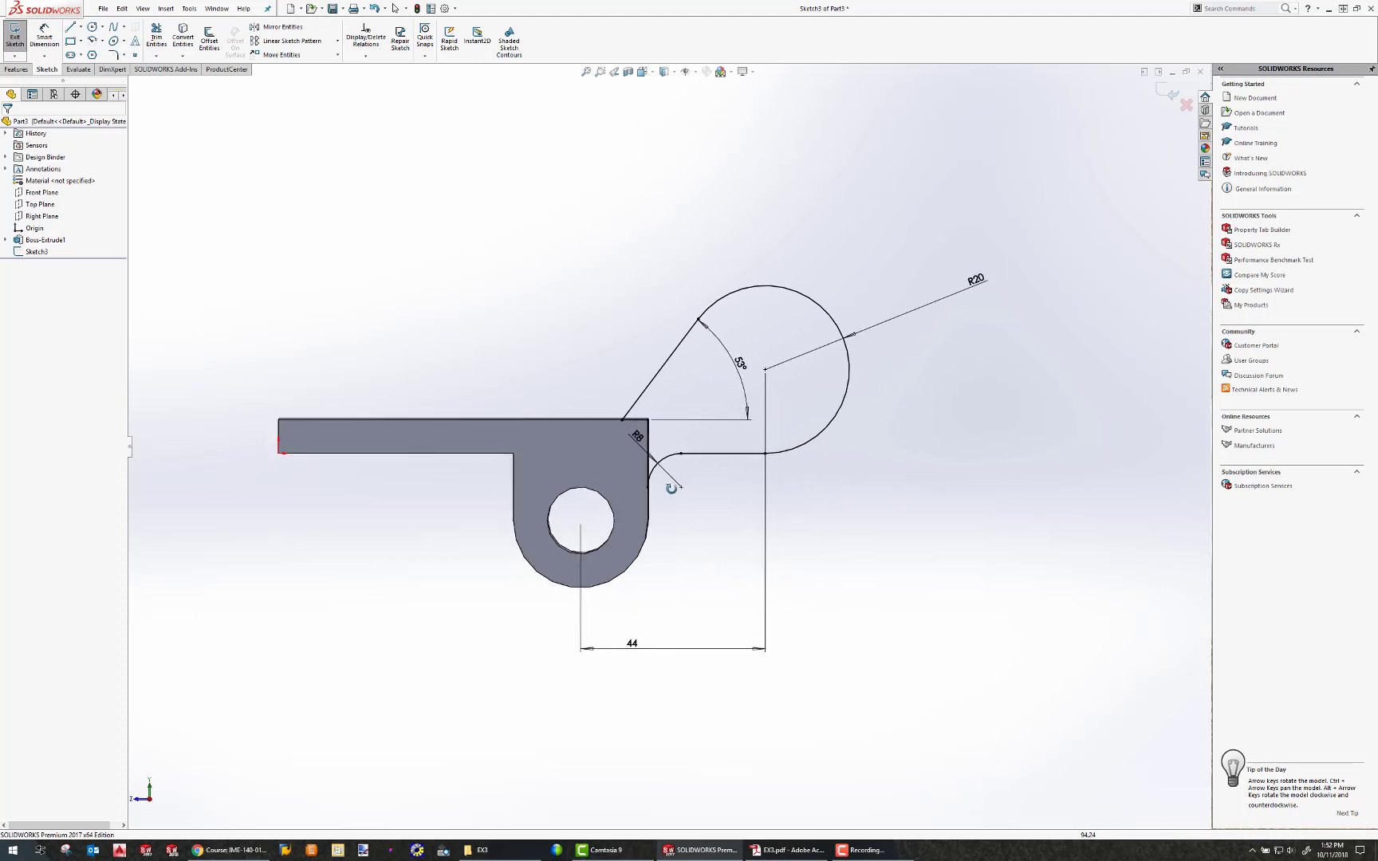
{"action": "left_click", "coordinate": [92, 27]}
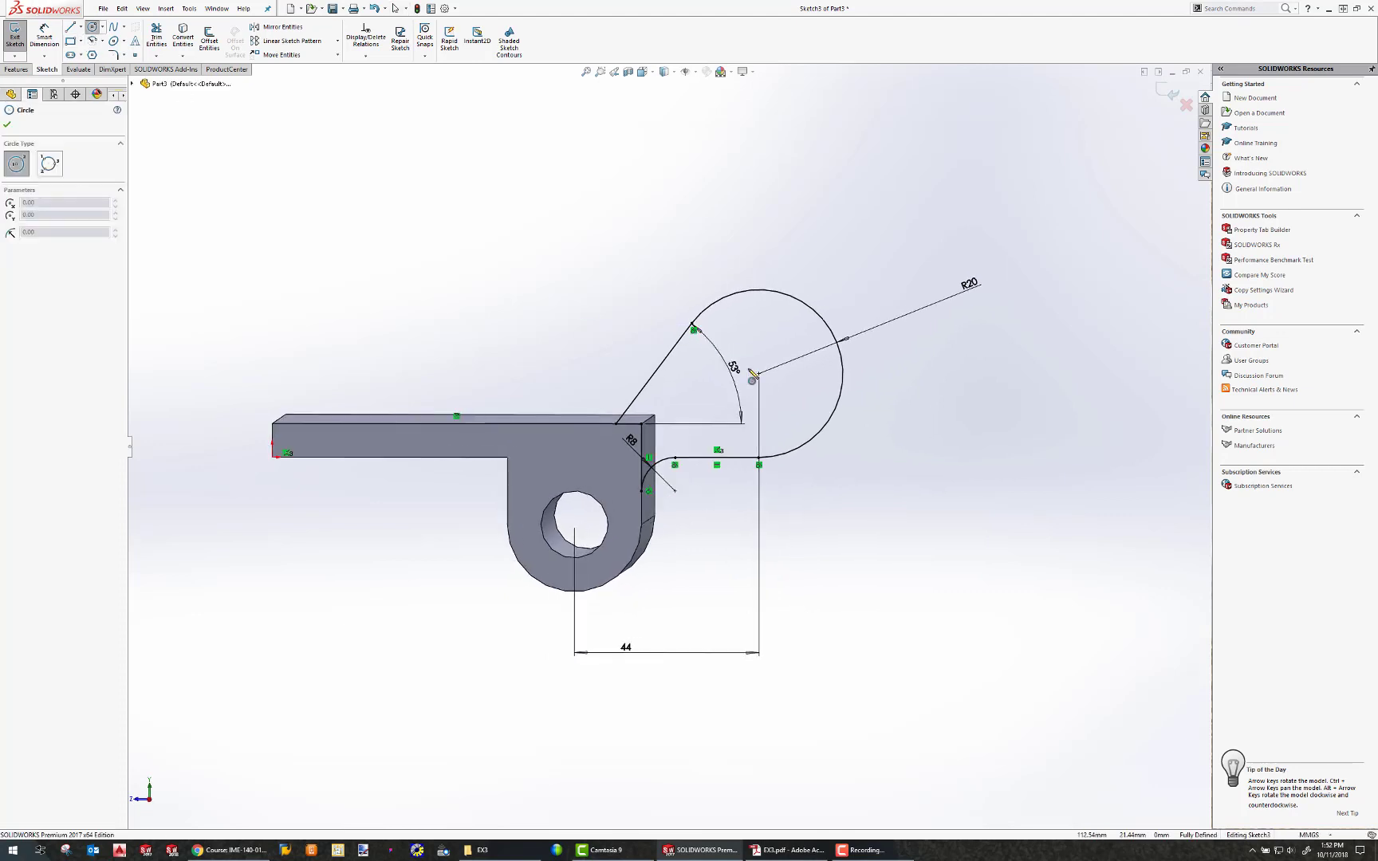
{"action": "left_click", "coordinate": [758, 373]}
{"action": "left_click", "coordinate": [731, 343]}
{"action": "left_click", "coordinate": [44, 38]}
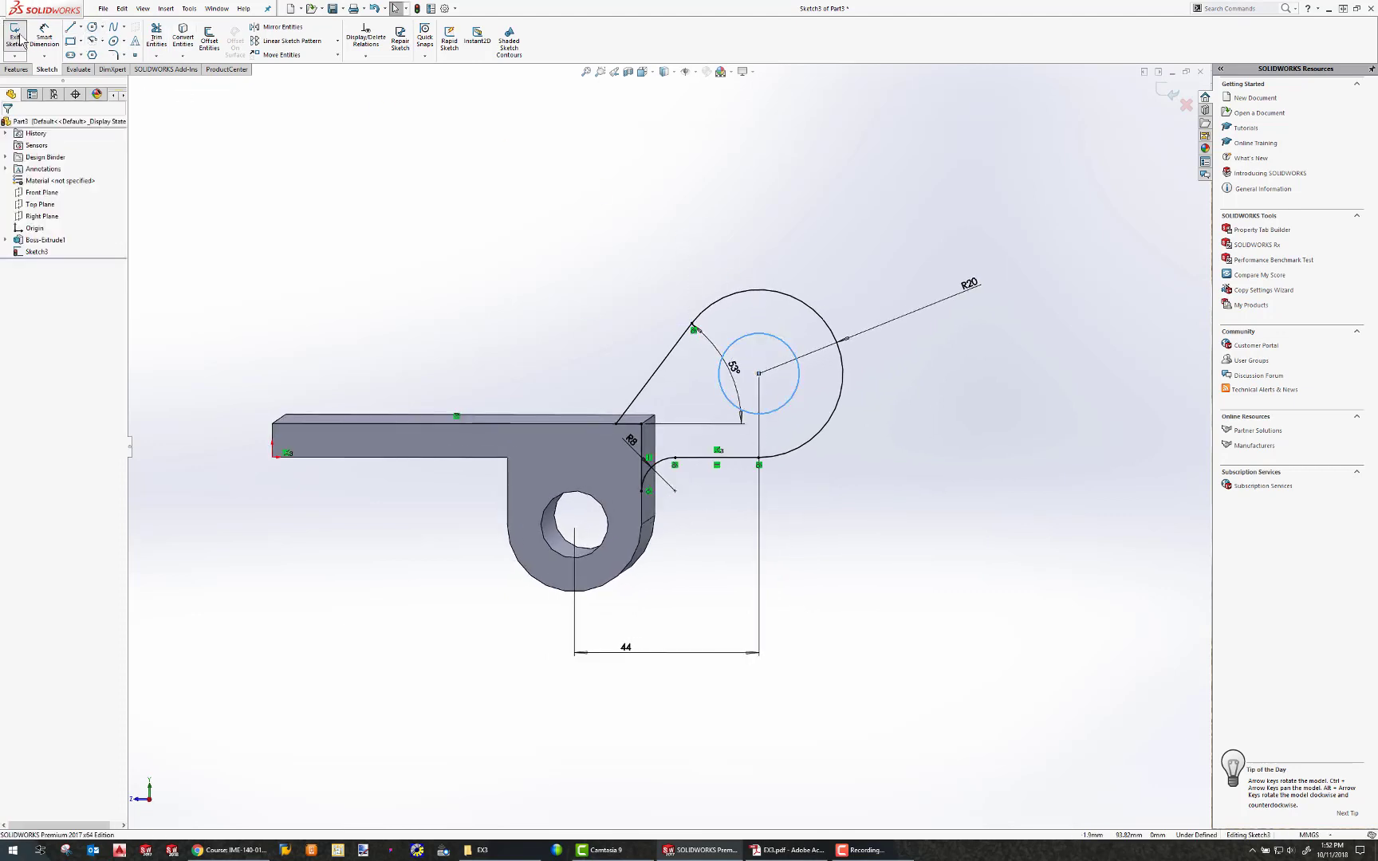
{"action": "left_click", "coordinate": [835, 256]}
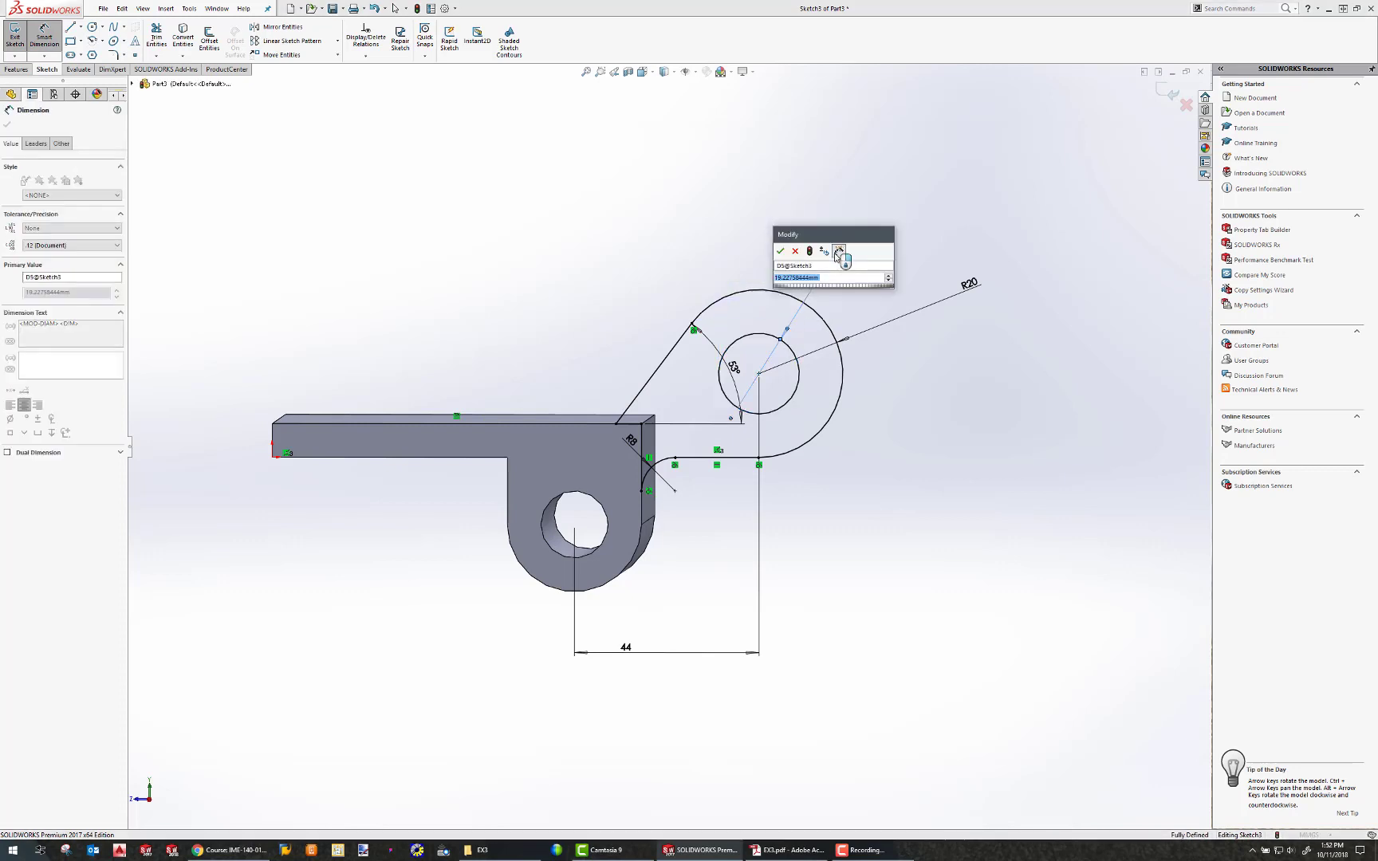
{"action": "type", "text": "45"}
{"action": "key", "text": "Return"}
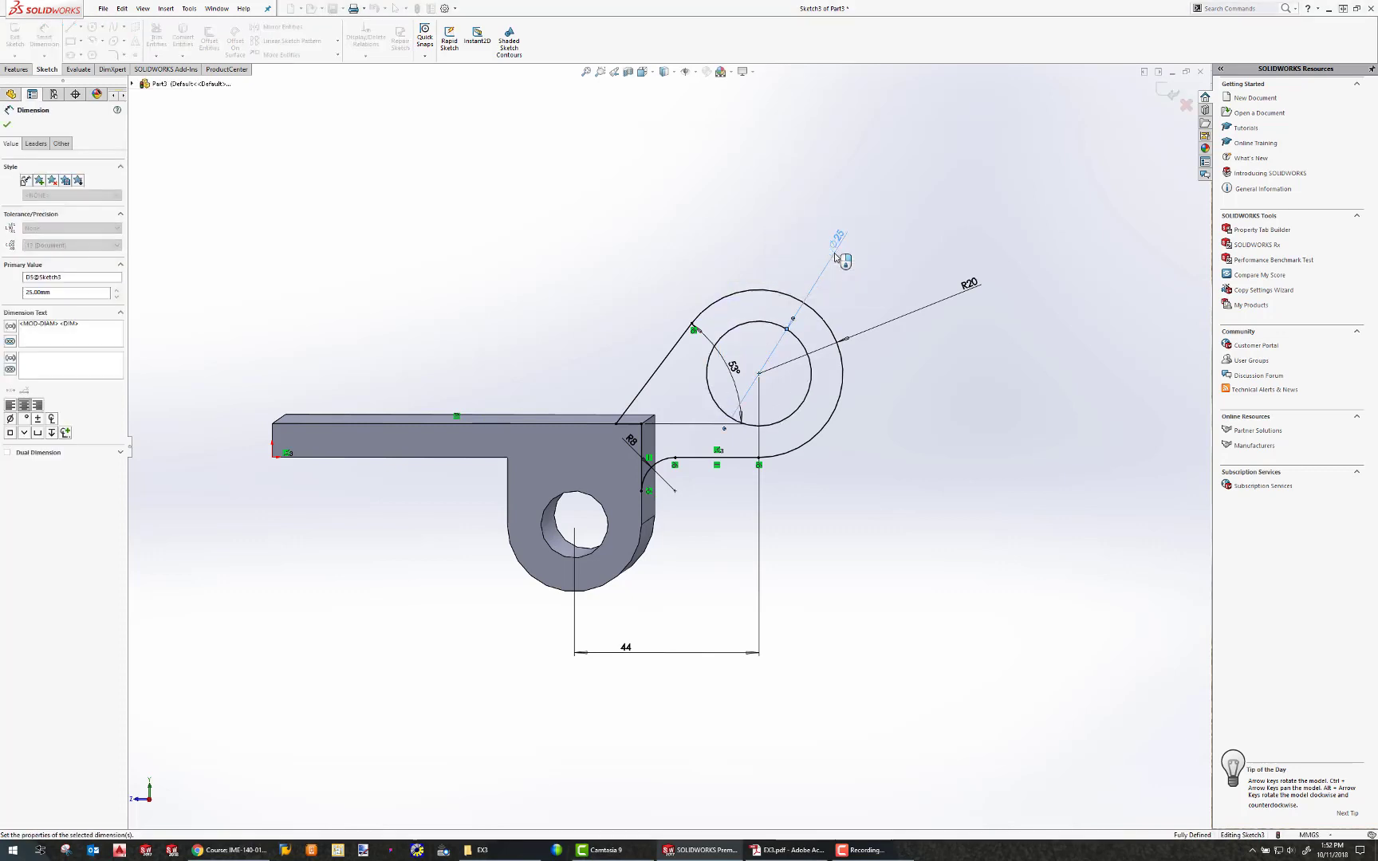
Extrude the lug sketch 16 mm, reversing the direction so it extends back over the base.
{"action": "middle_click_drag", "start_coordinate": [769, 349], "coordinate": [679, 369]}
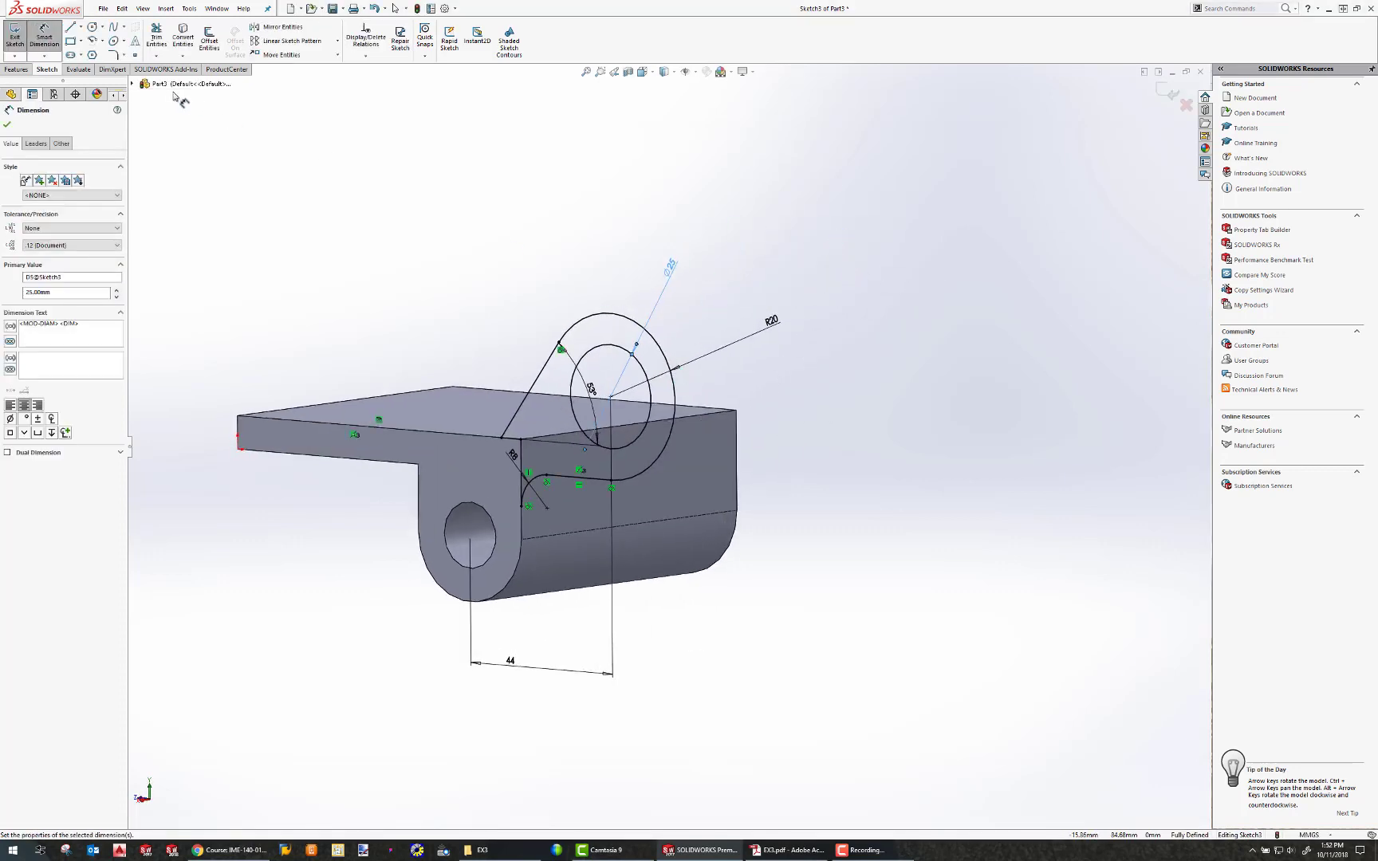
{"action": "left_click", "coordinate": [16, 70]}
{"action": "left_click", "coordinate": [19, 36]}
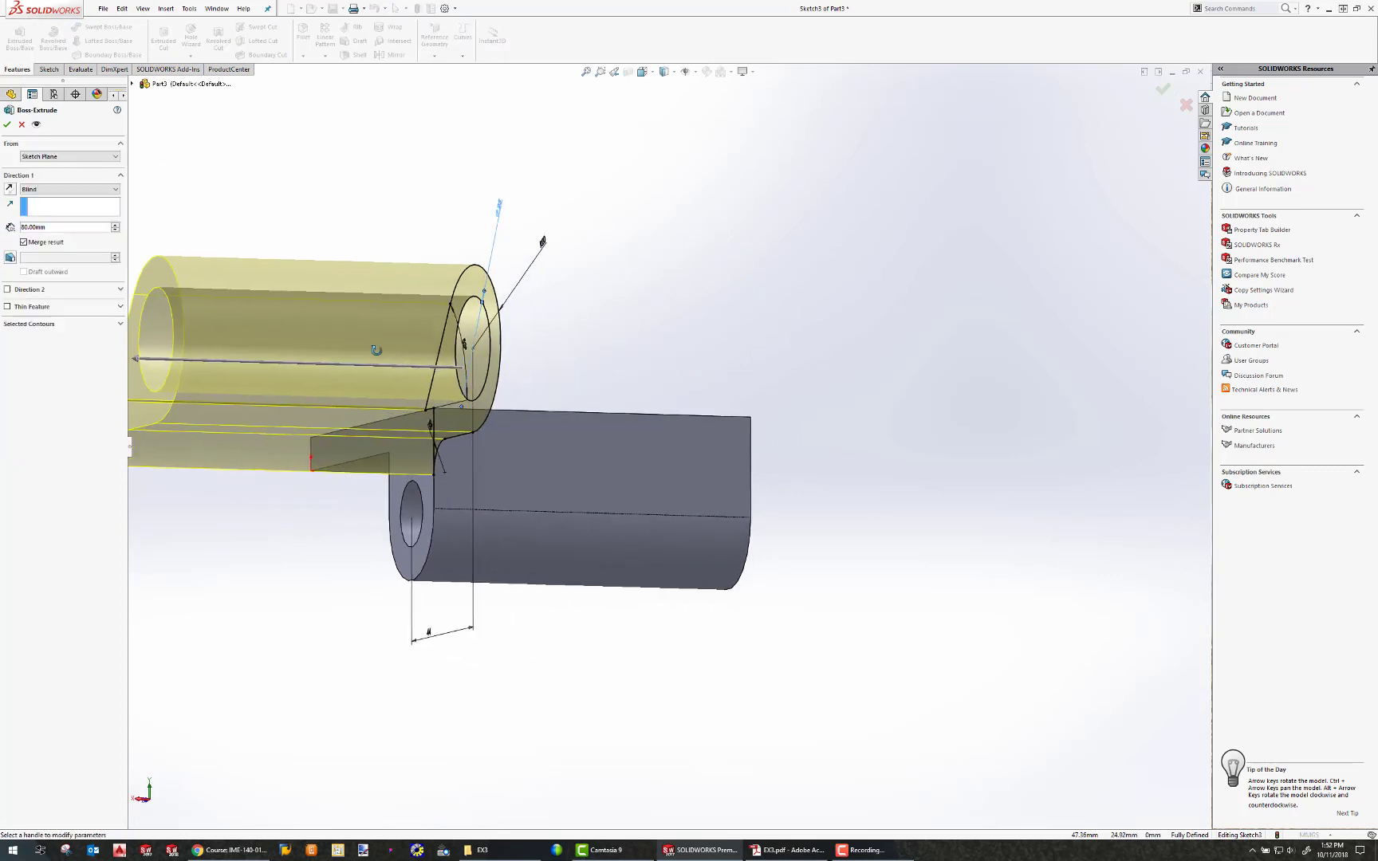
{"action": "left_click", "coordinate": [9, 189]}
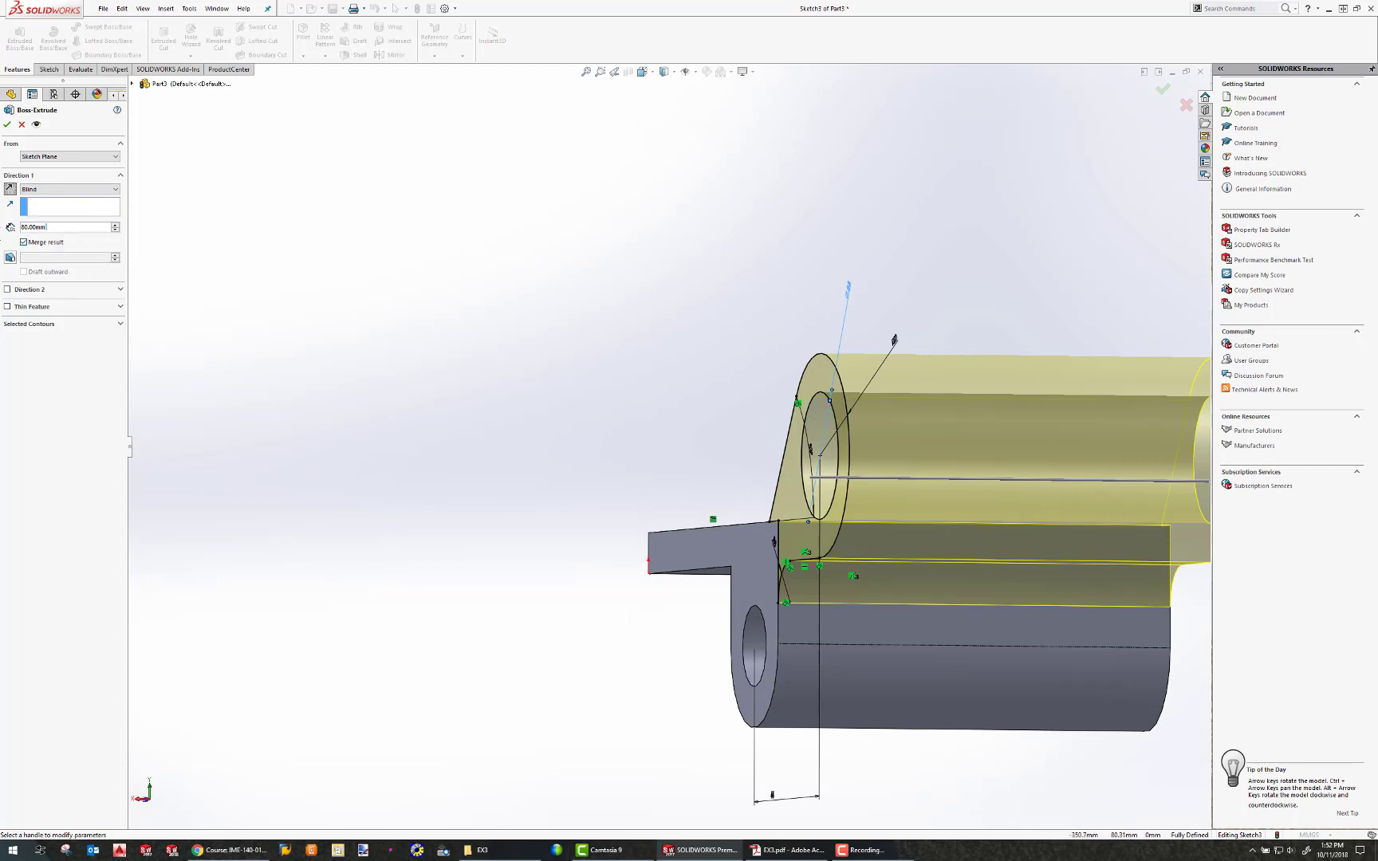
{"action": "middle_click_drag", "start_coordinate": [477, 368], "coordinate": [877, 471]}
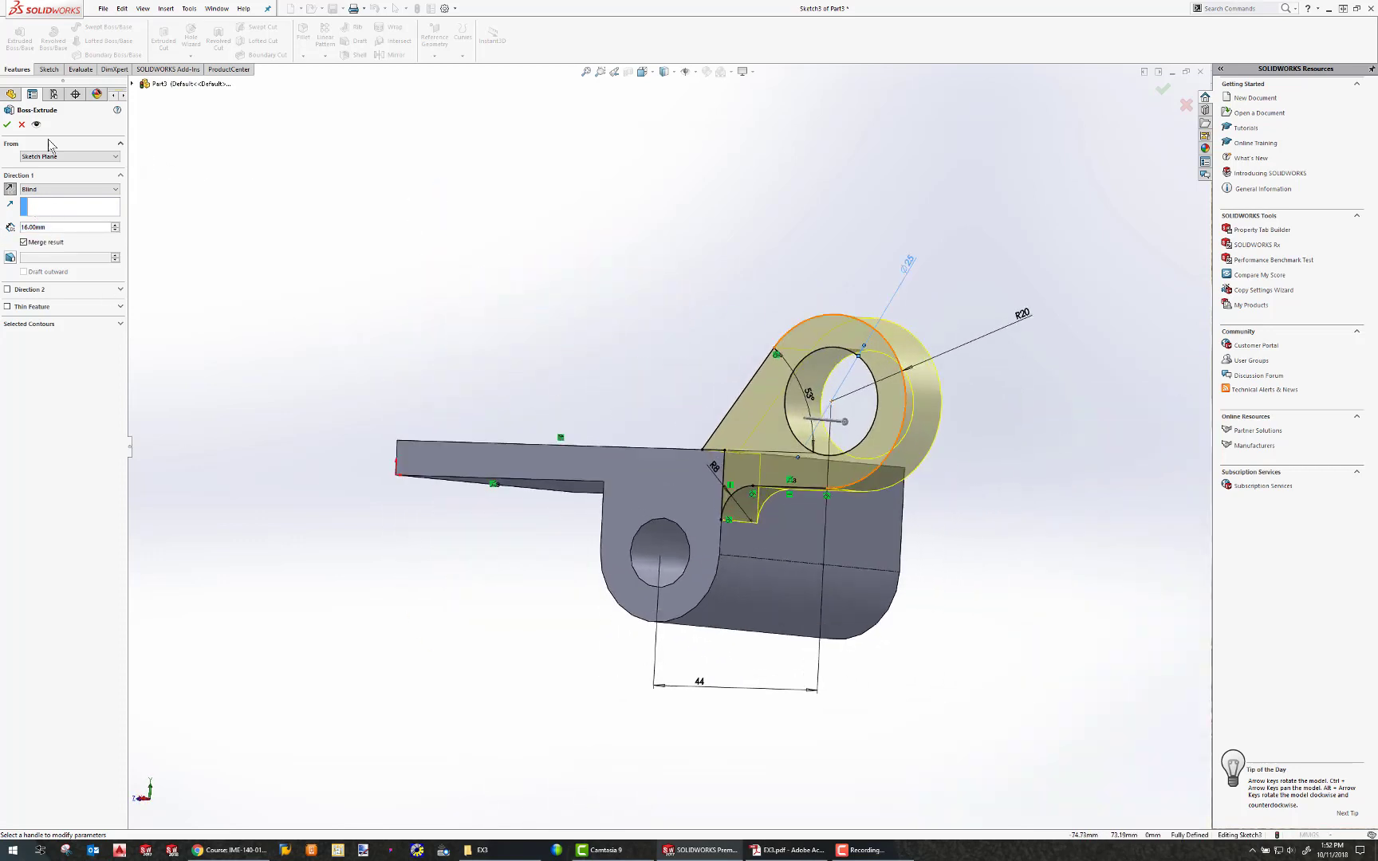
{"action": "left_click", "coordinate": [7, 125]}
Examine where the Right Plane lies relative to the part.
{"action": "middle_click_drag", "start_coordinate": [765, 462], "coordinate": [556, 347]}
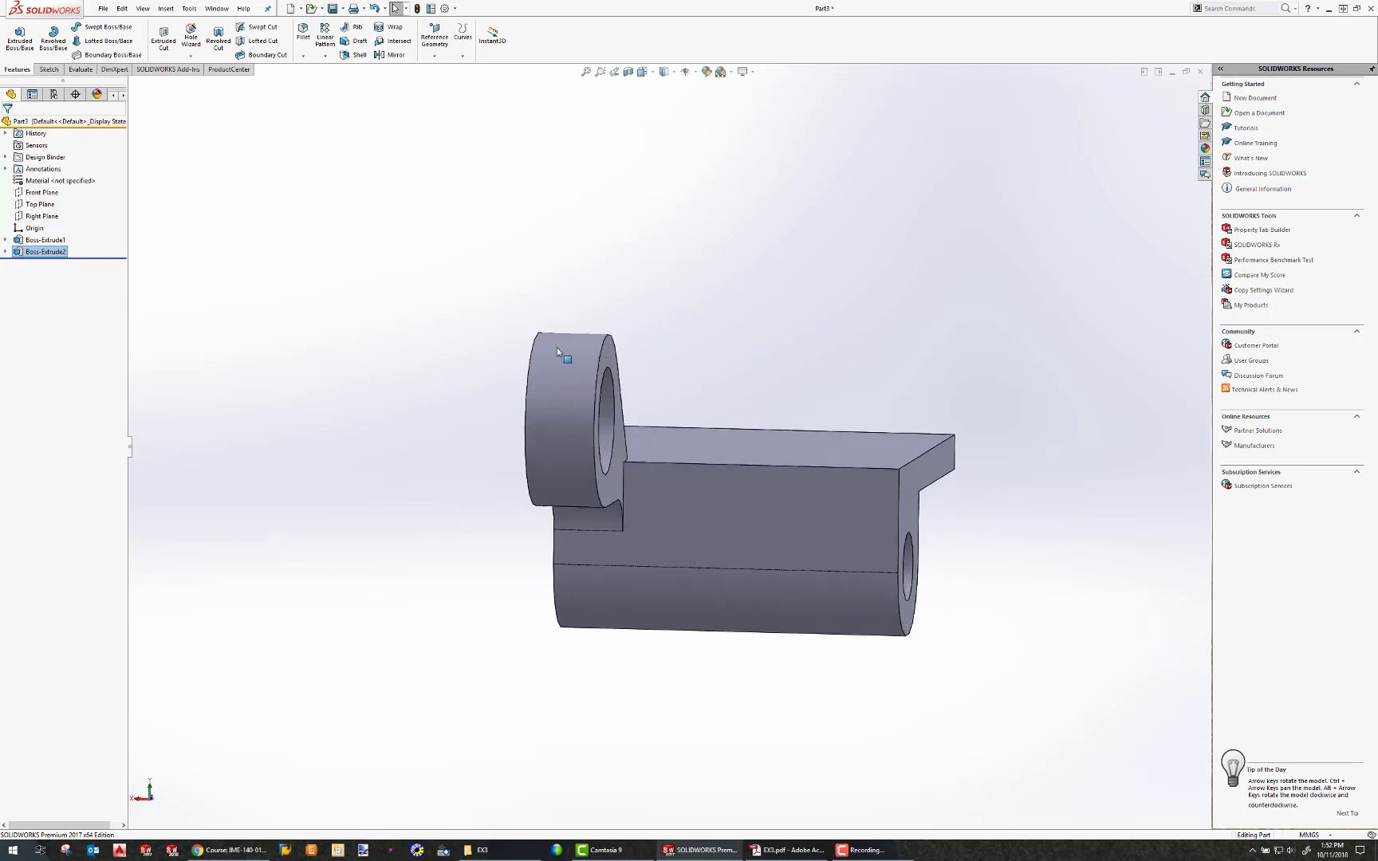
{"action": "left_click", "coordinate": [46, 218]}
{"action": "left_click", "coordinate": [44, 240]}
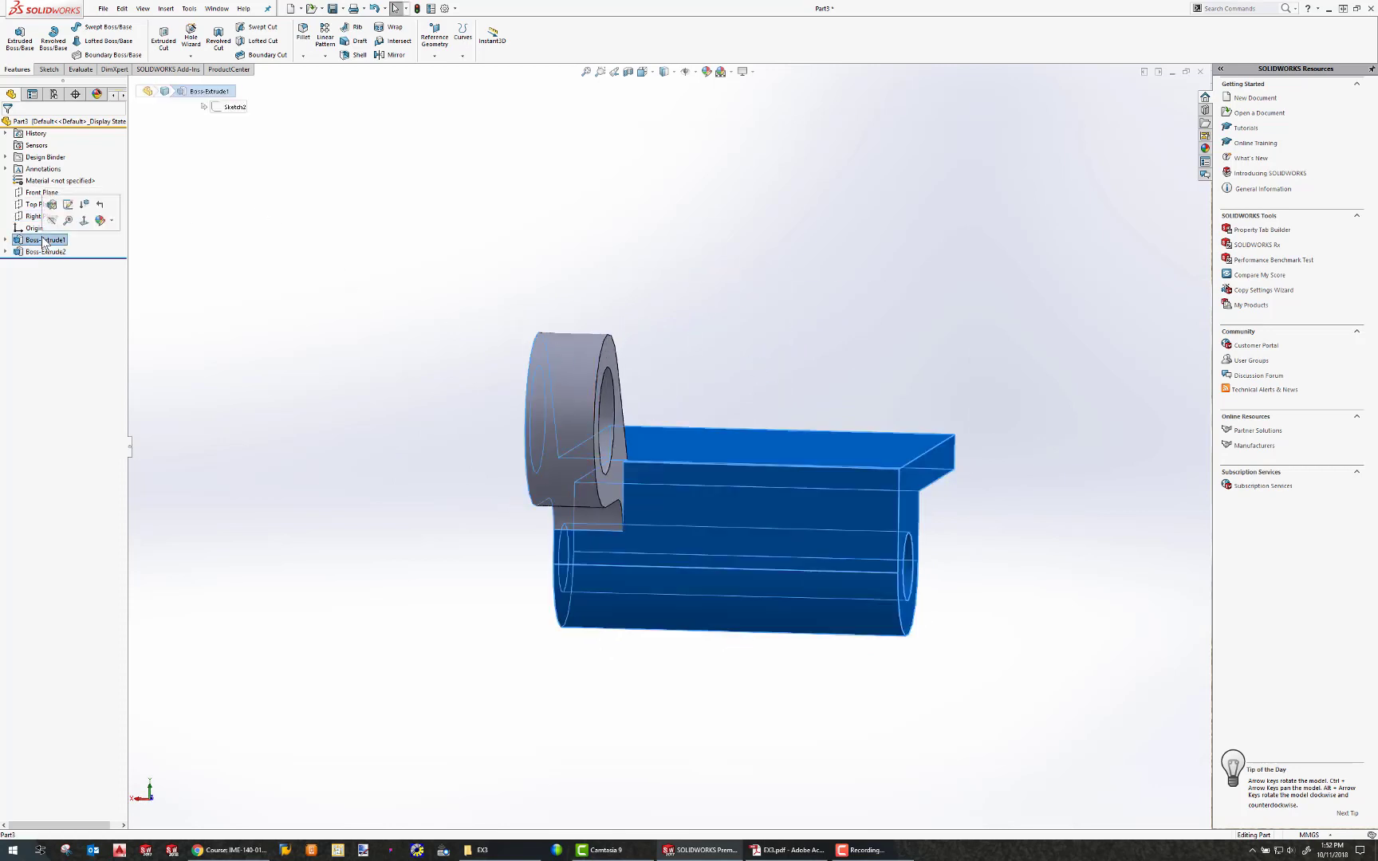
{"action": "left_click", "coordinate": [38, 216]}
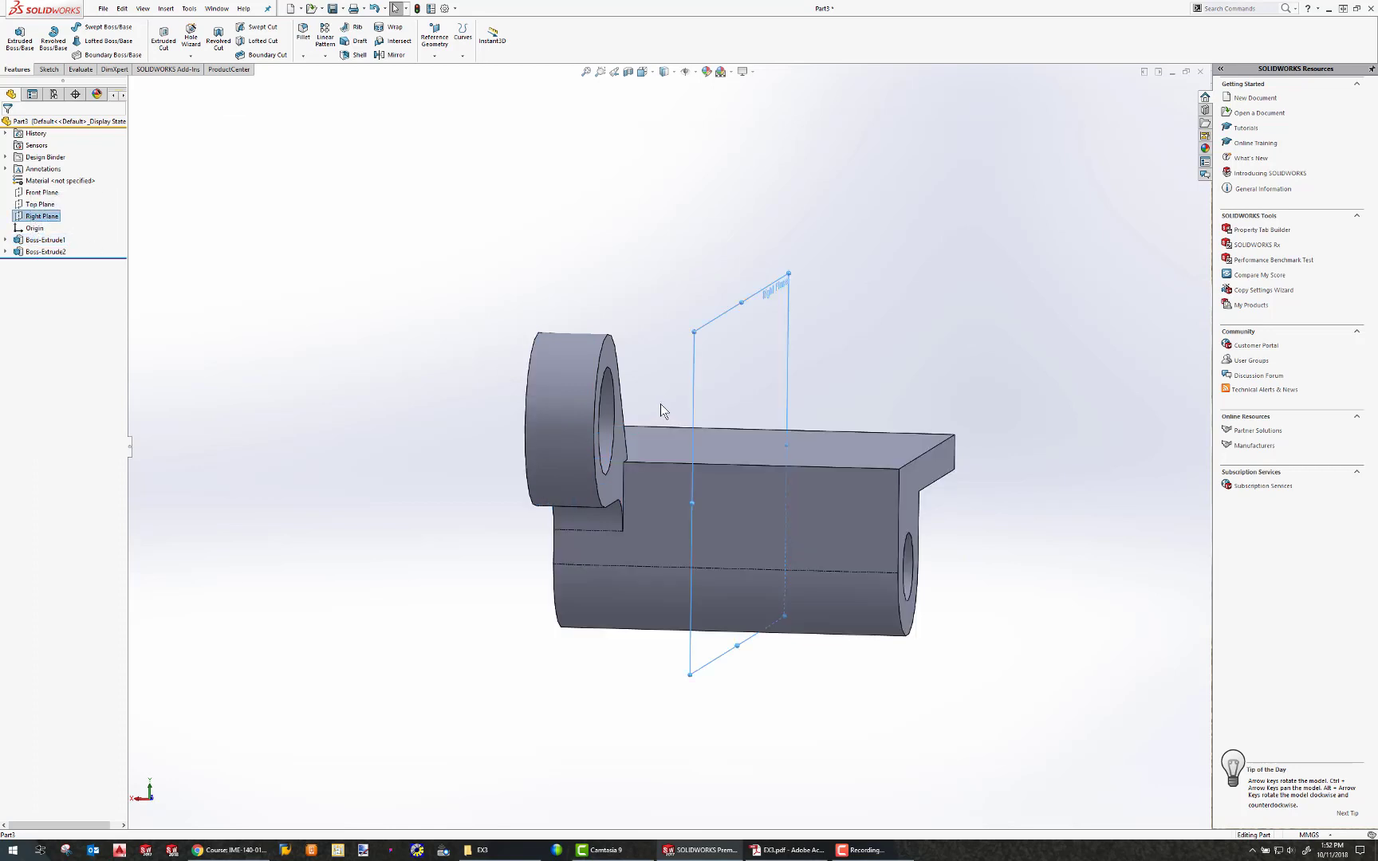
{"action": "mouse_move", "coordinate": [660, 403]}
{"action": "middle_mouse_down"}
{"action": "mouse_move", "coordinate": [682, 391]}
{"action": "mouse_move", "coordinate": [648, 412]}
{"action": "middle_mouse_up"}
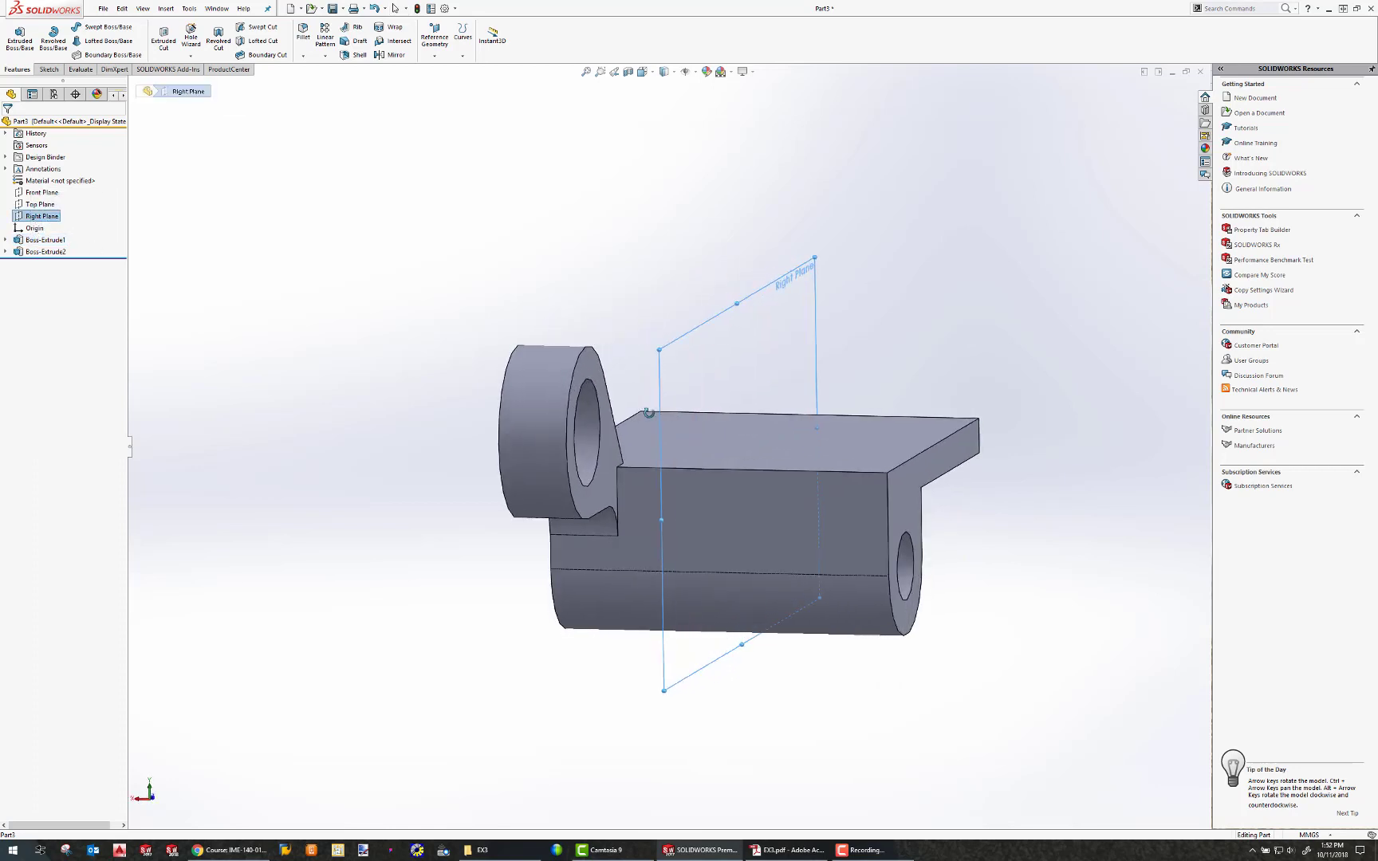
{"action": "left_click", "coordinate": [696, 338]}
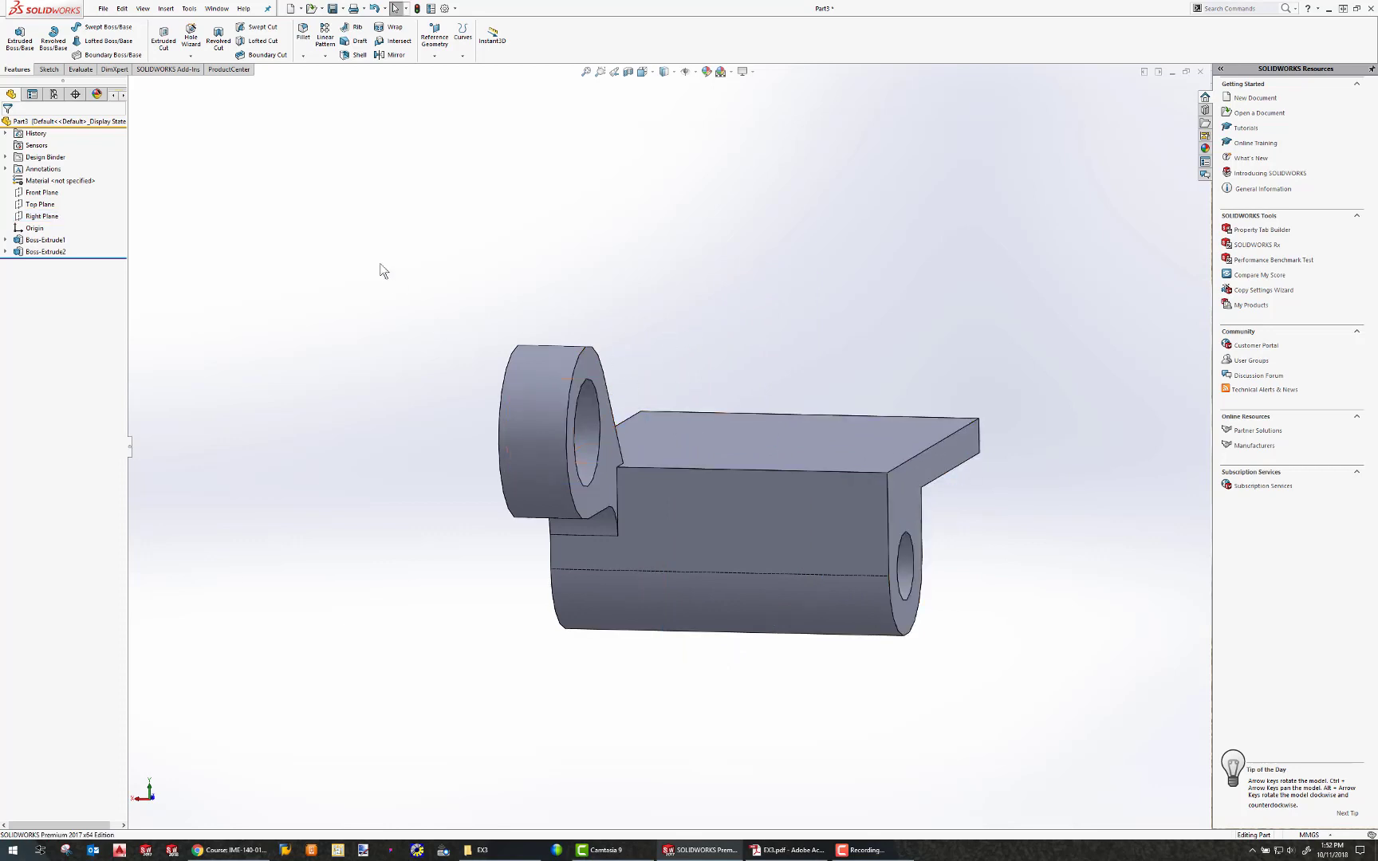
Try to create a reference plane midway between the two end faces of the base.
{"action": "left_click", "coordinate": [163, 9]}
{"action": "mouse_move", "coordinate": [239, 148]}
{"action": "left_click", "coordinate": [302, 148]}
{"action": "middle_click_drag", "start_coordinate": [324, 323], "coordinate": [477, 423]}
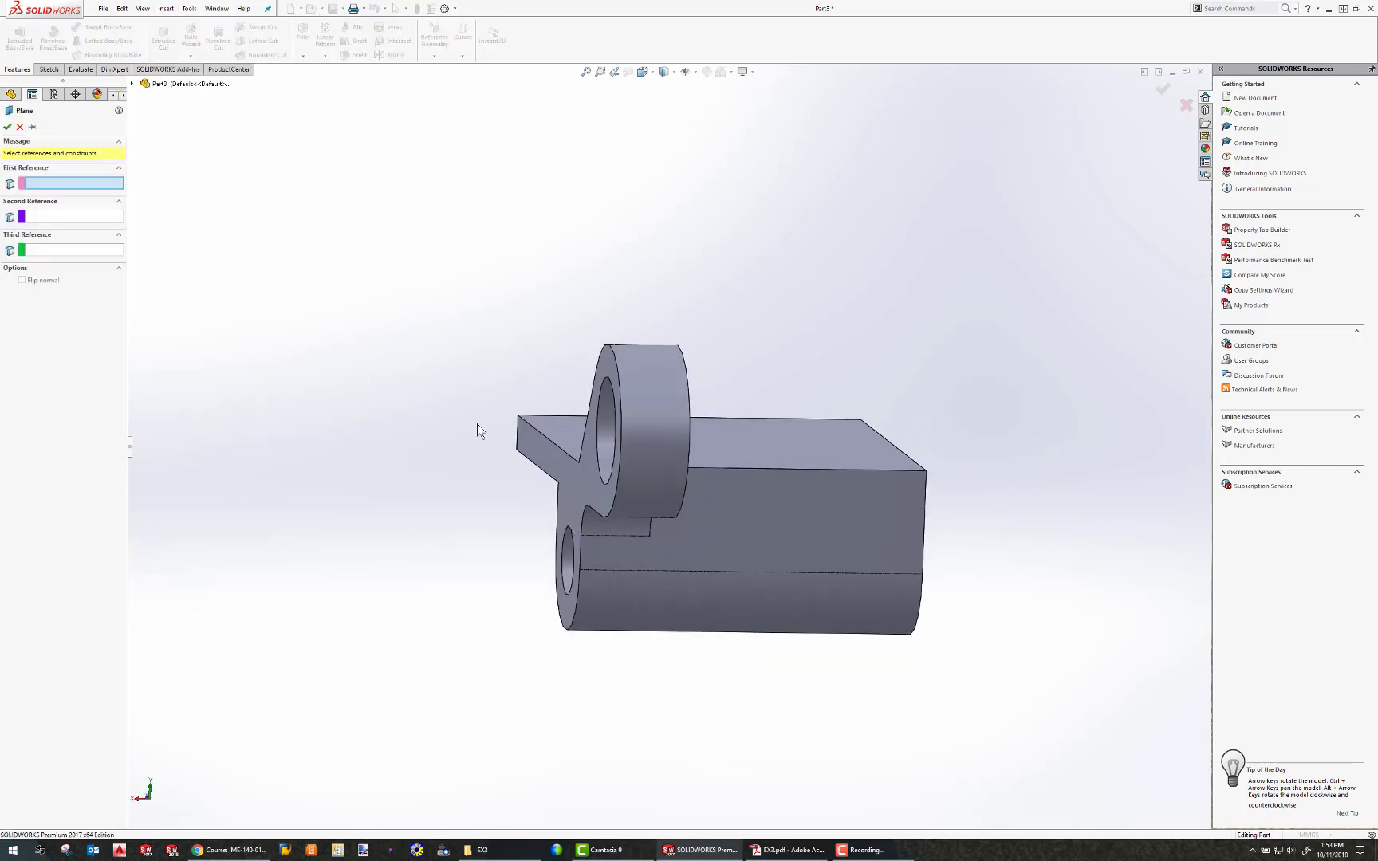
{"action": "left_click", "coordinate": [581, 475]}
{"action": "middle_click_drag", "start_coordinate": [760, 472], "coordinate": [758, 415]}
{"action": "left_click", "coordinate": [868, 485]}
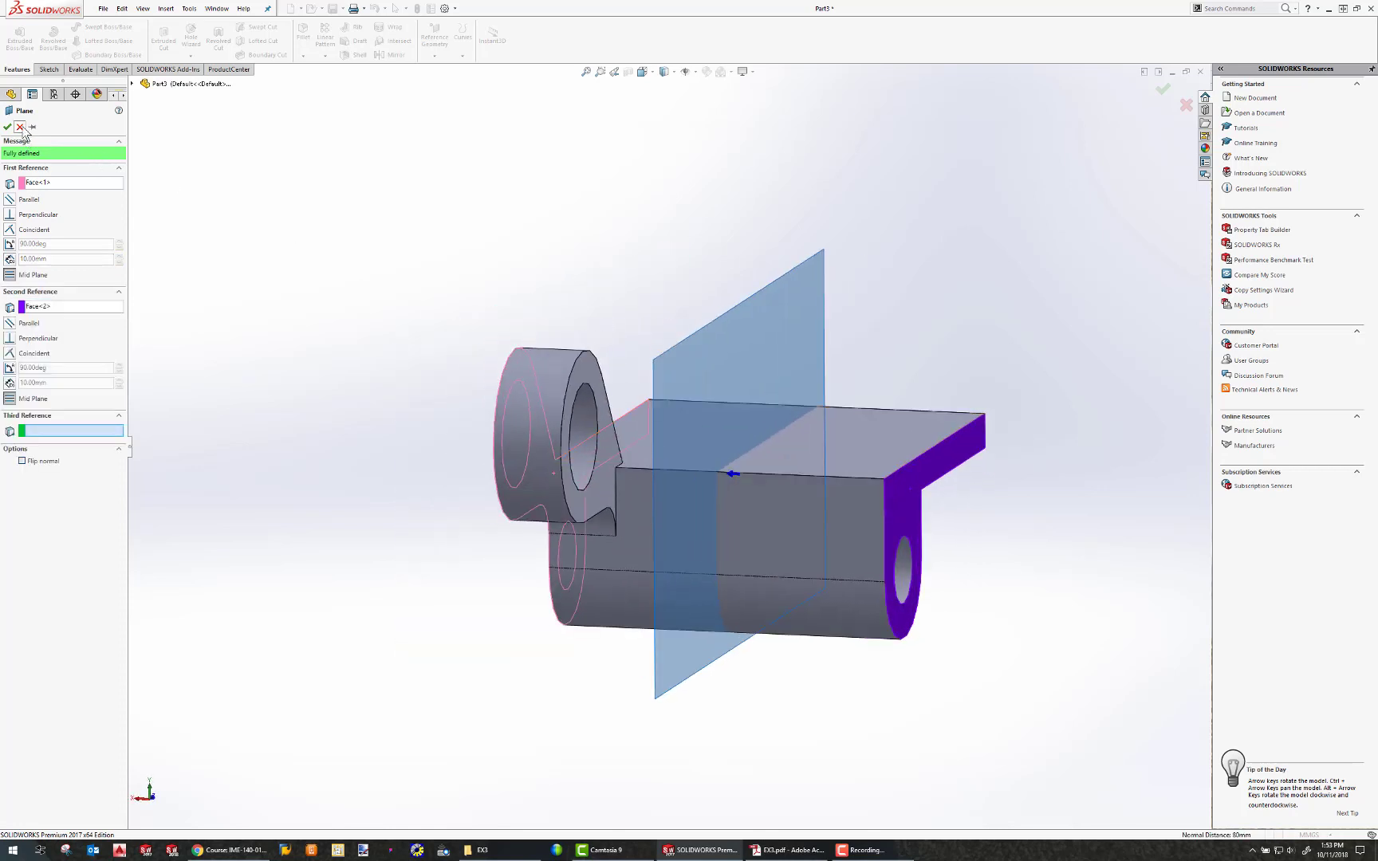
{"action": "left_click", "coordinate": [20, 127]}
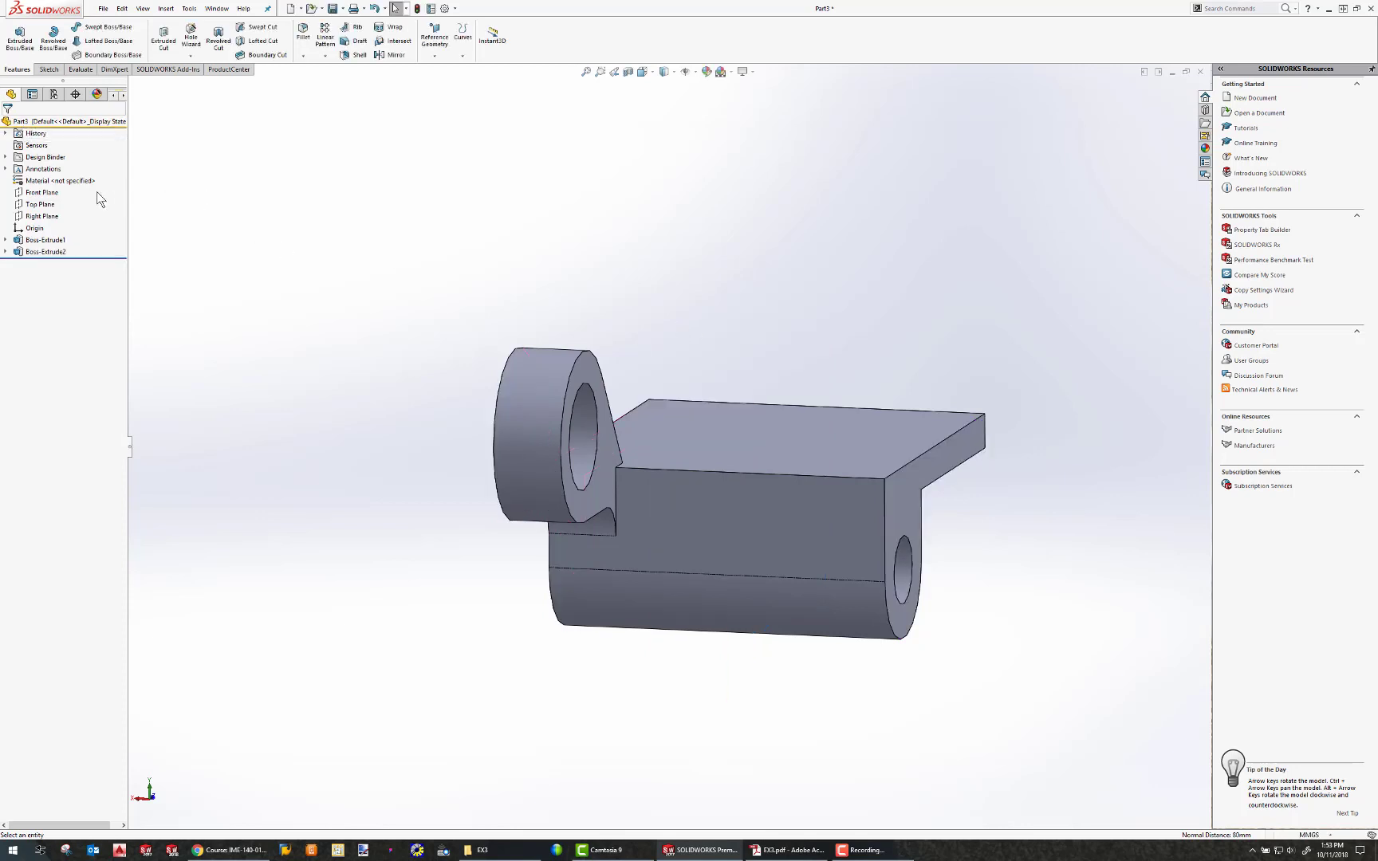
Mirror the lug extrusion about the Right Plane.
{"action": "left_click", "coordinate": [390, 54]}
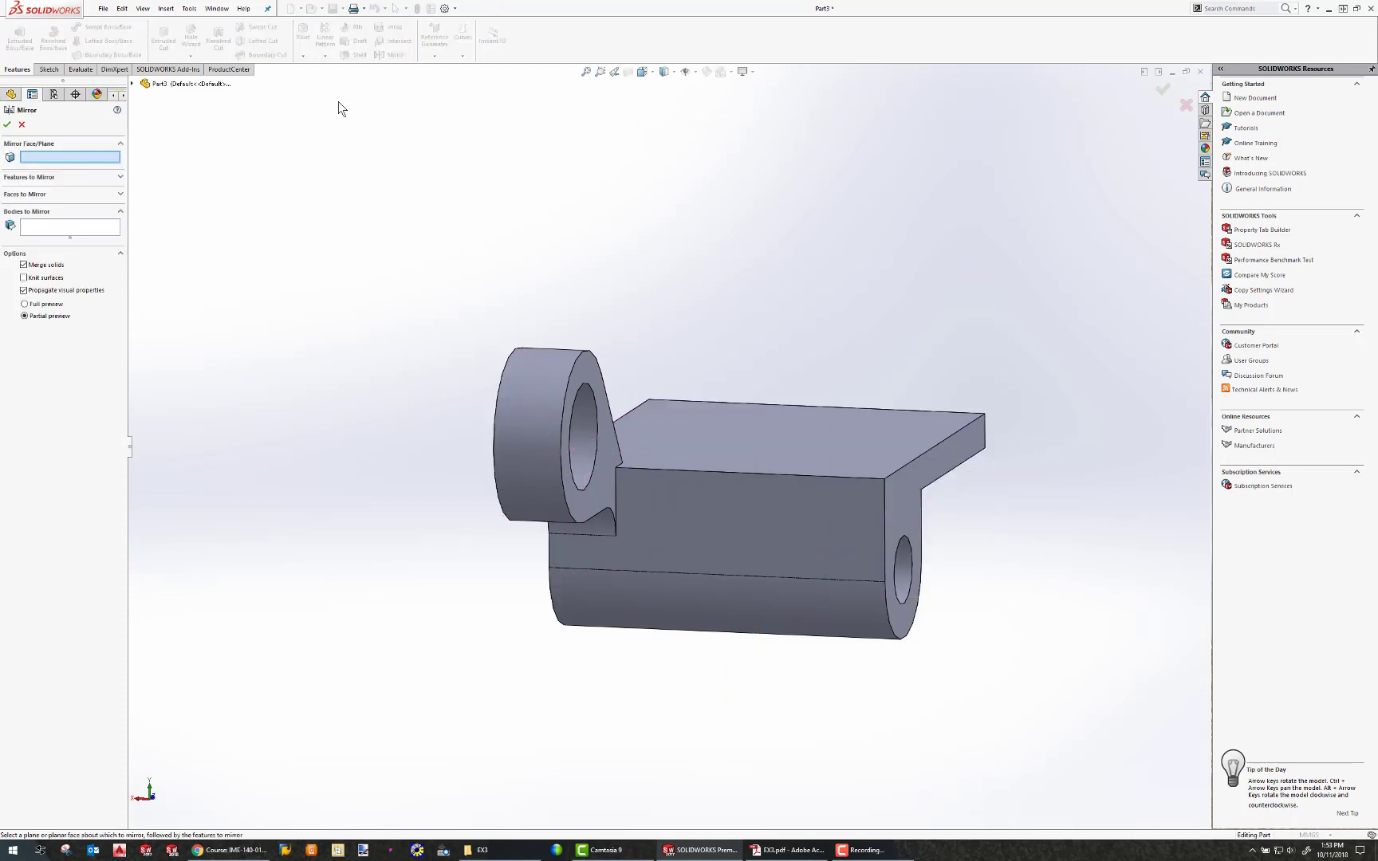
{"action": "left_click", "coordinate": [132, 84]}
{"action": "left_click", "coordinate": [172, 180]}
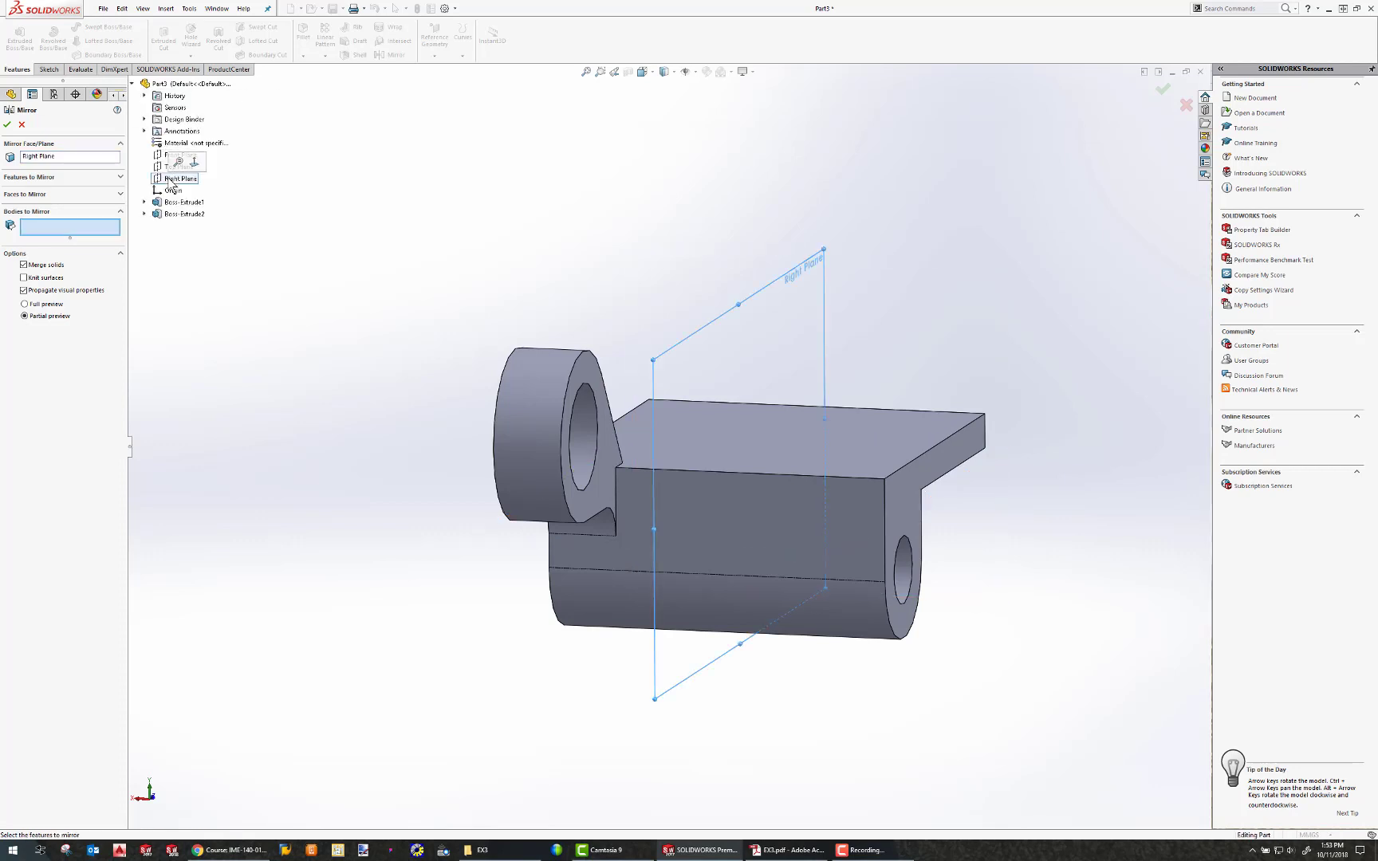
{"action": "left_click", "coordinate": [32, 177]}
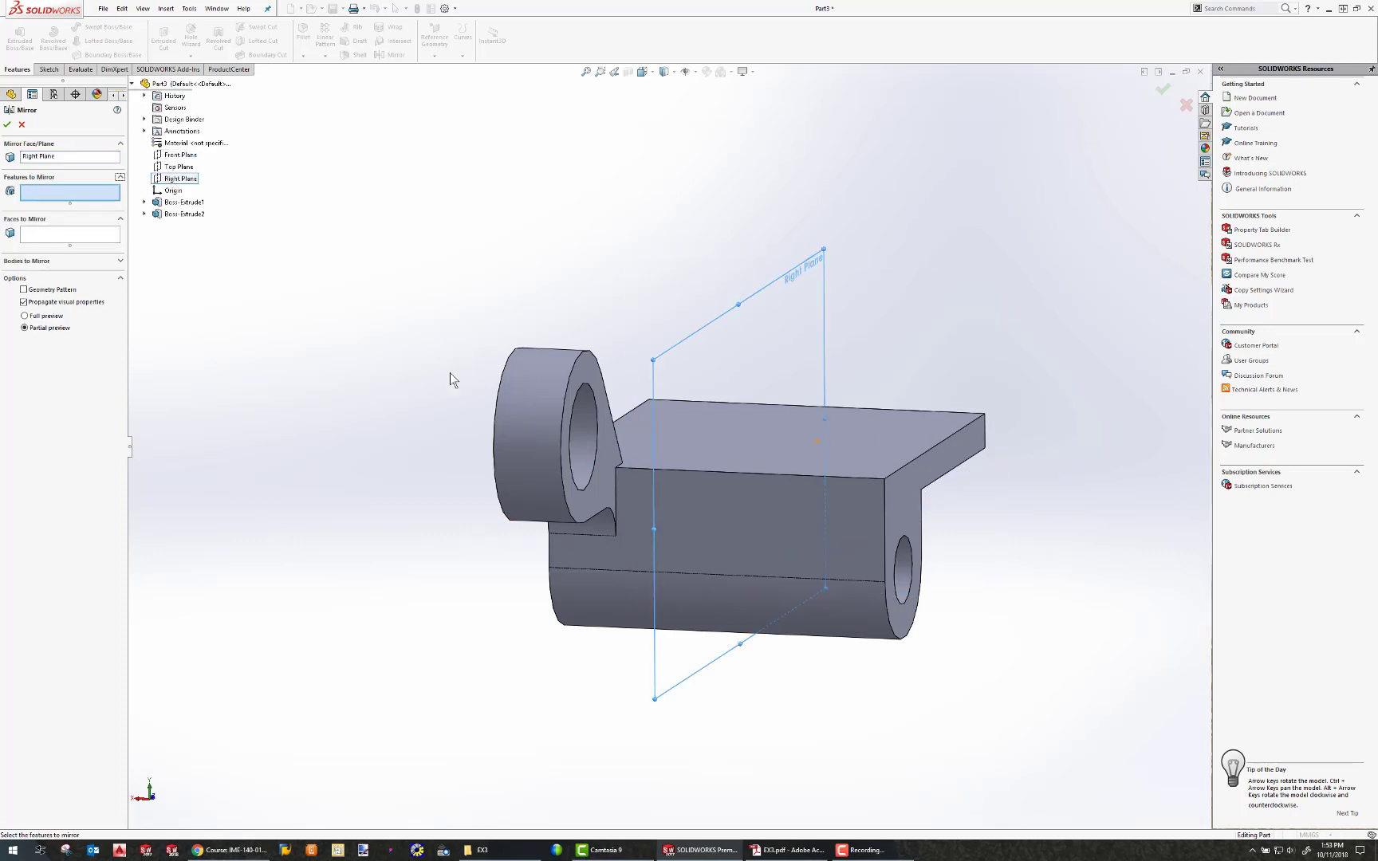
{"action": "left_click", "coordinate": [515, 391]}
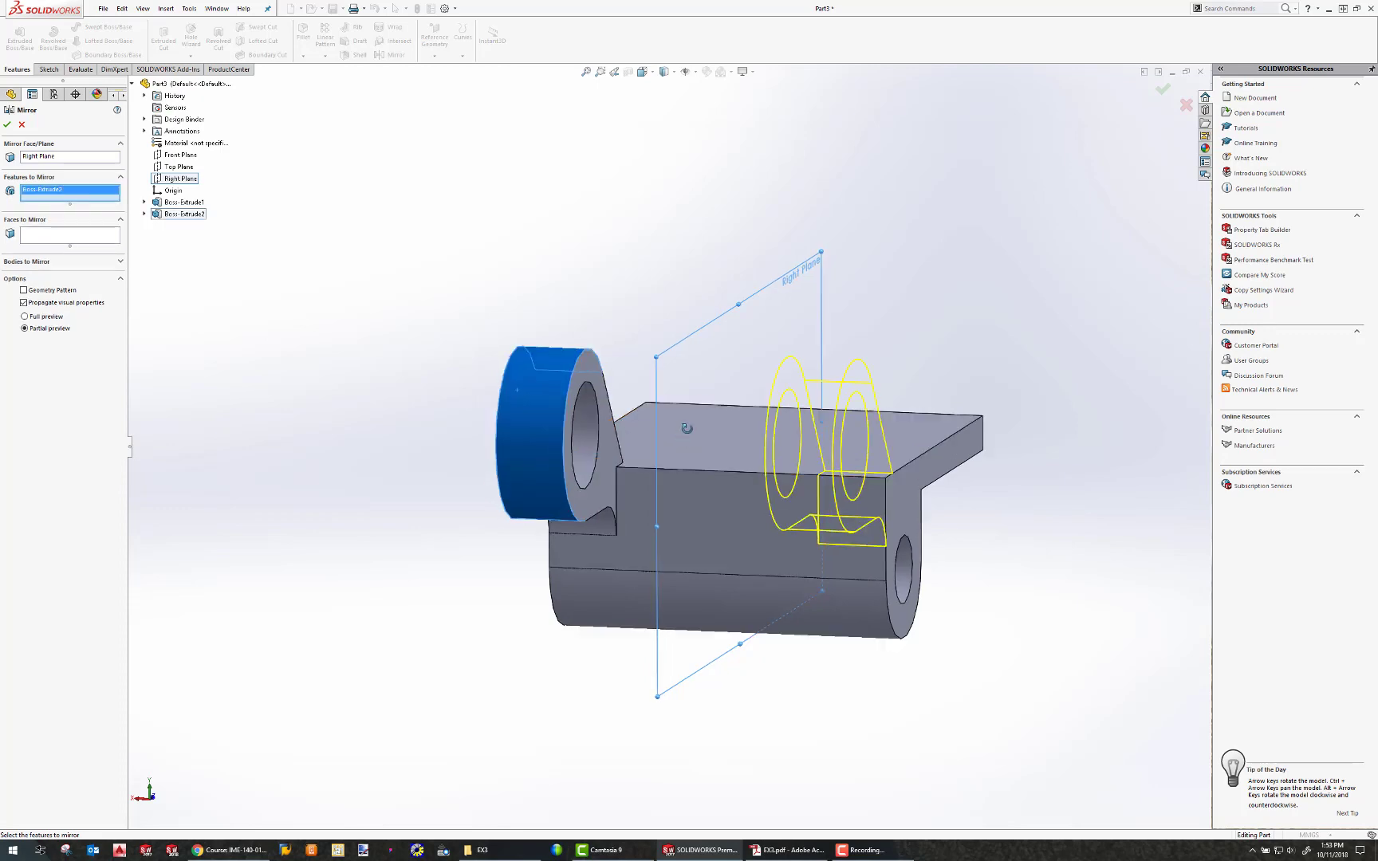
{"action": "key", "text": "ctrl+1"}
{"action": "left_click", "coordinate": [7, 125]}
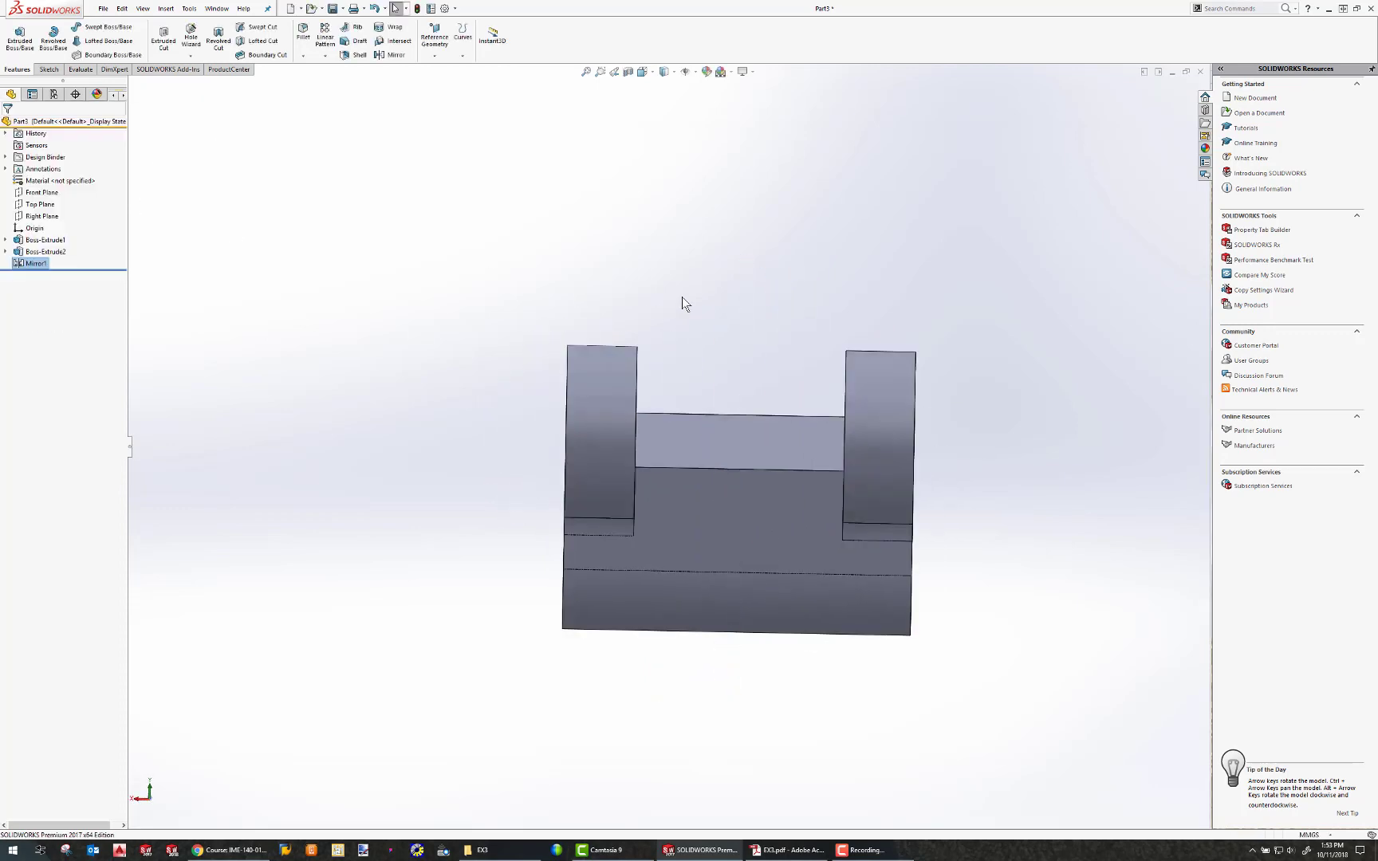
Consult the Exercise 3 Problem B drawing in the PDF for the remaining features.
{"action": "middle_click_drag", "start_coordinate": [682, 297], "coordinate": [833, 295]}
{"action": "key", "text": "ctrl+4"}
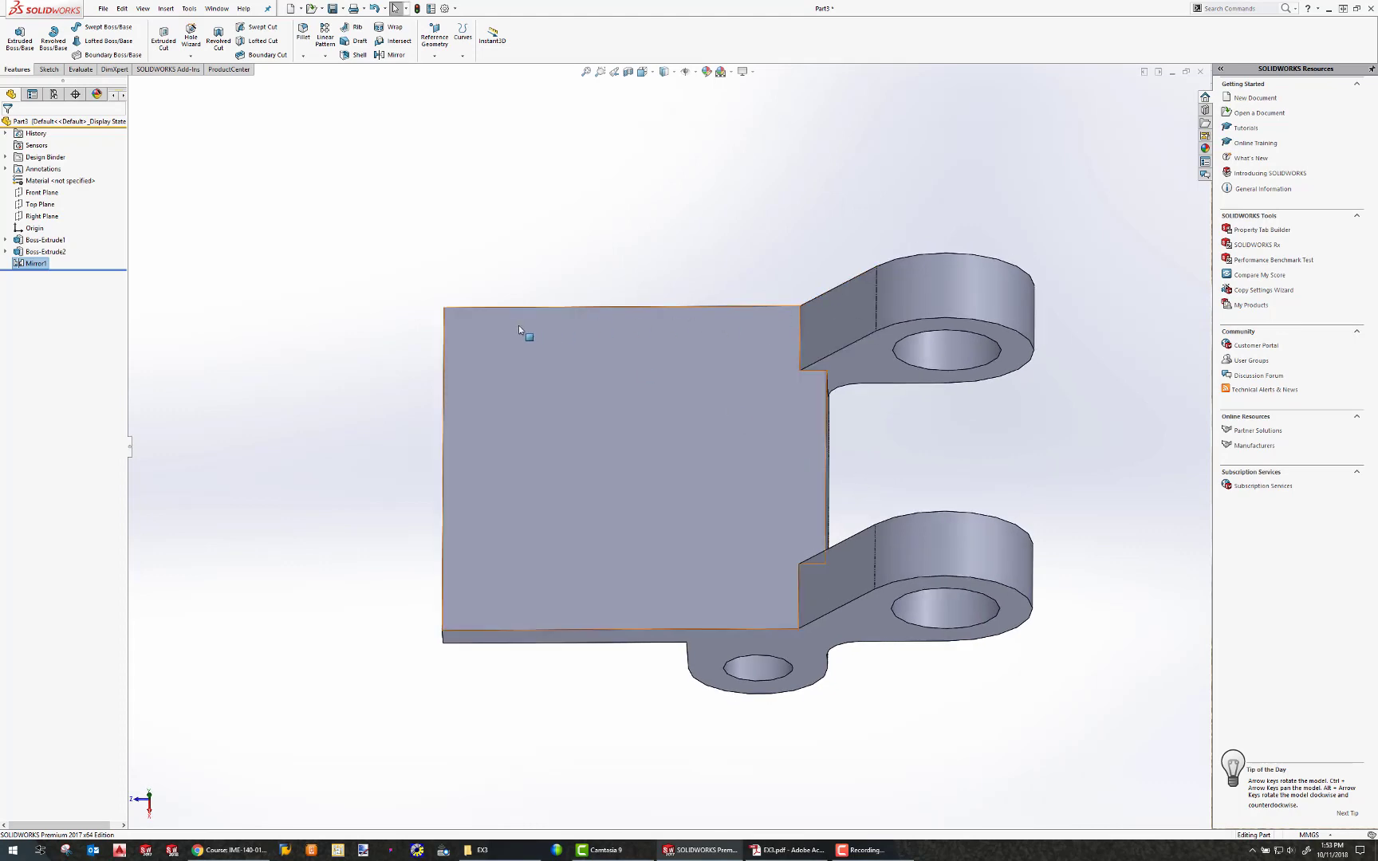
{"action": "left_click_drag", "start_coordinate": [1377, 99], "coordinate": [799, 100]}
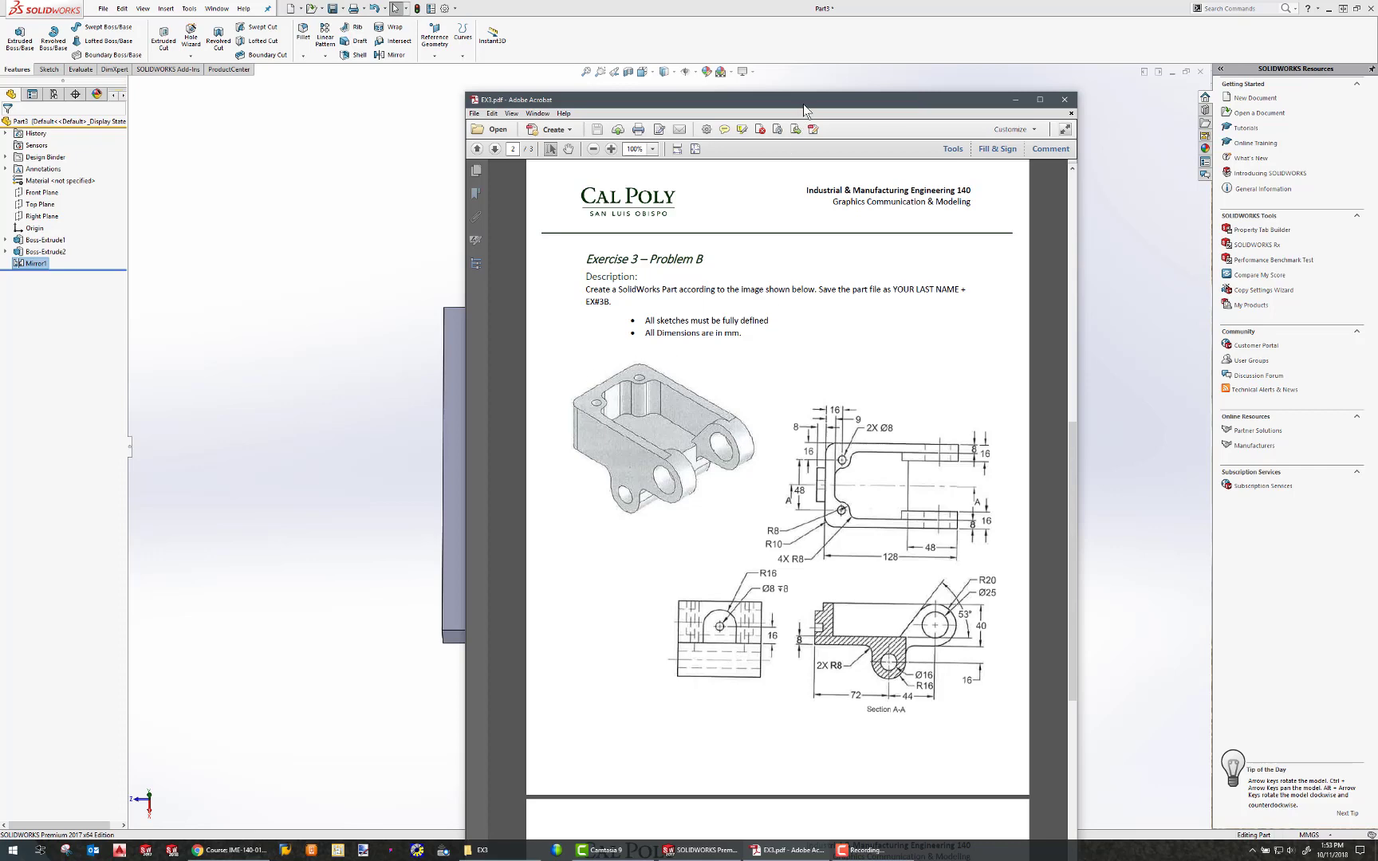
{"action": "left_click_drag", "start_coordinate": [803, 104], "coordinate": [1377, 180]}
Start a sketch on the base's top face and convert its top, left and bottom outer edges into sketch entities.
{"action": "left_click", "coordinate": [569, 359]}
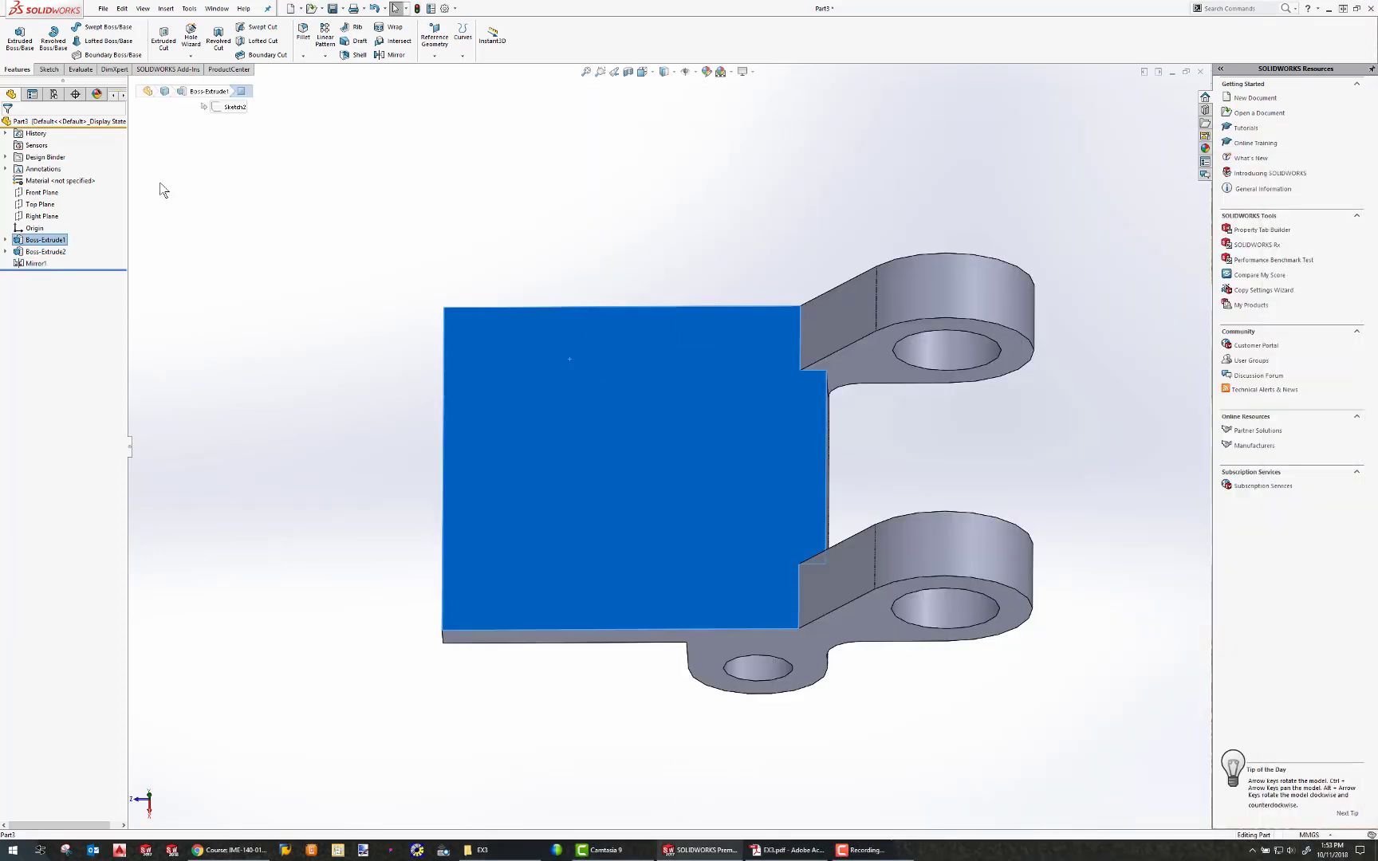
{"action": "left_click", "coordinate": [48, 71]}
{"action": "left_click", "coordinate": [15, 36]}
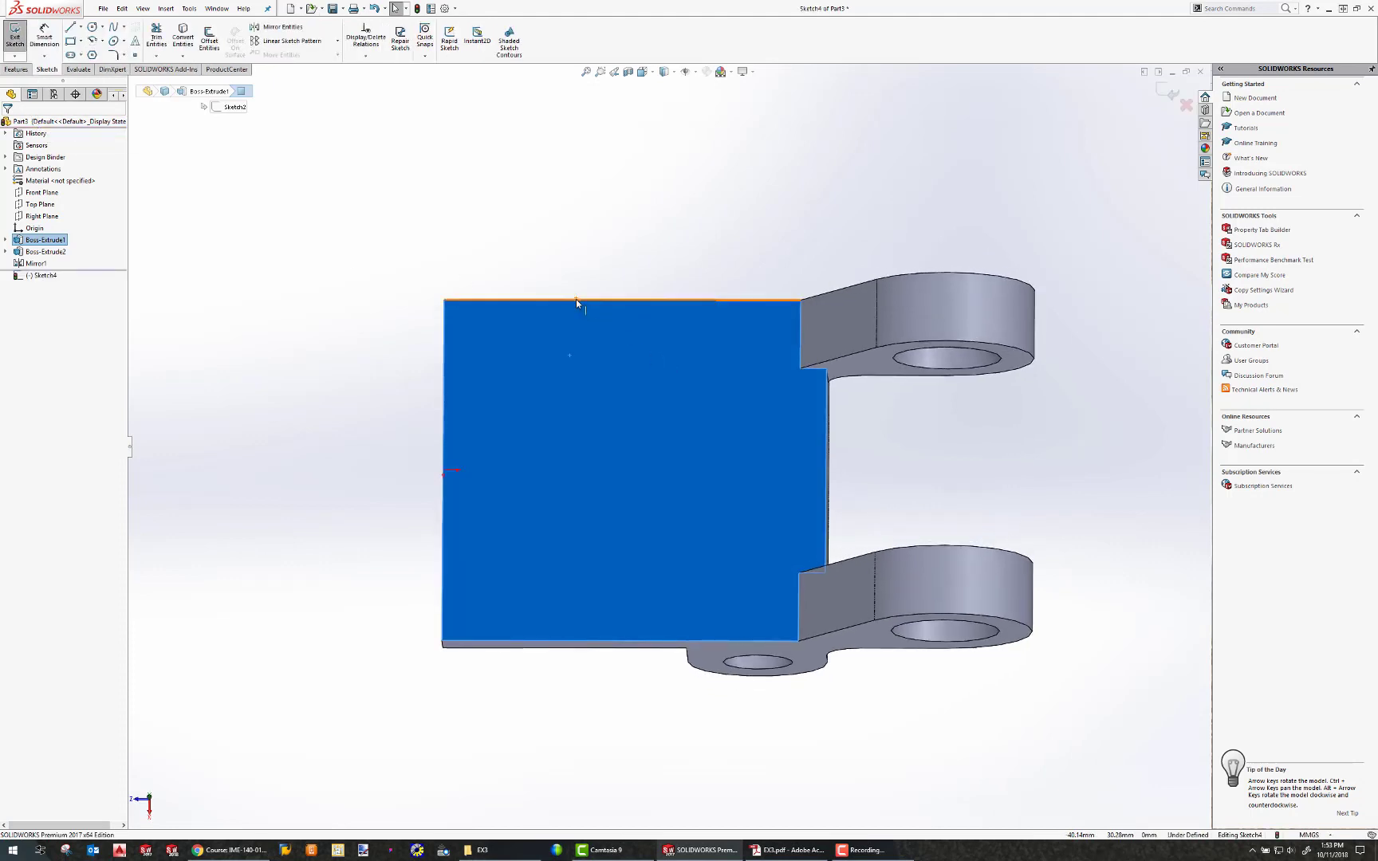
{"action": "left_click", "coordinate": [576, 299]}
{"action": "left_click", "coordinate": [444, 341], "text": "ctrl"}
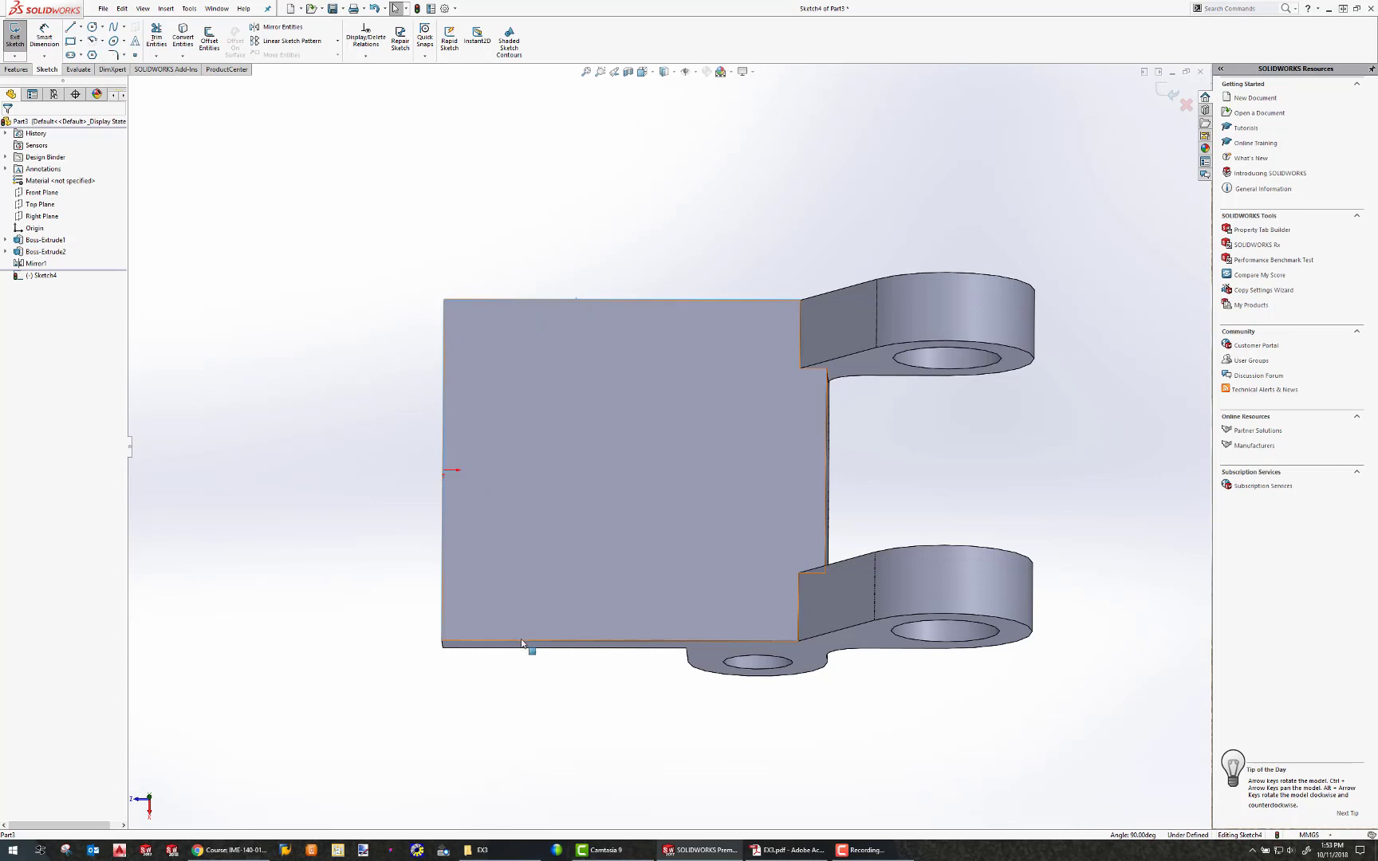
{"action": "left_click", "coordinate": [521, 643], "text": "ctrl"}
{"action": "left_click", "coordinate": [520, 636], "text": "ctrl"}
{"action": "left_click", "coordinate": [520, 641], "text": "ctrl"}
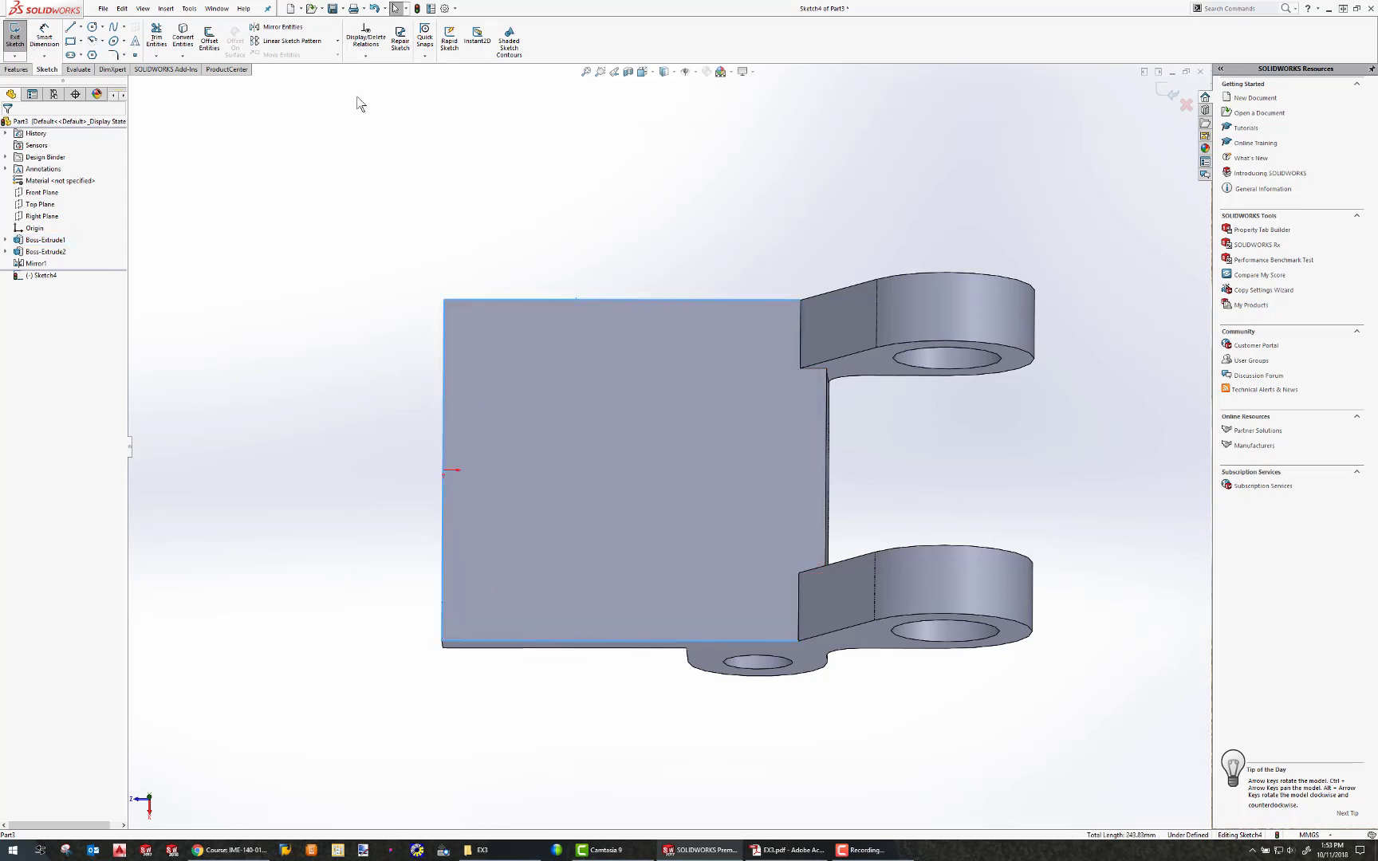
{"action": "left_click", "coordinate": [185, 37]}
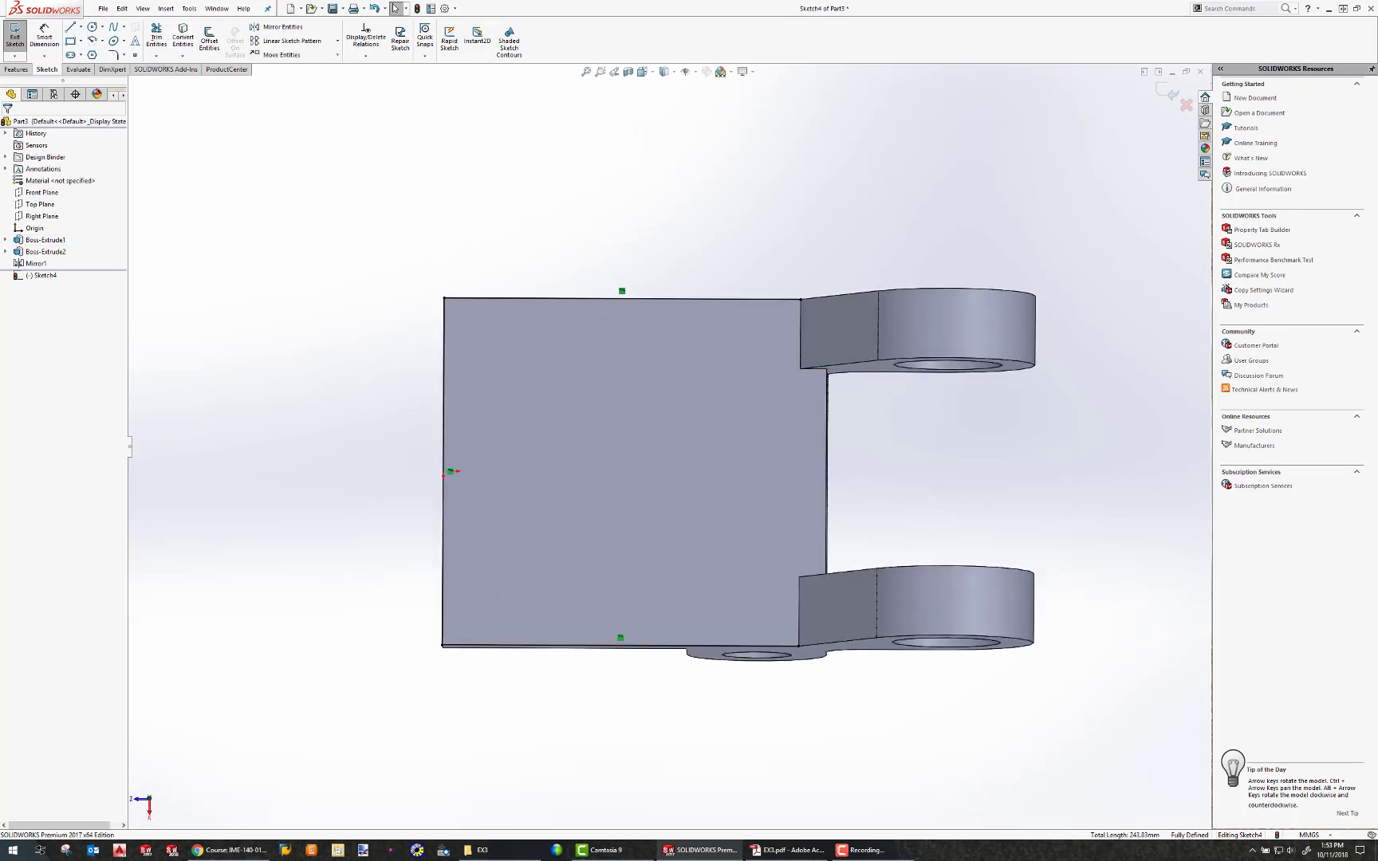
Sketch three lines inside the face: one along the top edge, one along the bottom edge and one along the left edge.
{"action": "left_click", "coordinate": [73, 28]}
{"action": "left_click", "coordinate": [784, 341]}
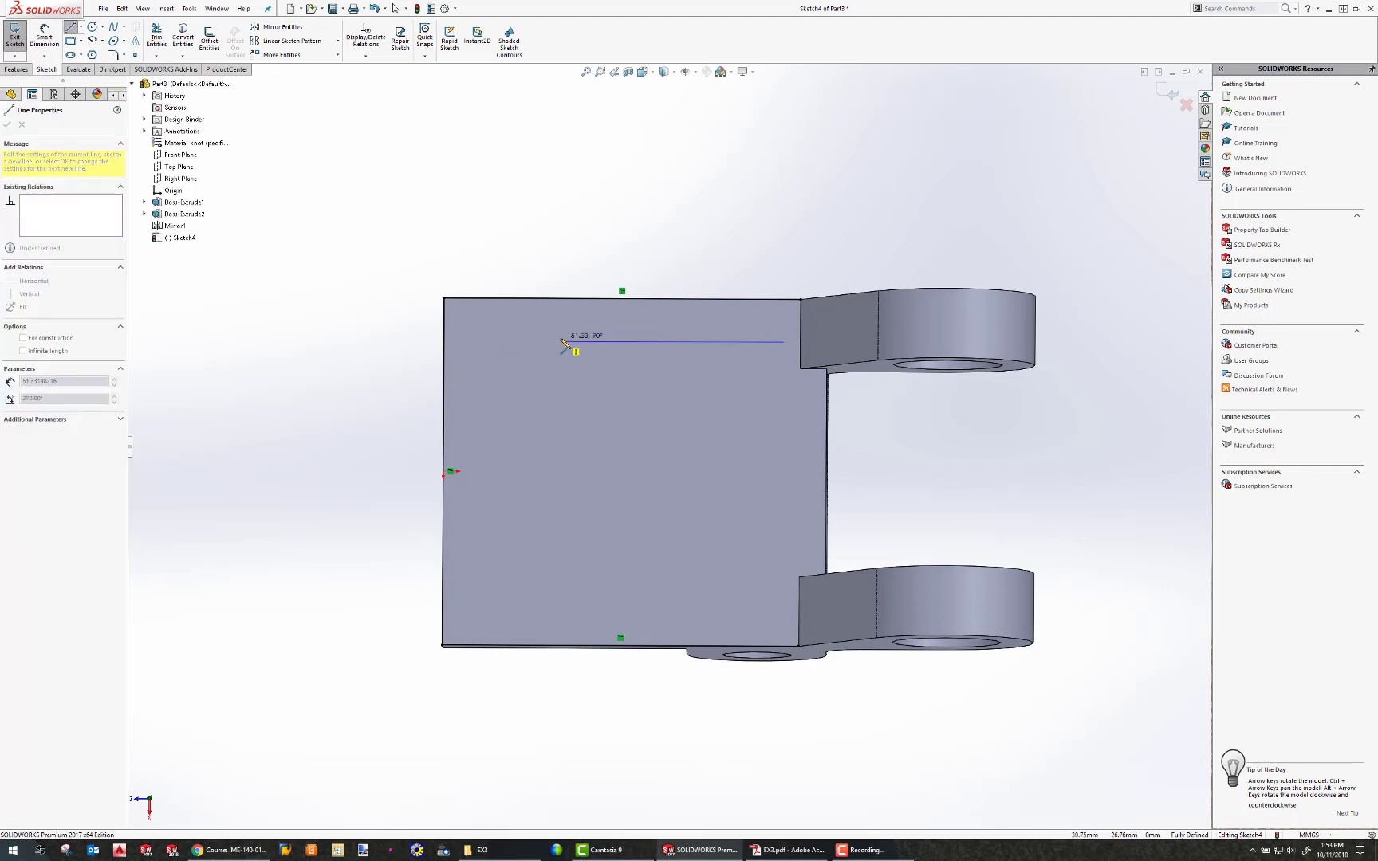
{"action": "double_click", "coordinate": [560, 342]}
{"action": "left_click", "coordinate": [771, 606]}
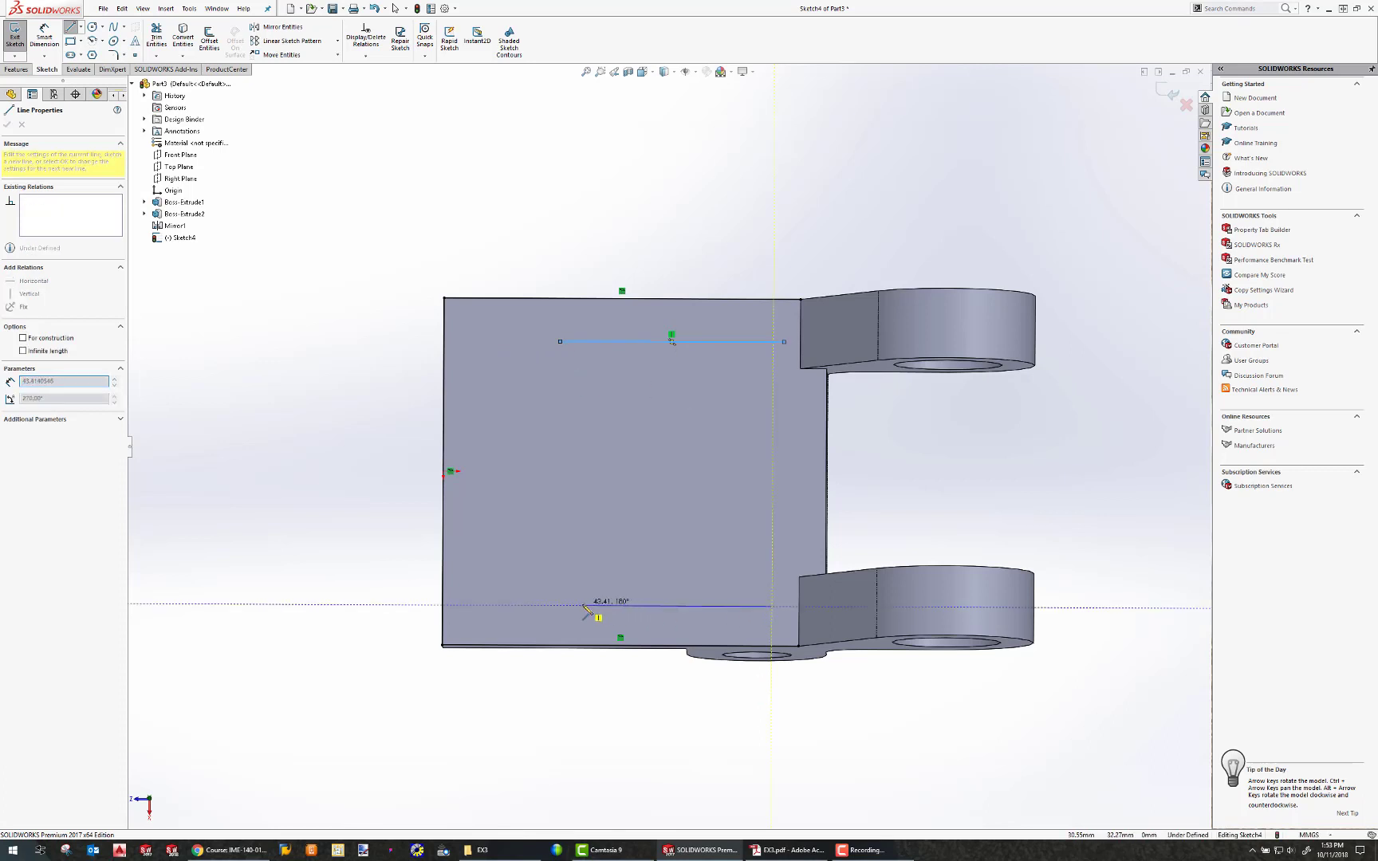
{"action": "double_click", "coordinate": [570, 606]}
{"action": "left_click", "coordinate": [486, 415]}
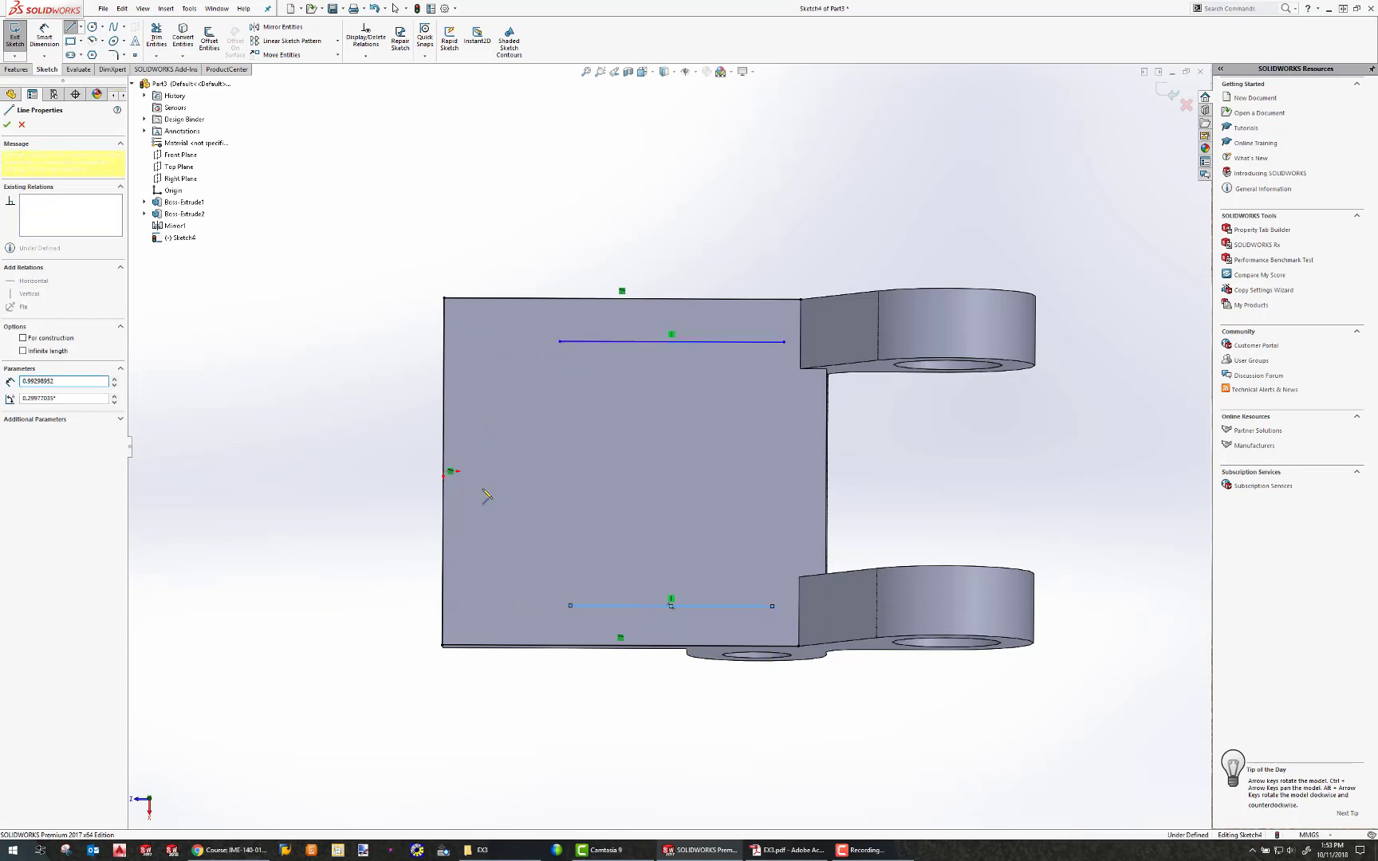
{"action": "double_click", "coordinate": [486, 538]}
{"action": "key", "text": "Escape"}
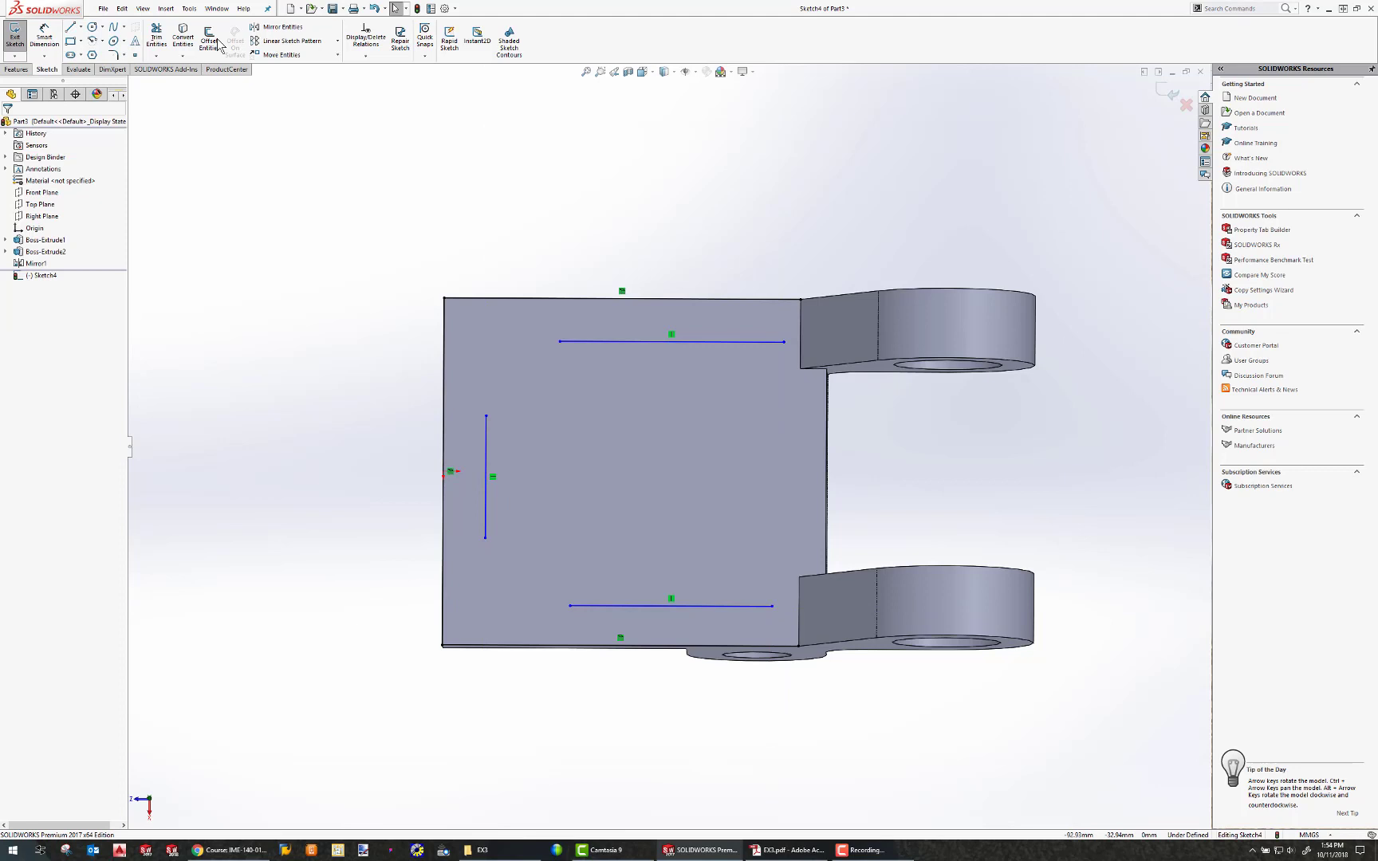
Dimension each of the three inner lines 8 mm from its parallel outer edge of the base.
{"action": "left_click", "coordinate": [60, 36]}
{"action": "left_click", "coordinate": [632, 342]}
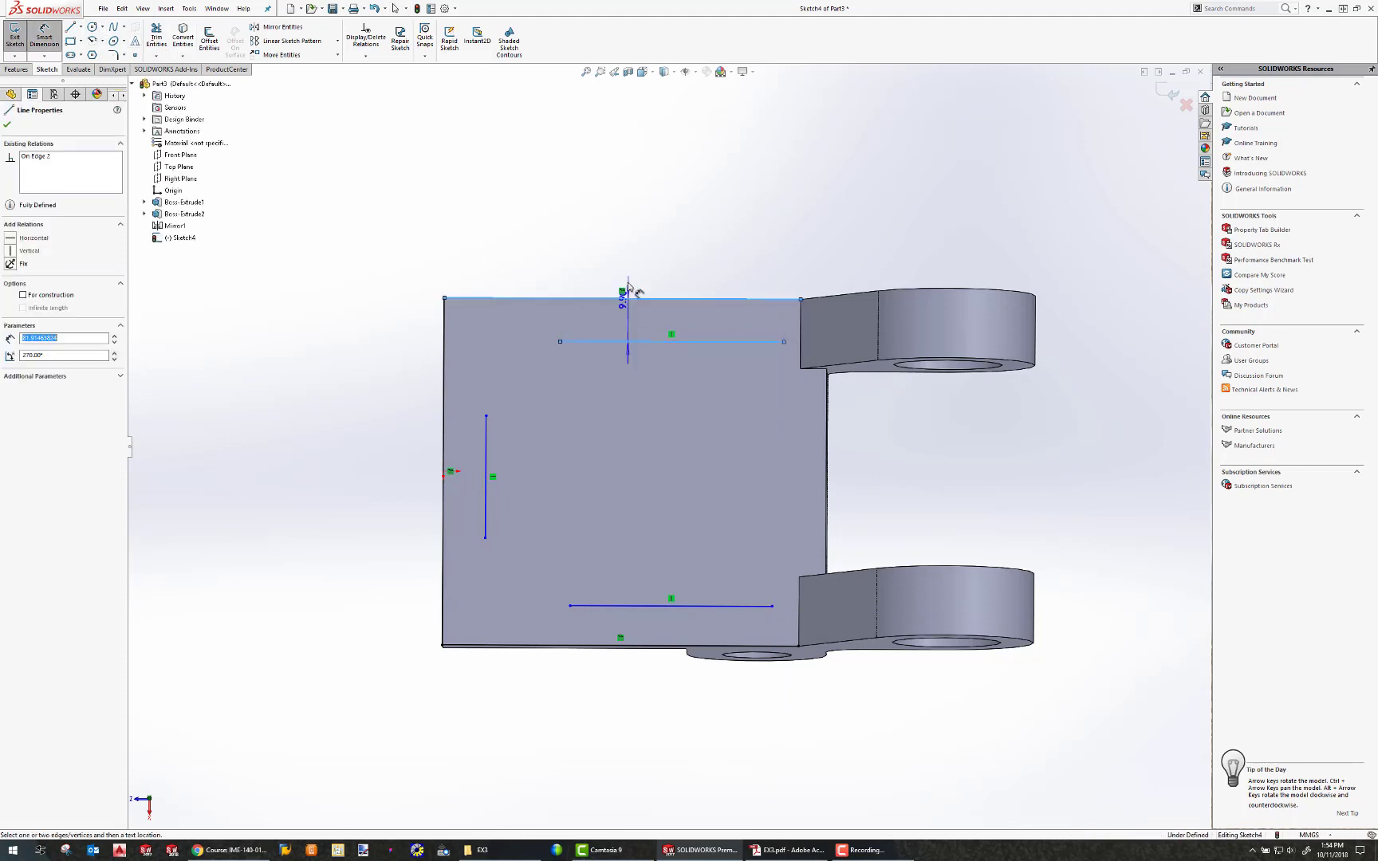
{"action": "left_click", "coordinate": [619, 243]}
{"action": "type", "text": "8"}
{"action": "key", "text": "Return"}
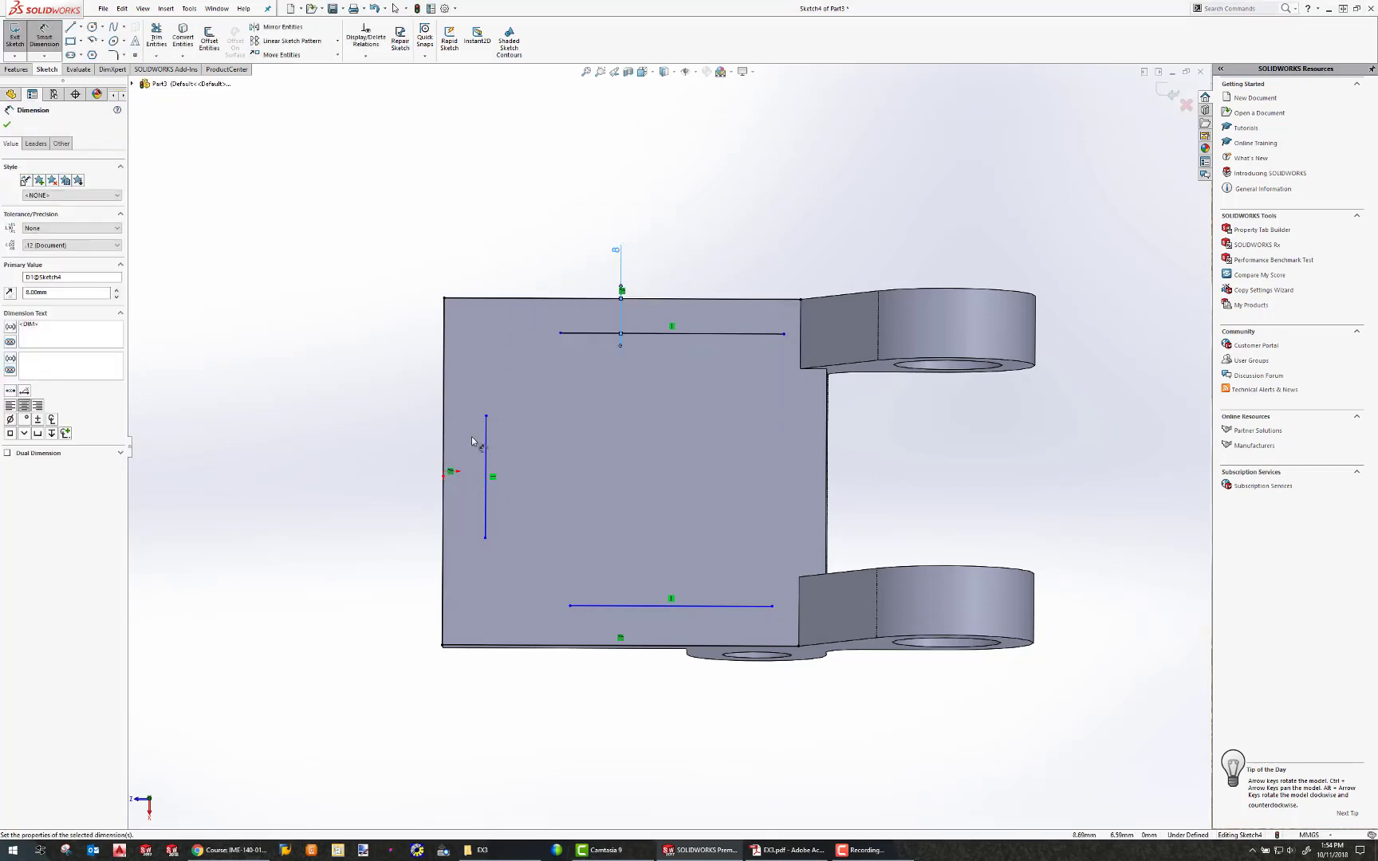
{"action": "left_click", "coordinate": [484, 443]}
{"action": "left_click", "coordinate": [444, 443]}
{"action": "left_click", "coordinate": [424, 443]}
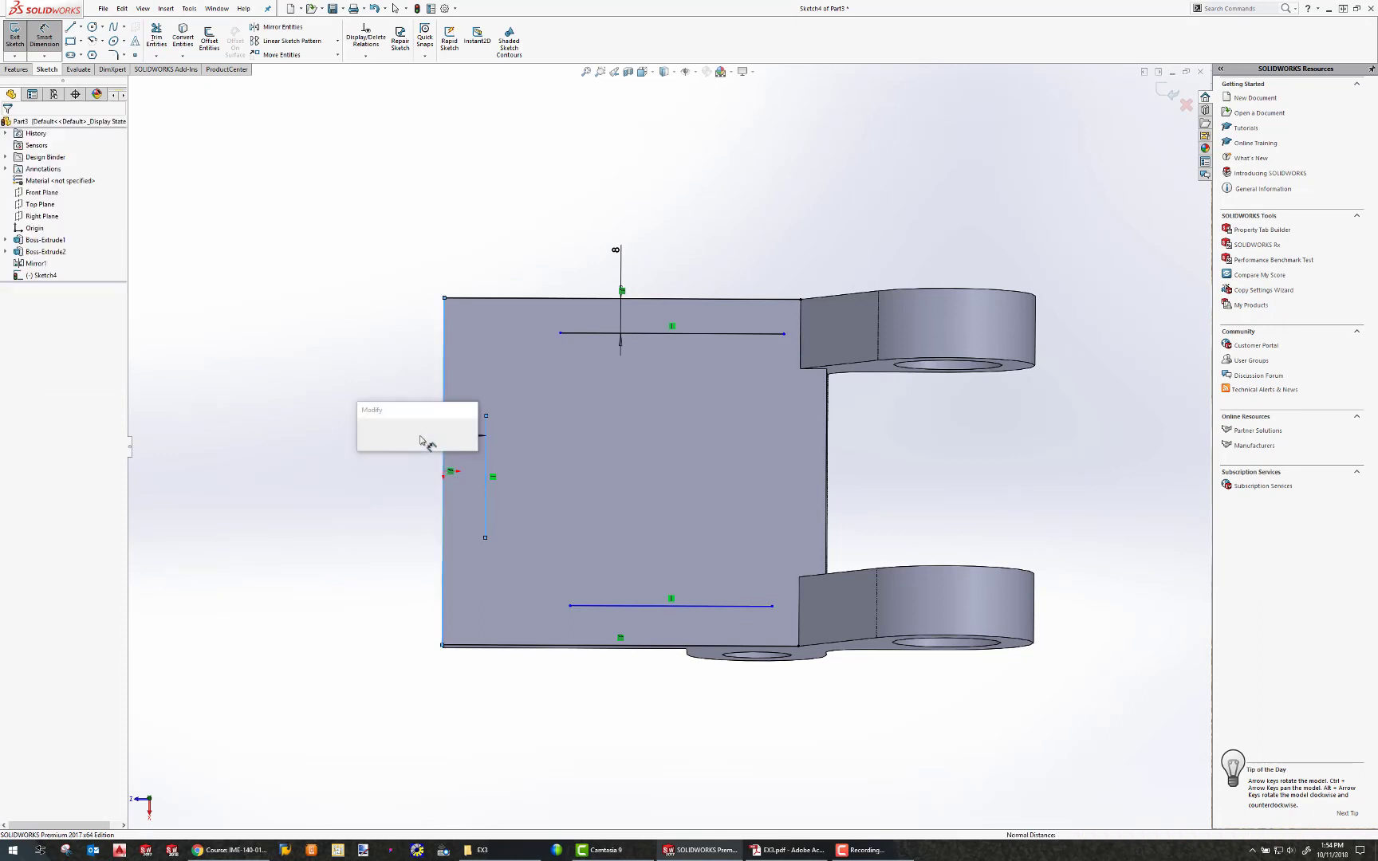
{"action": "type", "text": "8.00mm"}
{"action": "key", "text": "Return"}
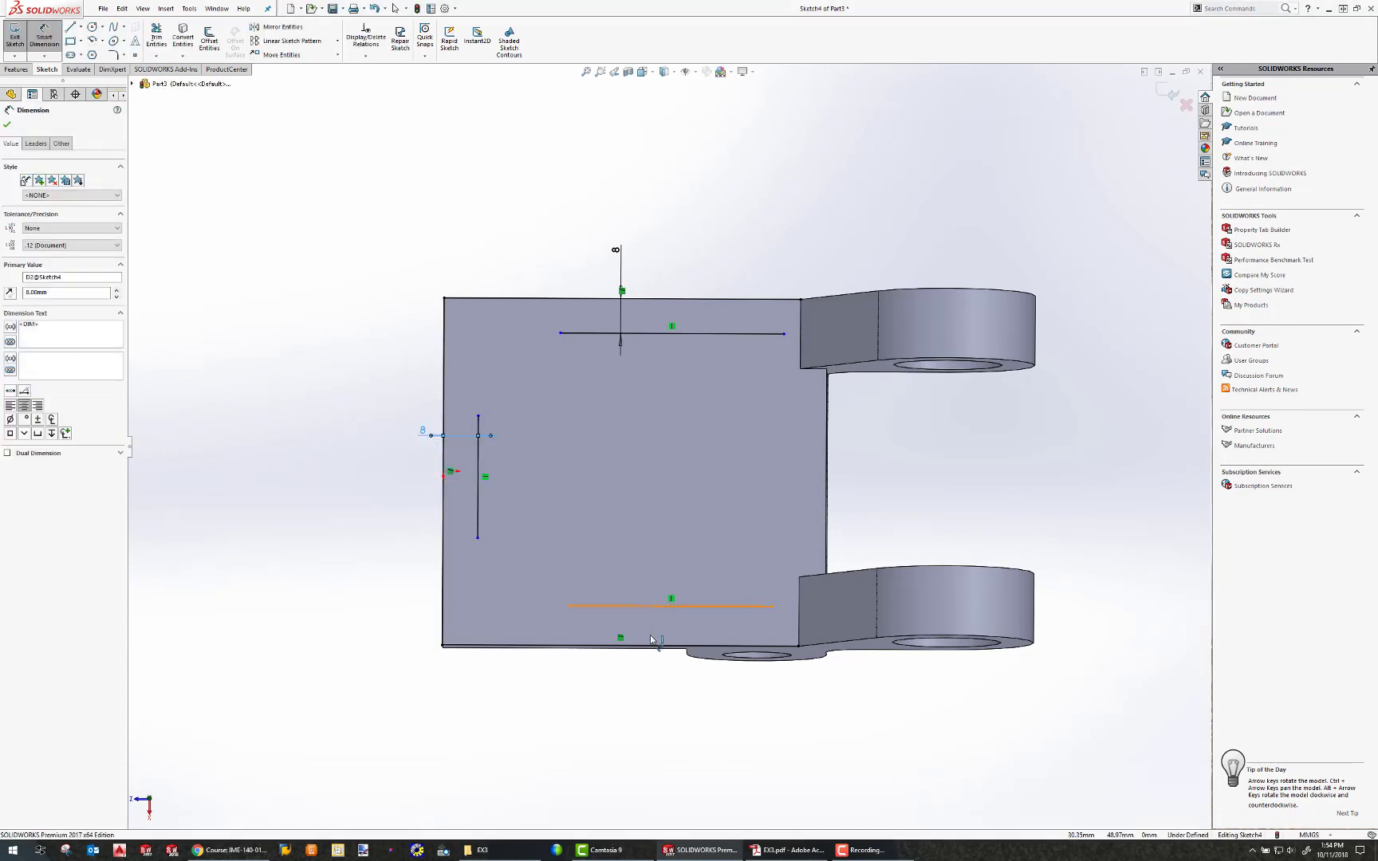
{"action": "left_click", "coordinate": [656, 606]}
{"action": "left_click", "coordinate": [644, 644]}
{"action": "left_click", "coordinate": [645, 709]}
{"action": "type", "text": "8"}
{"action": "key", "text": "Return"}
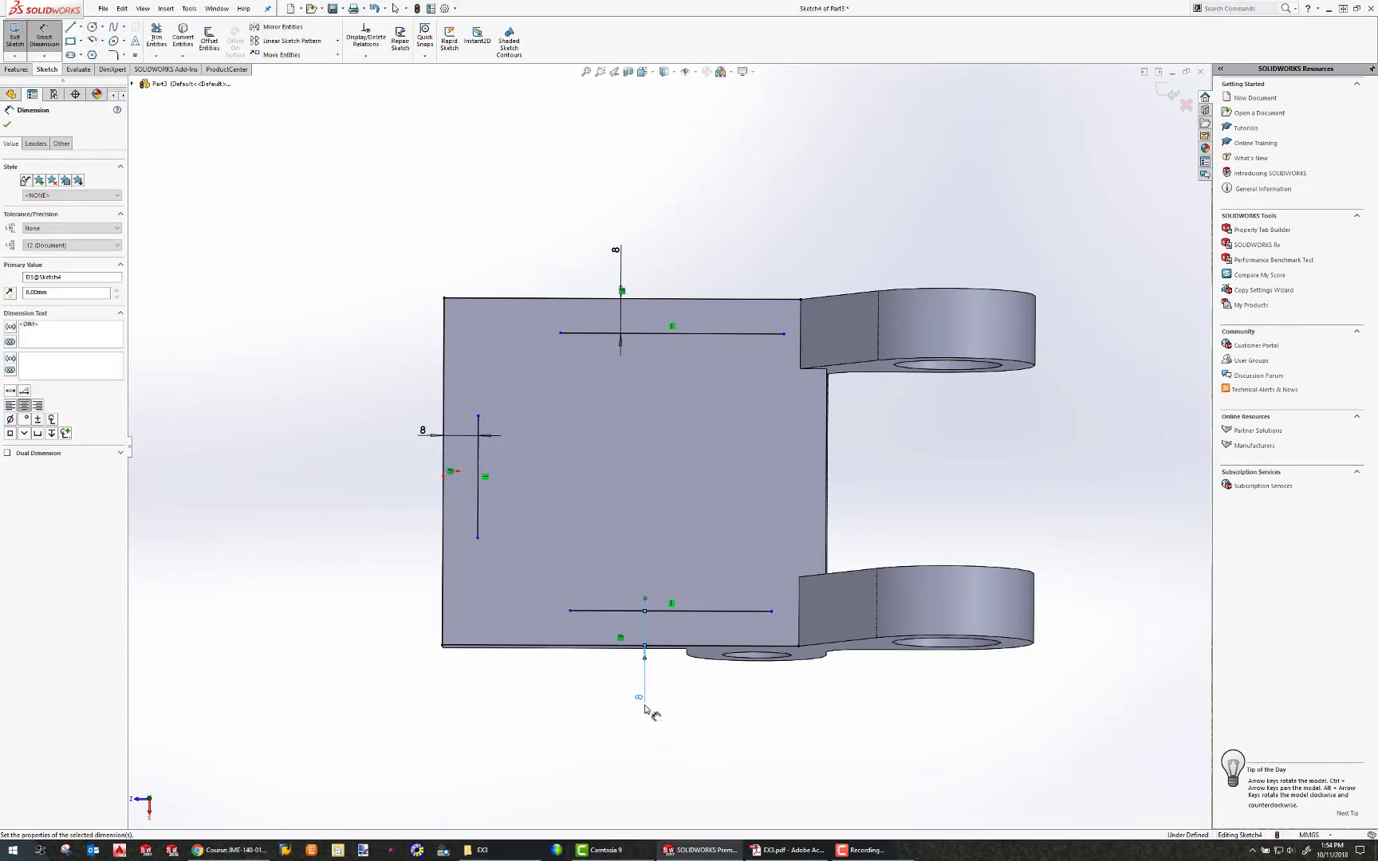
{"action": "key", "text": "Escape"}
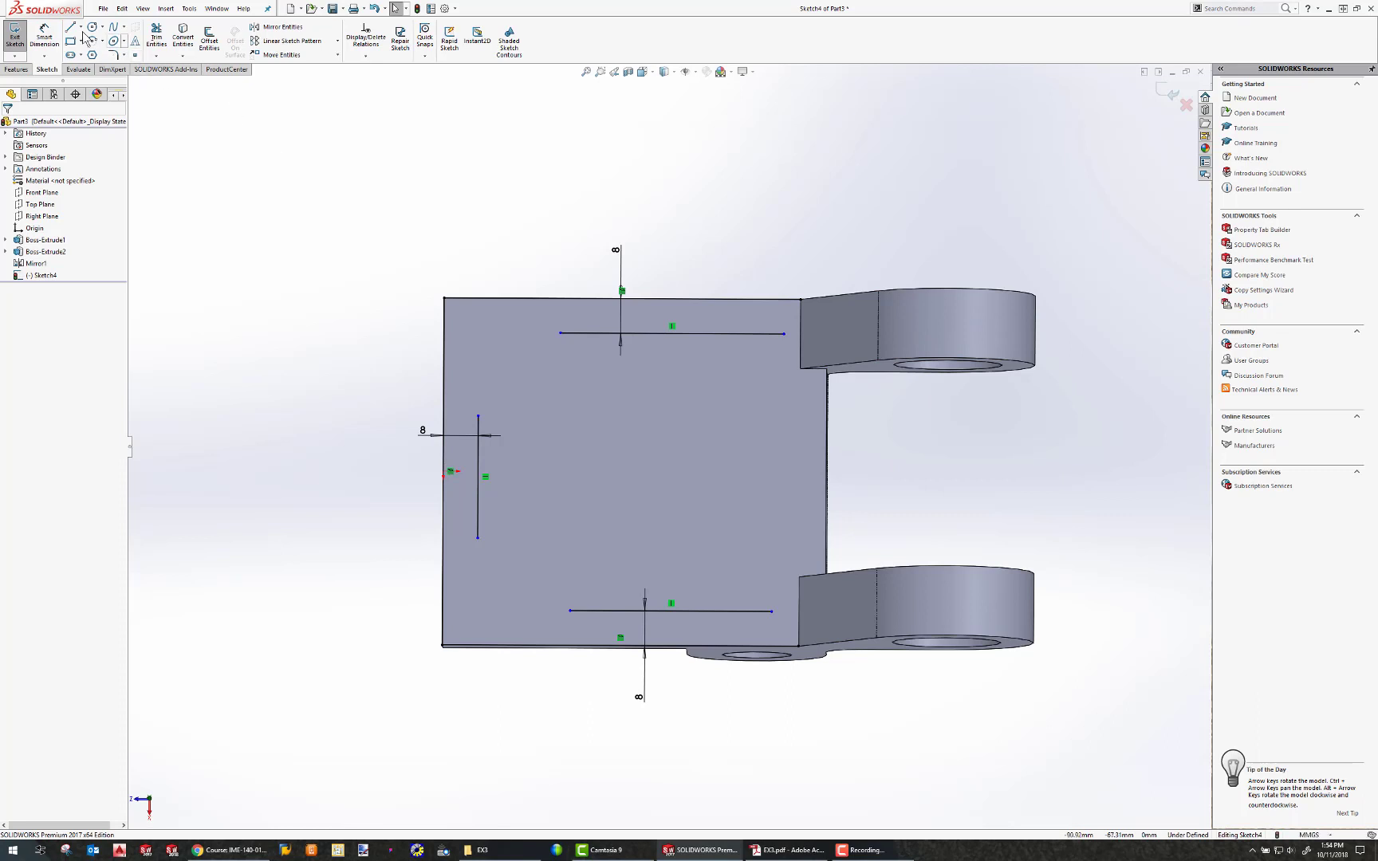
Extend the upper inner line into the upper lug and sketch a short line joining it to the lug's edge.
{"action": "left_click", "coordinate": [81, 27]}
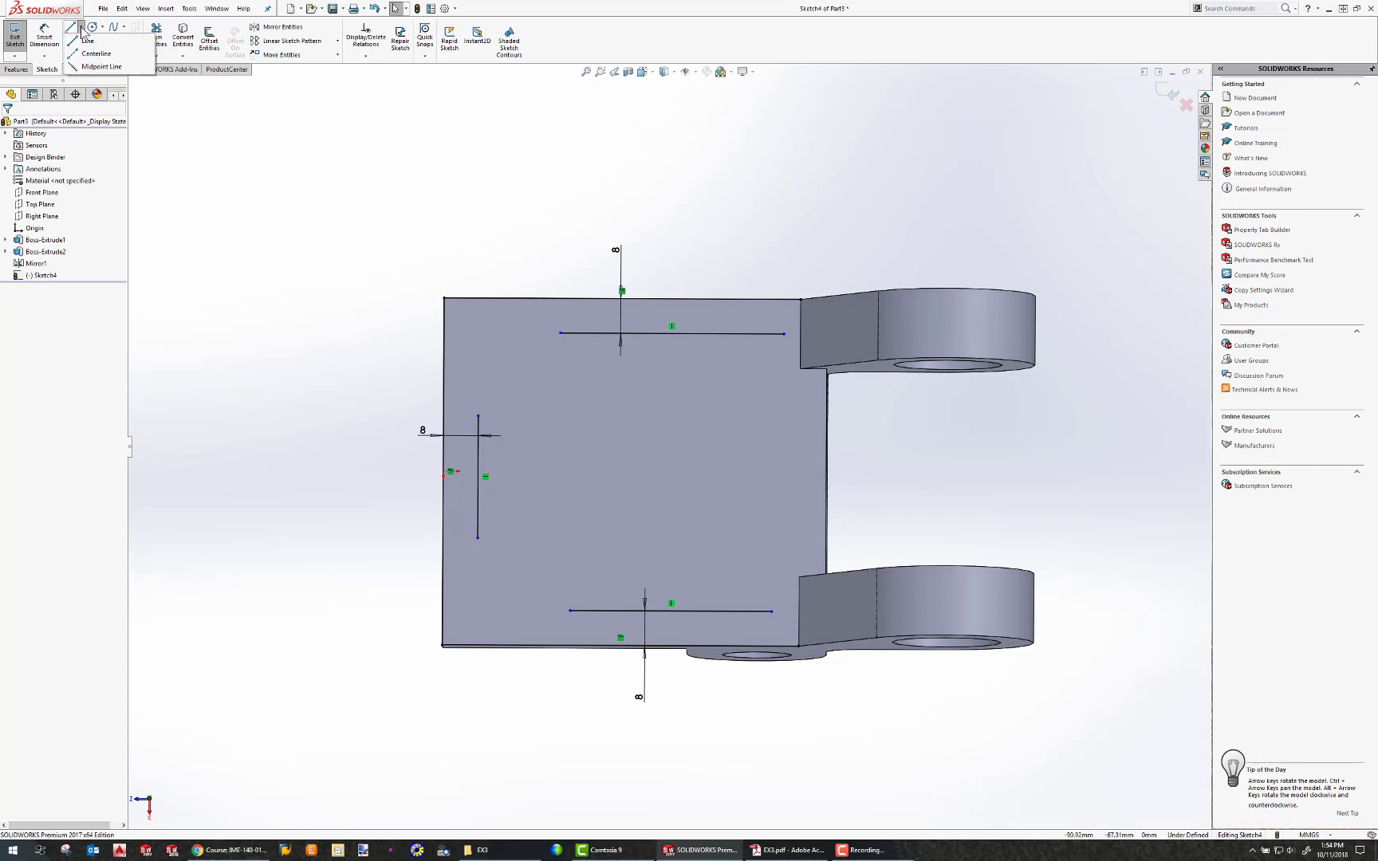
{"action": "left_click_drag", "start_coordinate": [786, 334], "coordinate": [952, 334]}
{"action": "left_click_drag", "start_coordinate": [803, 303], "coordinate": [956, 301]}
{"action": "left_click", "coordinate": [71, 27]}
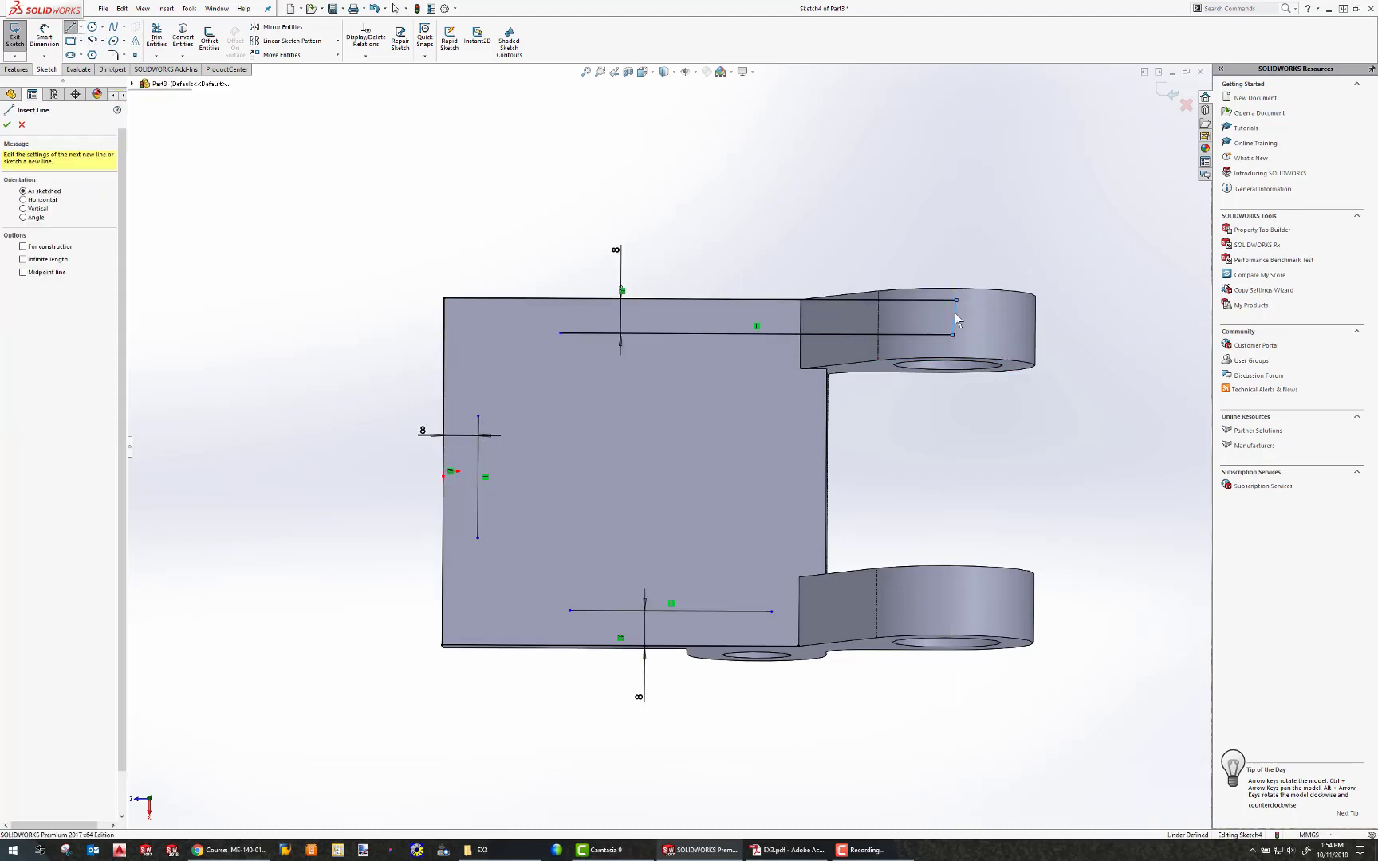
{"action": "key", "text": "Escape"}
{"action": "left_click", "coordinate": [949, 317]}
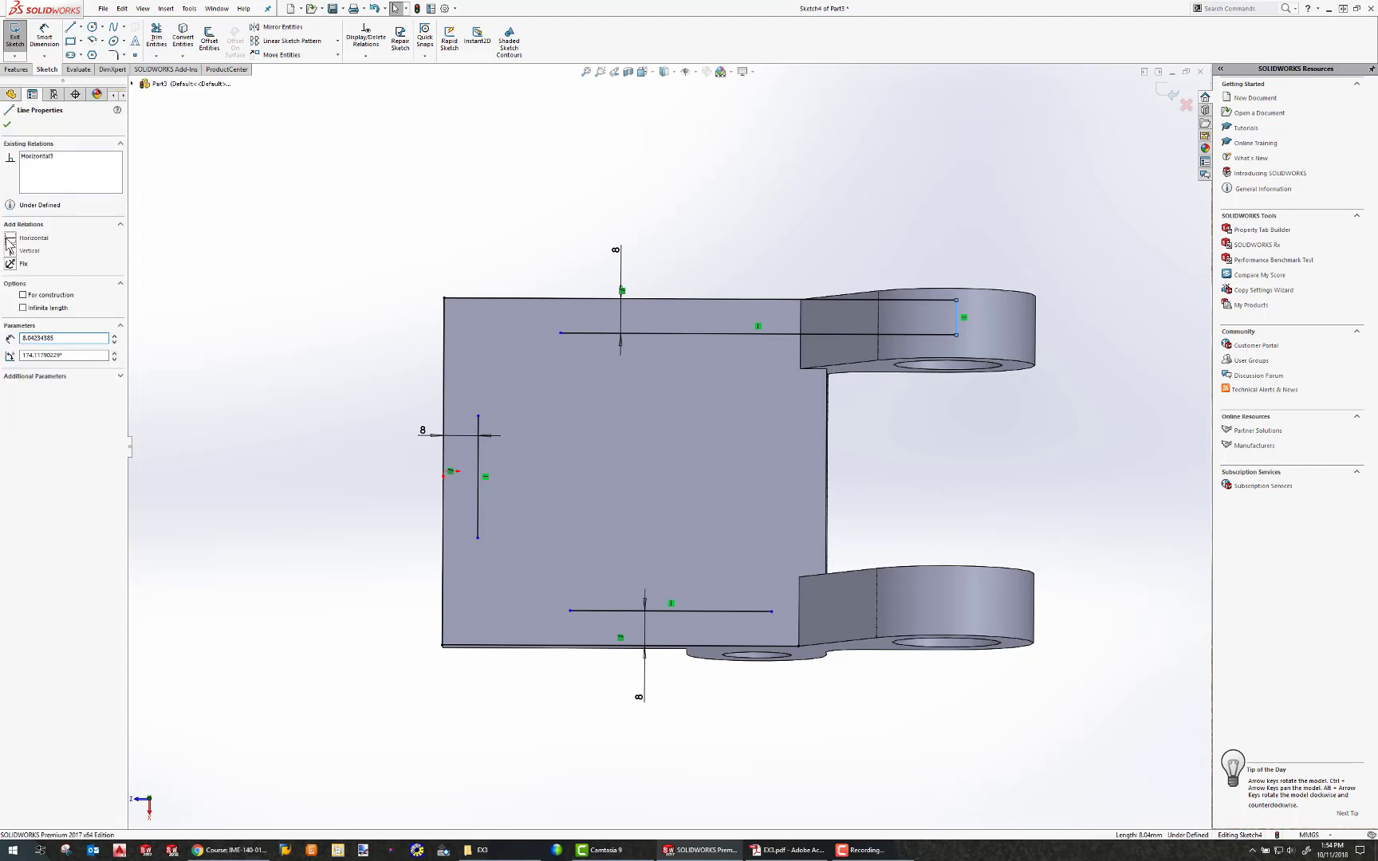
{"action": "key", "text": "Escape"}
Try to add a Midpoint relation between the line's end point and the upper lug's hole edge, then delete that relation.
{"action": "middle_click_drag", "start_coordinate": [821, 335], "coordinate": [844, 219]}
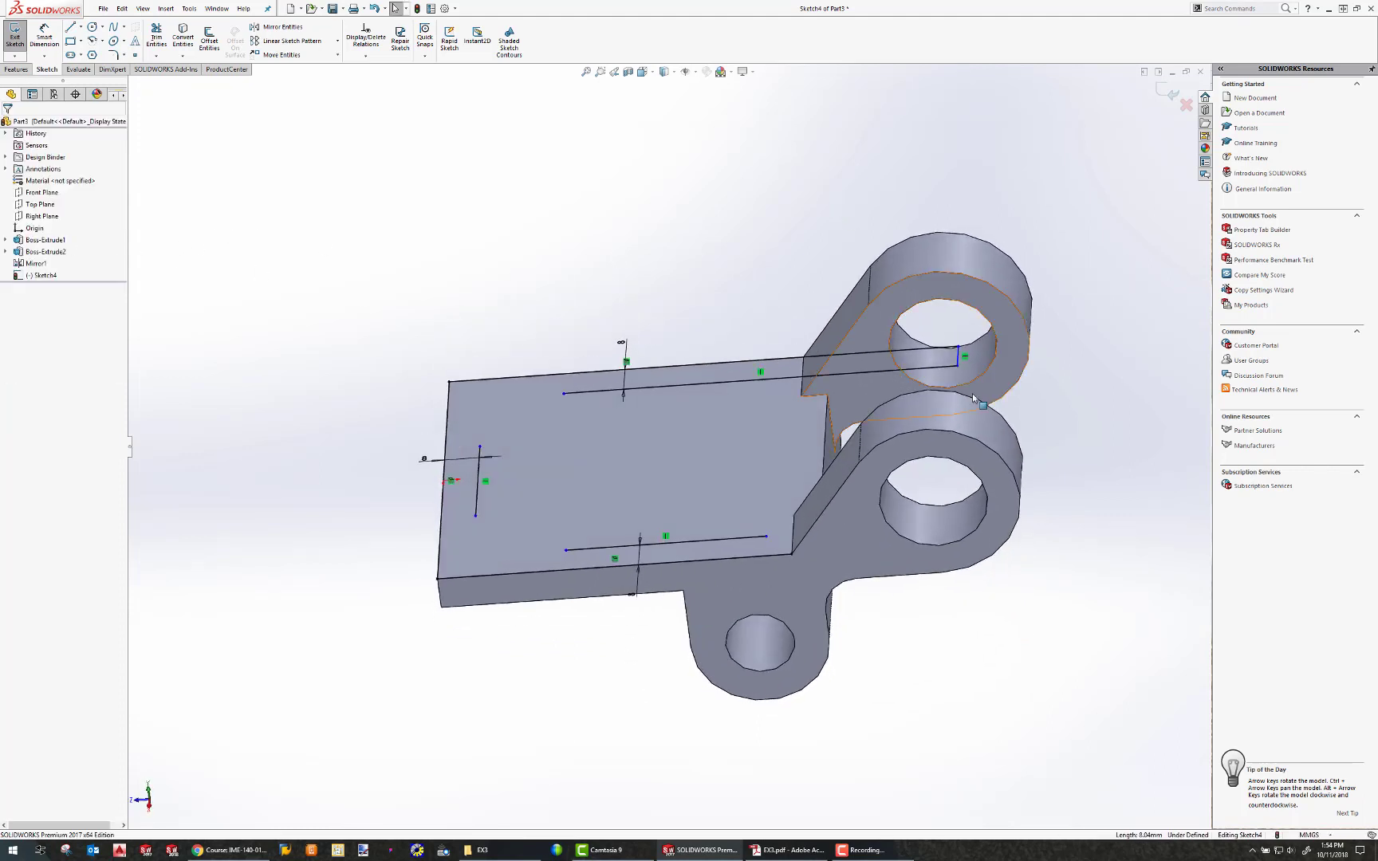
{"action": "middle_click_drag", "start_coordinate": [973, 398], "coordinate": [901, 379]}
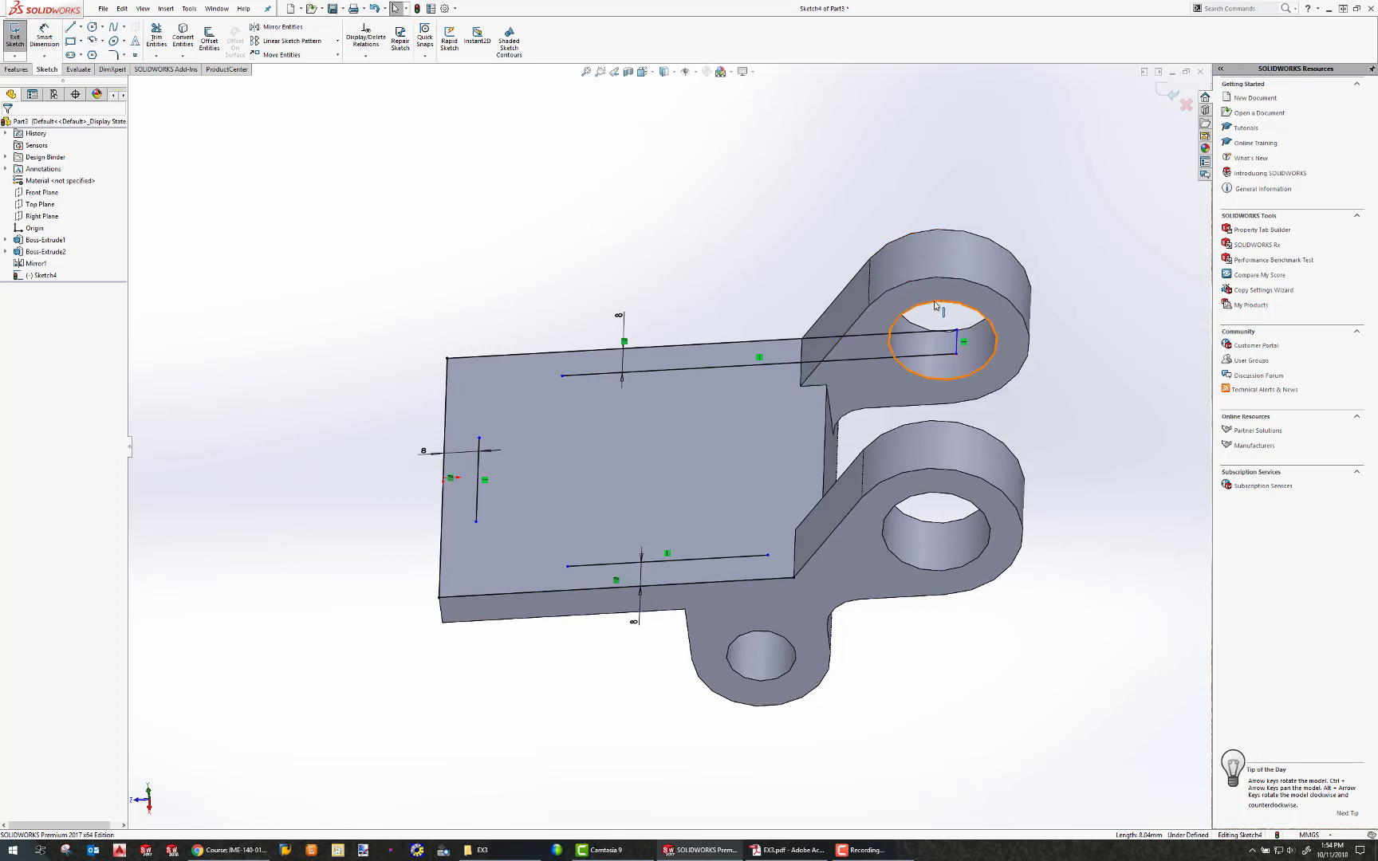
{"action": "mouse_move", "coordinate": [934, 305]}
{"action": "middle_mouse_down"}
{"action": "mouse_move", "coordinate": [942, 319]}
{"action": "mouse_move", "coordinate": [944, 306]}
{"action": "middle_mouse_up"}
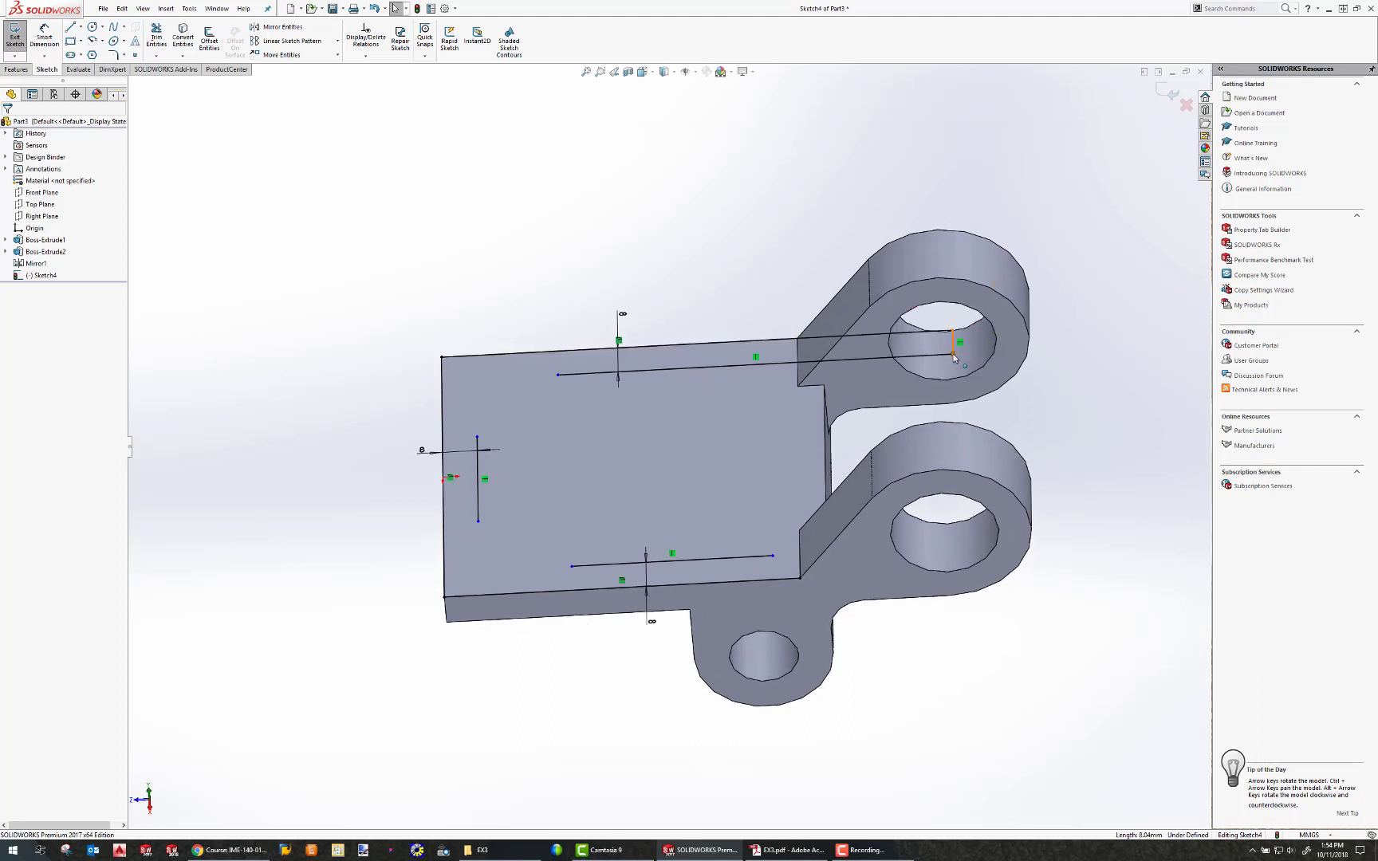
{"action": "left_click", "coordinate": [952, 355]}
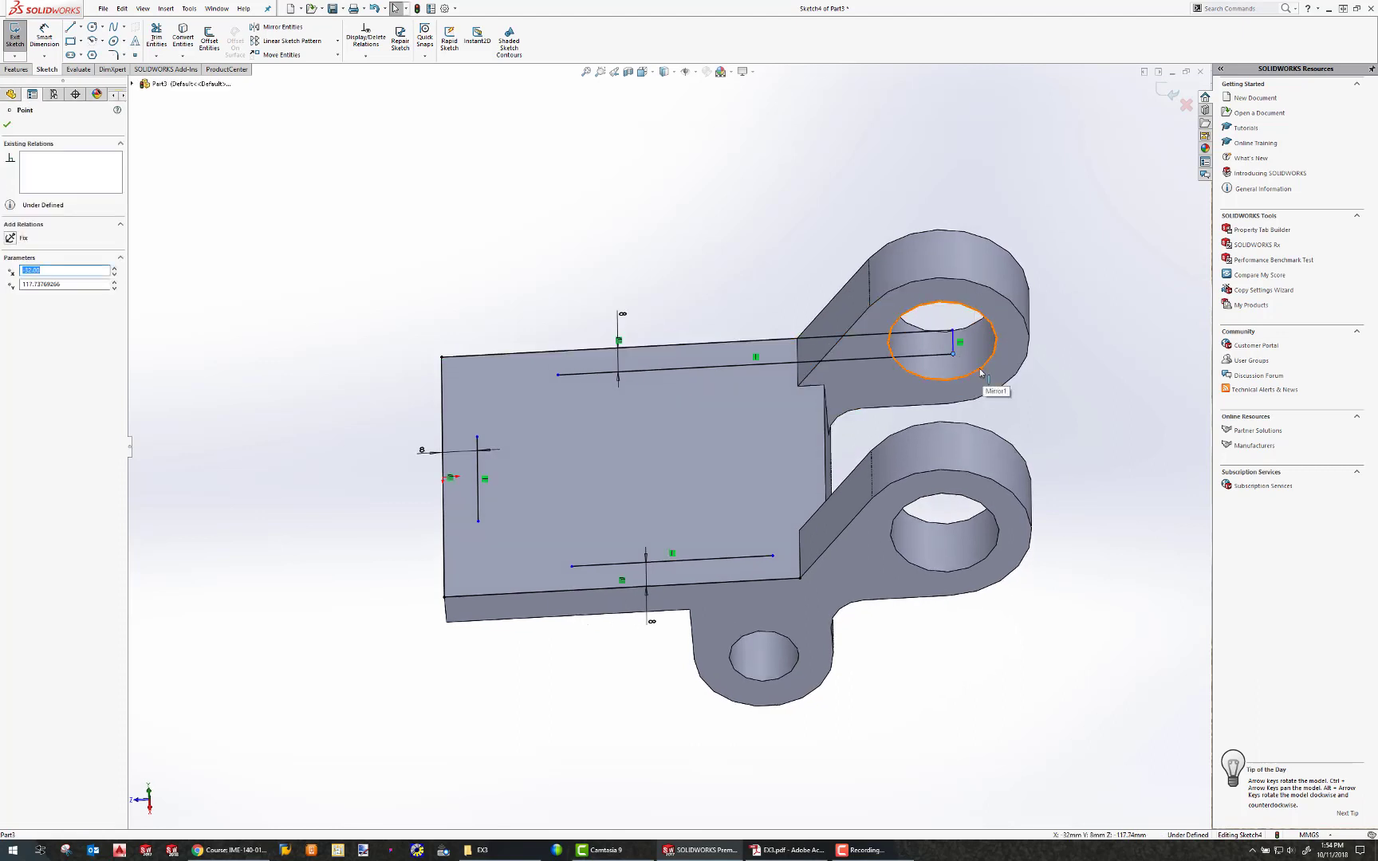
{"action": "left_click", "coordinate": [979, 369], "text": "ctrl"}
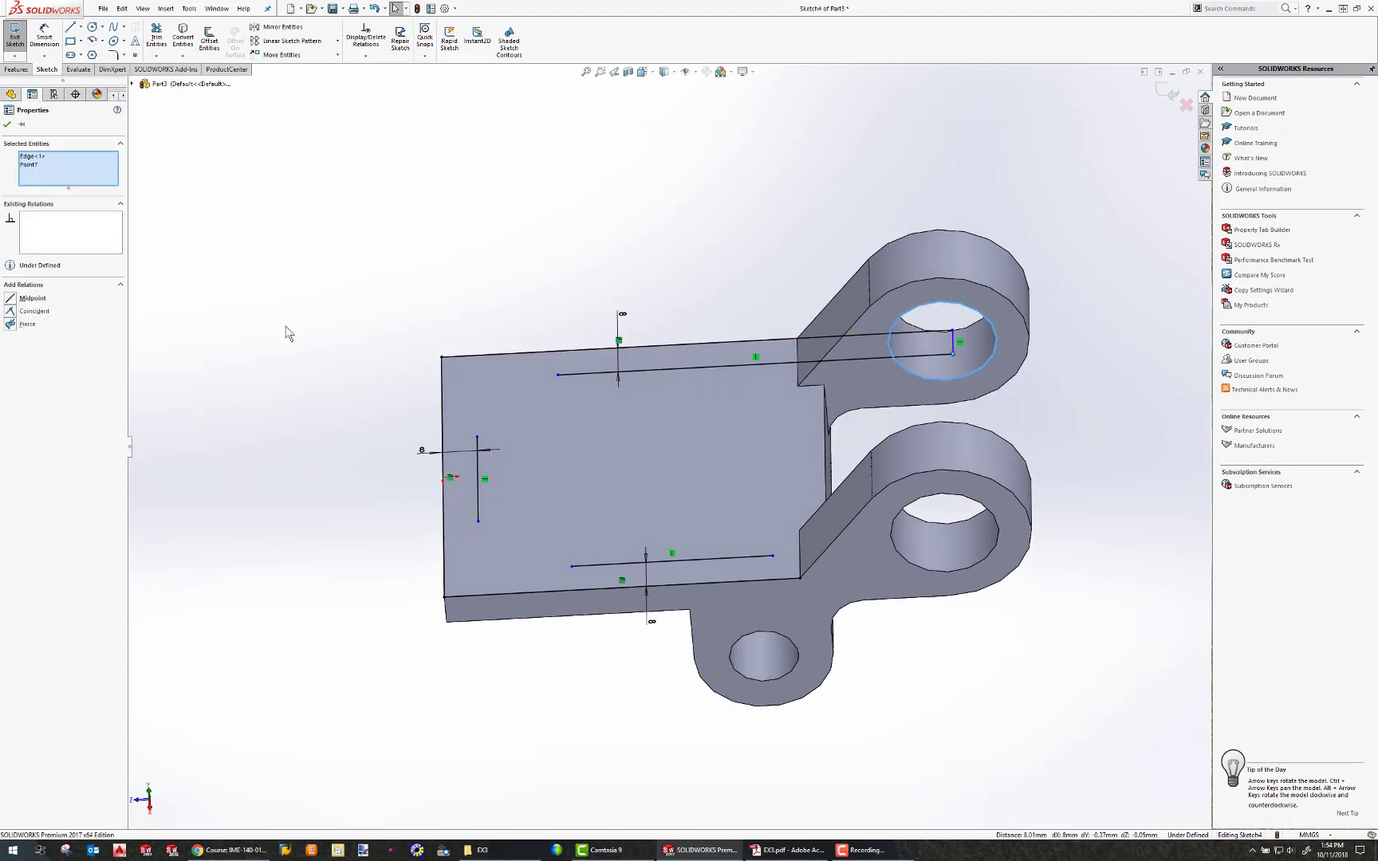
{"action": "left_click", "coordinate": [10, 299]}
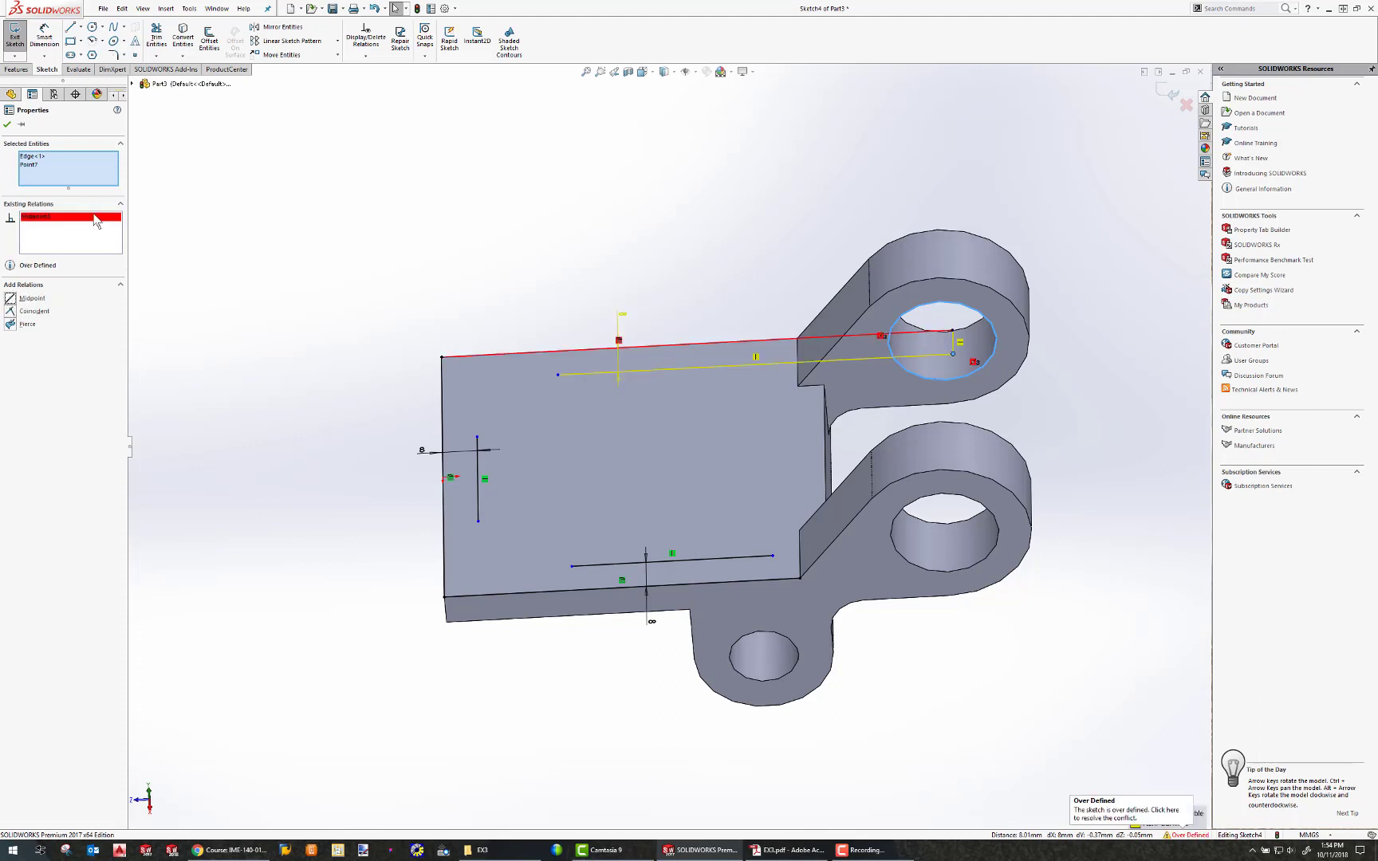
{"action": "left_click", "coordinate": [67, 216]}
{"action": "key", "text": "Delete"}
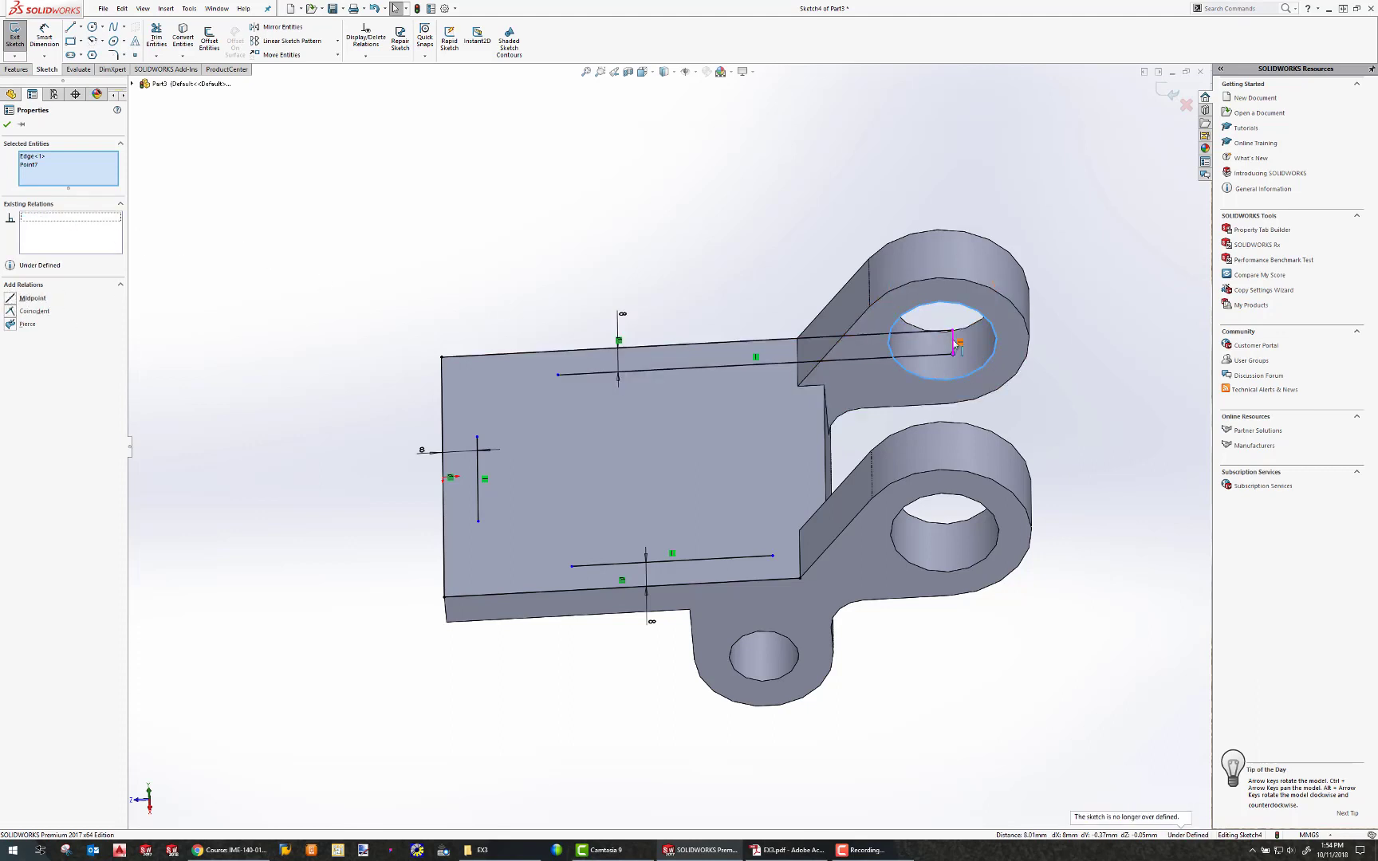
Move the line's end point and add a Midpoint relation between it and the upper lug's edge.
{"action": "left_click_drag", "start_coordinate": [954, 344], "coordinate": [905, 346]}
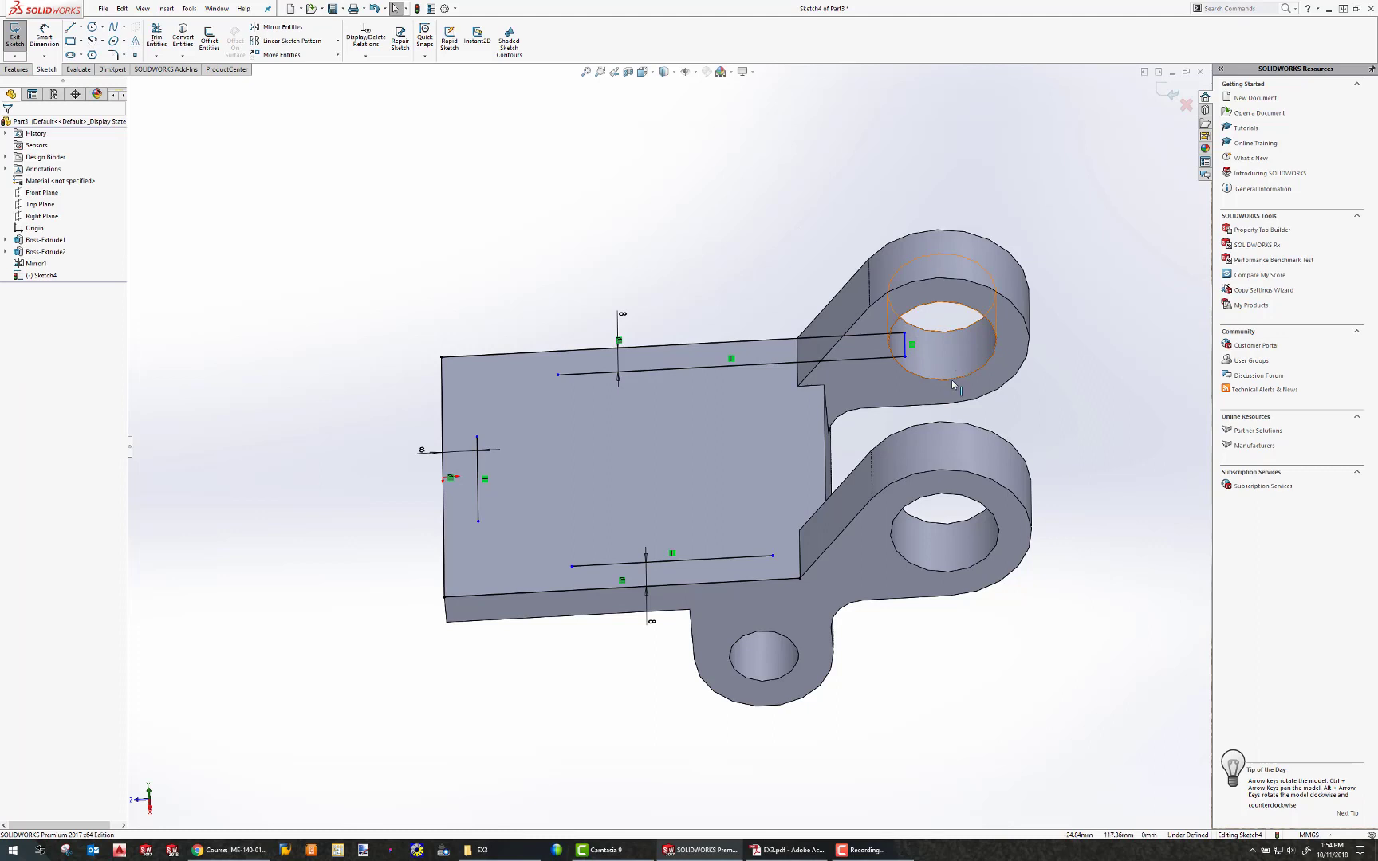
{"action": "mouse_move", "coordinate": [951, 381]}
{"action": "middle_mouse_down"}
{"action": "mouse_move", "coordinate": [947, 440]}
{"action": "mouse_move", "coordinate": [912, 341]}
{"action": "middle_mouse_up"}
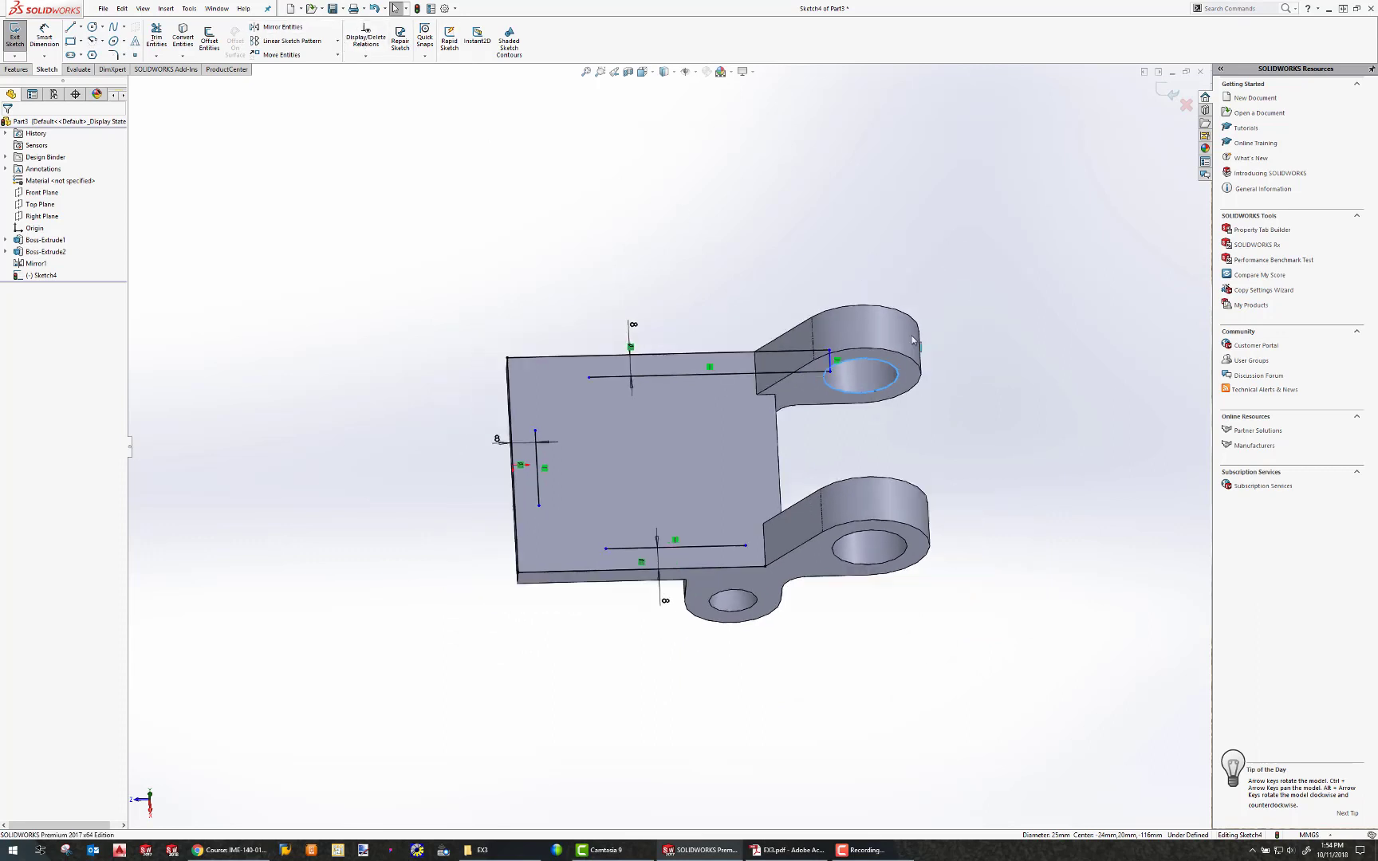
{"action": "scroll", "coordinate": [913, 341], "scroll_direction": "up", "scroll_amount": 4}
{"action": "scroll", "coordinate": [766, 412], "scroll_direction": "down", "scroll_amount": 5}
{"action": "middle_click_drag", "start_coordinate": [656, 444], "coordinate": [717, 398]}
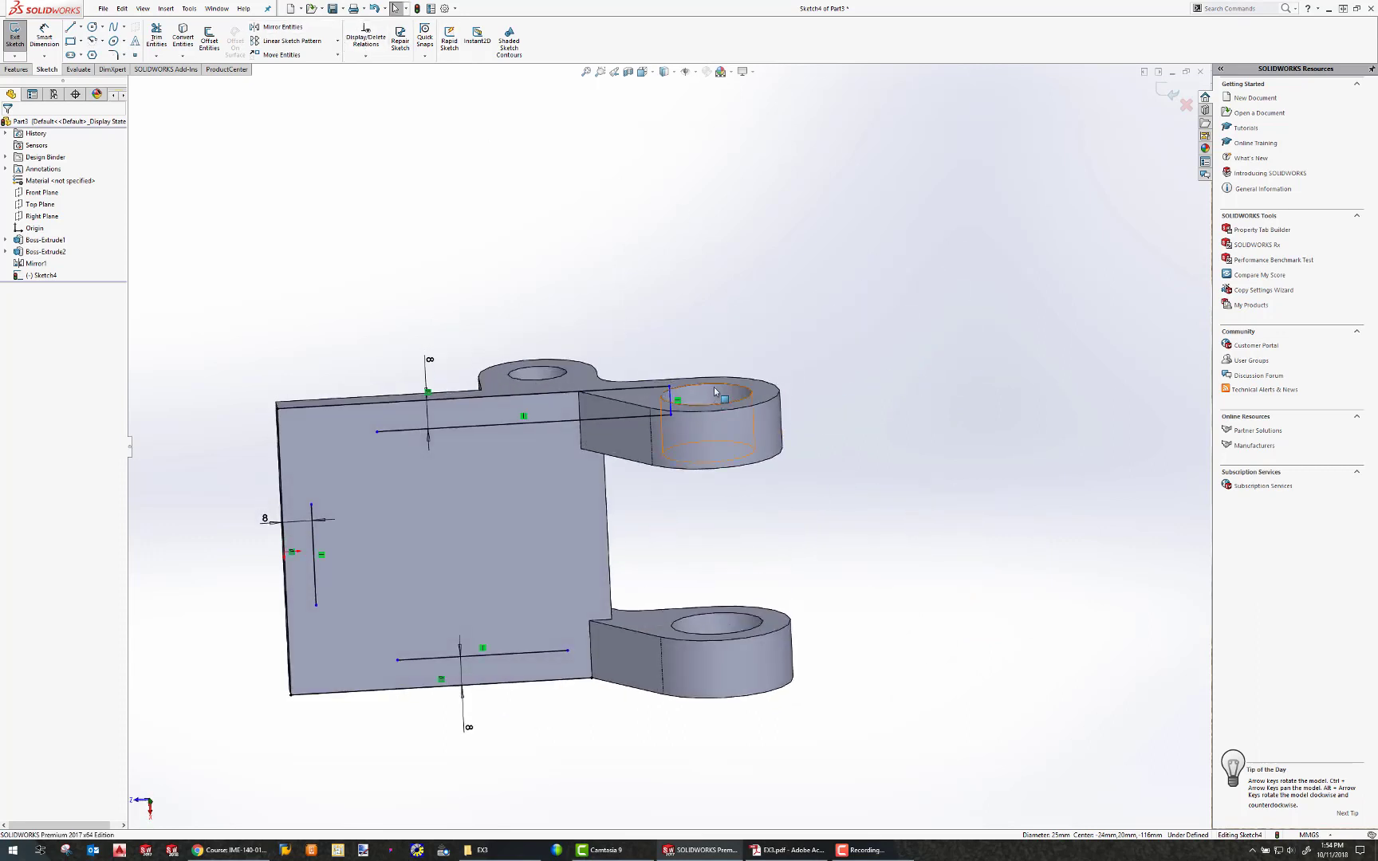
{"action": "left_click", "coordinate": [683, 387]}
{"action": "left_click", "coordinate": [717, 386], "text": "ctrl"}
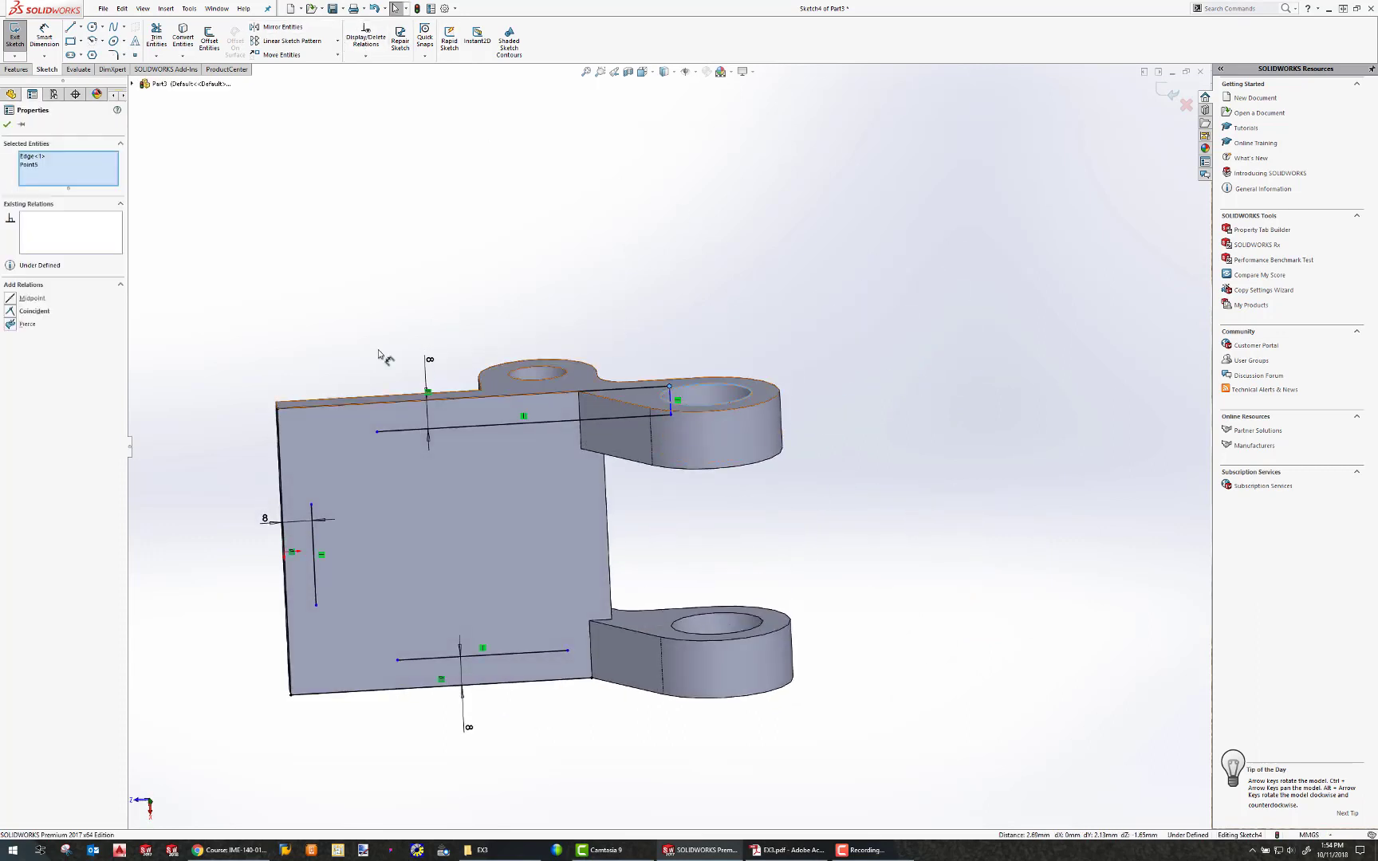
{"action": "left_click", "coordinate": [10, 298]}
{"action": "left_click", "coordinate": [599, 292]}
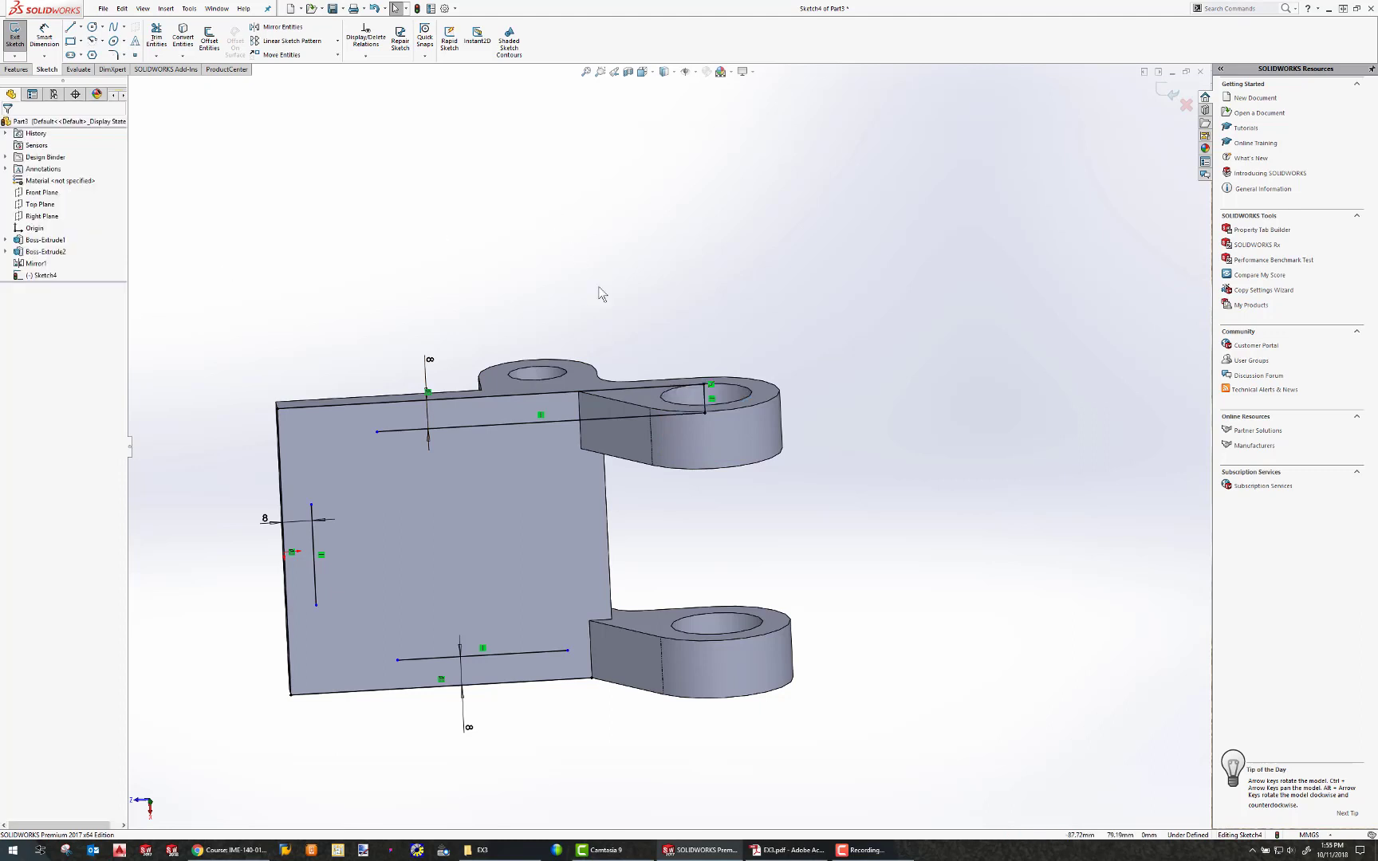
Examine the end point's position on the upper lug from closer and rotated views.
{"action": "middle_click_drag", "start_coordinate": [600, 291], "coordinate": [661, 359]}
{"action": "scroll", "coordinate": [712, 415], "scroll_direction": "up", "scroll_amount": 4}
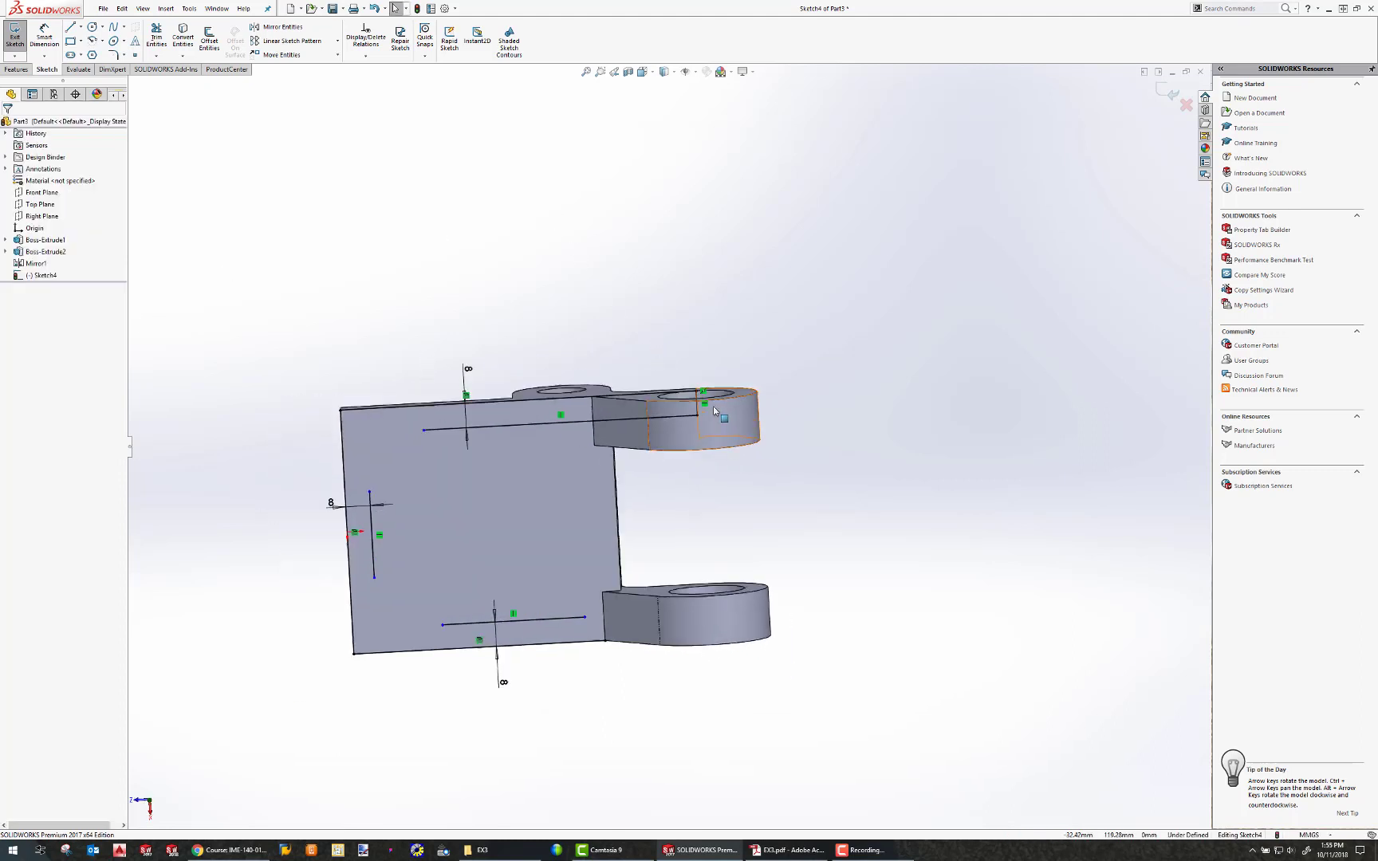
{"action": "scroll", "coordinate": [704, 427], "scroll_direction": "down", "scroll_amount": 5}
{"action": "scroll", "coordinate": [668, 443], "scroll_direction": "down", "scroll_amount": 4}
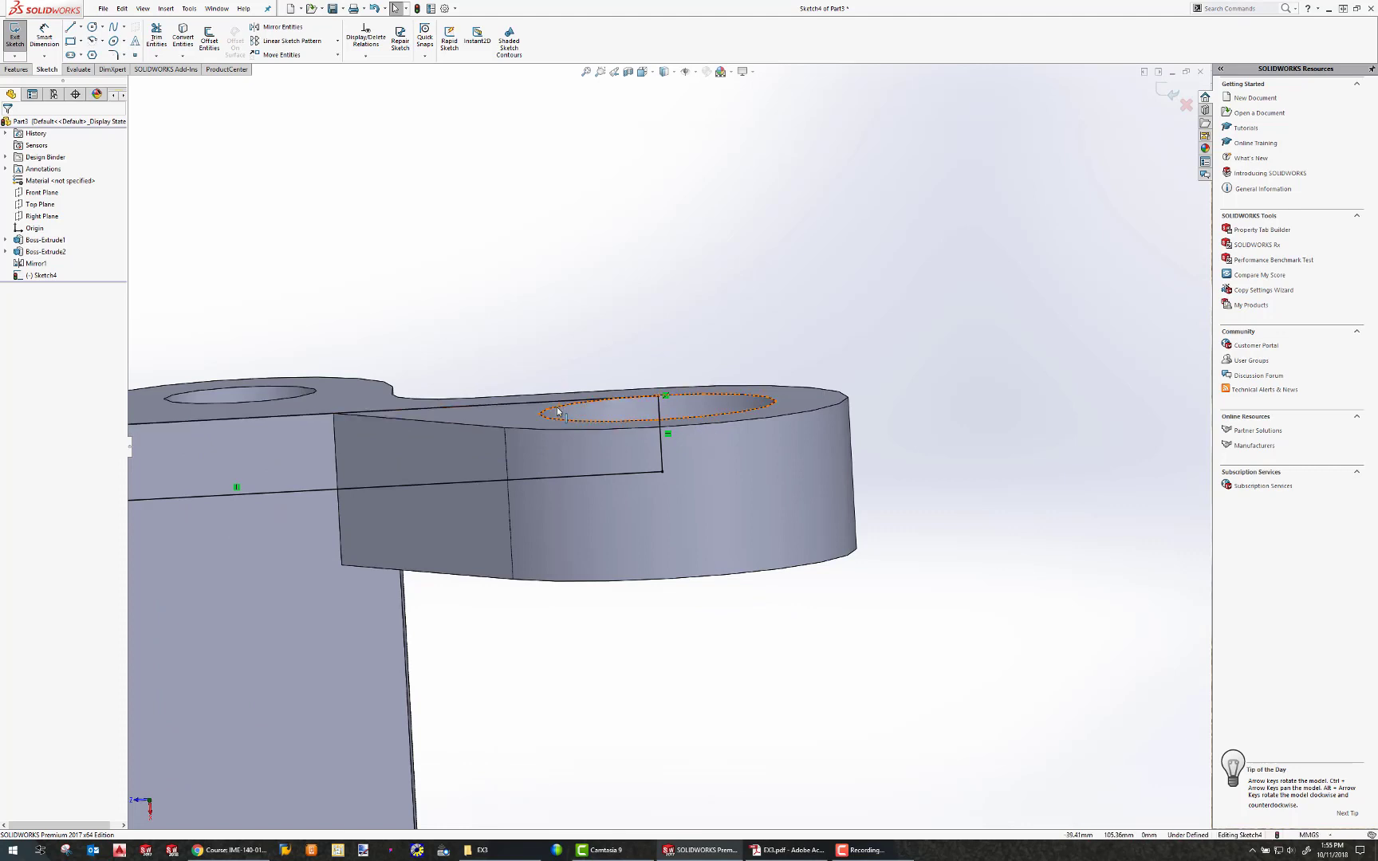
{"action": "left_click", "coordinate": [661, 396]}
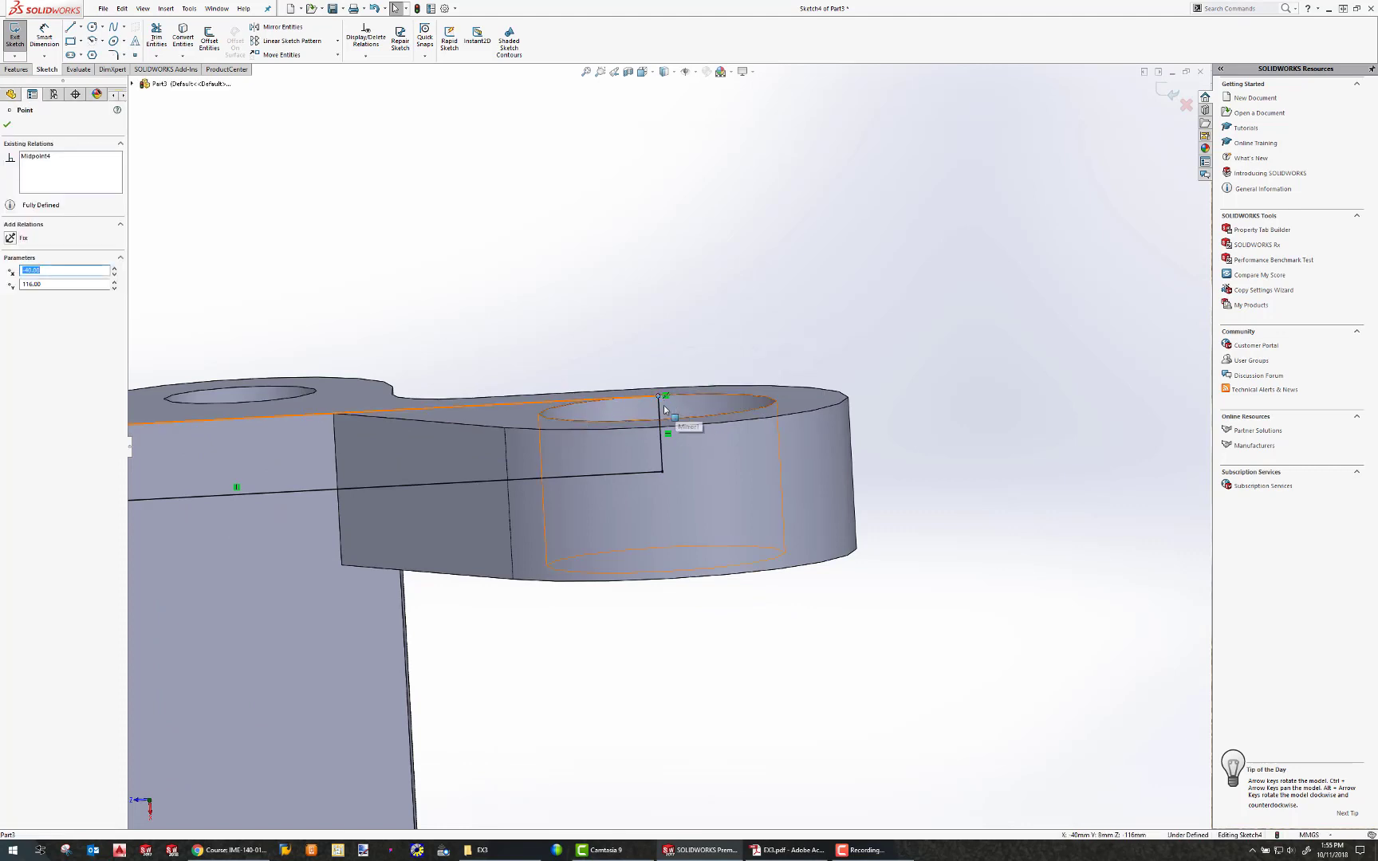
{"action": "middle_click_drag", "start_coordinate": [655, 426], "coordinate": [648, 397]}
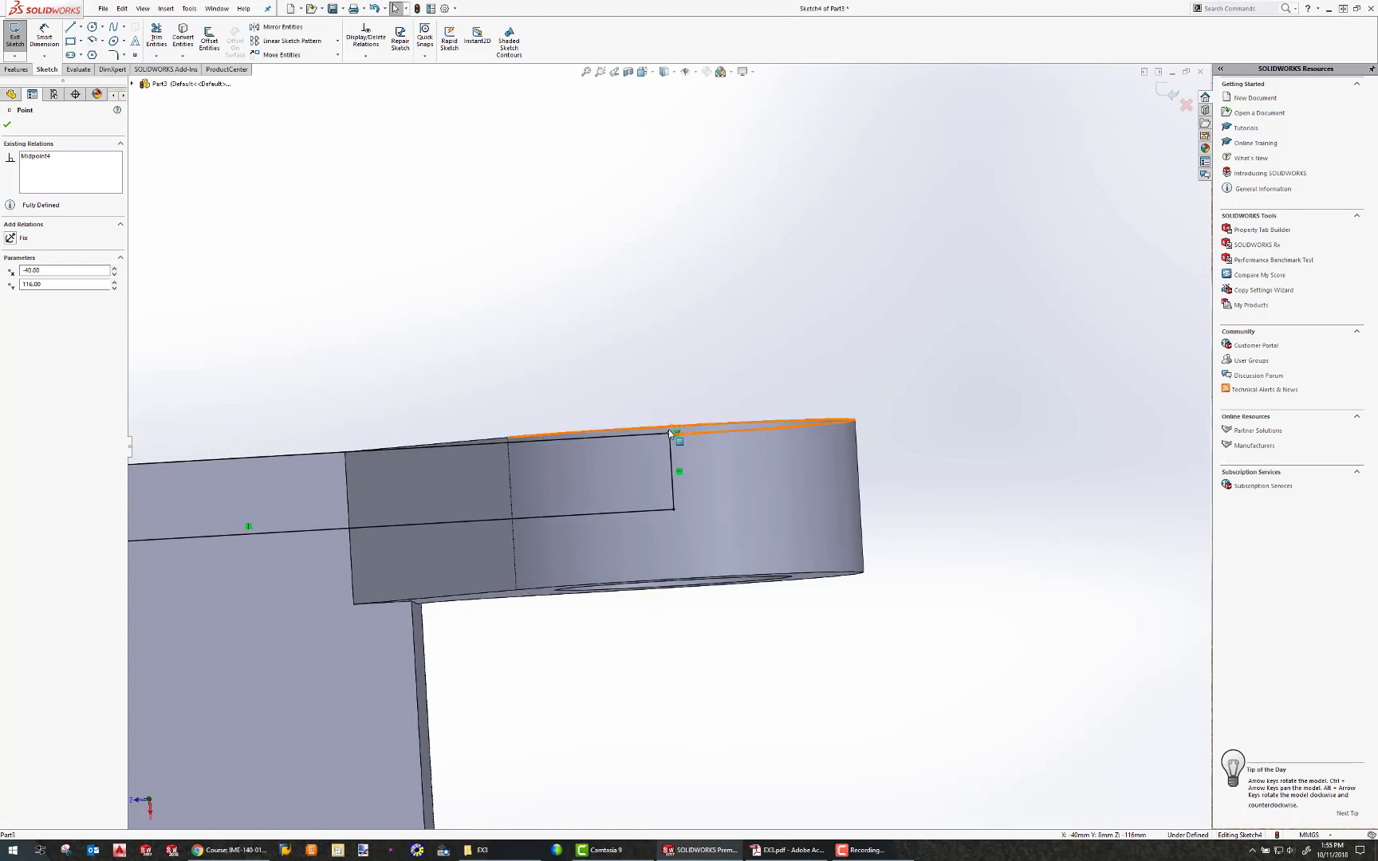
{"action": "scroll", "coordinate": [685, 435], "scroll_direction": "up", "scroll_amount": 5}
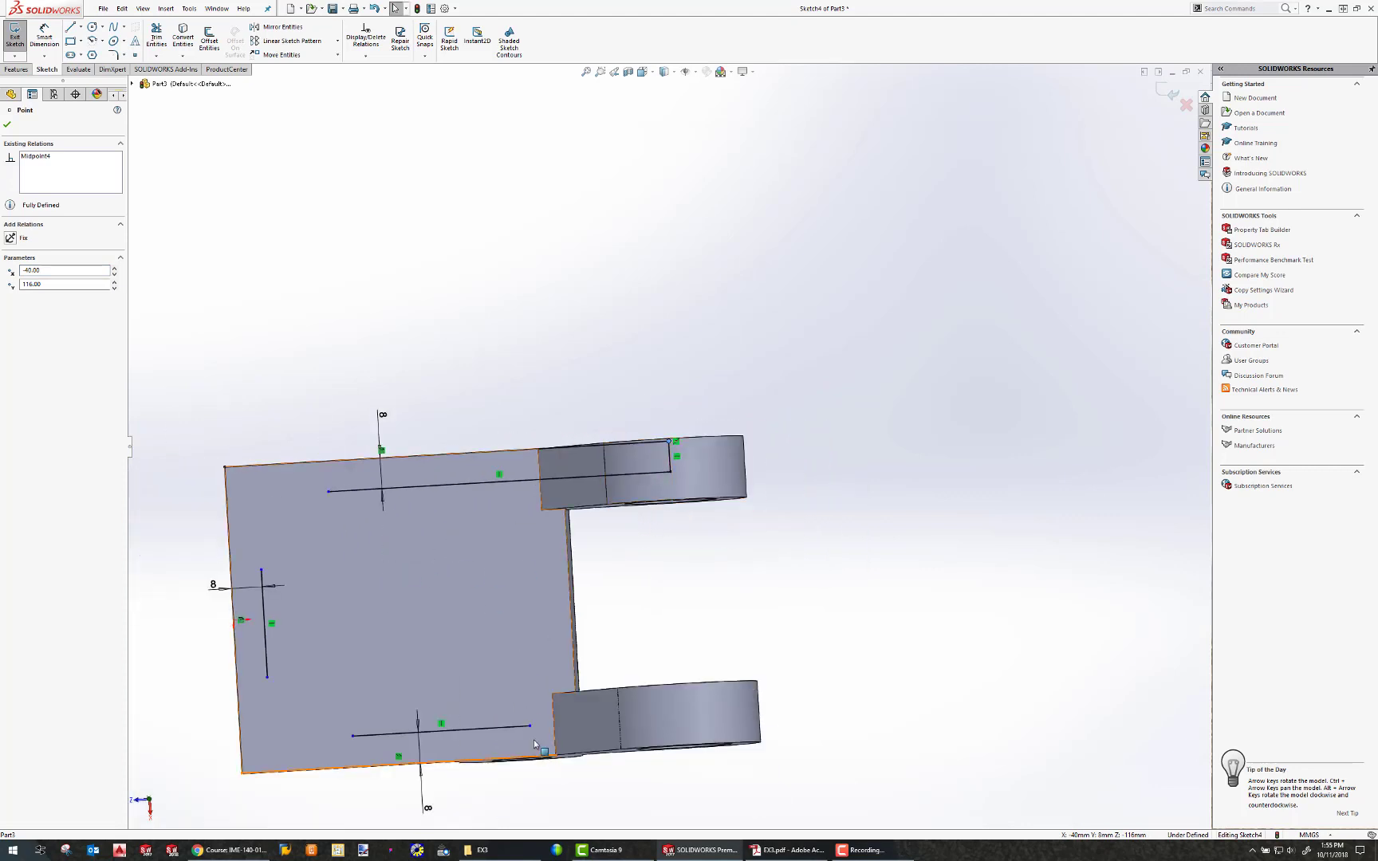
Reposition the lower inner line's end point onto the lower lug's hole edge.
{"action": "mouse_move", "coordinate": [530, 730]}
{"action": "left_mouse_down"}
{"action": "mouse_move", "coordinate": [661, 732]}
{"action": "mouse_move", "coordinate": [562, 754]}
{"action": "mouse_move", "coordinate": [685, 742]}
{"action": "mouse_move", "coordinate": [698, 757]}
{"action": "left_mouse_up"}
{"action": "middle_click_drag", "start_coordinate": [698, 758], "coordinate": [690, 696]}
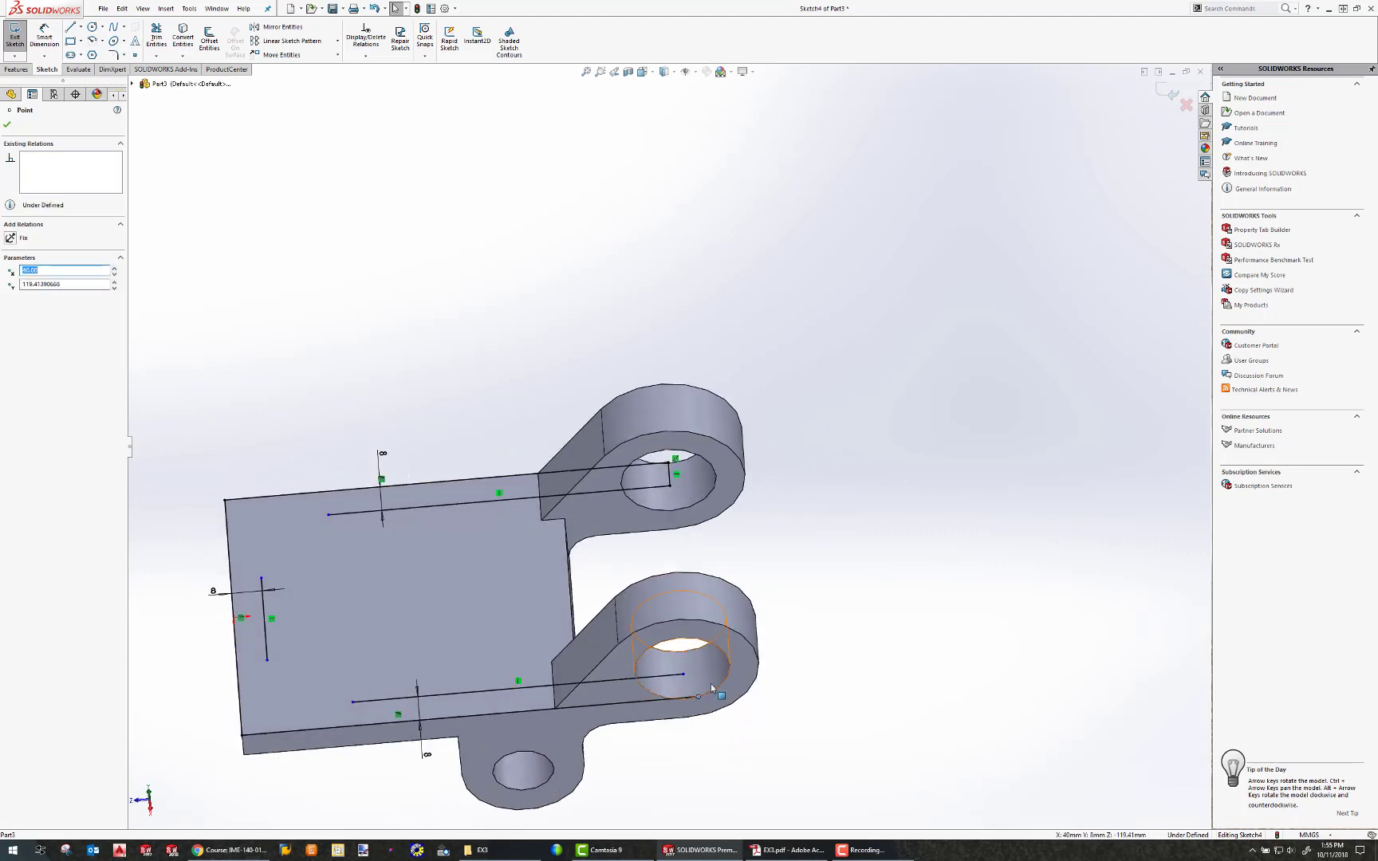
{"action": "key", "text": "Escape"}
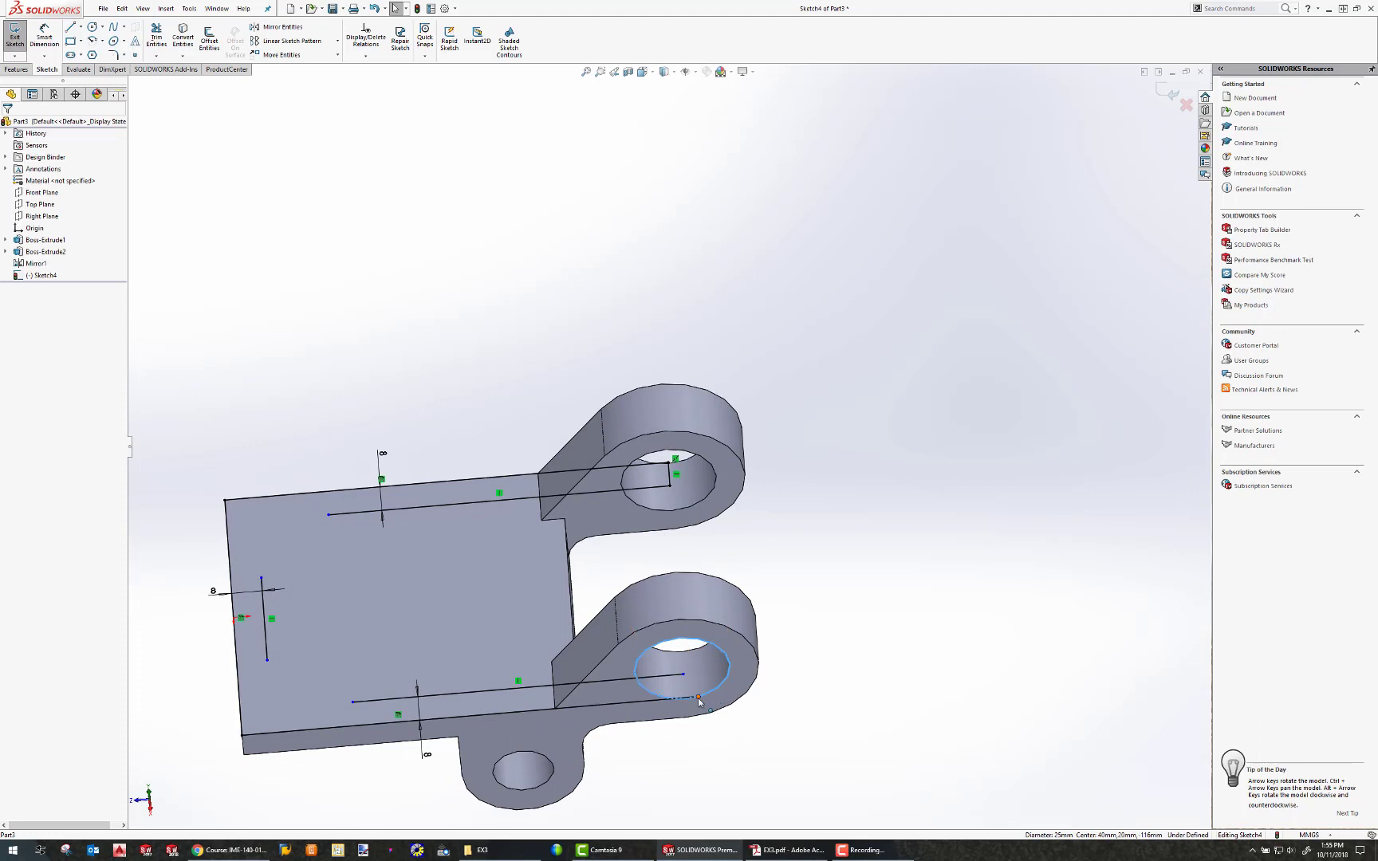
{"action": "left_click", "coordinate": [585, 652], "text": "ctrl"}
{"action": "left_click", "coordinate": [10, 308]}
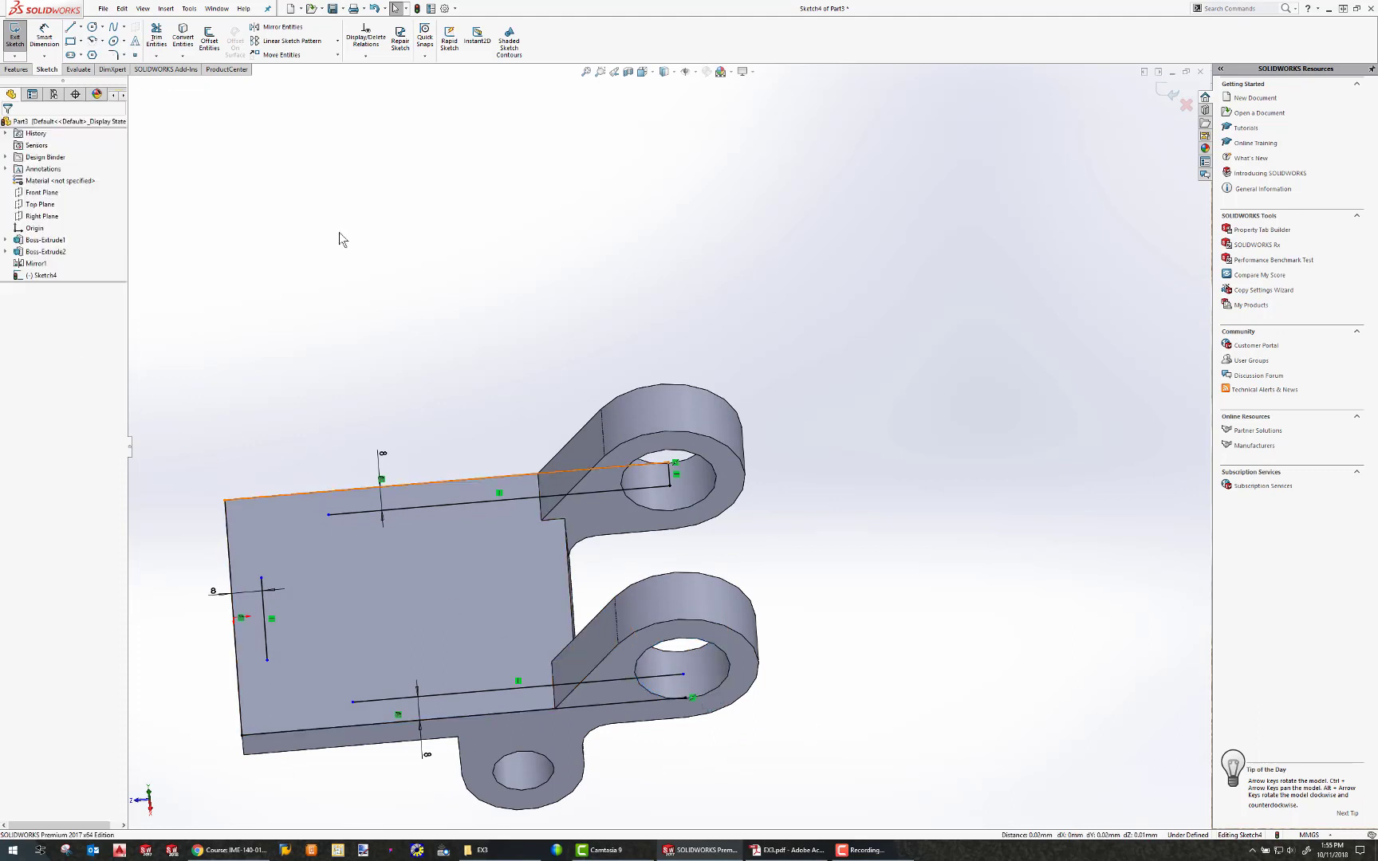
{"action": "left_click", "coordinate": [683, 673]}
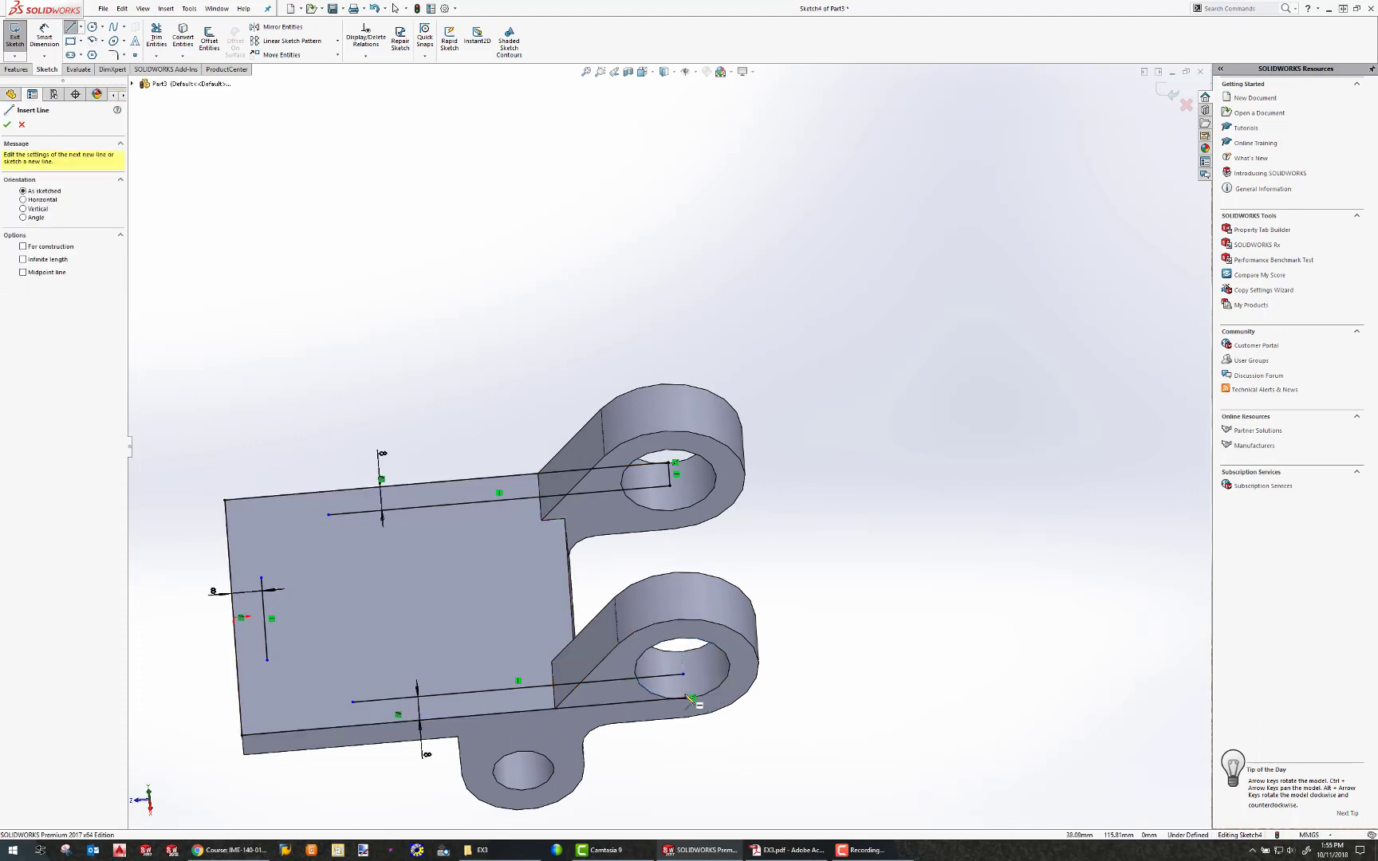
{"action": "left_click", "coordinate": [683, 673]}
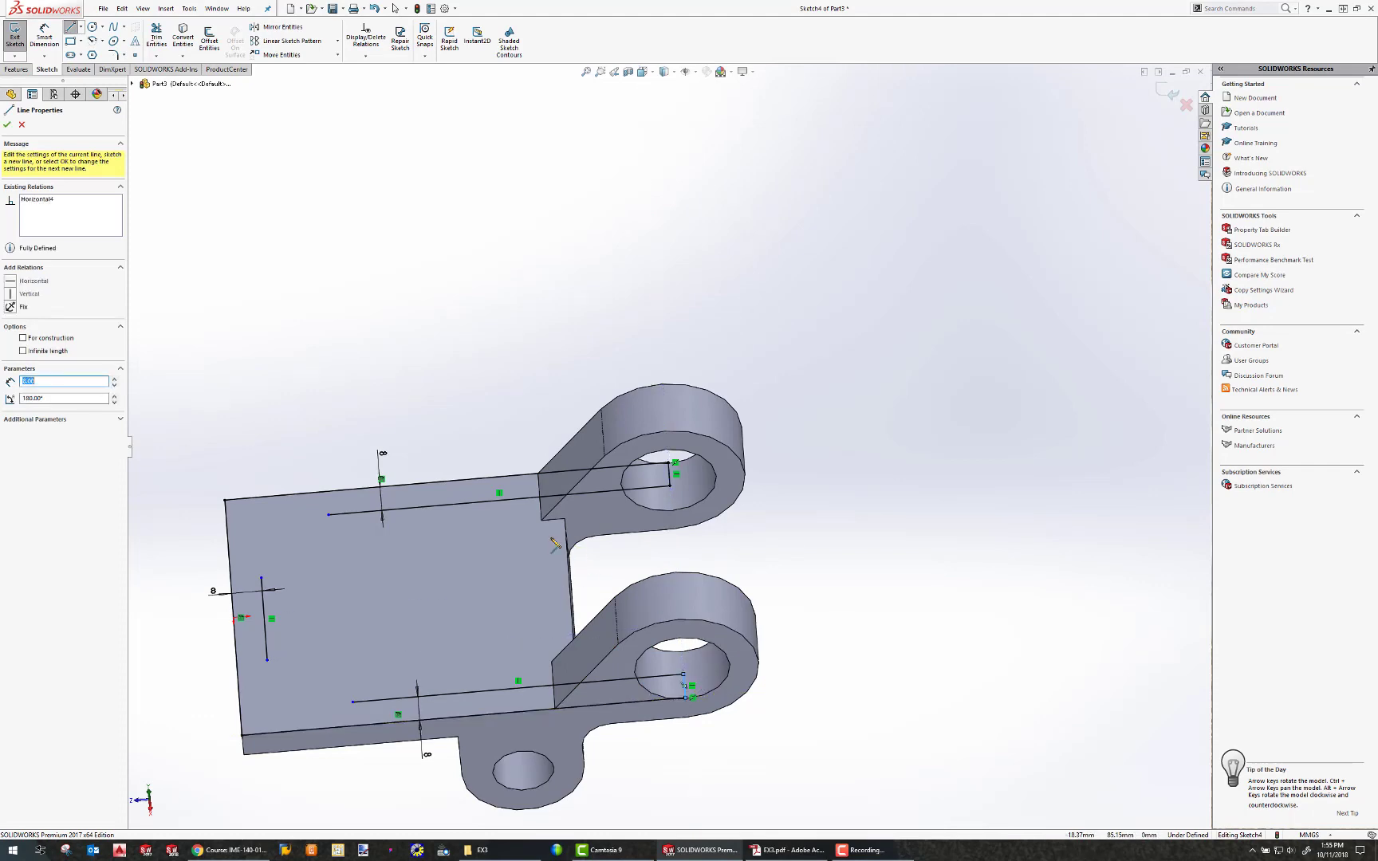
{"action": "key", "text": "Escape"}
Sketch two circles on the base's top face, one near each front corner.
{"action": "middle_click_drag", "start_coordinate": [555, 586], "coordinate": [382, 614]}
{"action": "scroll", "coordinate": [434, 690], "scroll_direction": "down", "scroll_amount": 3}
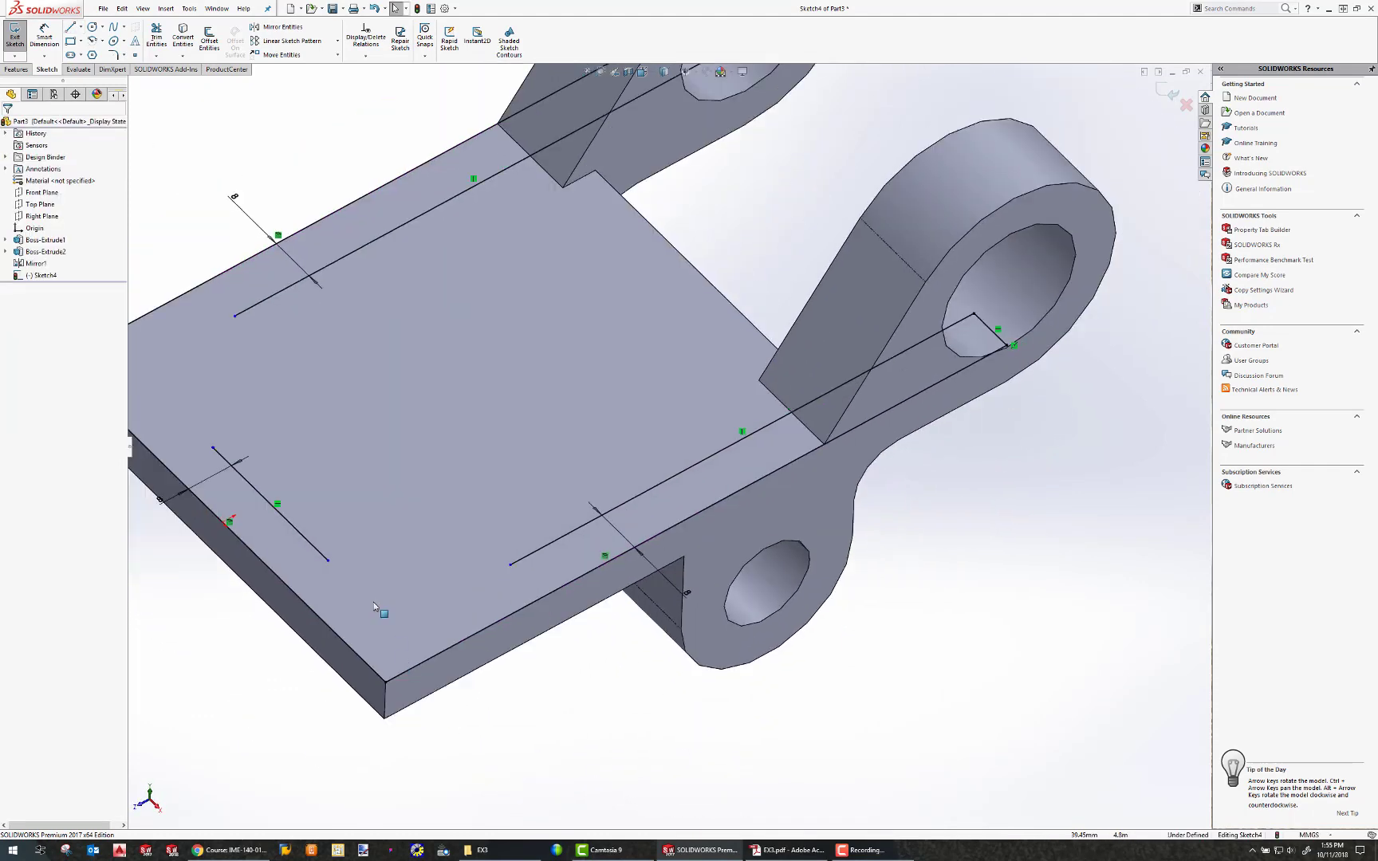
{"action": "scroll", "coordinate": [279, 578], "scroll_direction": "down", "scroll_amount": 3}
{"action": "scroll", "coordinate": [286, 446], "scroll_direction": "up", "scroll_amount": 4}
{"action": "left_click", "coordinate": [93, 26]}
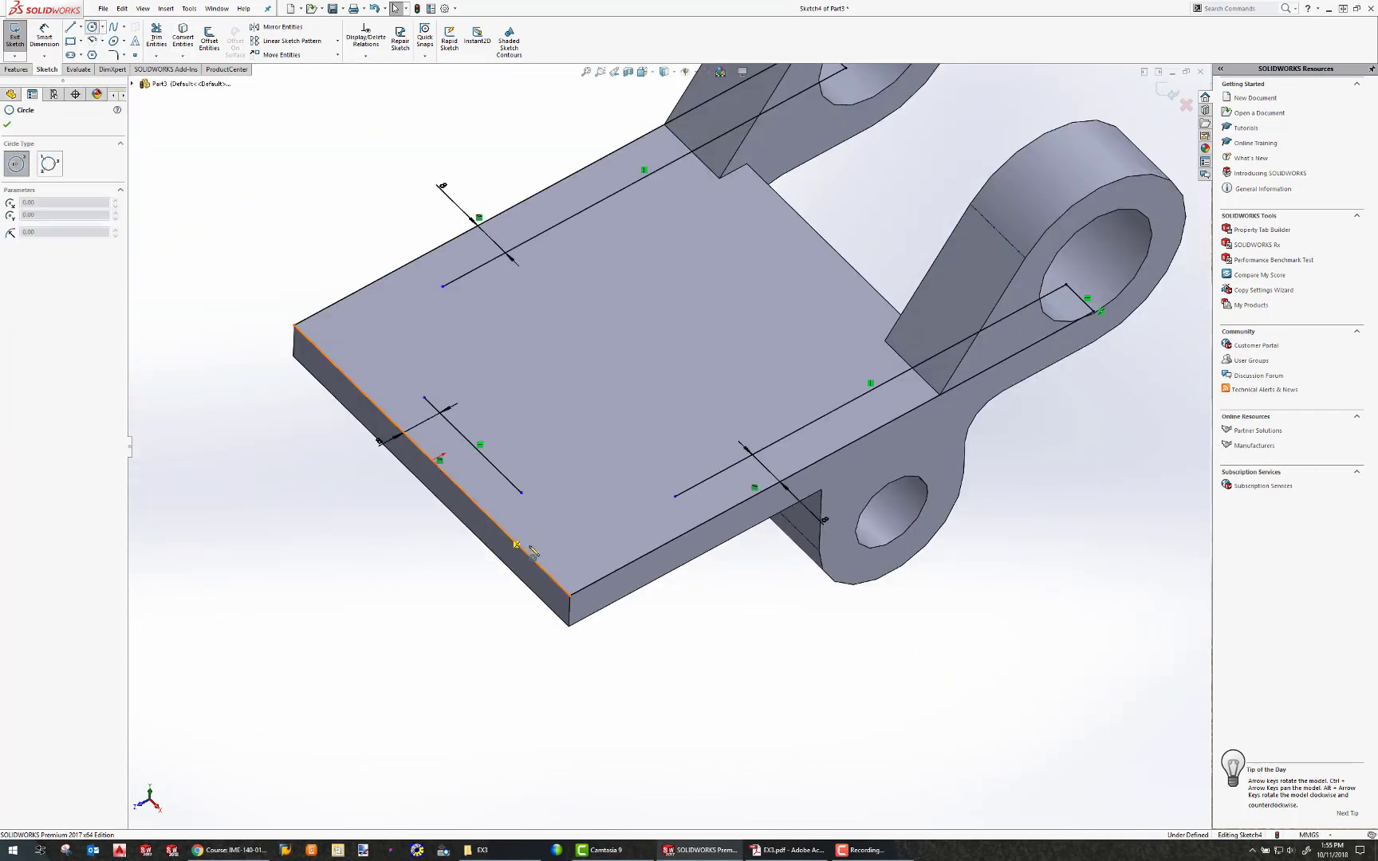
{"action": "left_click", "coordinate": [574, 526]}
{"action": "left_click", "coordinate": [555, 506]}
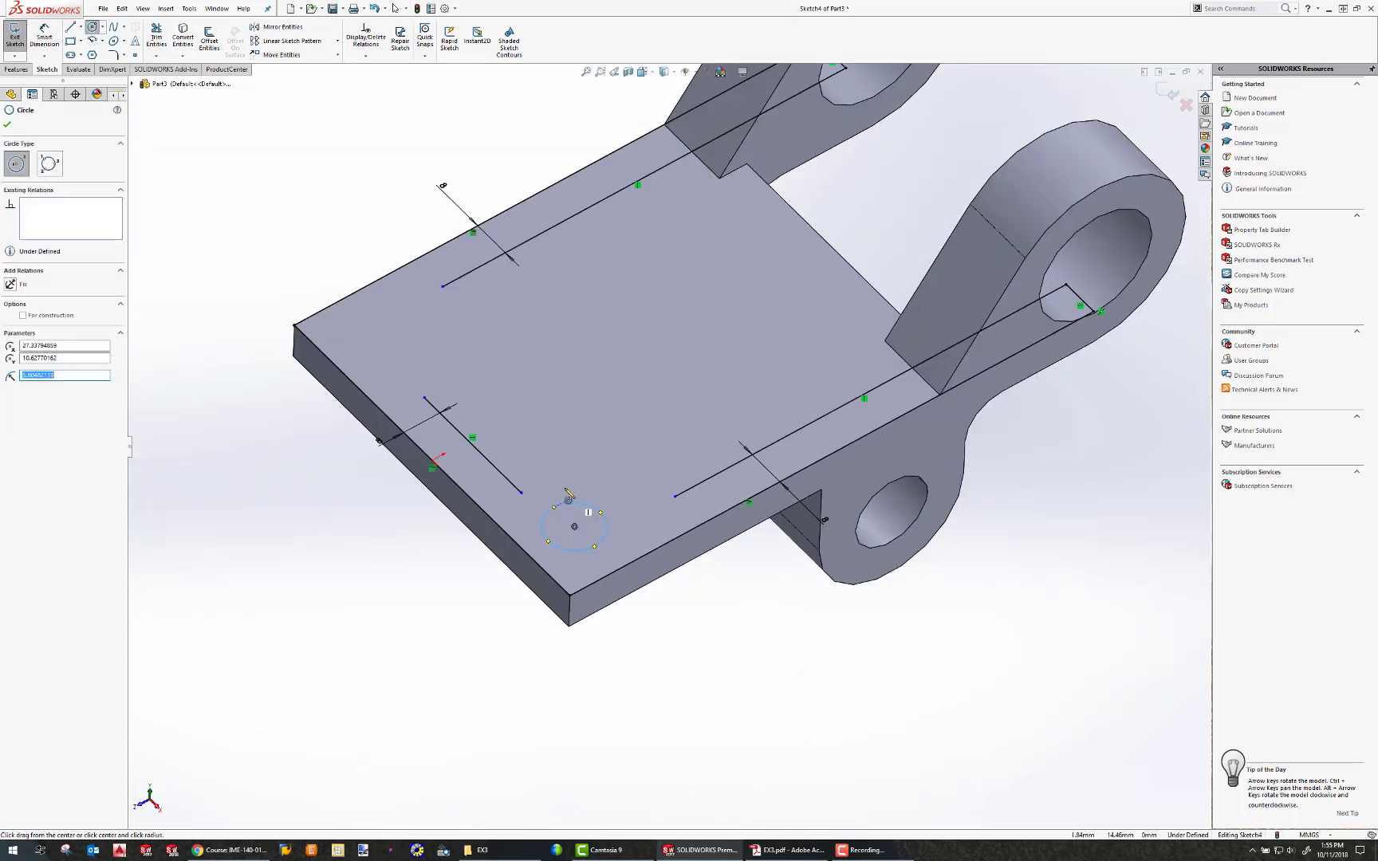
{"action": "left_click", "coordinate": [359, 335]}
{"action": "left_click", "coordinate": [379, 322]}
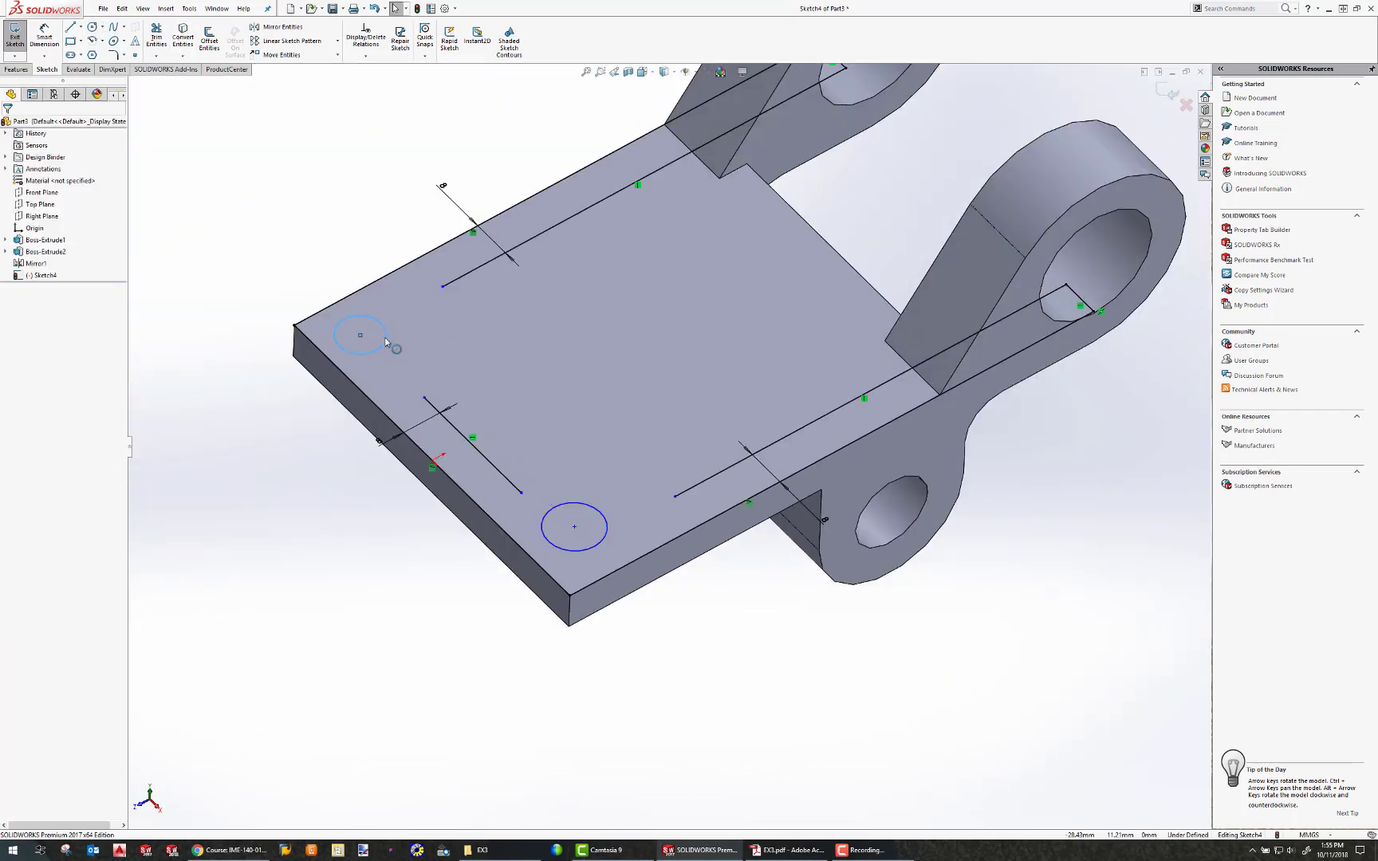
{"action": "left_click", "coordinate": [563, 502], "text": "ctrl"}
{"action": "key", "text": "Escape"}
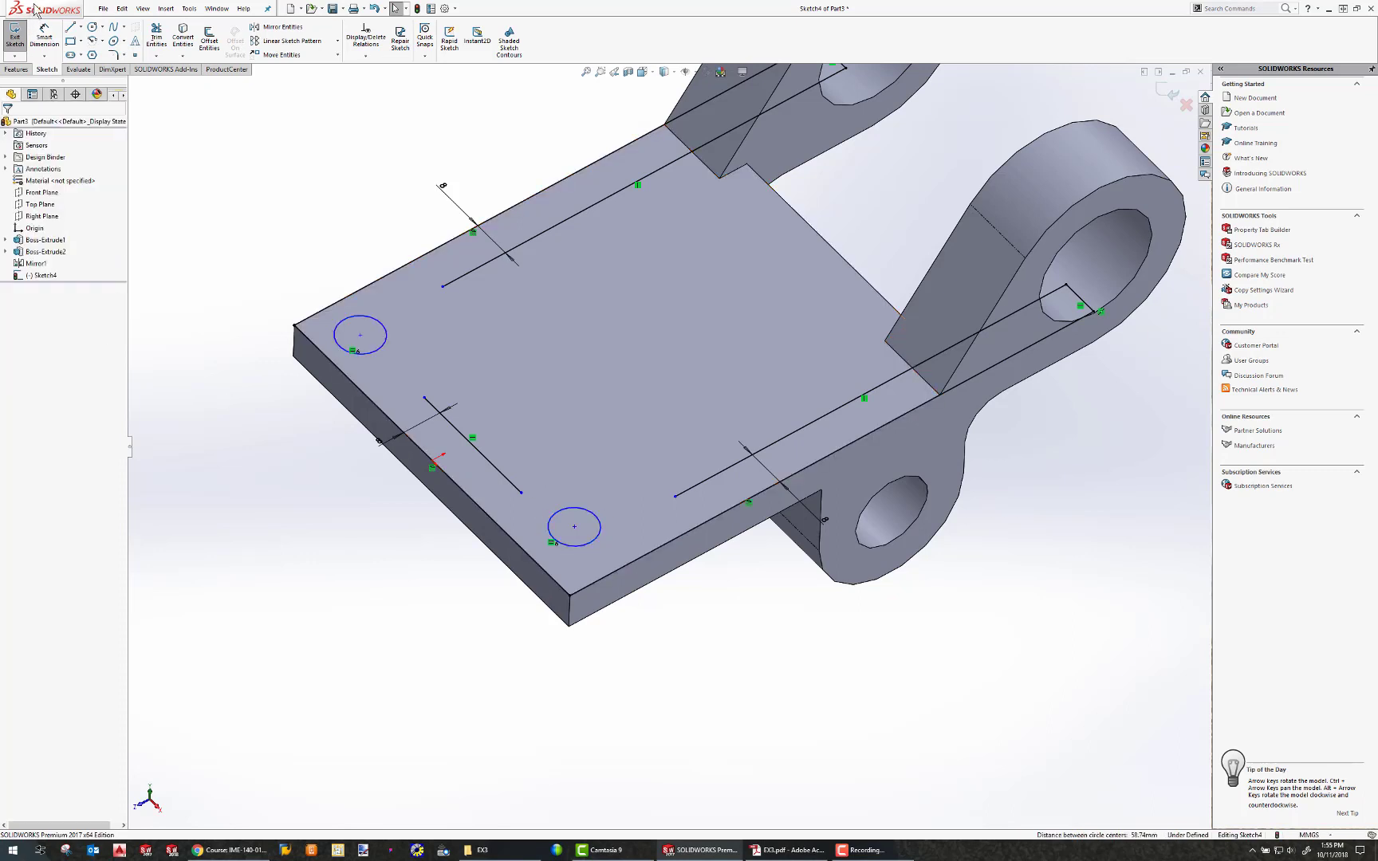
Dimension the rear circle's diameter as 8 mm.
{"action": "left_click", "coordinate": [44, 36]}
{"action": "left_click", "coordinate": [345, 322]}
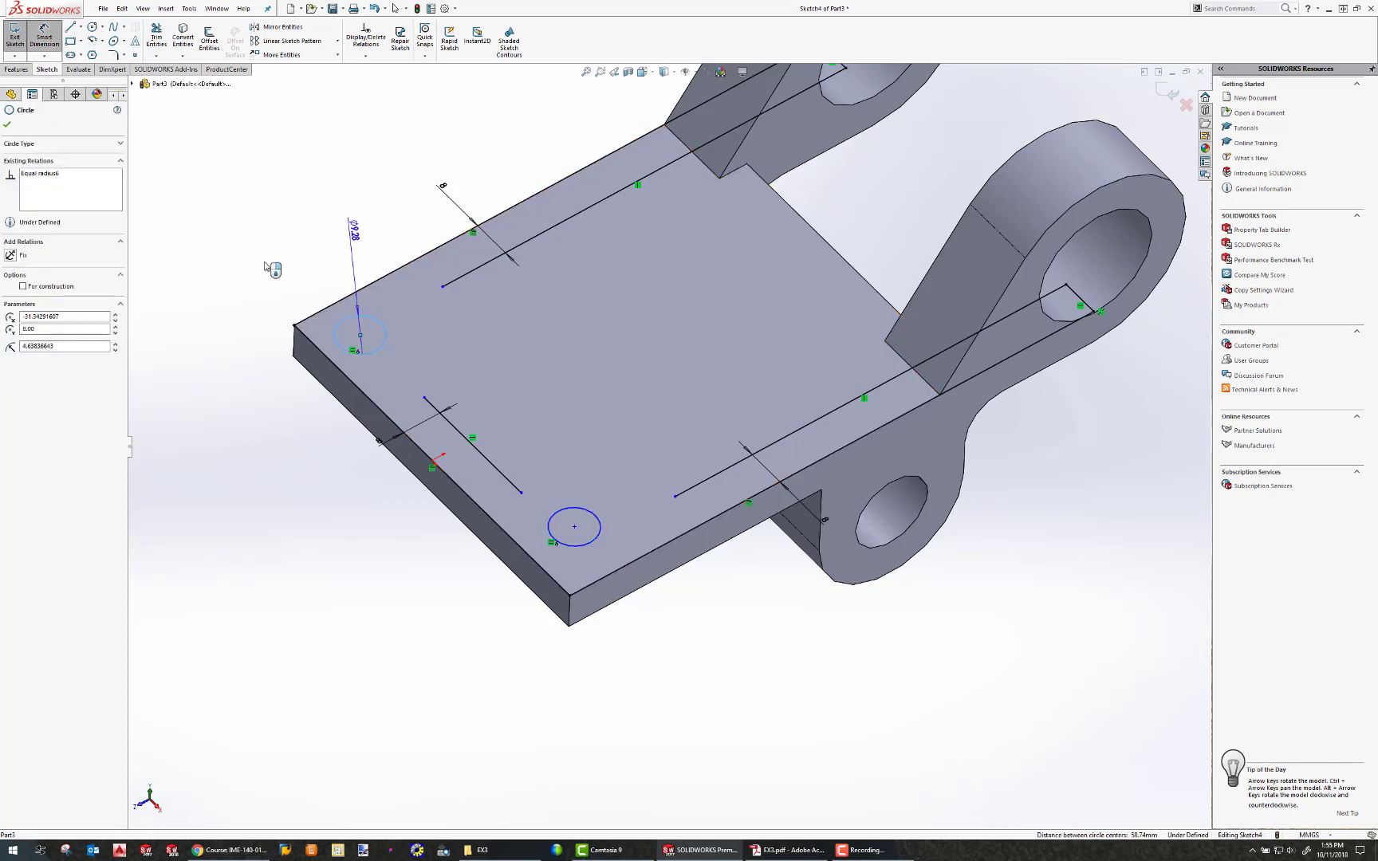
{"action": "left_click", "coordinate": [267, 263]}
{"action": "type", "text": "8"}
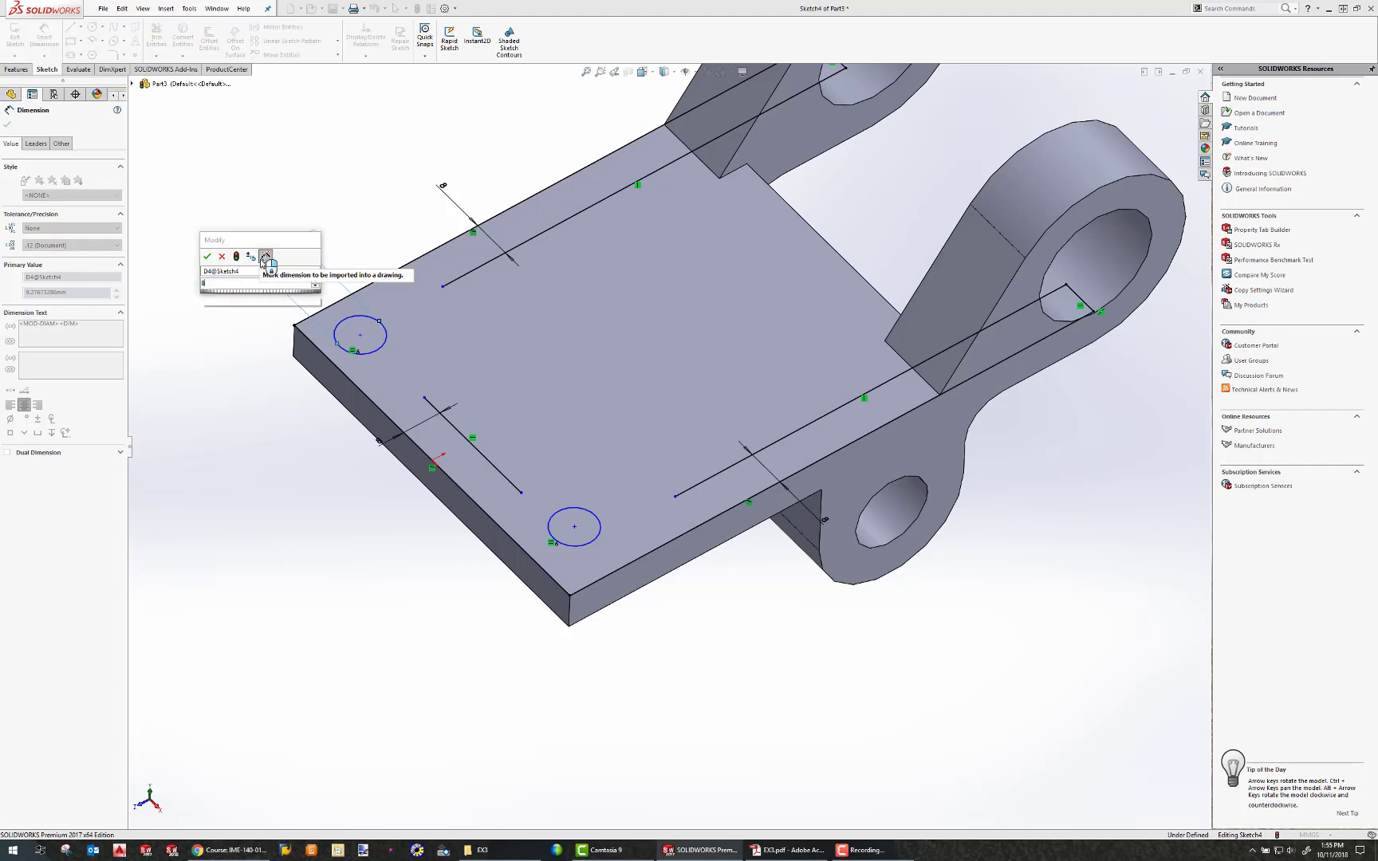
{"action": "key", "text": "Return"}
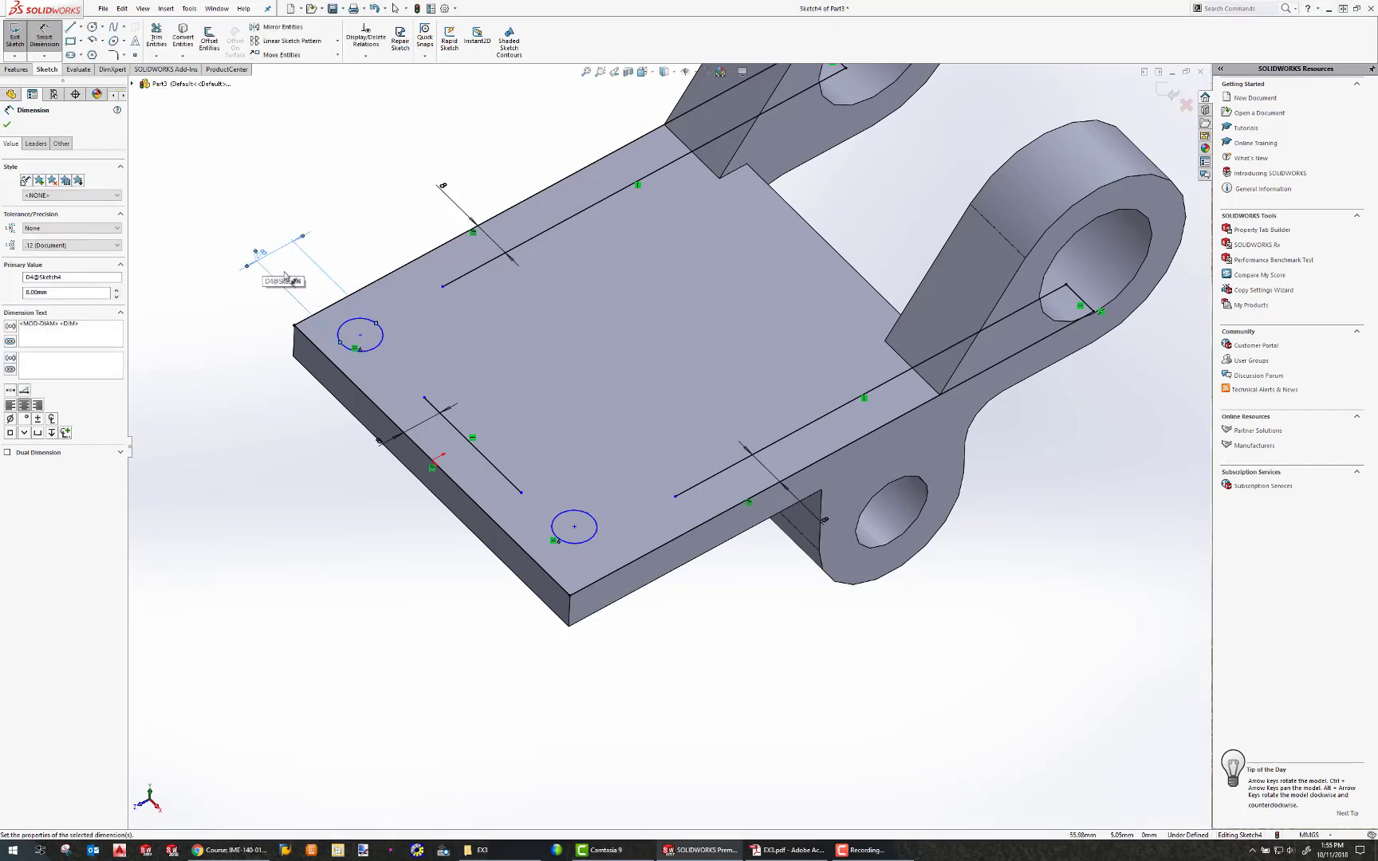
Locate the rear circle's center 16 mm from each of the base's two adjacent edges.
{"action": "left_click", "coordinate": [361, 336]}
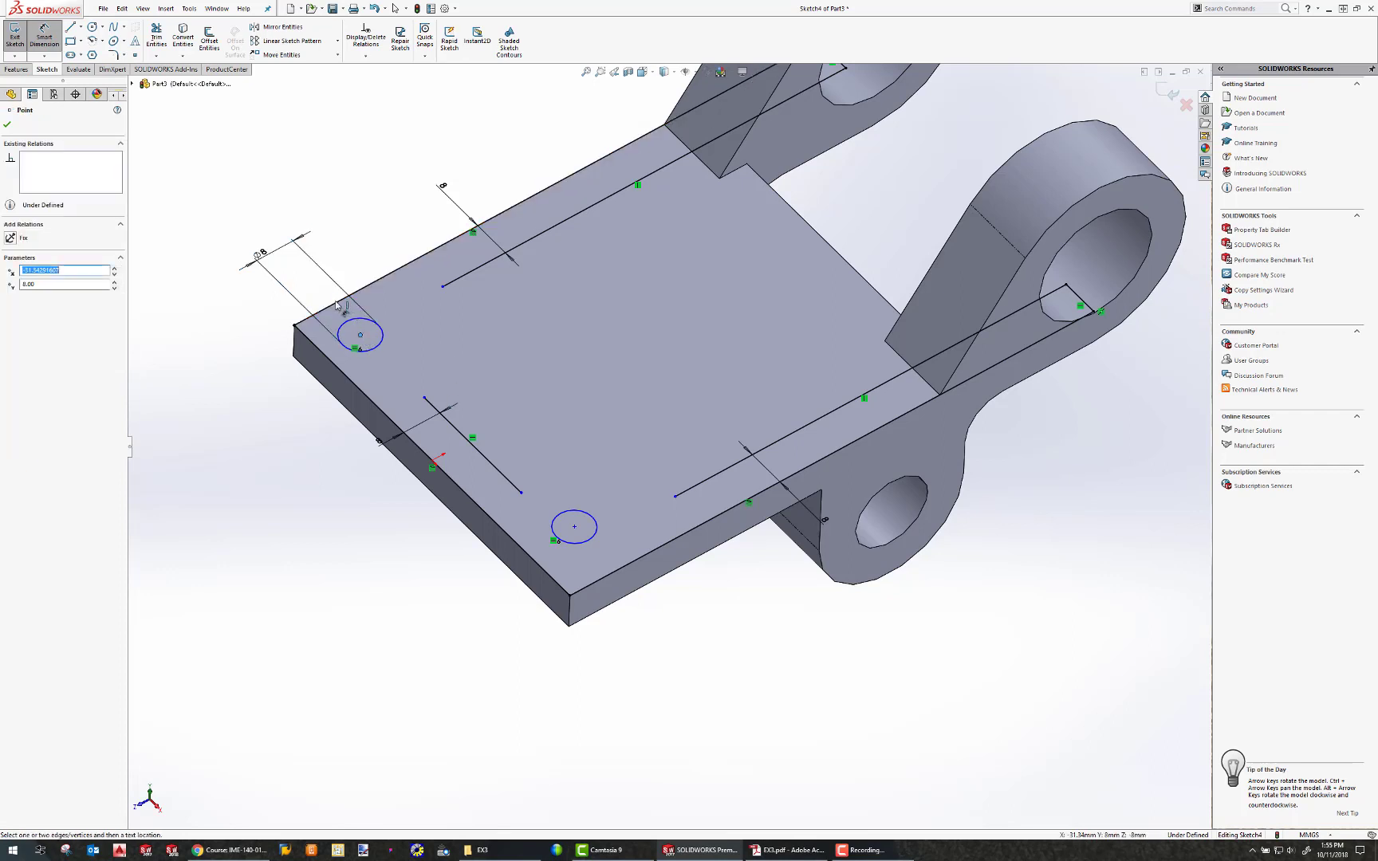
{"action": "left_click", "coordinate": [337, 303]}
{"action": "left_click", "coordinate": [243, 370]}
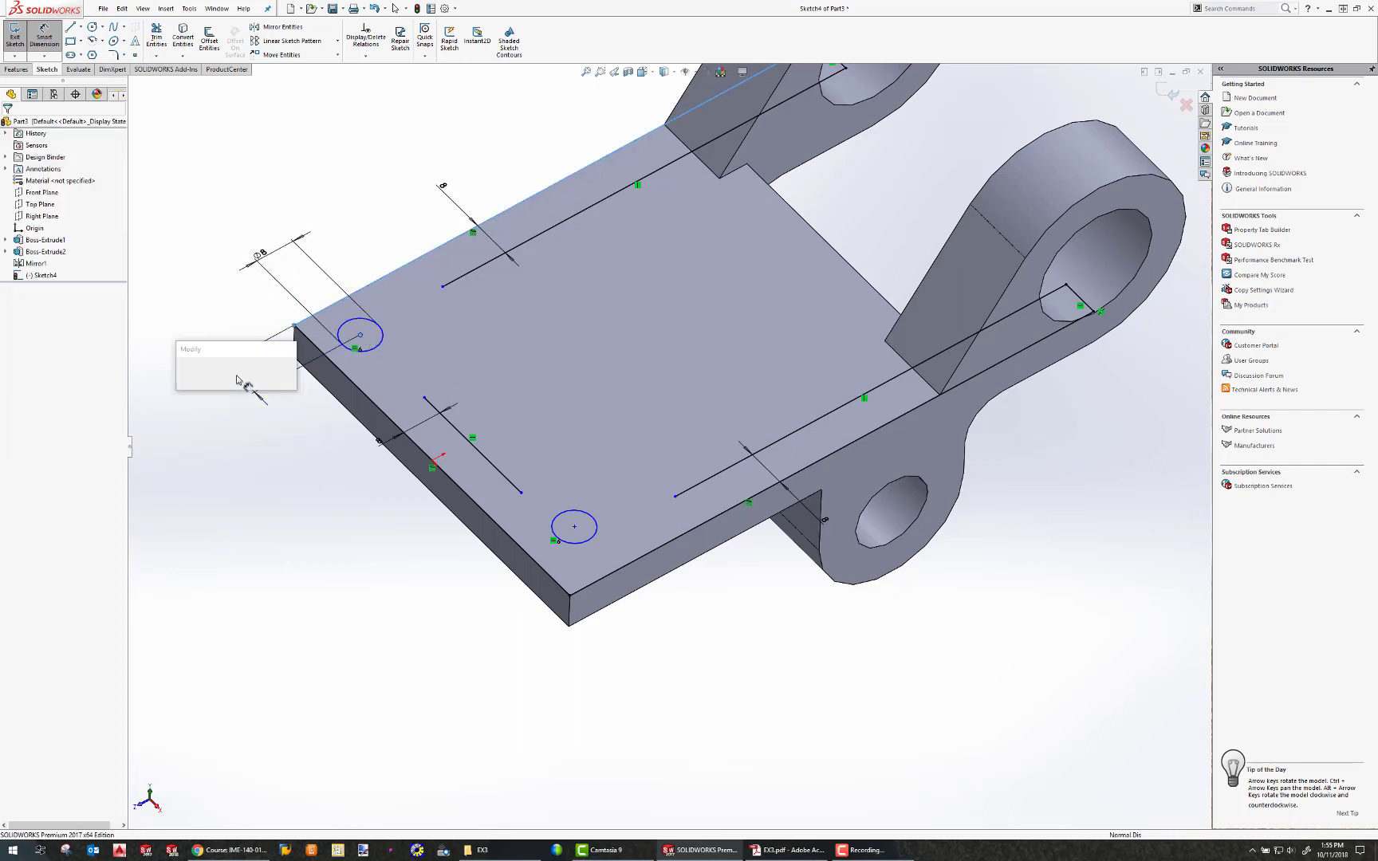
{"action": "type", "text": "16"}
{"action": "key", "text": "Return"}
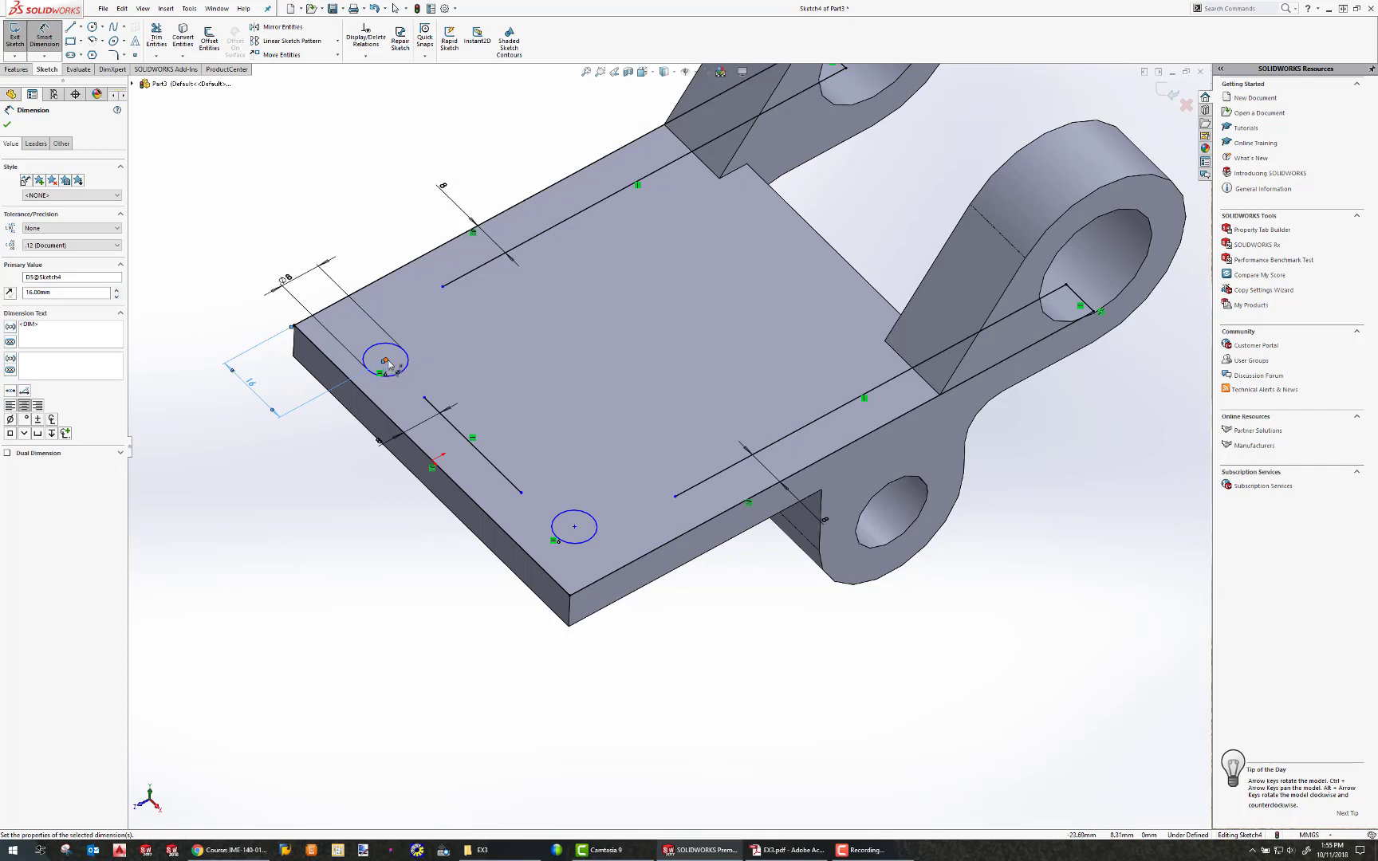
{"action": "left_click", "coordinate": [385, 360]}
{"action": "left_click", "coordinate": [267, 271]}
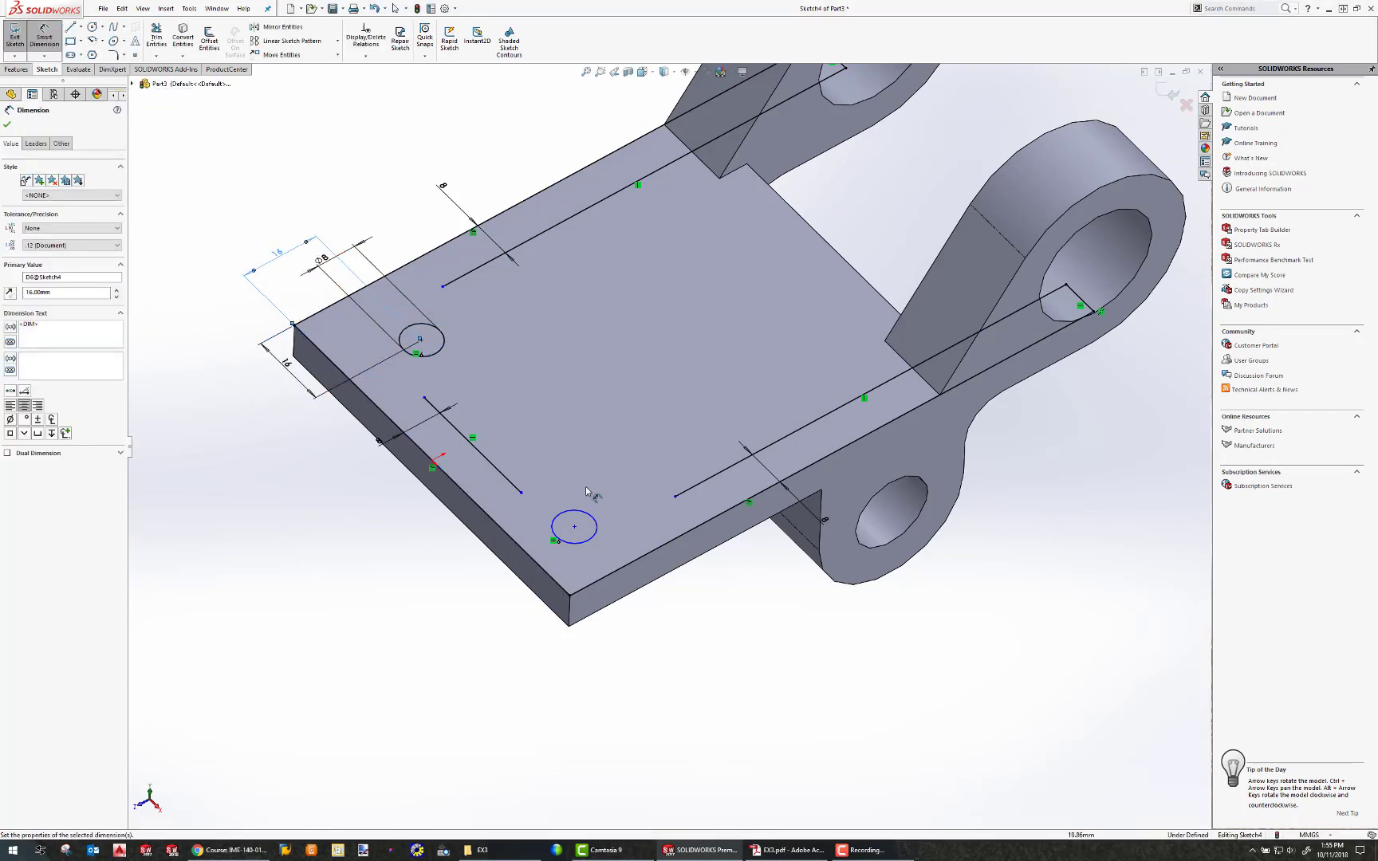
{"action": "key", "text": "Escape"}
Draw a centerline across the base's top face between the midpoints of its short edges.
{"action": "left_click", "coordinate": [82, 27]}
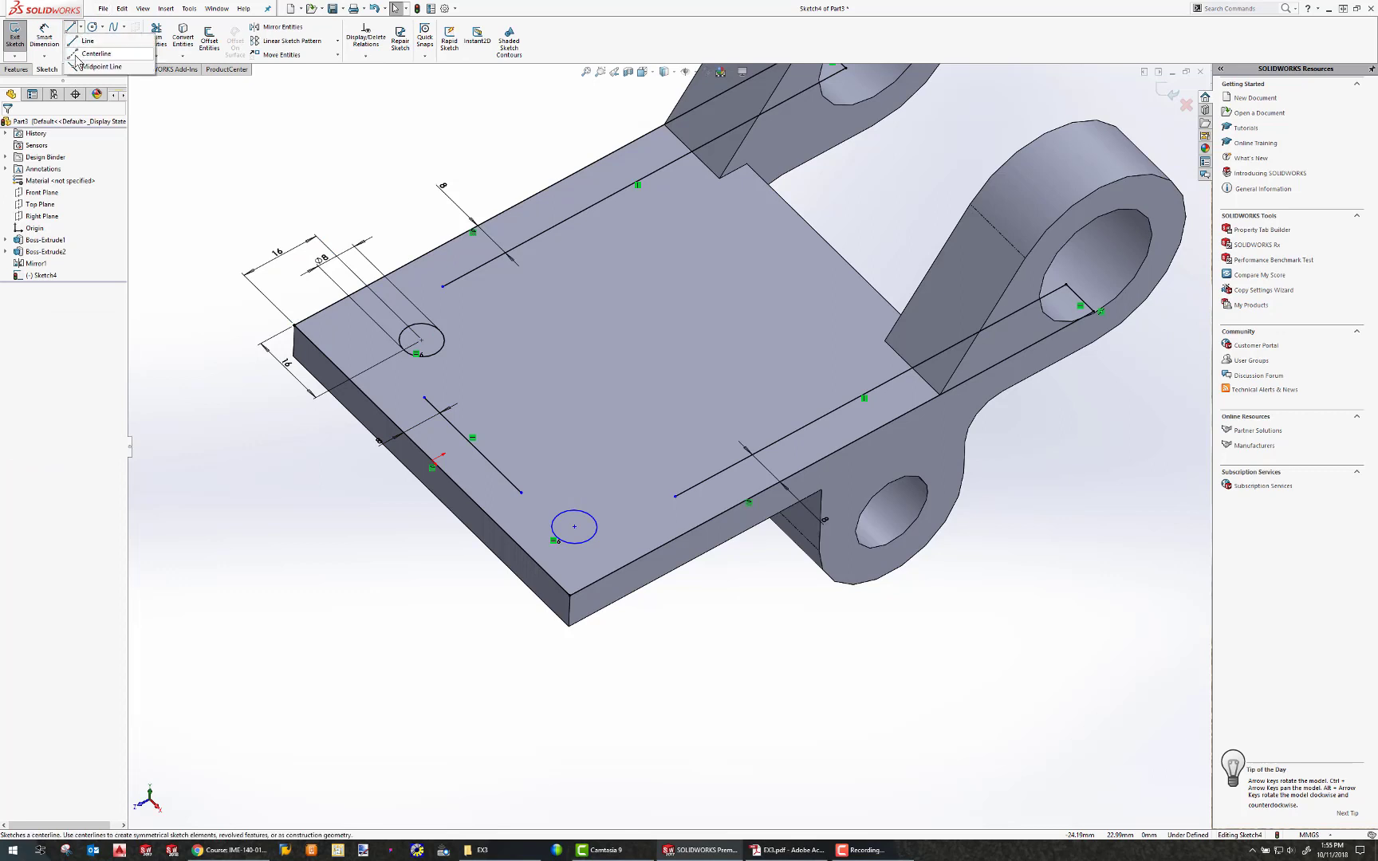
{"action": "left_click", "coordinate": [94, 54]}
{"action": "left_click", "coordinate": [439, 456]}
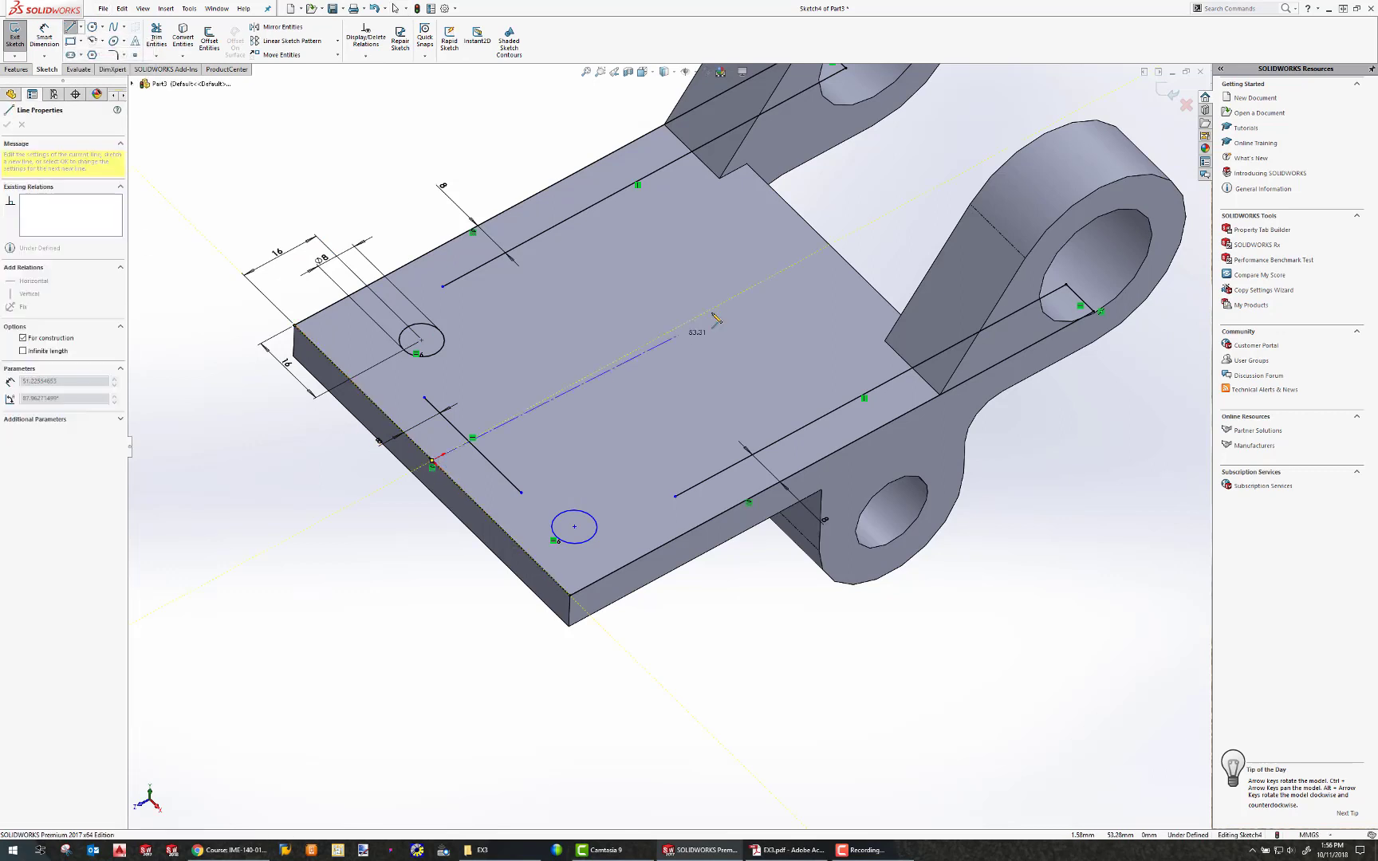
{"action": "left_click", "coordinate": [833, 251]}
{"action": "key", "text": "Escape"}
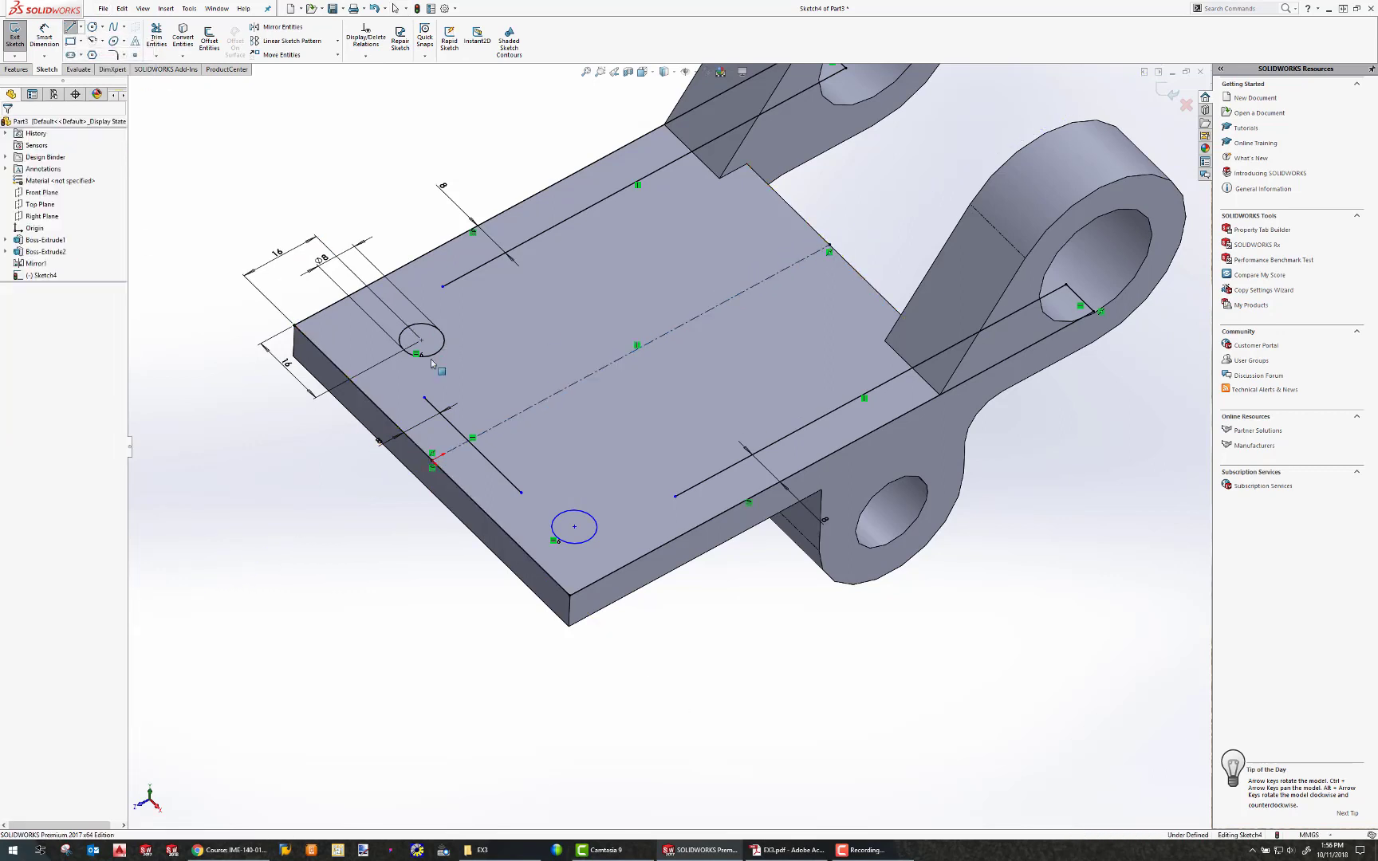
Make the two circles symmetric about the centerline.
{"action": "left_click", "coordinate": [447, 358]}
{"action": "left_click", "coordinate": [441, 353]}
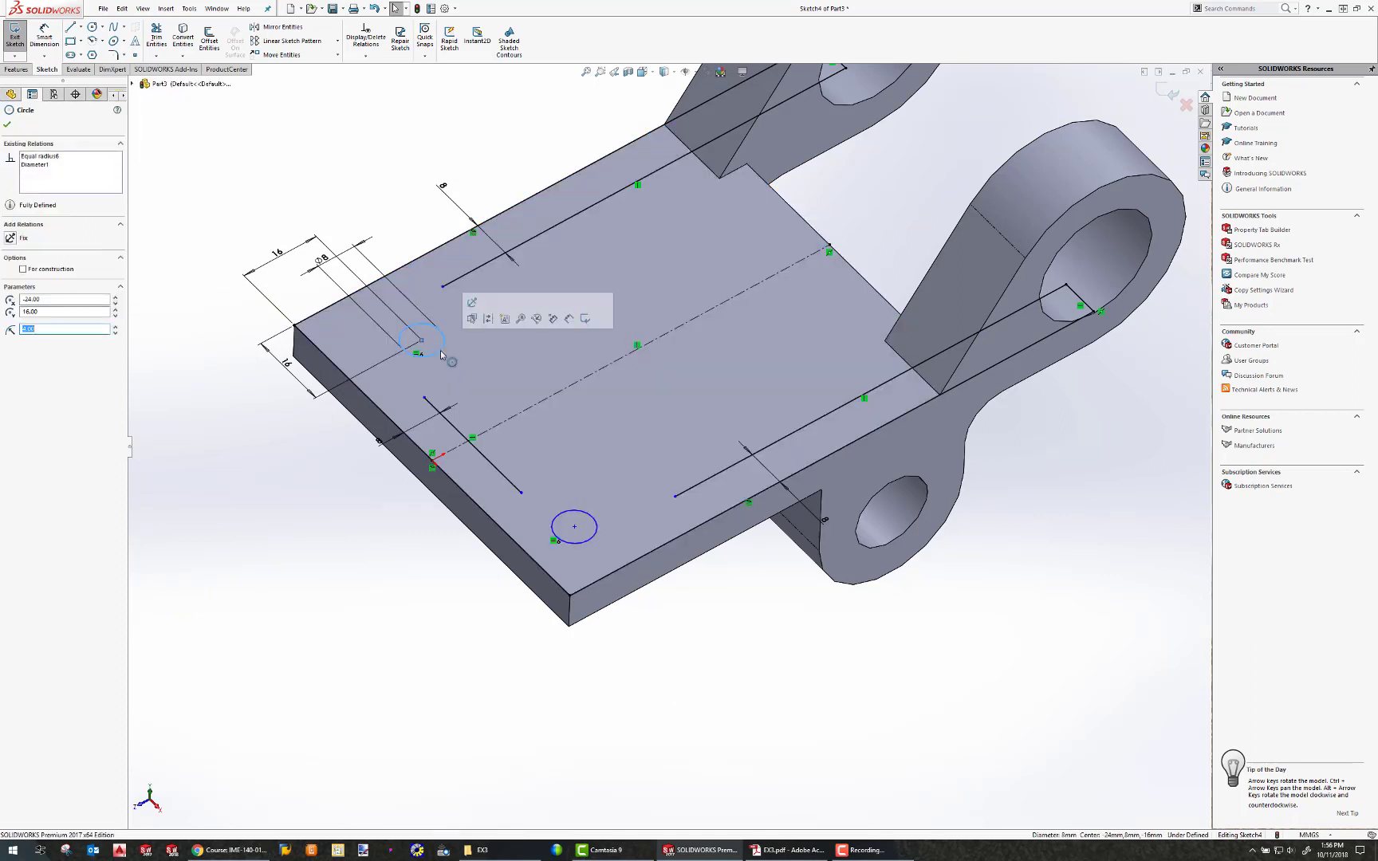
{"action": "left_click", "coordinate": [558, 512], "text": "ctrl"}
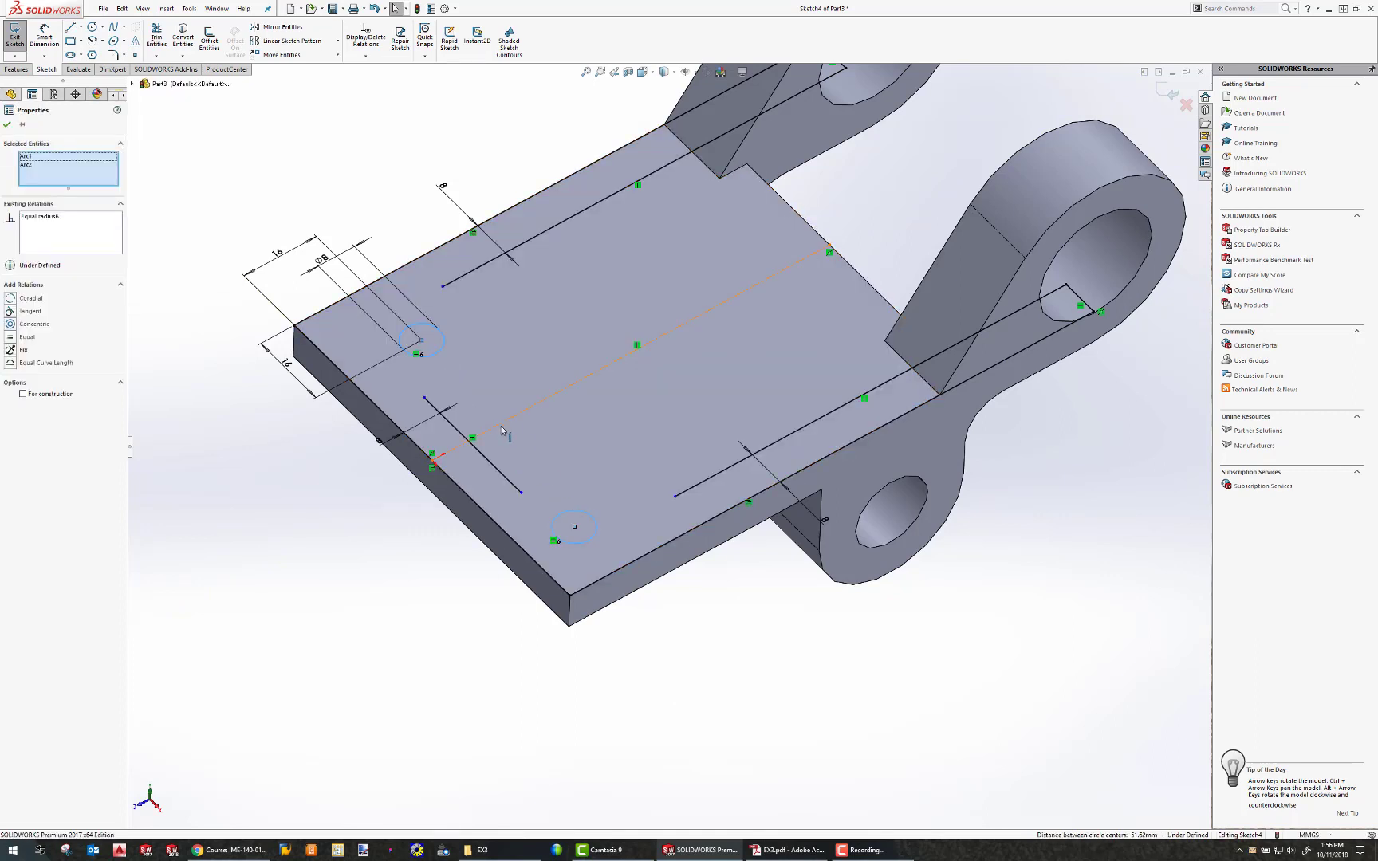
{"action": "left_click", "coordinate": [502, 429], "text": "ctrl"}
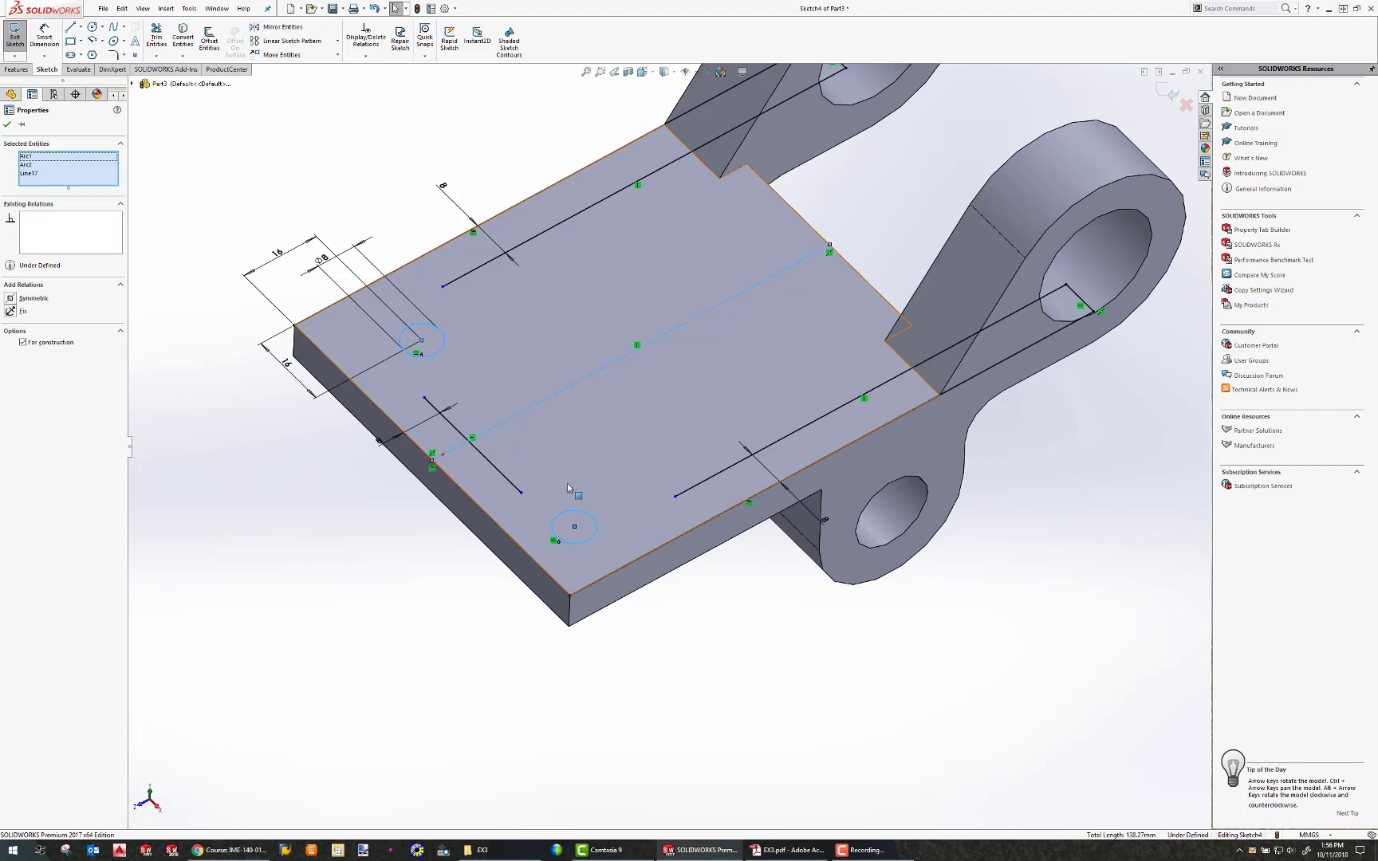
{"action": "left_click", "coordinate": [32, 298]}
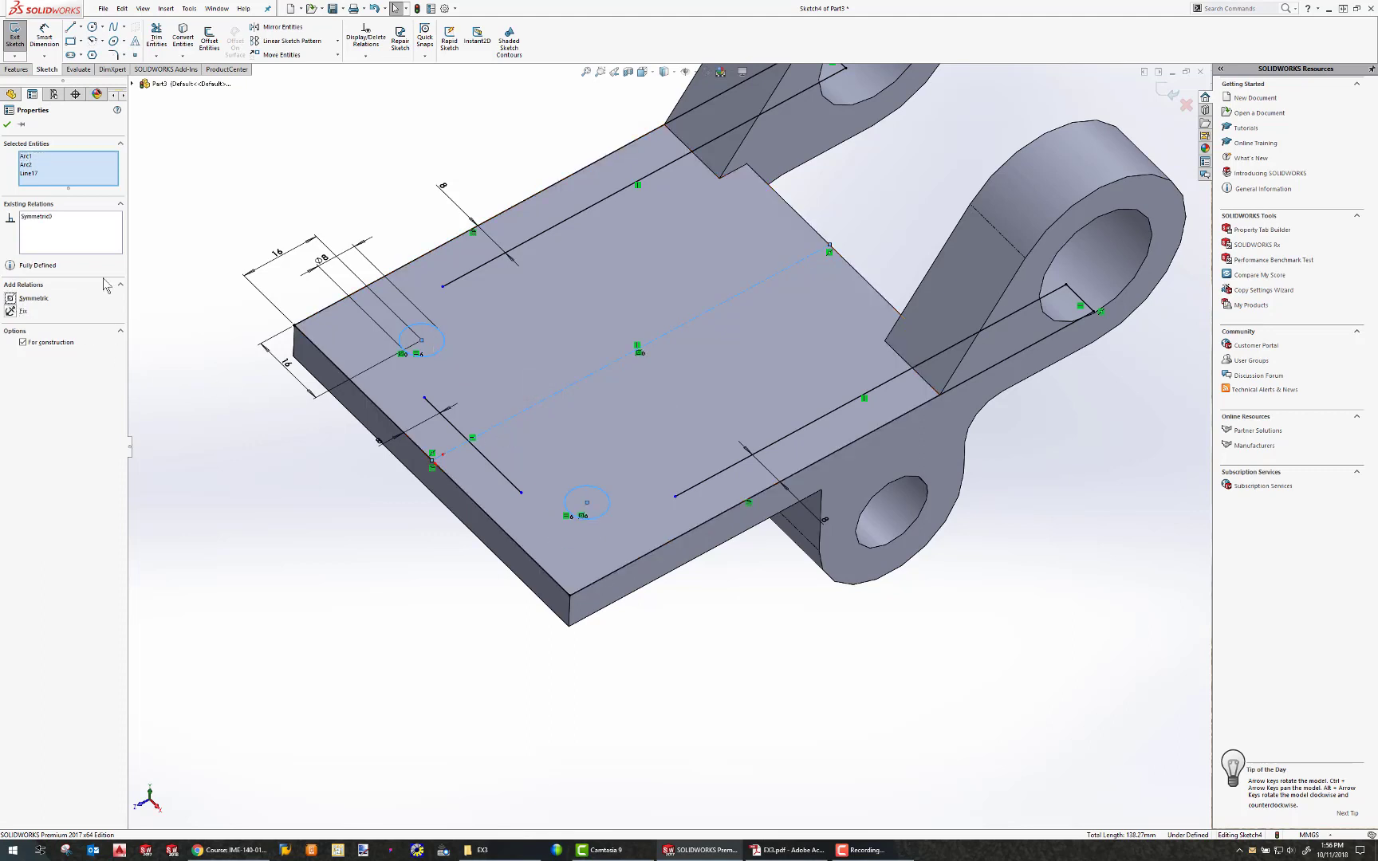
{"action": "left_click", "coordinate": [288, 173]}
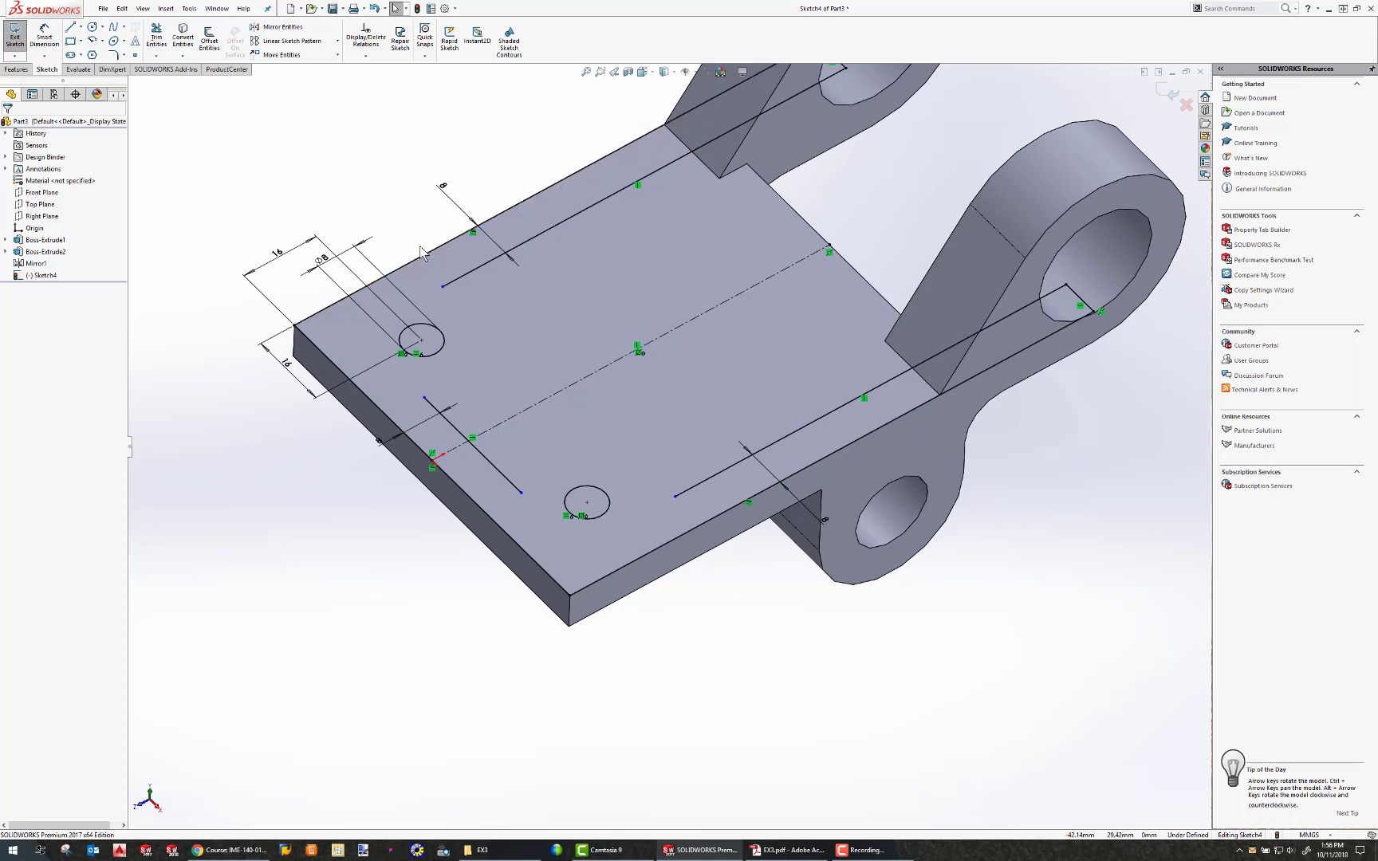
Sketch two tangent arcs curving around the hole from the upper inner line's end toward the lower line.
{"action": "left_click", "coordinate": [93, 42]}
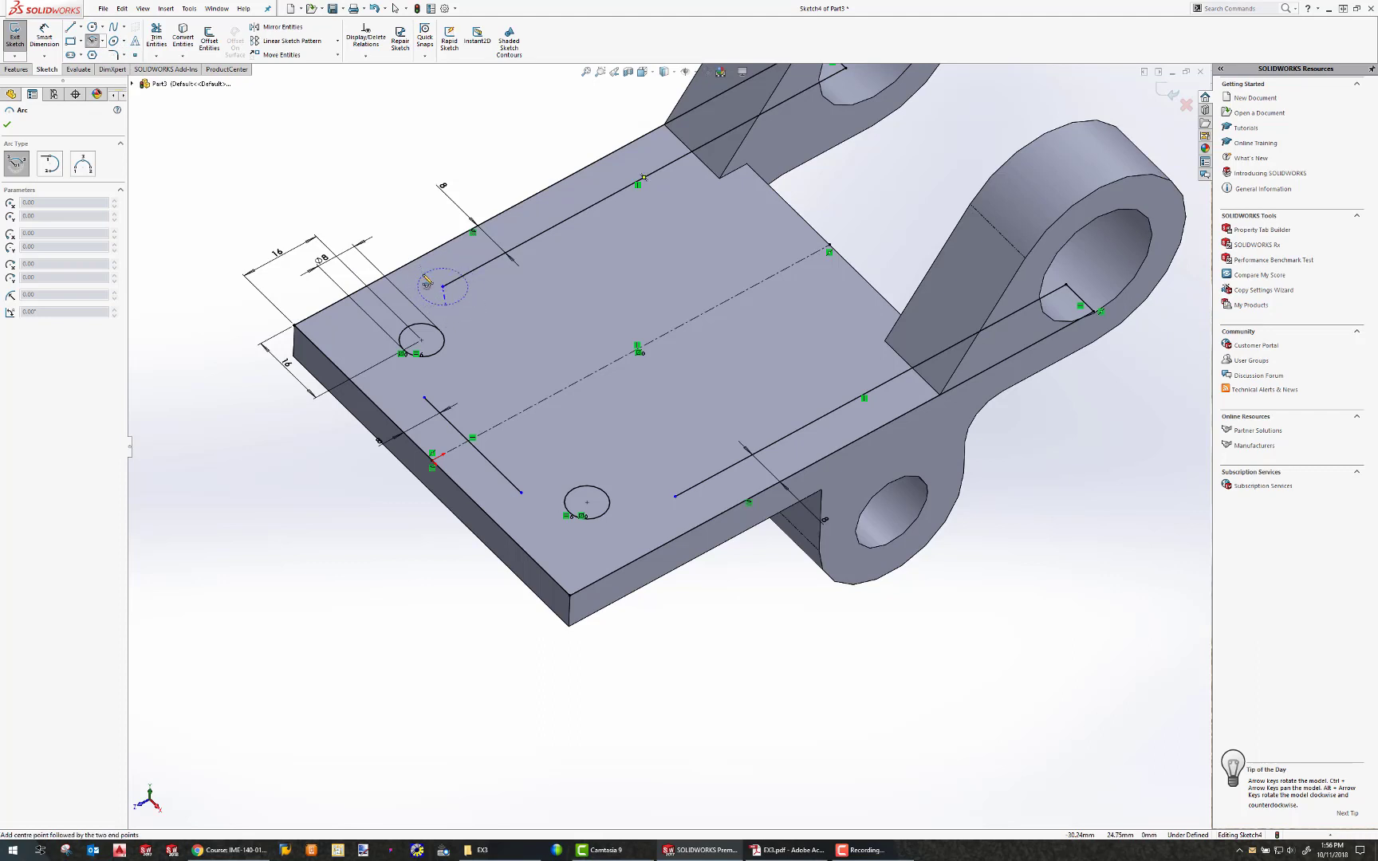
{"action": "key", "text": "Escape"}
{"action": "left_click", "coordinate": [102, 40]}
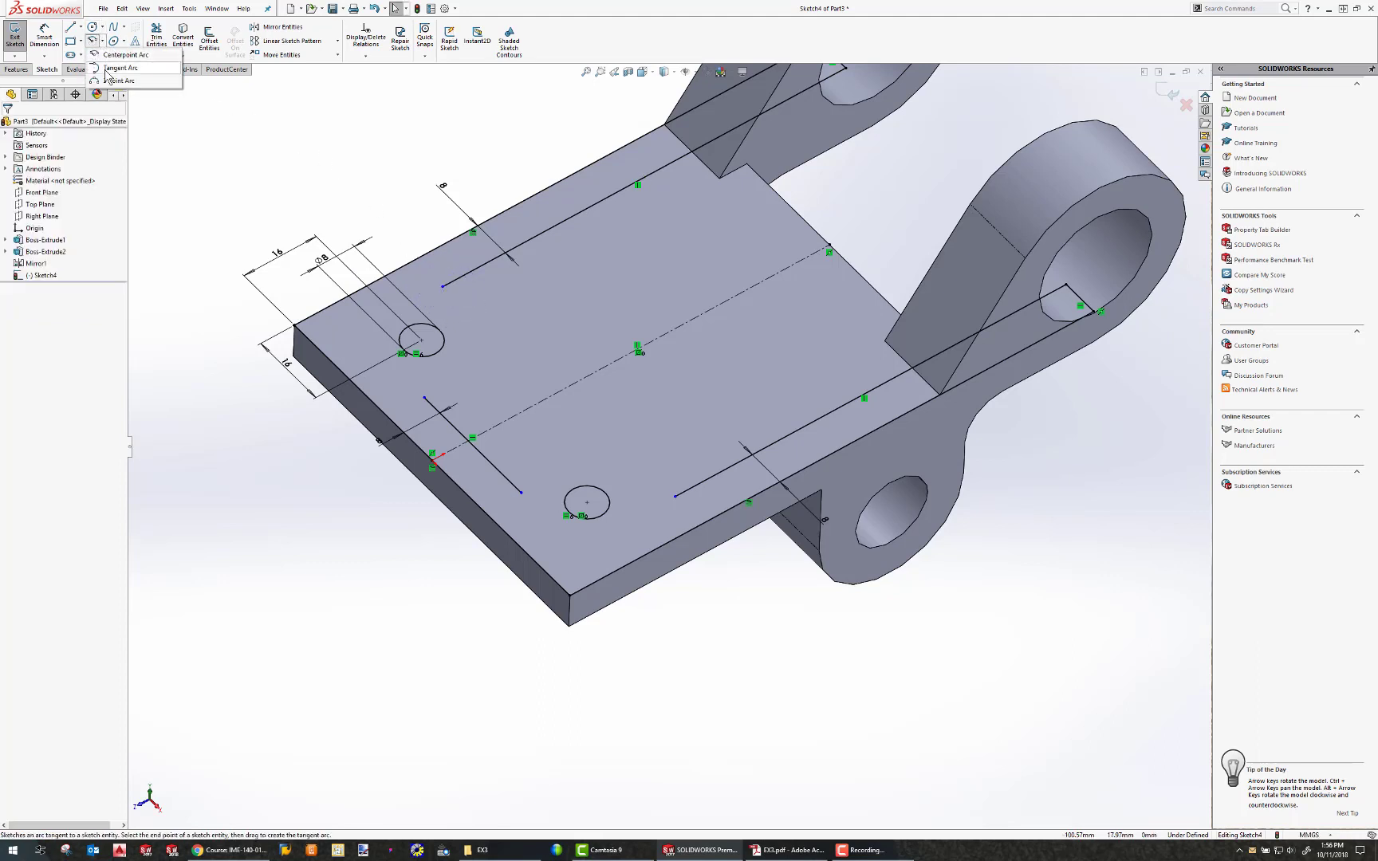
{"action": "left_click", "coordinate": [119, 68]}
{"action": "left_click", "coordinate": [443, 287]}
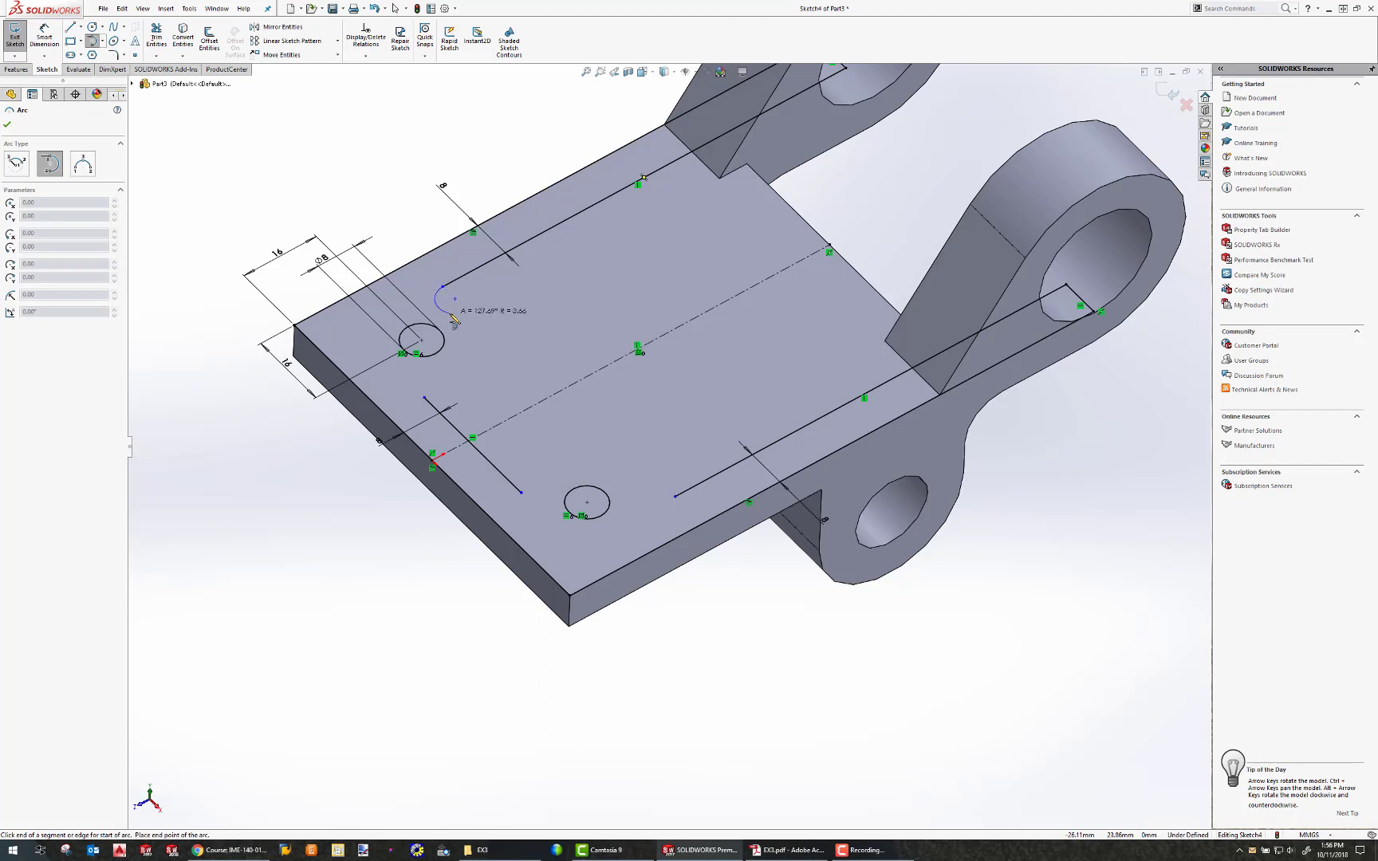
{"action": "left_click", "coordinate": [476, 333]}
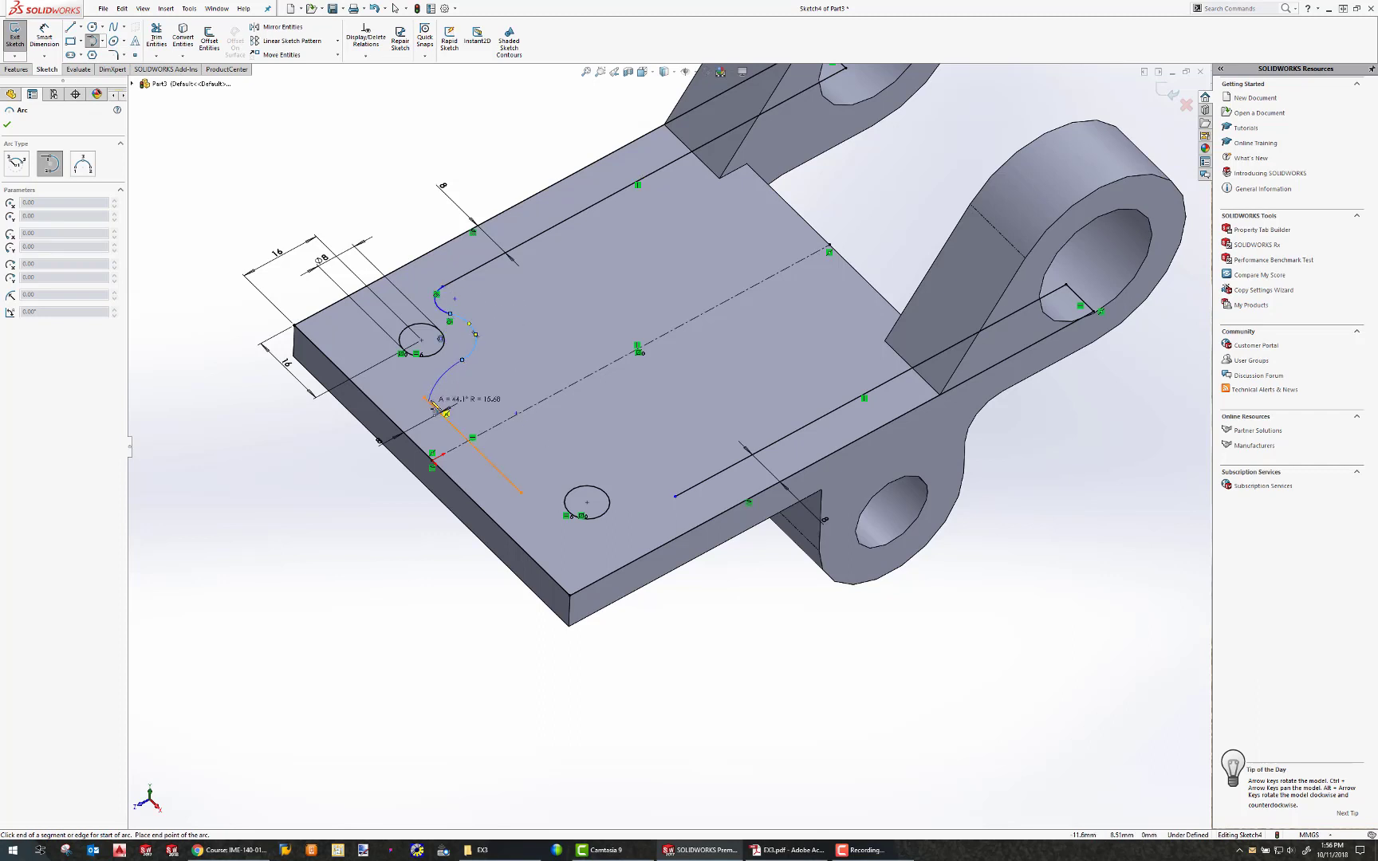
{"action": "left_click", "coordinate": [429, 400]}
{"action": "key", "text": "Escape"}
Add a Tangent relation between the lower arc and the adjoining line.
{"action": "mouse_move", "coordinate": [425, 398]}
{"action": "left_mouse_down"}
{"action": "mouse_move", "coordinate": [440, 422]}
{"action": "mouse_move", "coordinate": [427, 402]}
{"action": "left_mouse_up"}
{"action": "middle_click_drag", "start_coordinate": [477, 358], "coordinate": [480, 423]}
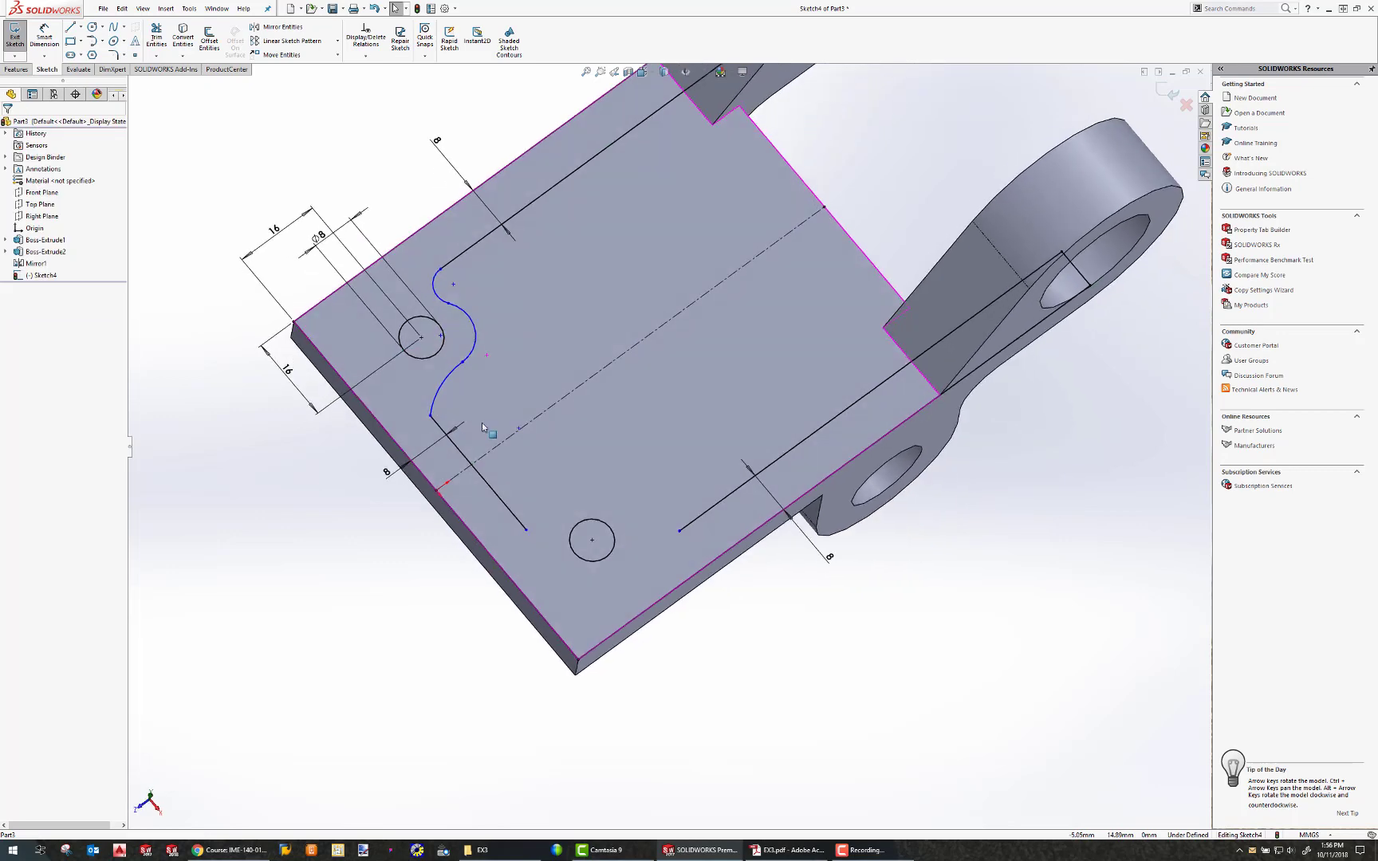
{"action": "left_click_drag", "start_coordinate": [463, 362], "coordinate": [446, 377]}
{"action": "left_click", "coordinate": [458, 448]}
{"action": "left_click", "coordinate": [428, 408], "text": "ctrl"}
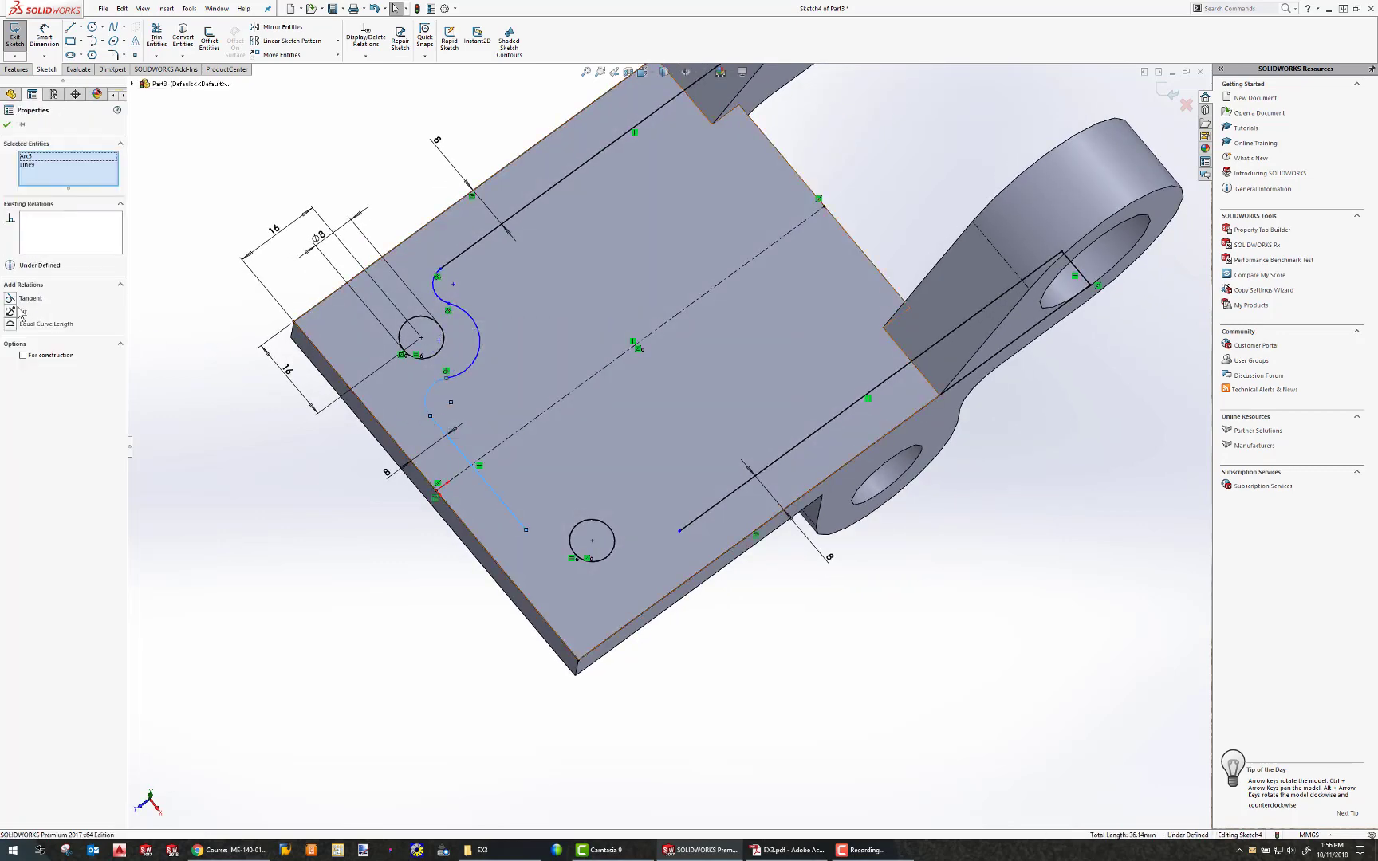
{"action": "left_click", "coordinate": [11, 299]}
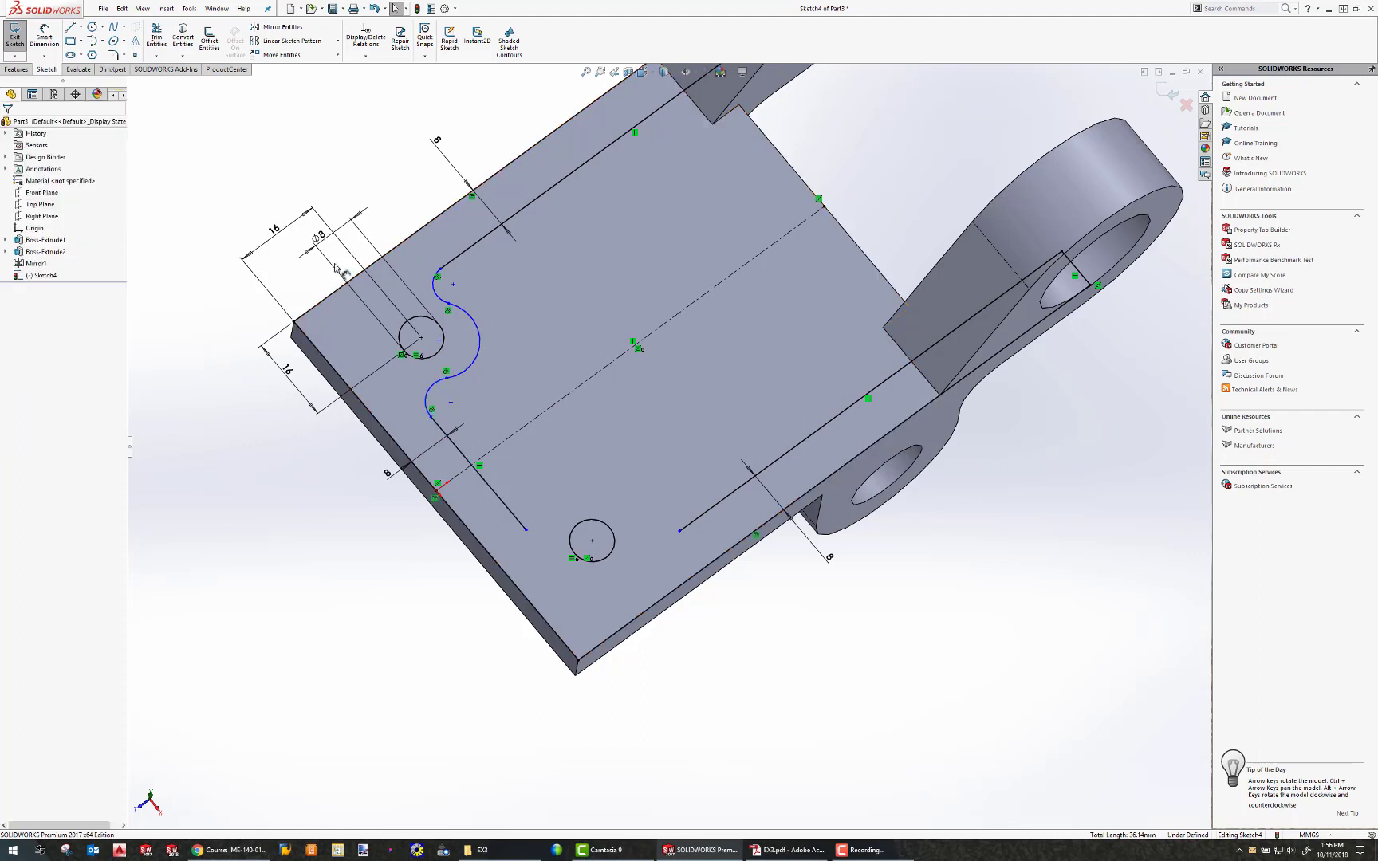
Set the upper arc's radius to 8 mm.
{"action": "left_click", "coordinate": [44, 38]}
{"action": "left_click", "coordinate": [478, 339]}
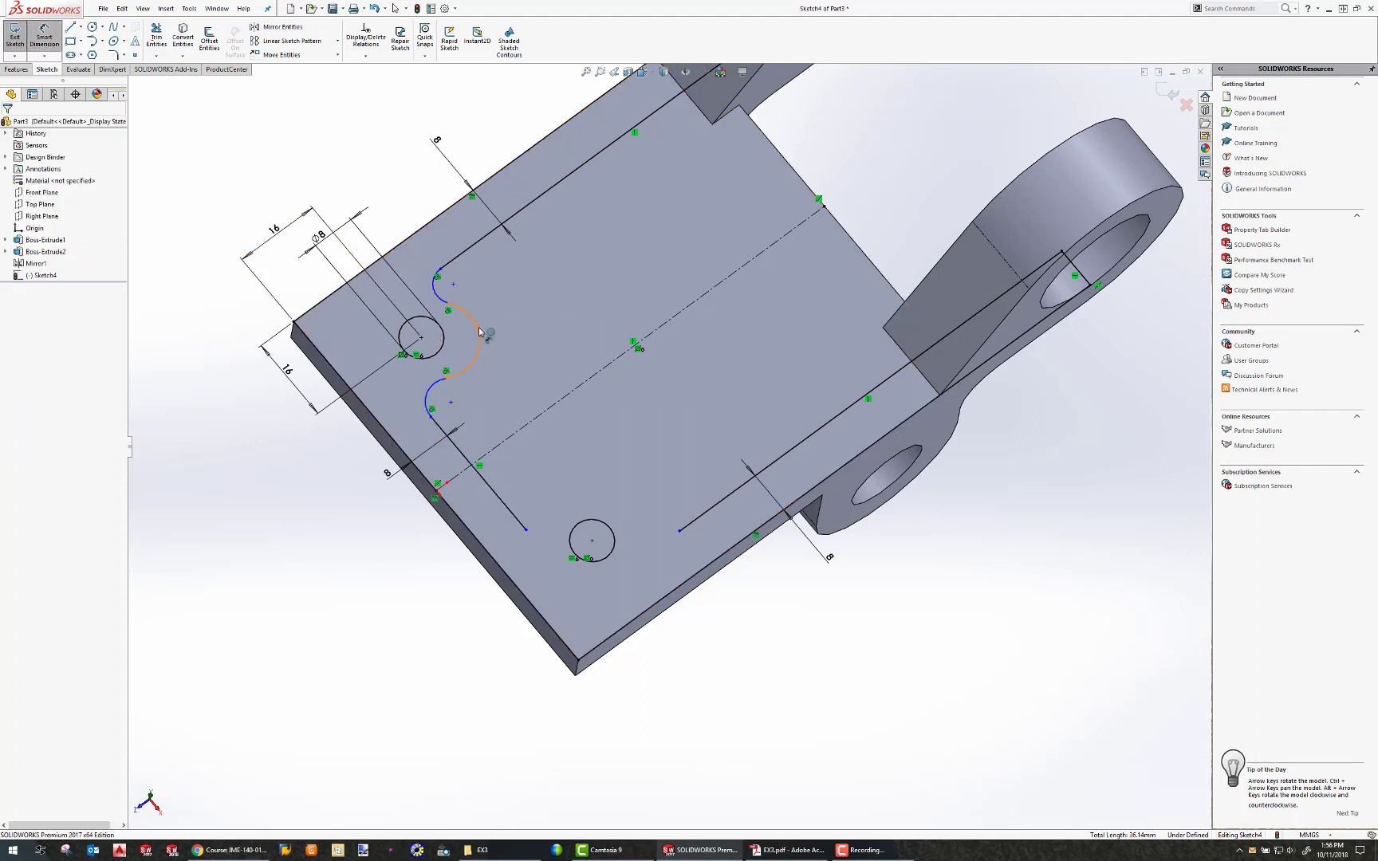
{"action": "left_click", "coordinate": [547, 341]}
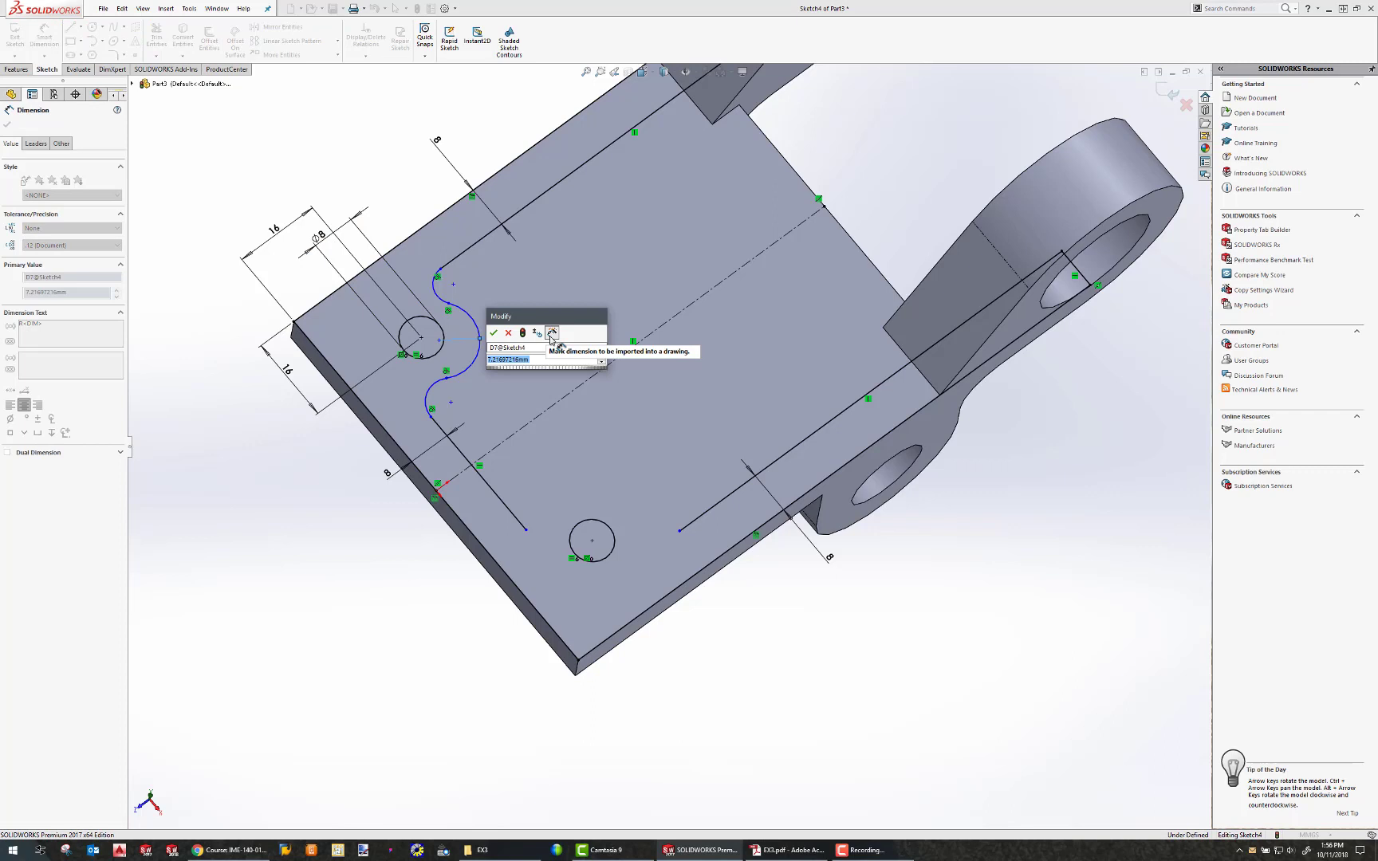
{"action": "type", "text": "8"}
{"action": "key", "text": "Return"}
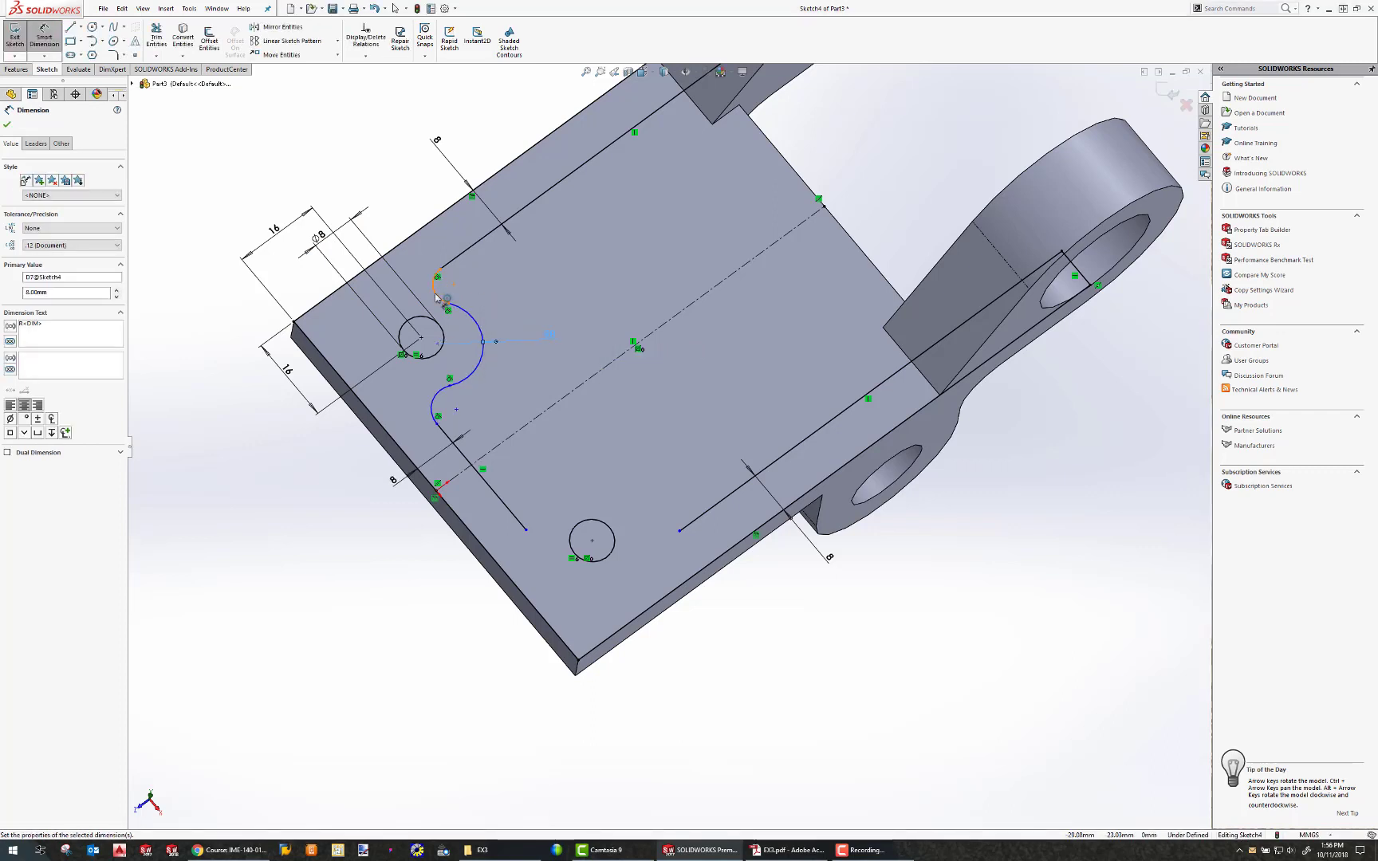
Dimension the two remaining arcs of the wall profile with 8 mm radii.
{"action": "left_click", "coordinate": [436, 296]}
{"action": "left_click", "coordinate": [526, 295]}
{"action": "type", "text": "8"}
{"action": "key", "text": "Return"}
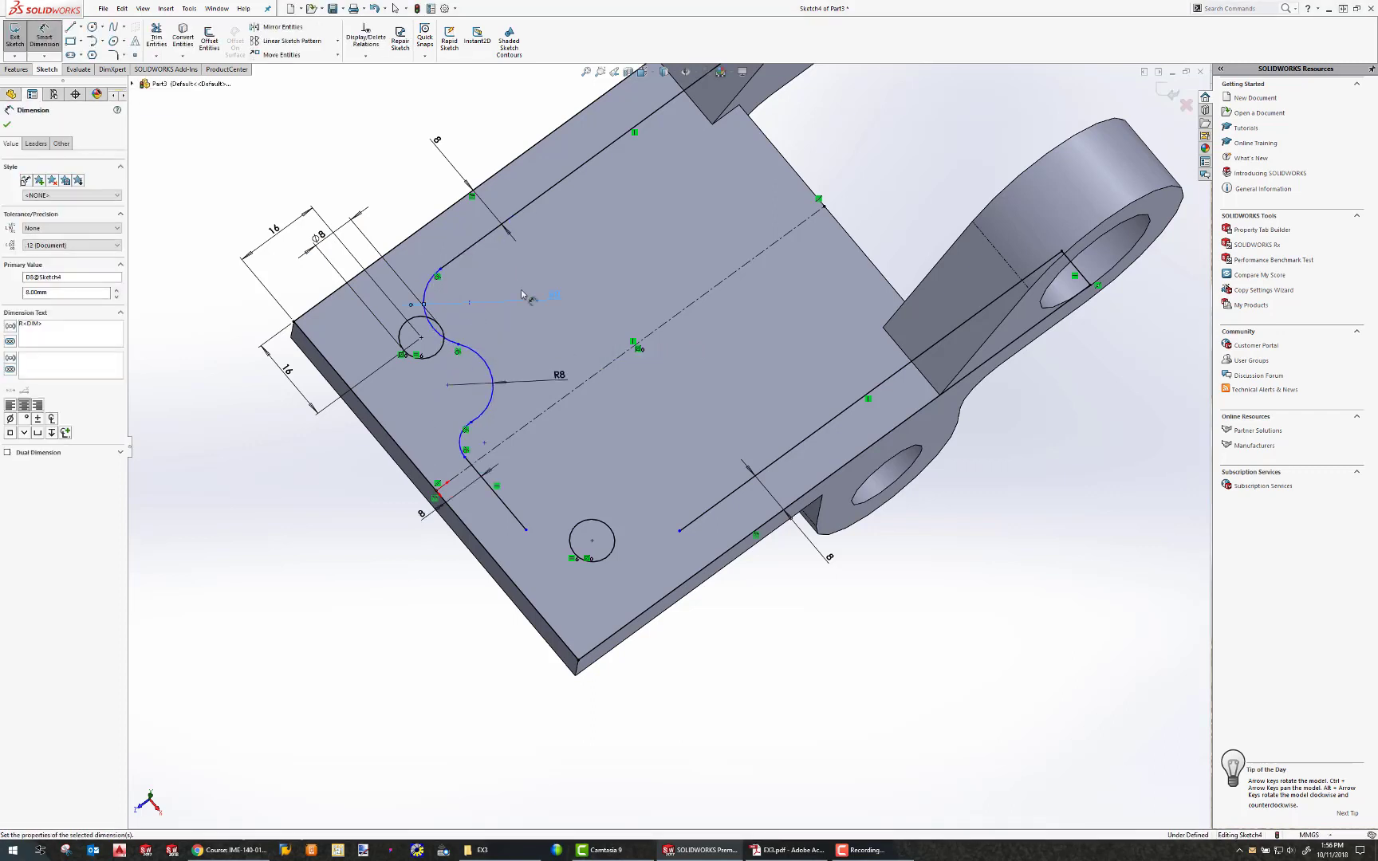
{"action": "left_click", "coordinate": [464, 445]}
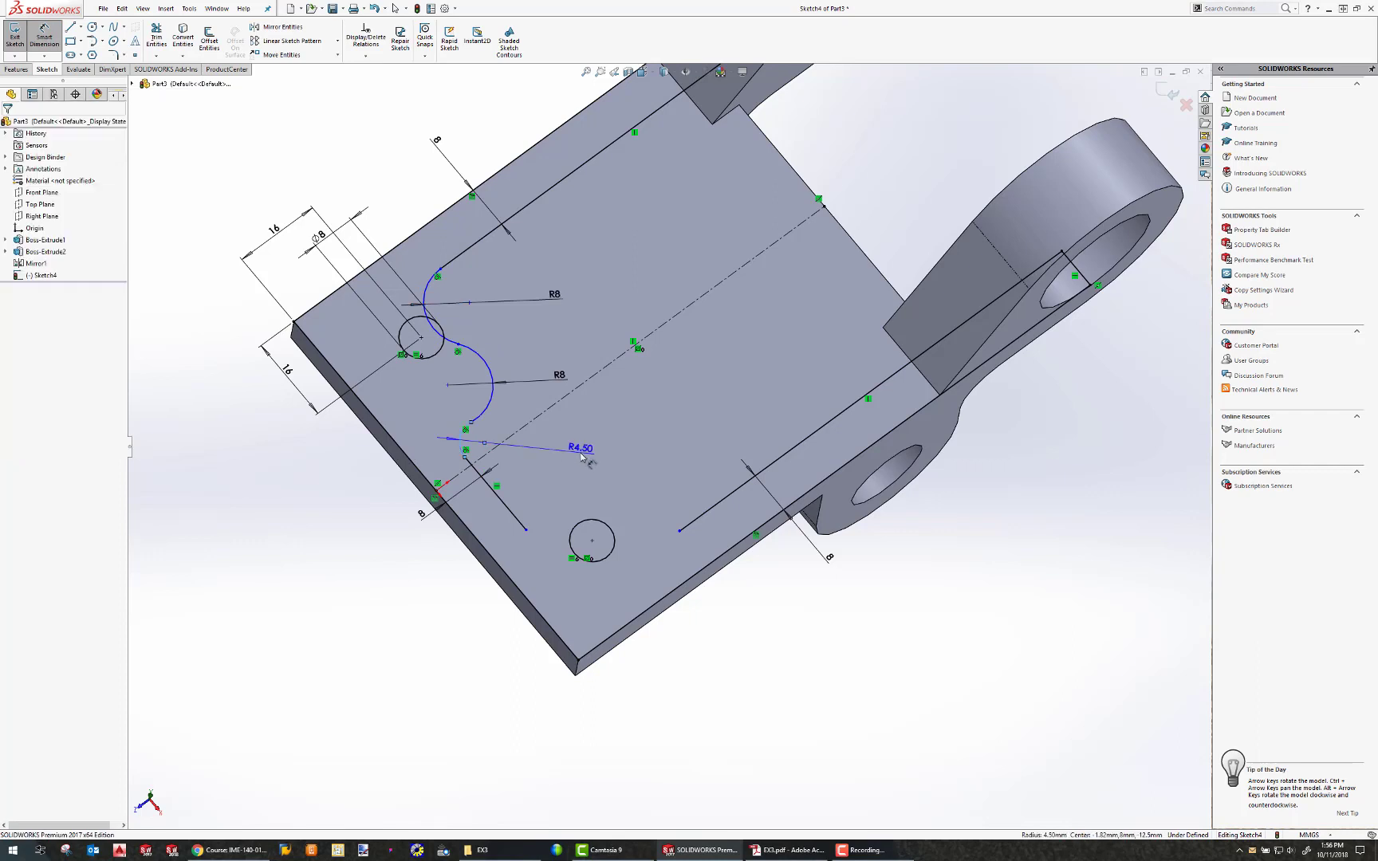
{"action": "left_click", "coordinate": [586, 455]}
{"action": "type", "text": "8"}
{"action": "key", "text": "Return"}
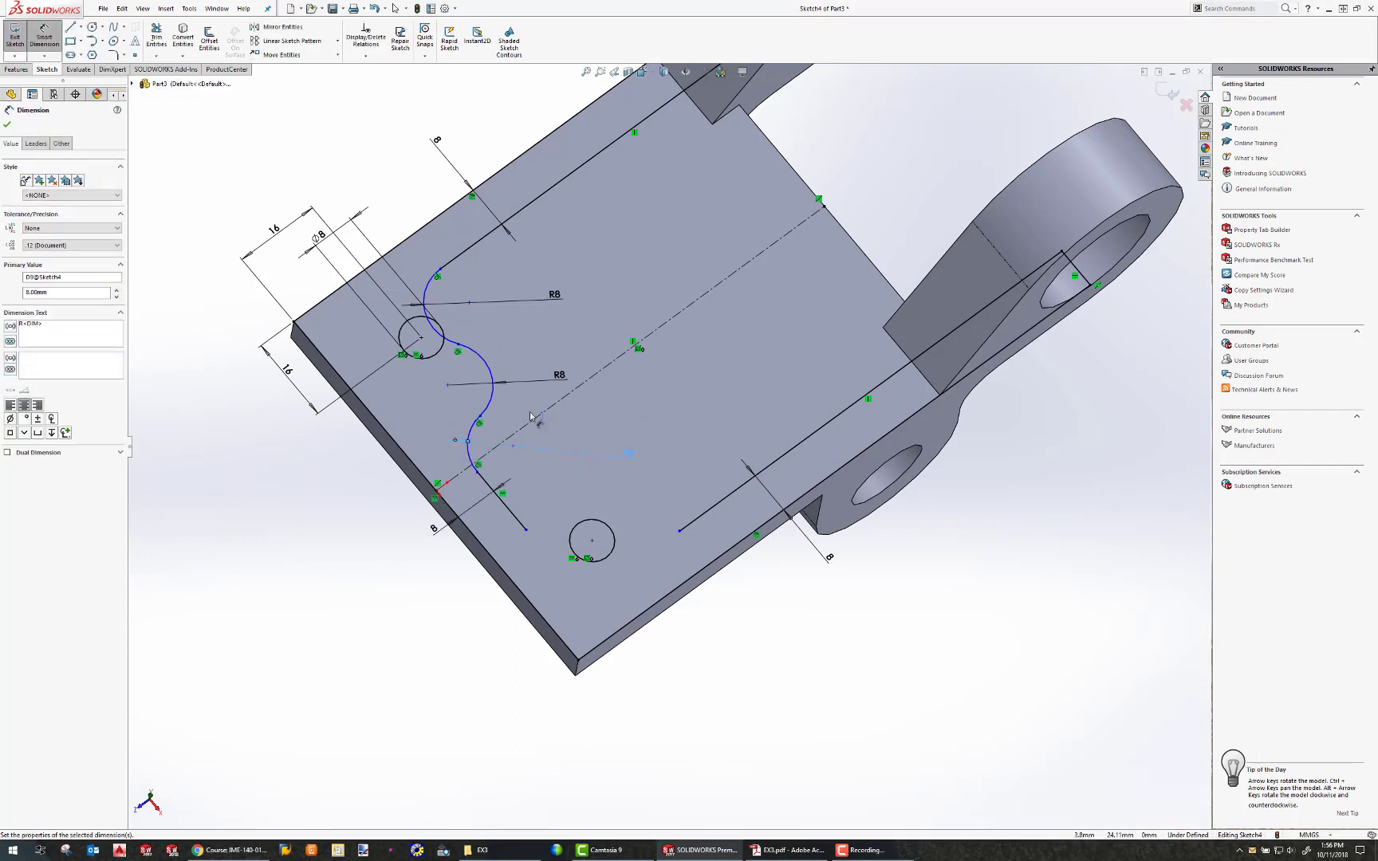
{"action": "key", "text": "Escape"}
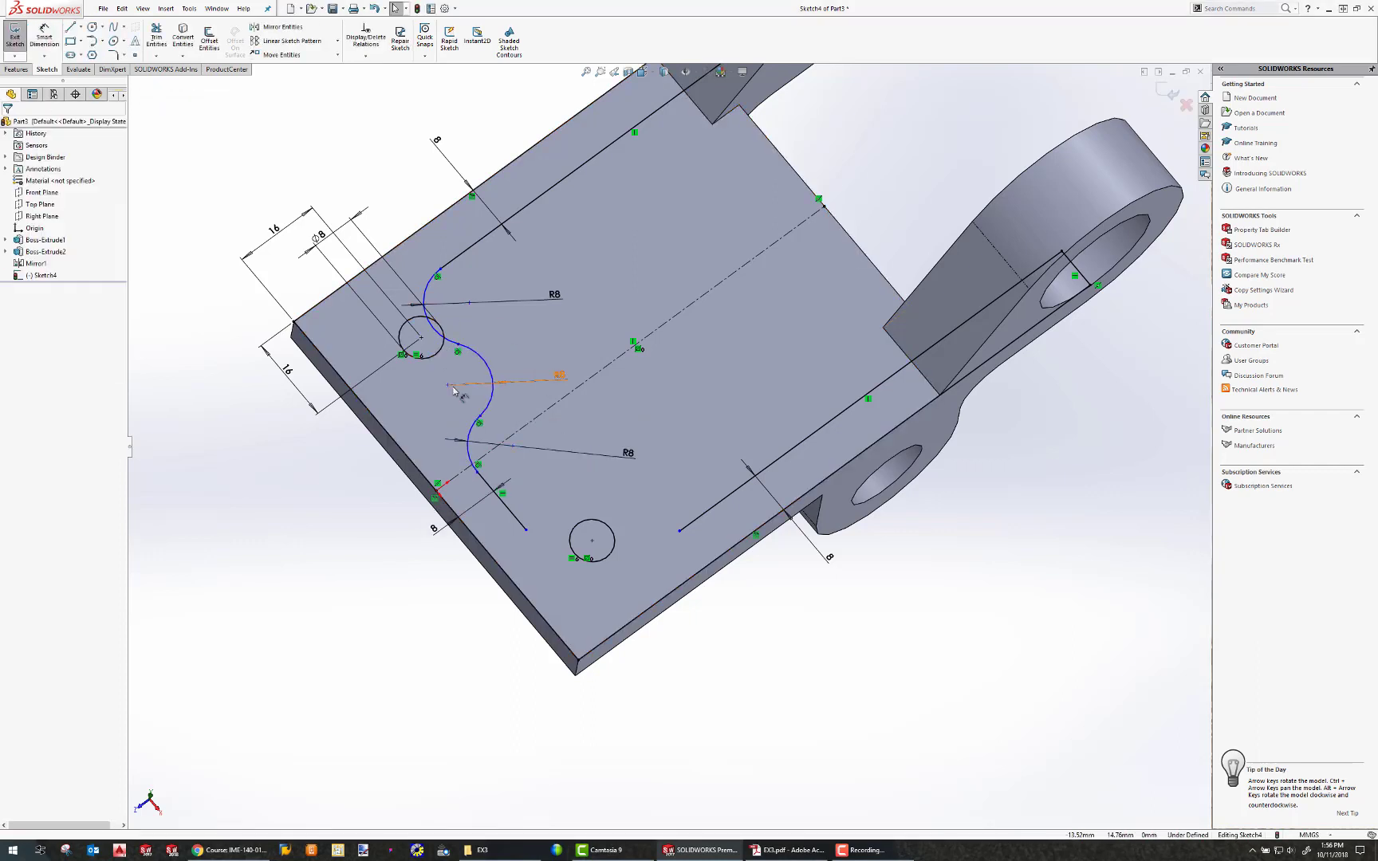
Merge the middle arc's center point with the upper hole's center.
{"action": "left_click_drag", "start_coordinate": [447, 385], "coordinate": [423, 343]}
{"action": "left_click", "coordinate": [421, 338], "text": "ctrl"}
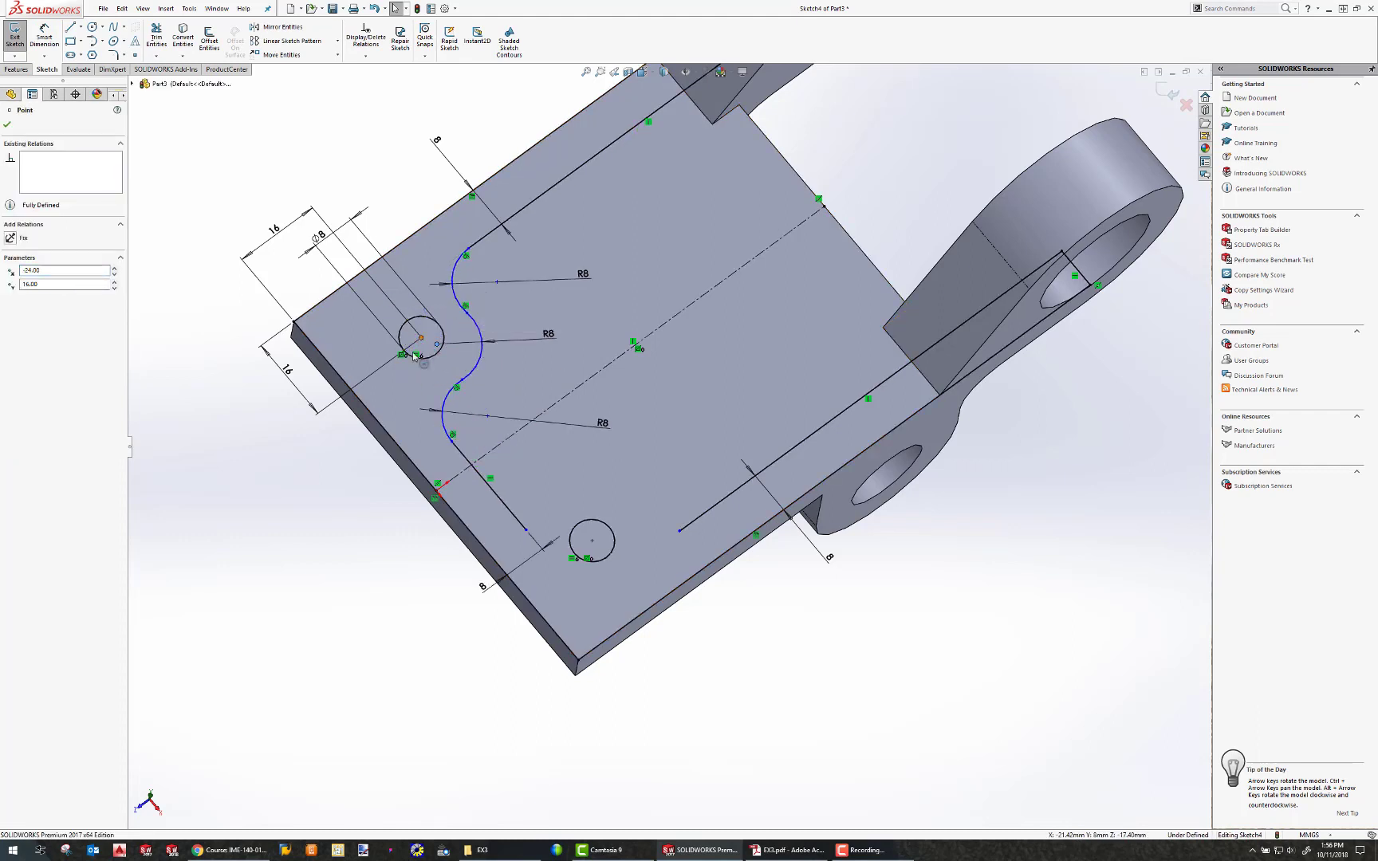
{"action": "left_click", "coordinate": [12, 338]}
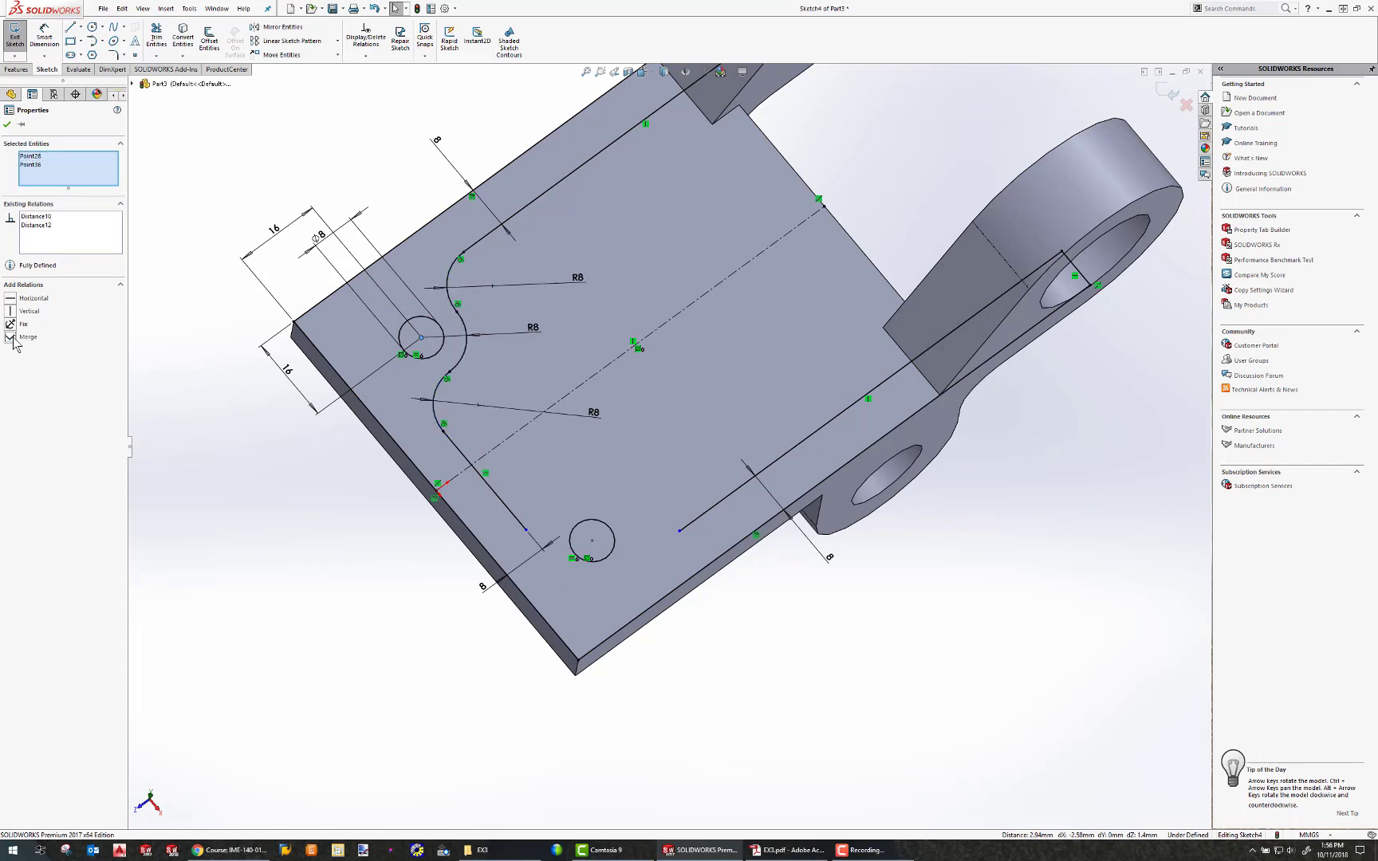
{"action": "left_click", "coordinate": [242, 179]}
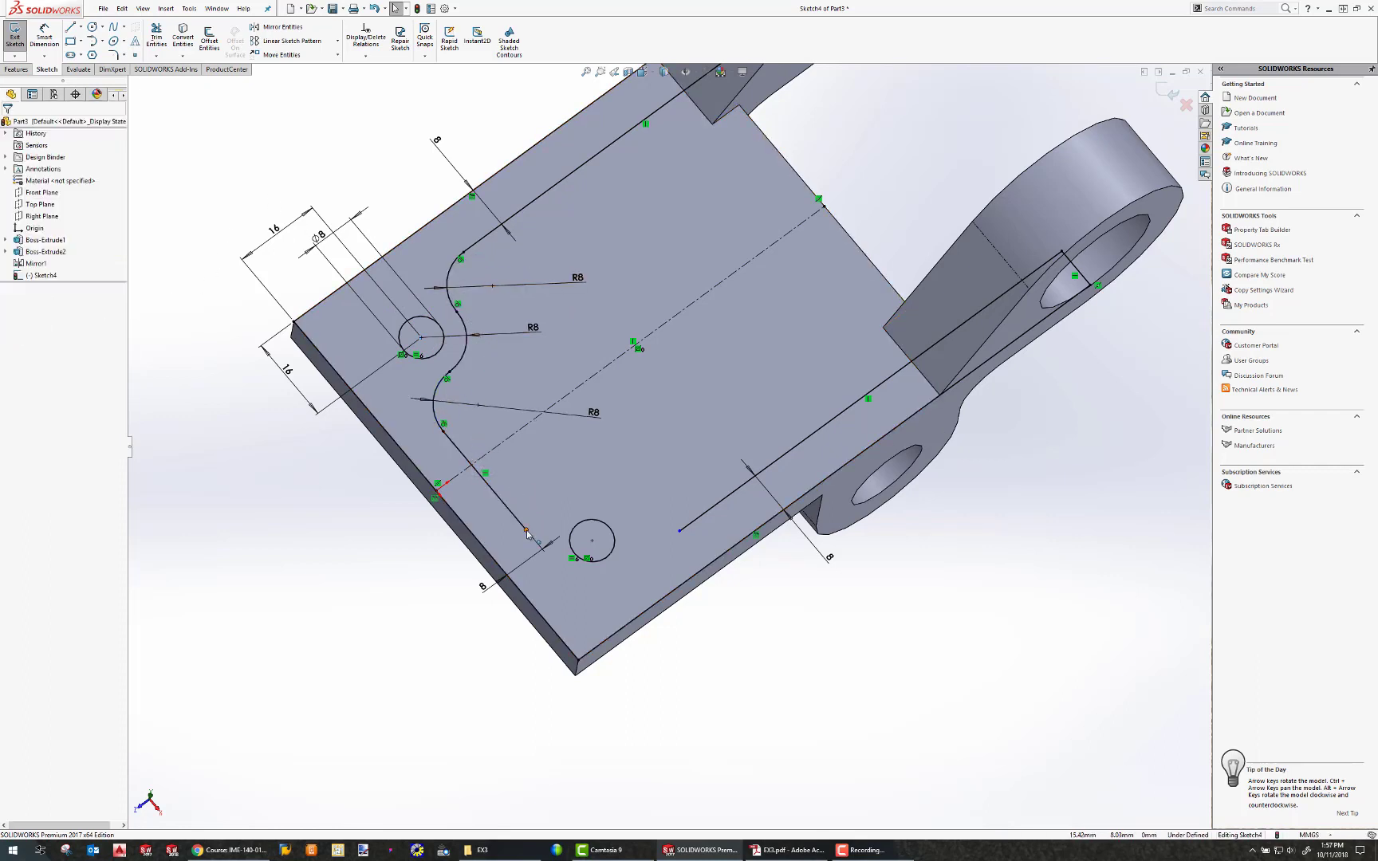
Pull back the lower lines' ends and mirror the three arcs about the centerline.
{"action": "left_click_drag", "start_coordinate": [526, 528], "coordinate": [495, 494]}
{"action": "left_click_drag", "start_coordinate": [680, 529], "coordinate": [731, 494]}
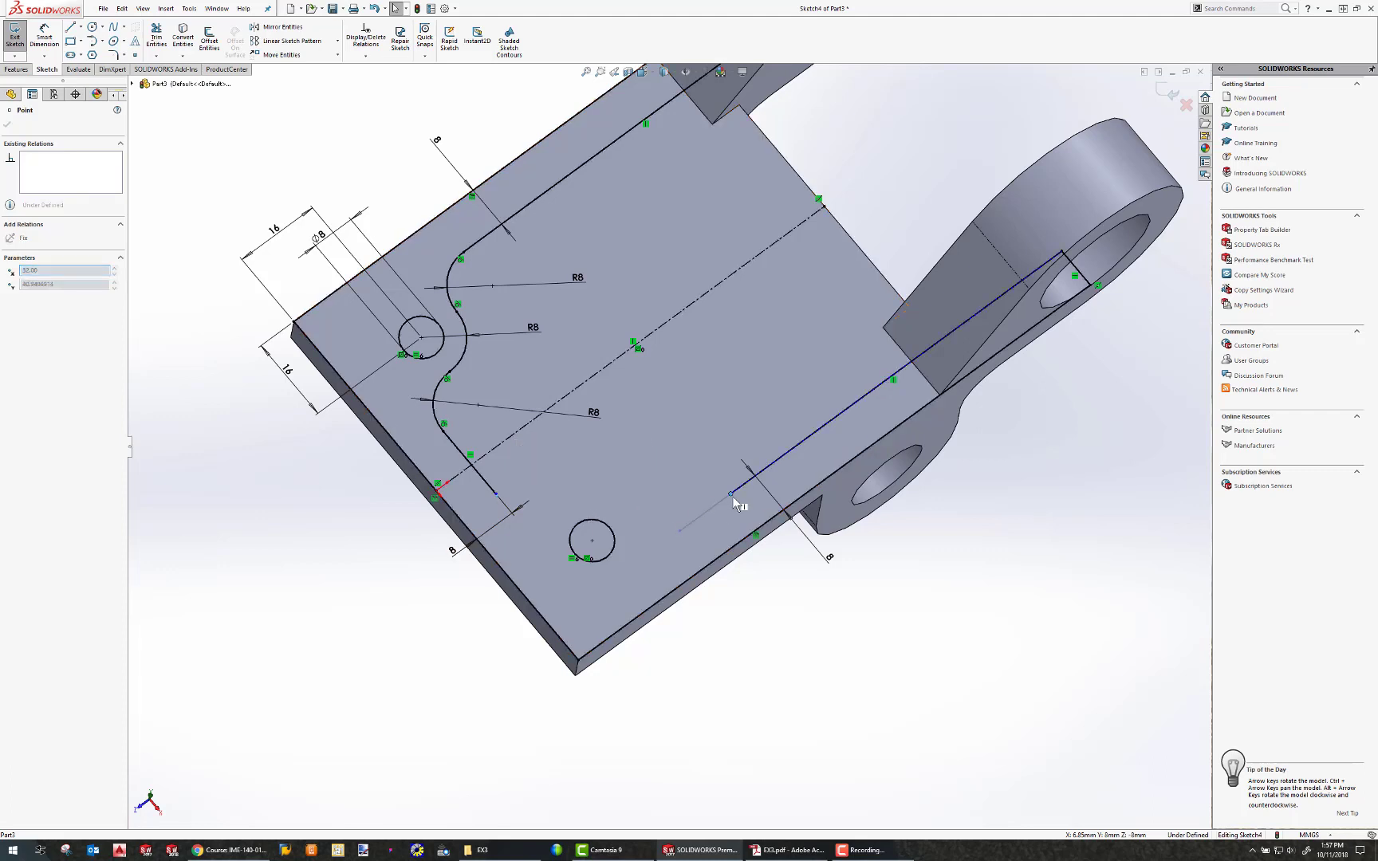
{"action": "left_click", "coordinate": [451, 371]}
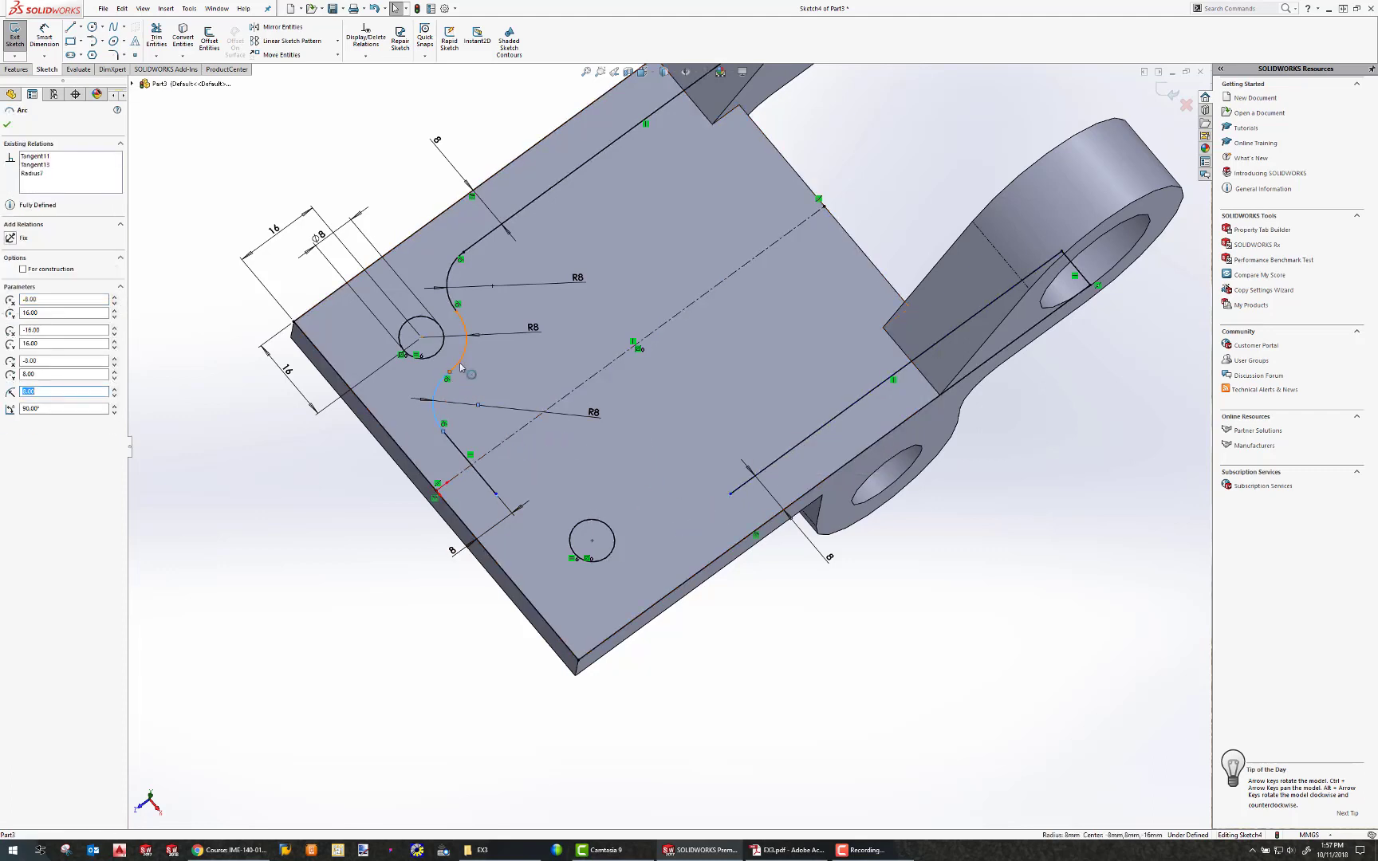
{"action": "left_click", "coordinate": [446, 279], "text": "ctrl"}
{"action": "left_click", "coordinate": [448, 270], "text": "ctrl"}
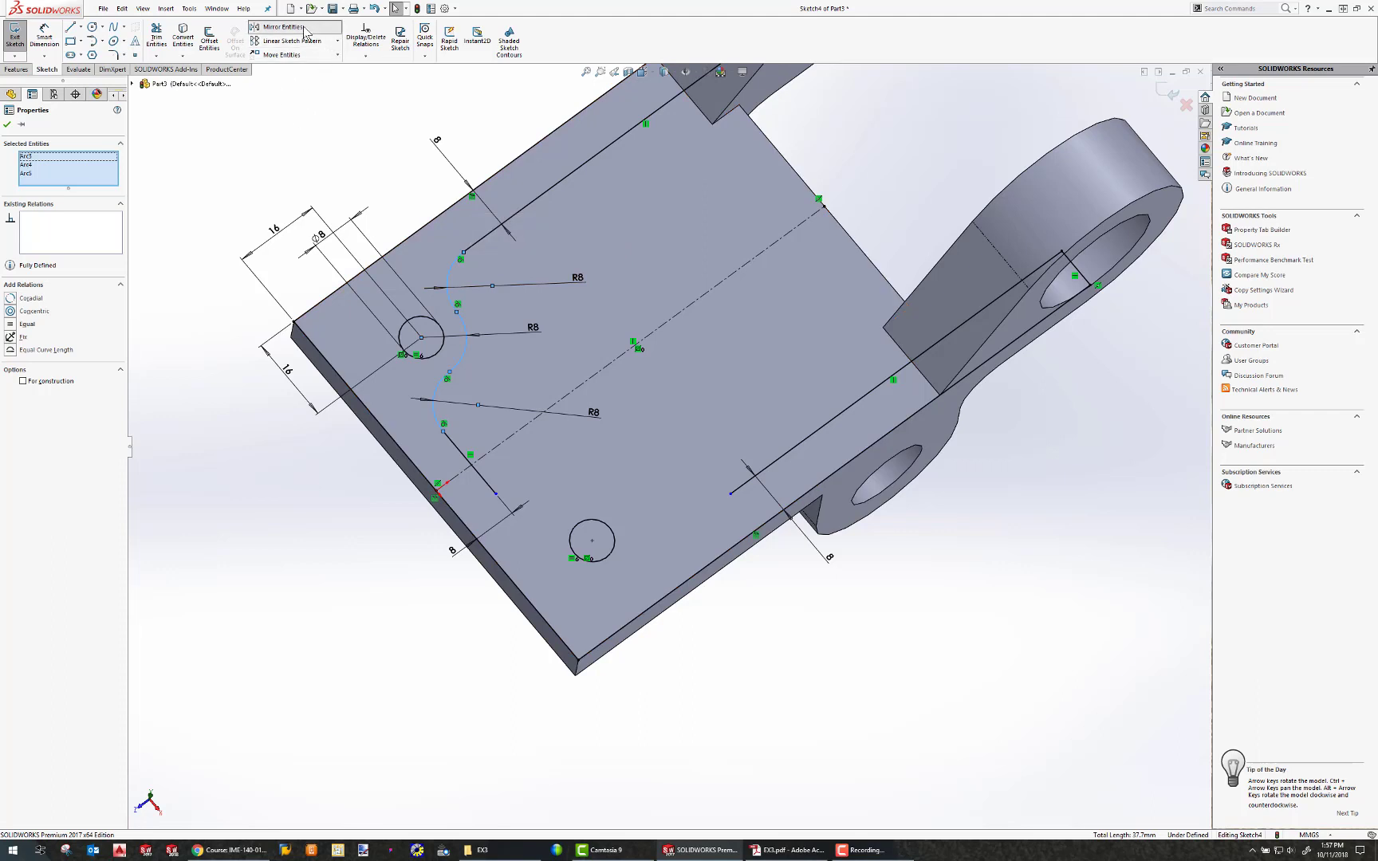
{"action": "left_click", "coordinate": [279, 27]}
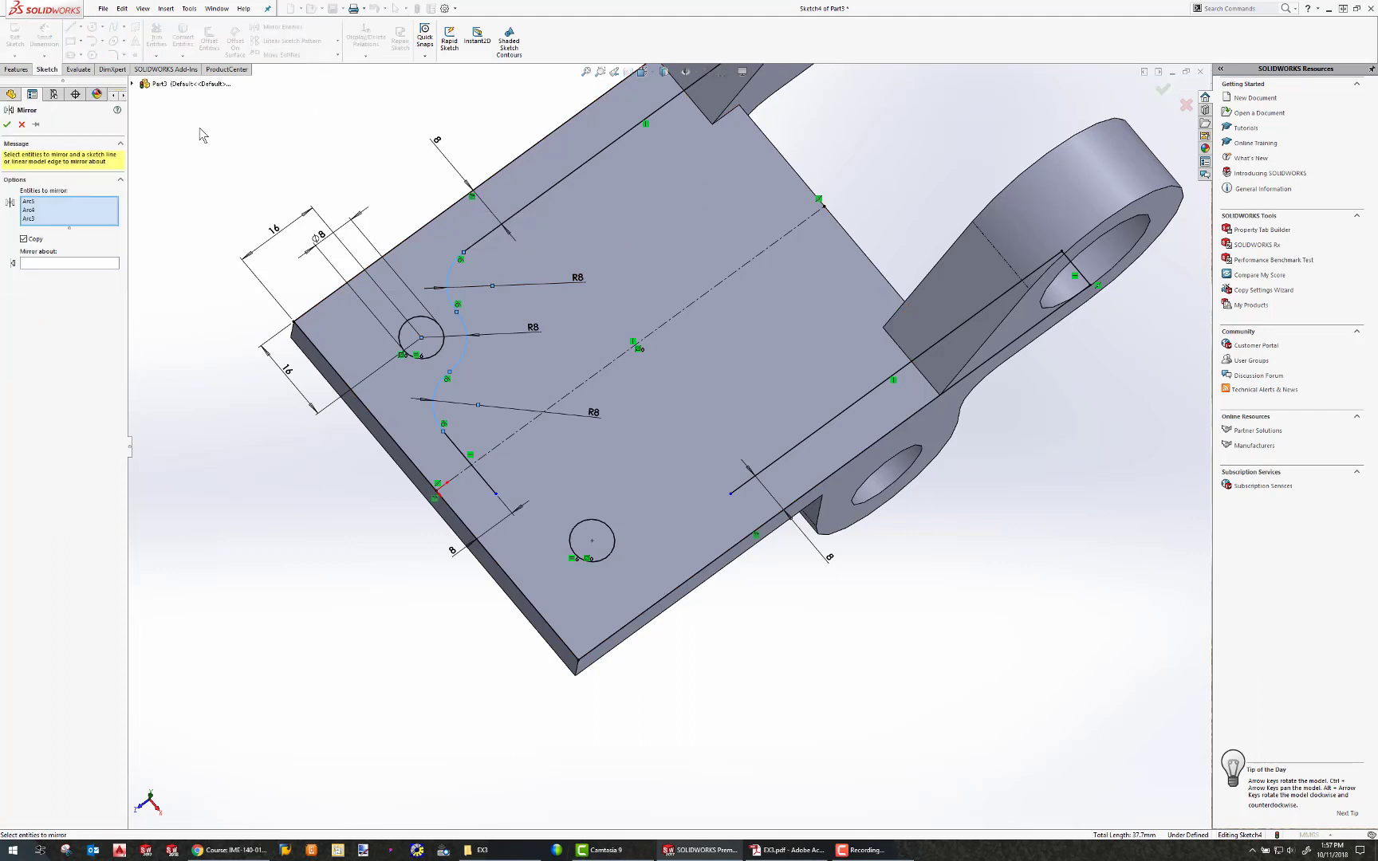
{"action": "left_click", "coordinate": [581, 390]}
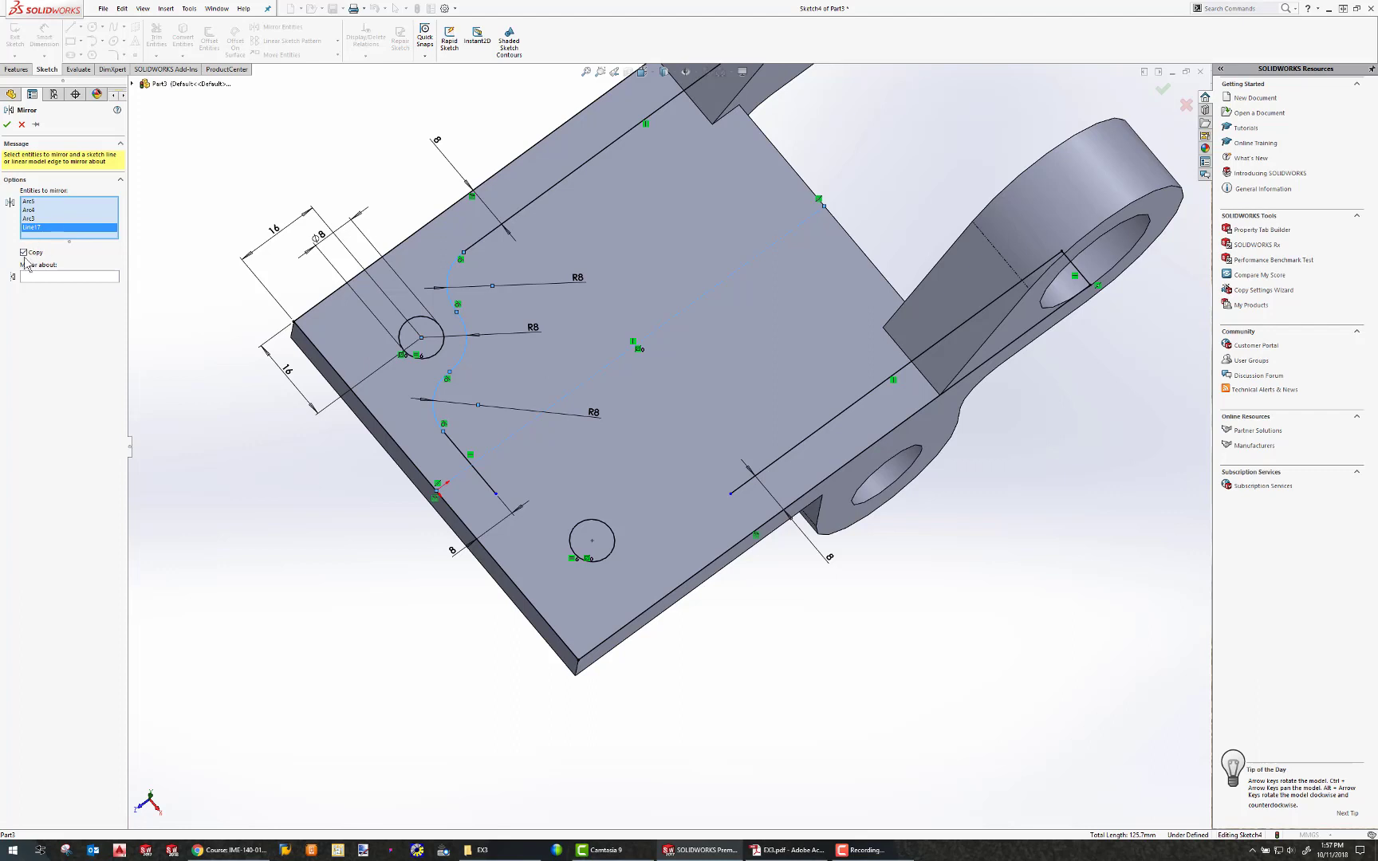
{"action": "left_click", "coordinate": [76, 276]}
{"action": "left_click", "coordinate": [569, 398]}
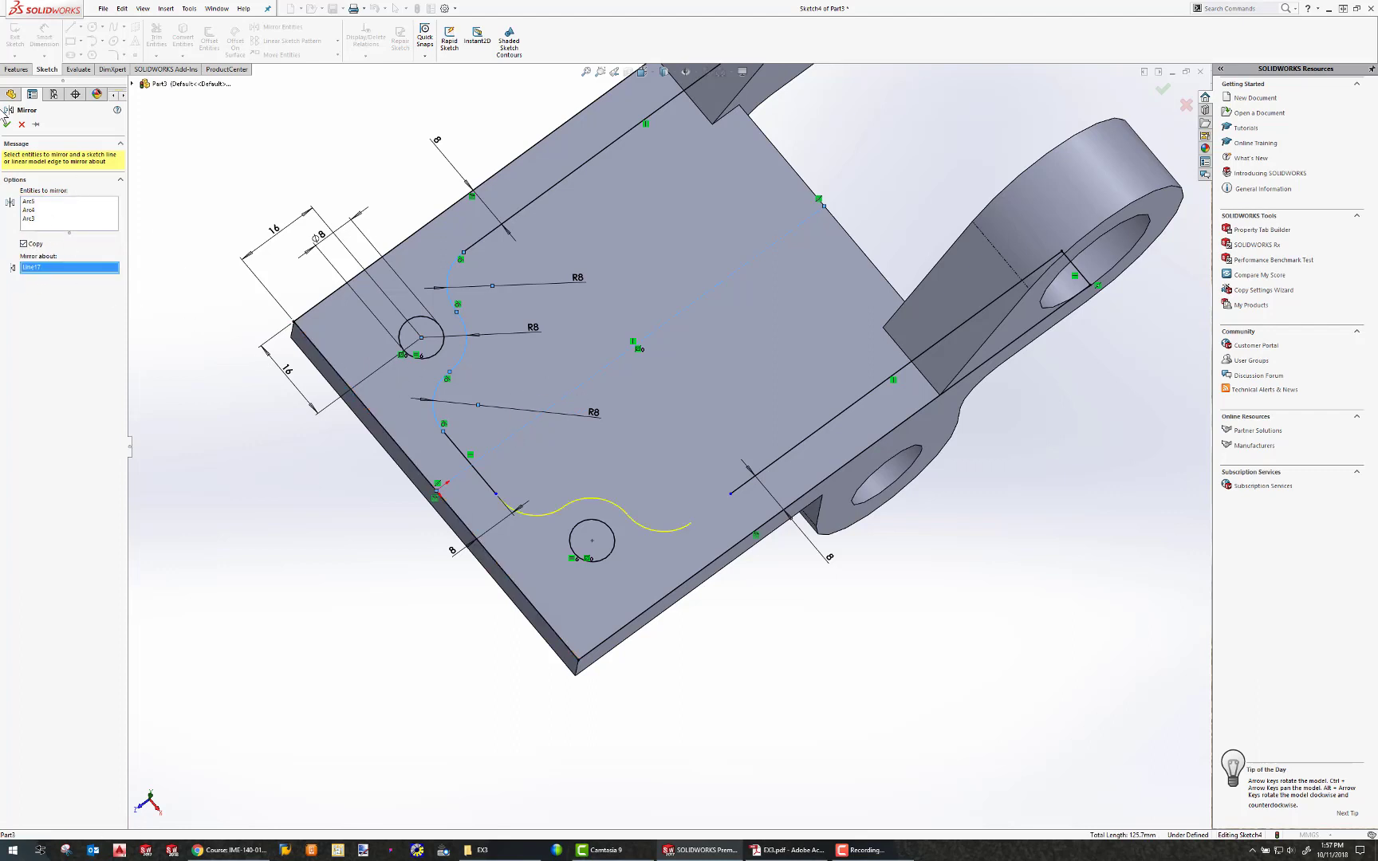
{"action": "left_click", "coordinate": [9, 124]}
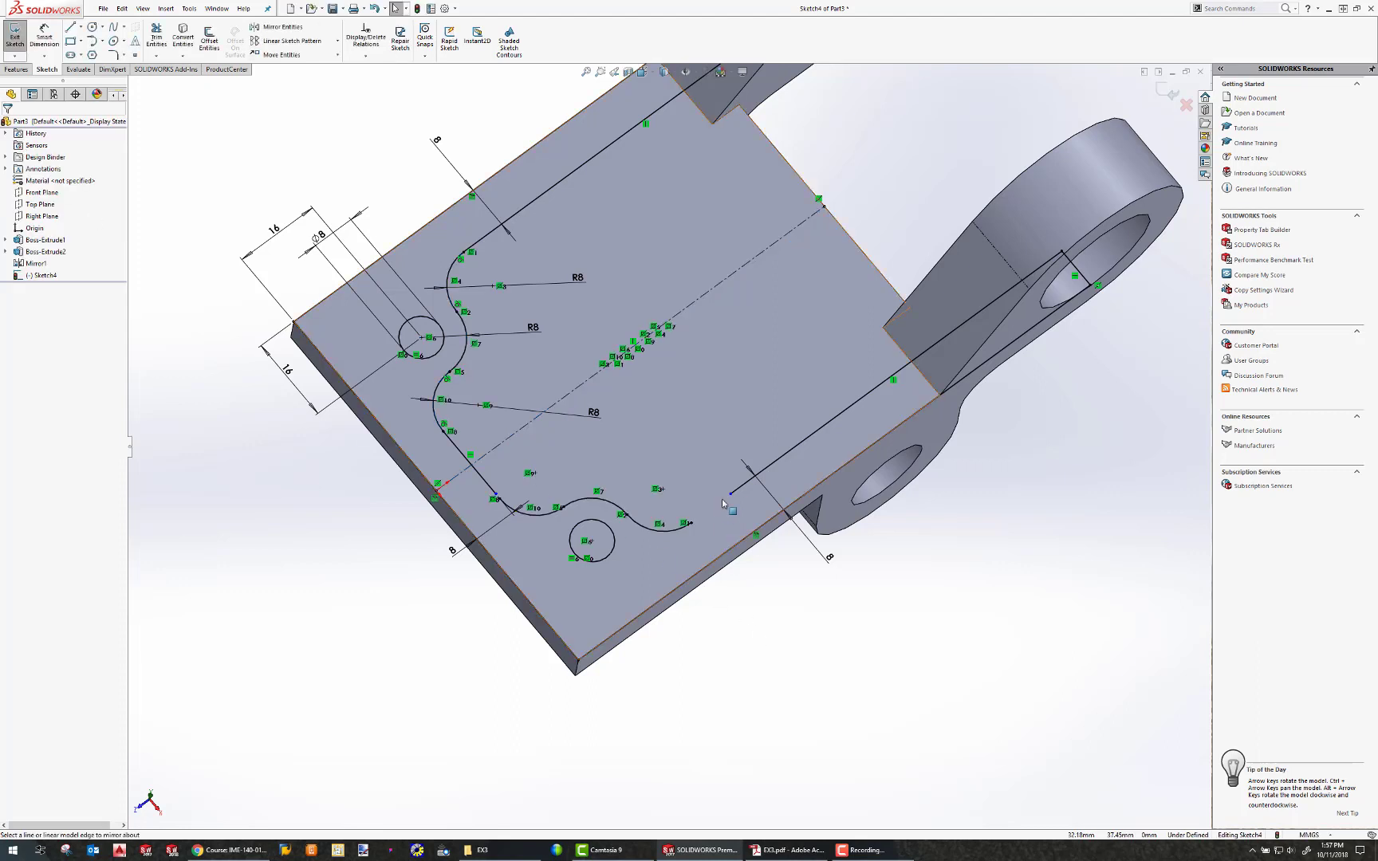
Join the lower lines' ends to the mirrored arcs and delete the conflicting 8 mm dimension.
{"action": "left_click_drag", "start_coordinate": [730, 495], "coordinate": [690, 522]}
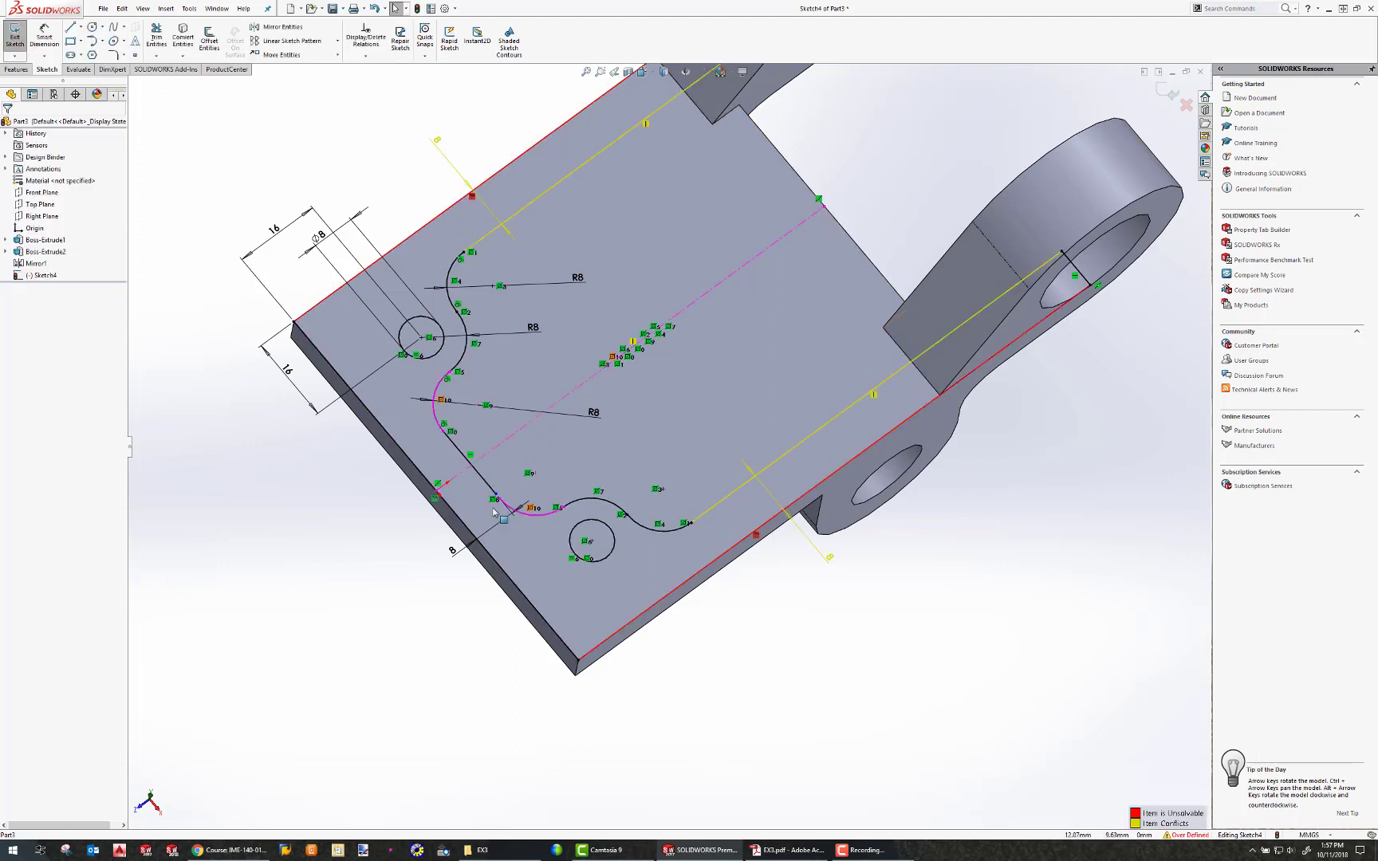
{"action": "left_click_drag", "start_coordinate": [495, 494], "coordinate": [499, 499]}
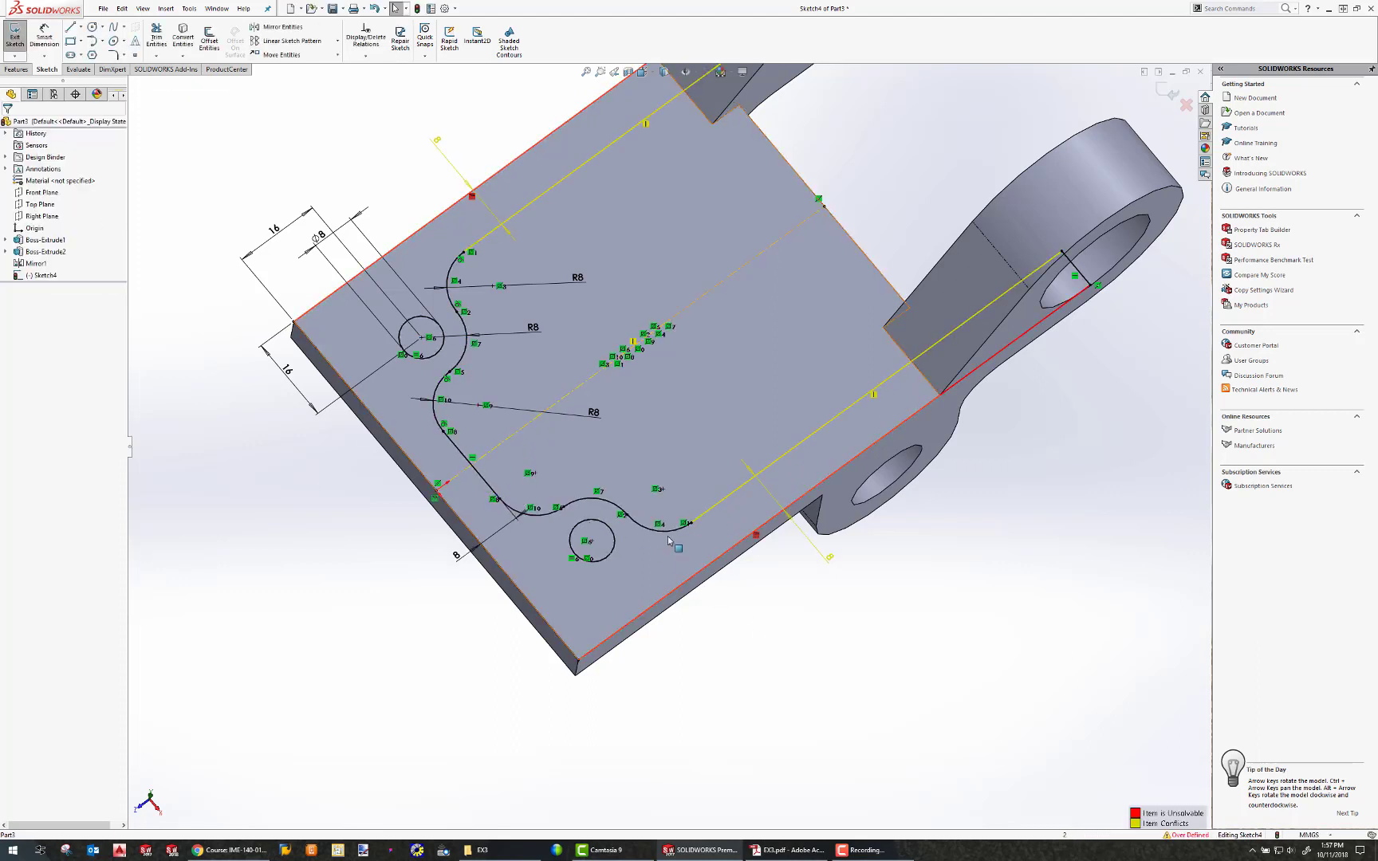
{"action": "left_click", "coordinate": [830, 560]}
{"action": "key", "text": "Delete"}
Start a boss extrude of the wall profile starting from an offset of 22 mm.
{"action": "scroll", "coordinate": [539, 518], "scroll_direction": "down", "scroll_amount": 1}
{"action": "mouse_move", "coordinate": [546, 524]}
{"action": "middle_mouse_down"}
{"action": "mouse_move", "coordinate": [547, 465]}
{"action": "mouse_move", "coordinate": [556, 474]}
{"action": "middle_mouse_up"}
{"action": "scroll", "coordinate": [560, 478], "scroll_direction": "up", "scroll_amount": 3}
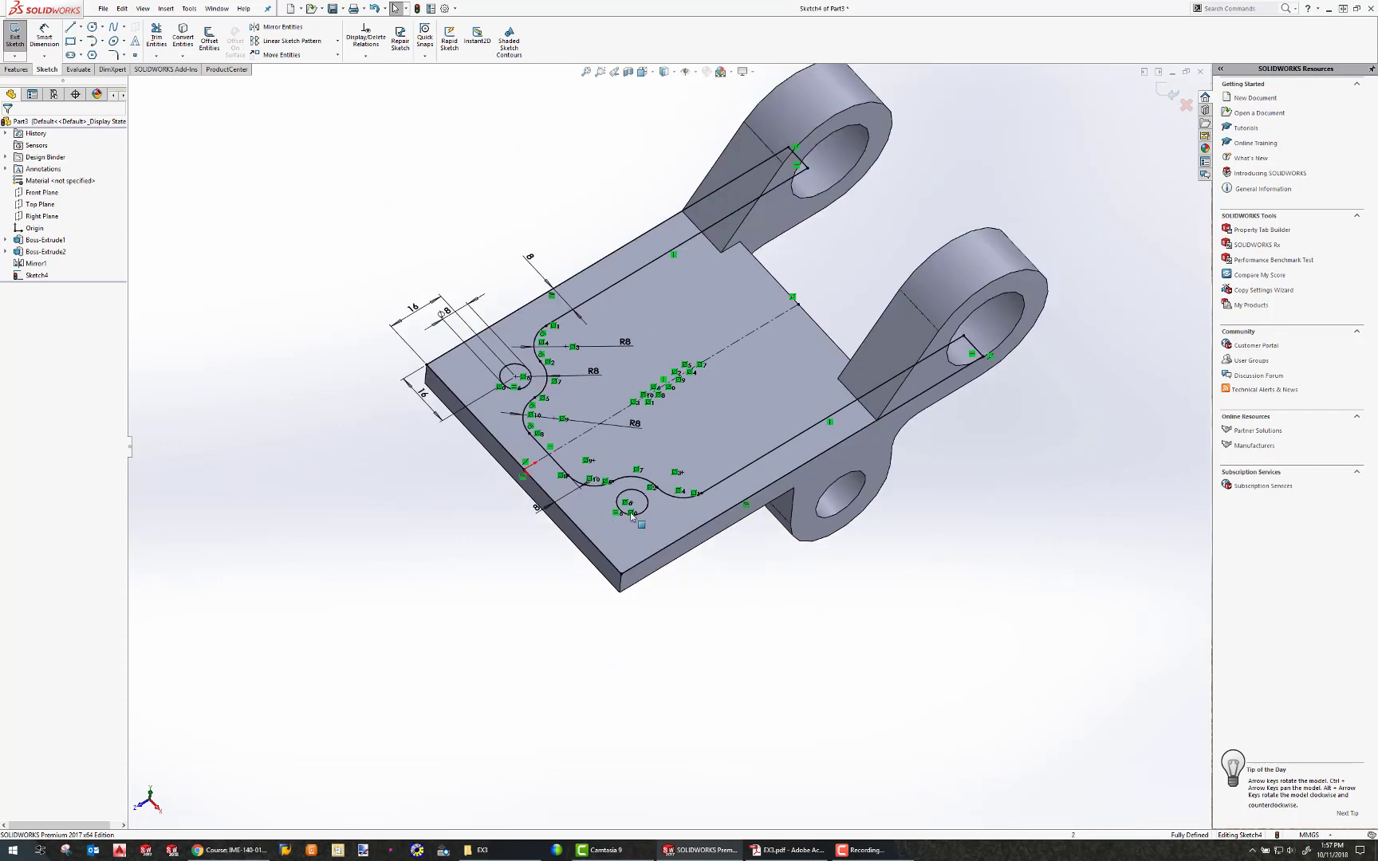
{"action": "left_click", "coordinate": [17, 70]}
{"action": "left_click", "coordinate": [20, 36]}
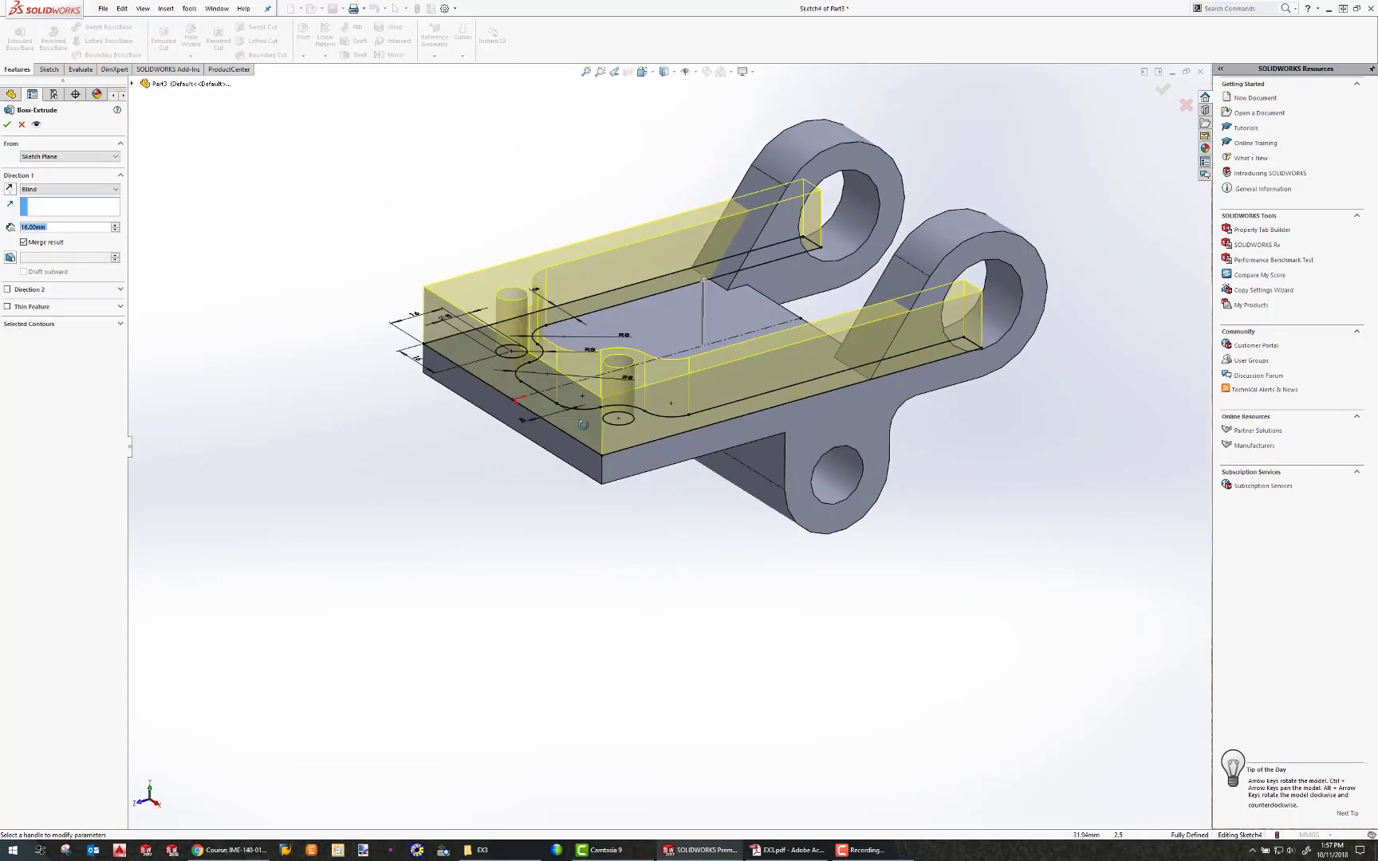
{"action": "middle_click_drag", "start_coordinate": [583, 424], "coordinate": [532, 375]}
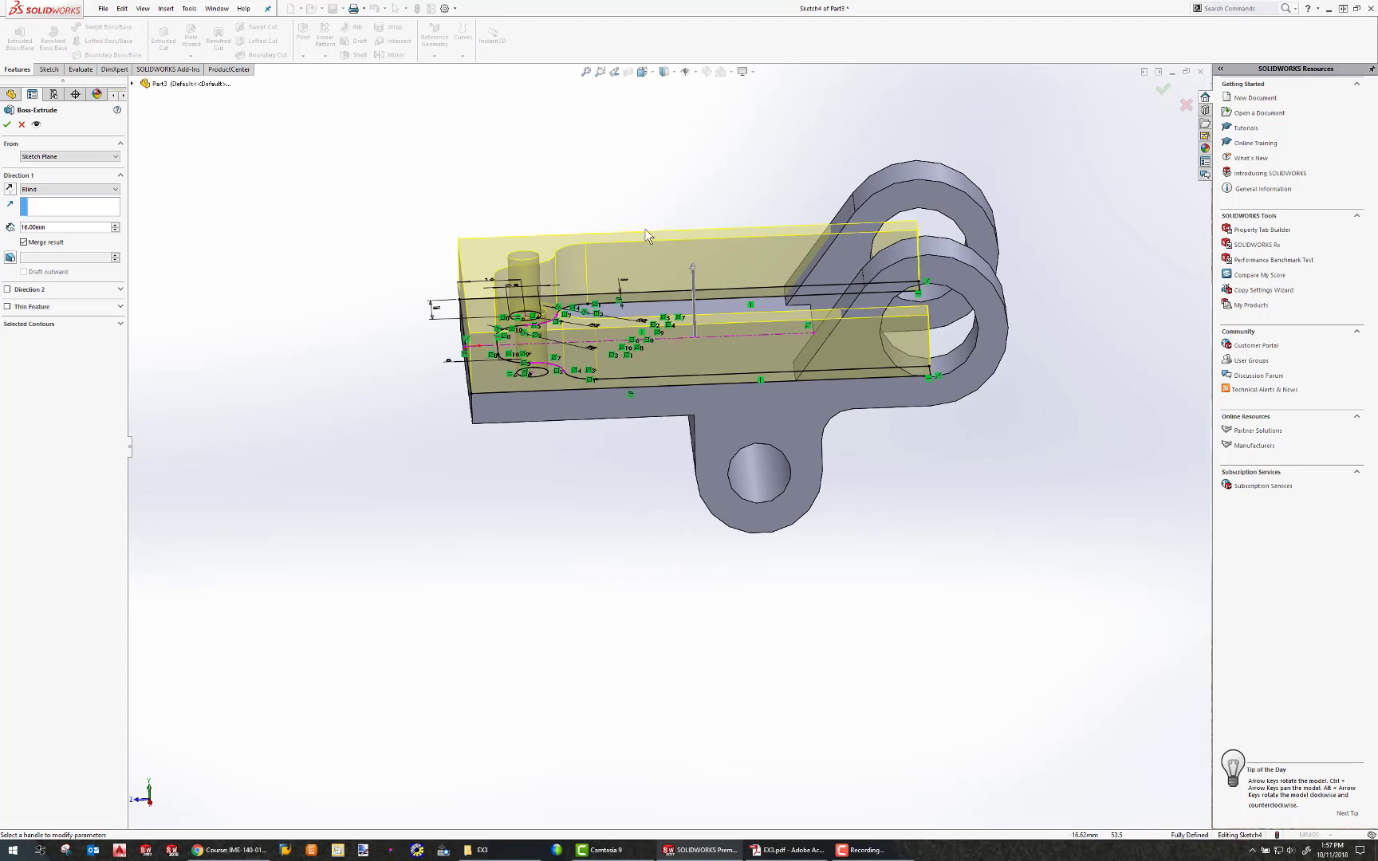
{"action": "left_click", "coordinate": [84, 157]}
{"action": "left_click", "coordinate": [46, 194]}
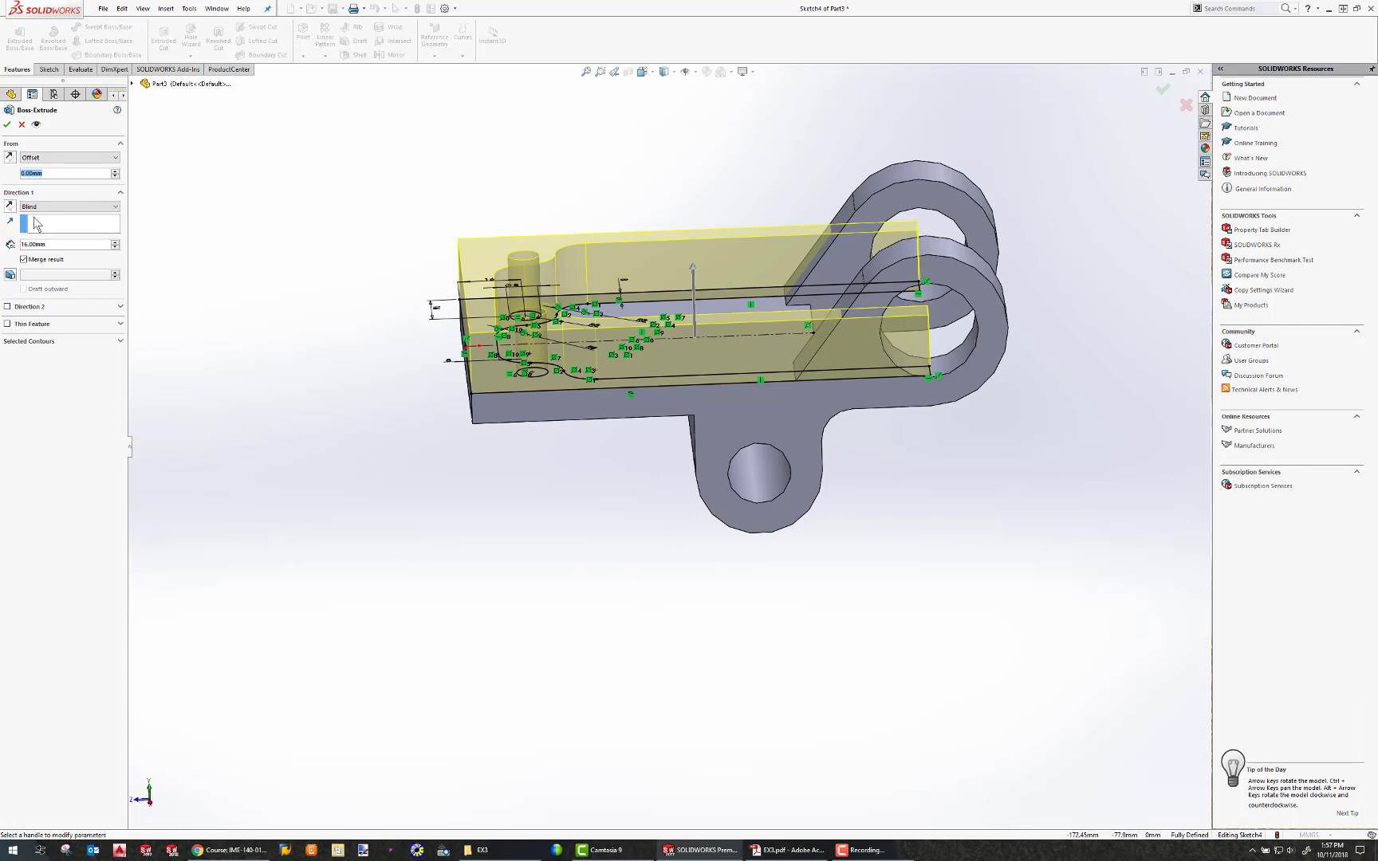
{"action": "type", "text": "40-4"}
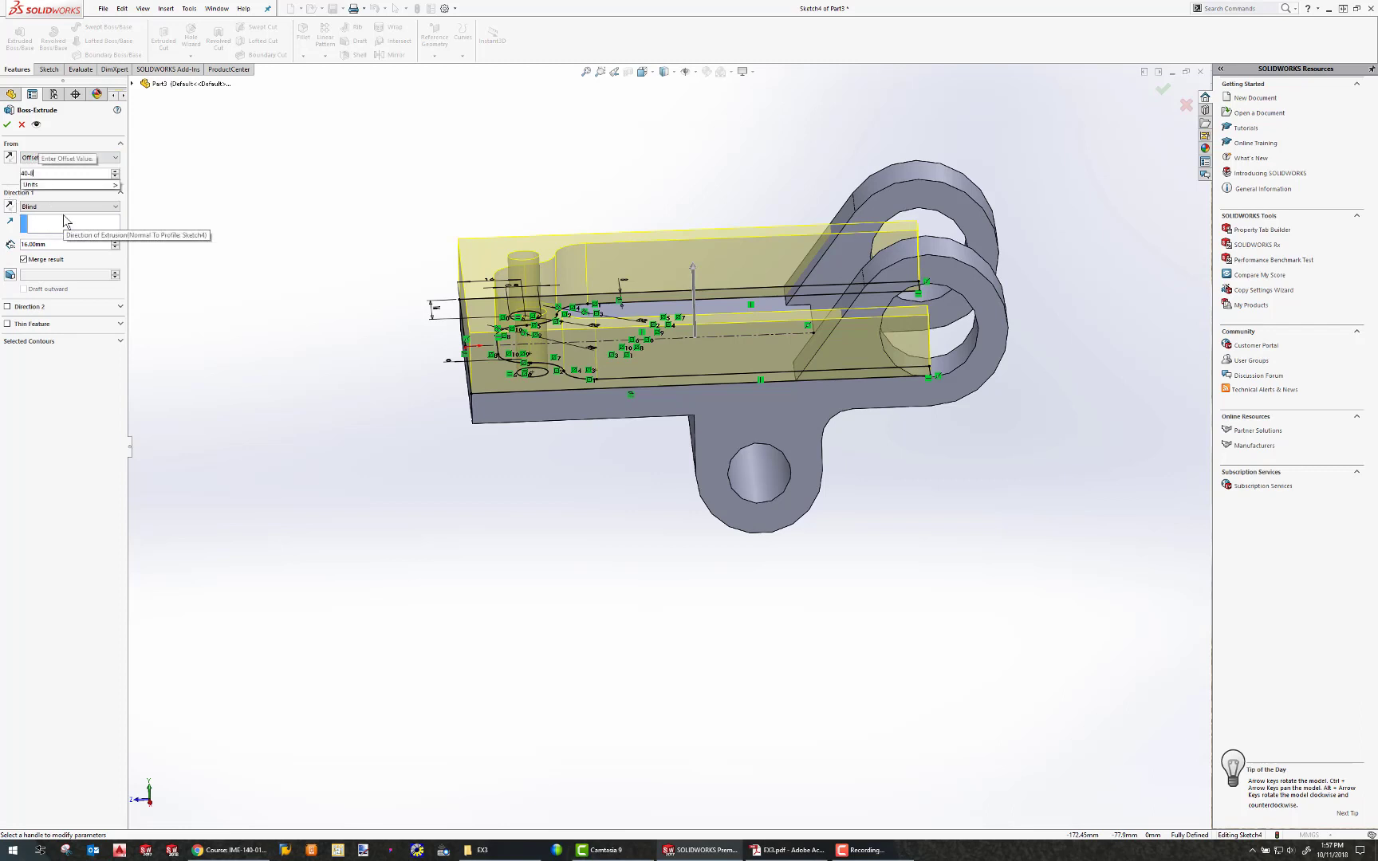
{"action": "key", "text": "Return"}
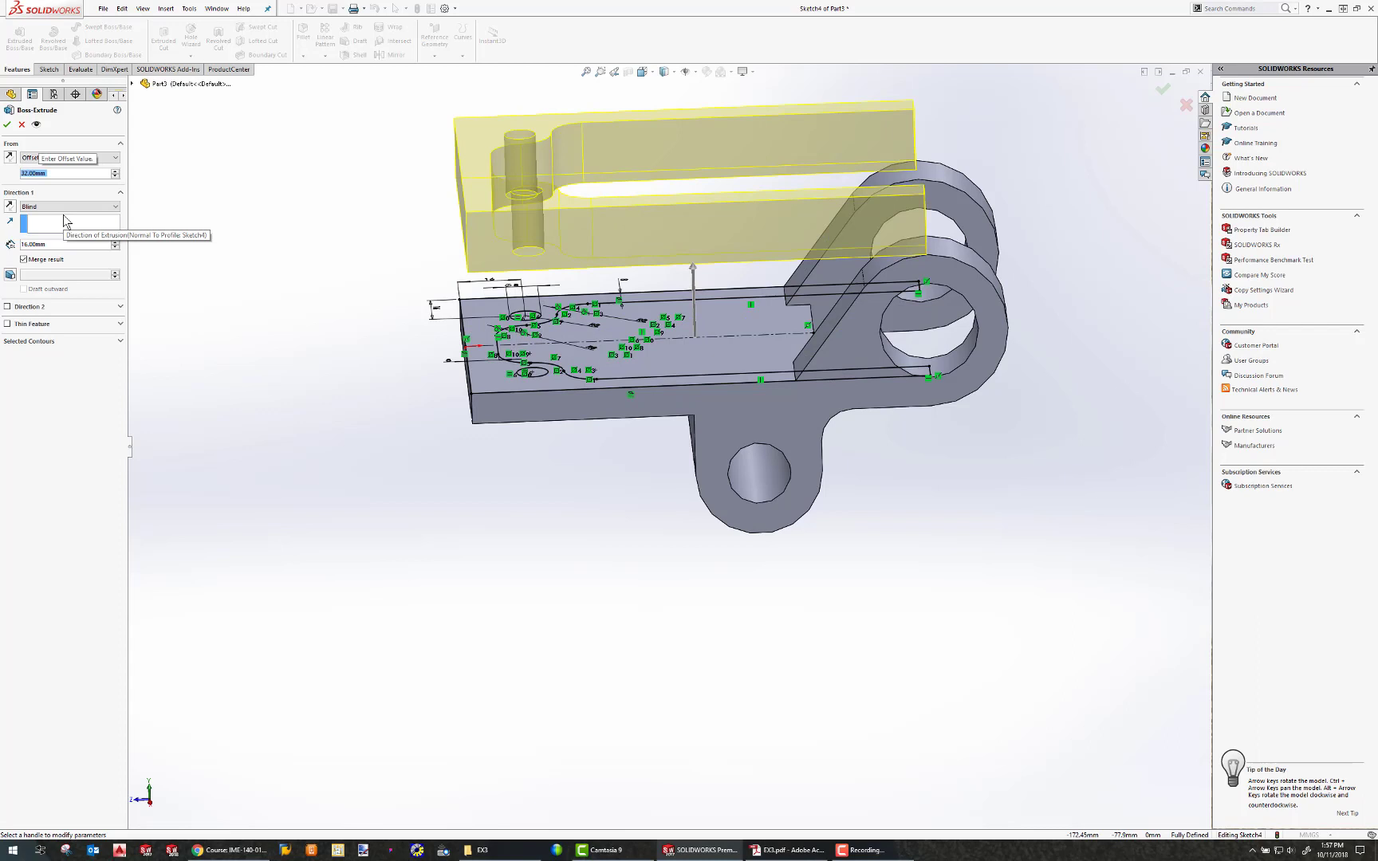
Reverse the extrude direction and extrude up to the bracket body.
{"action": "left_click", "coordinate": [10, 206]}
{"action": "middle_click_drag", "start_coordinate": [761, 359], "coordinate": [767, 294]}
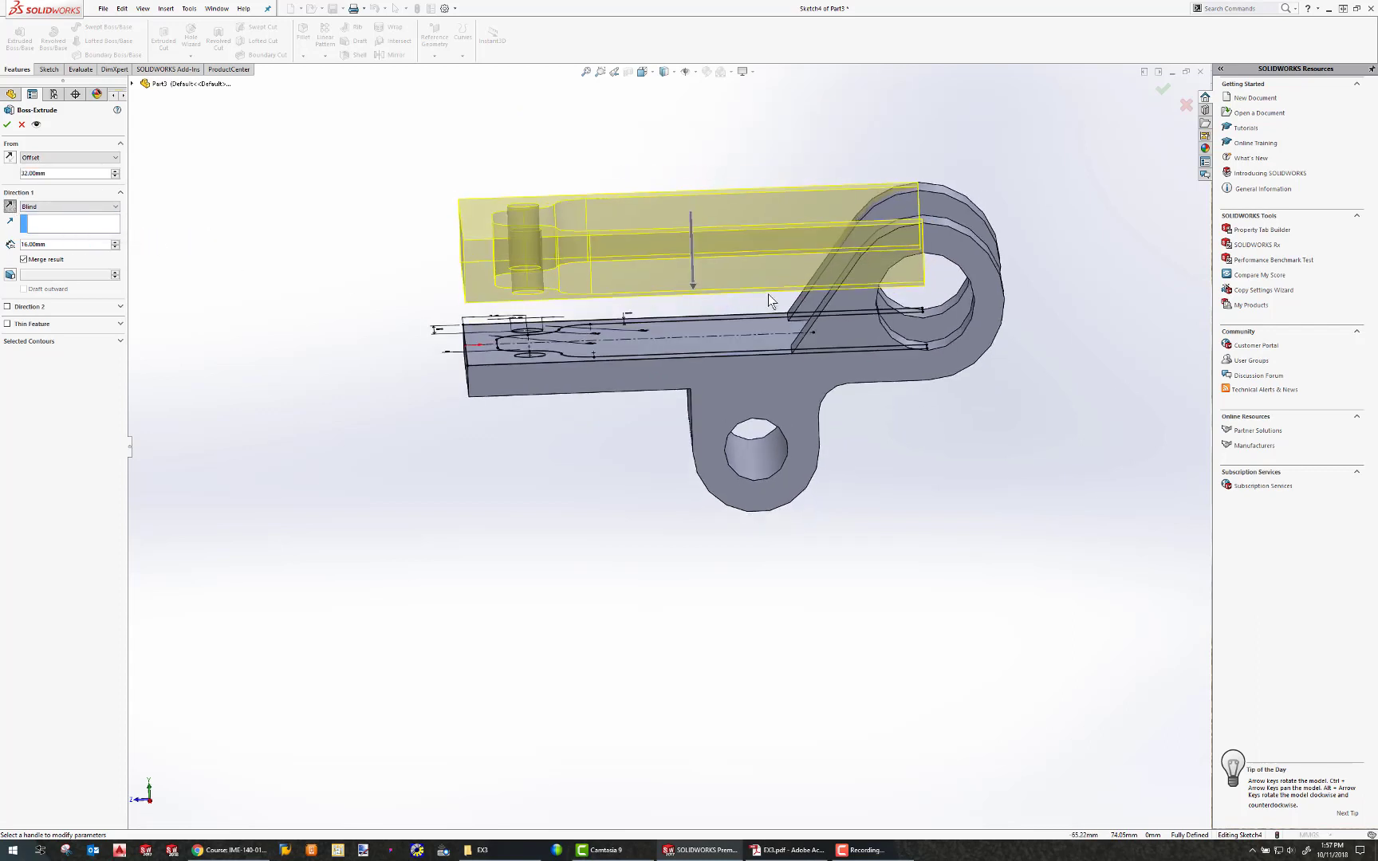
{"action": "left_click", "coordinate": [61, 208]}
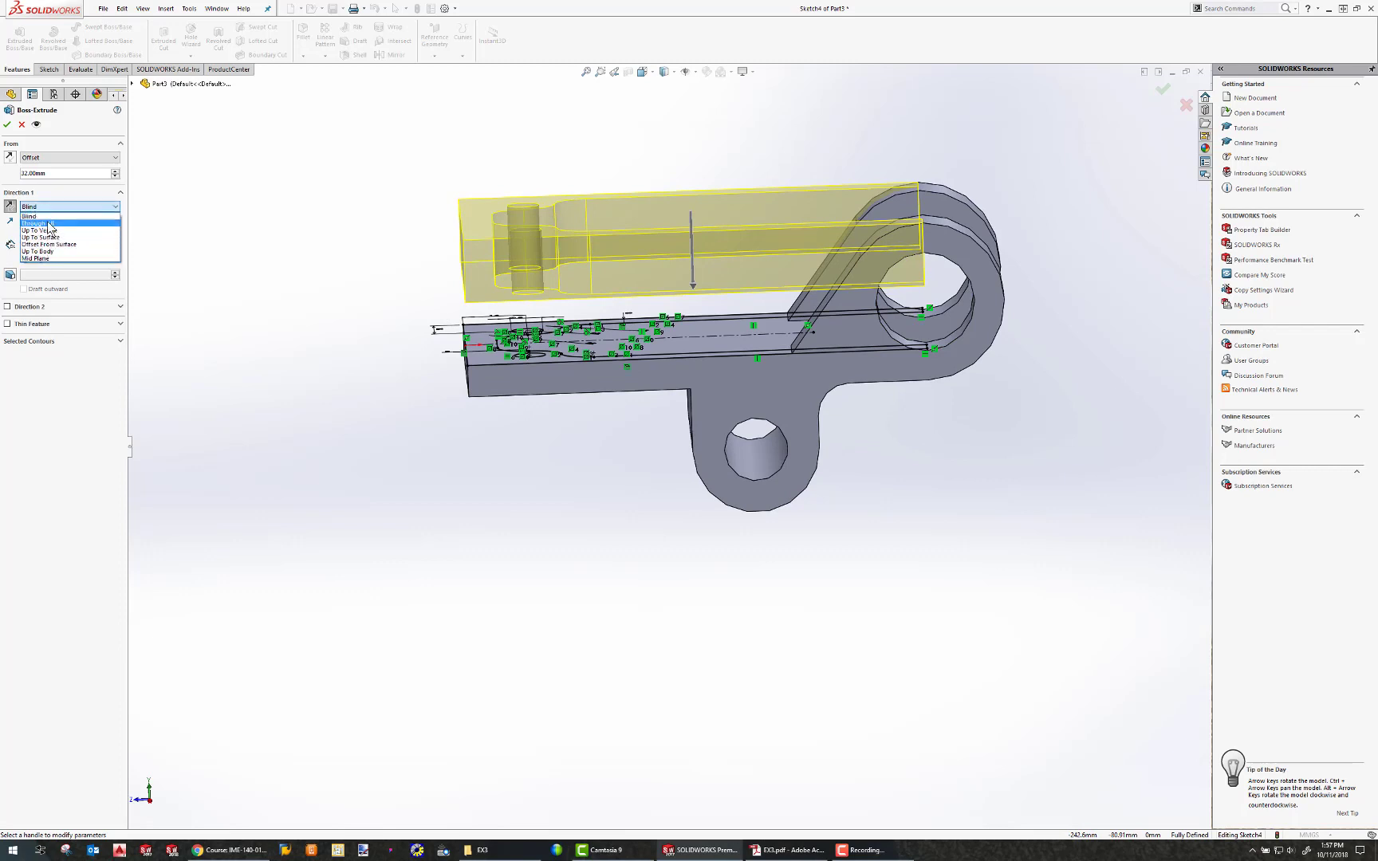
{"action": "left_click", "coordinate": [40, 251]}
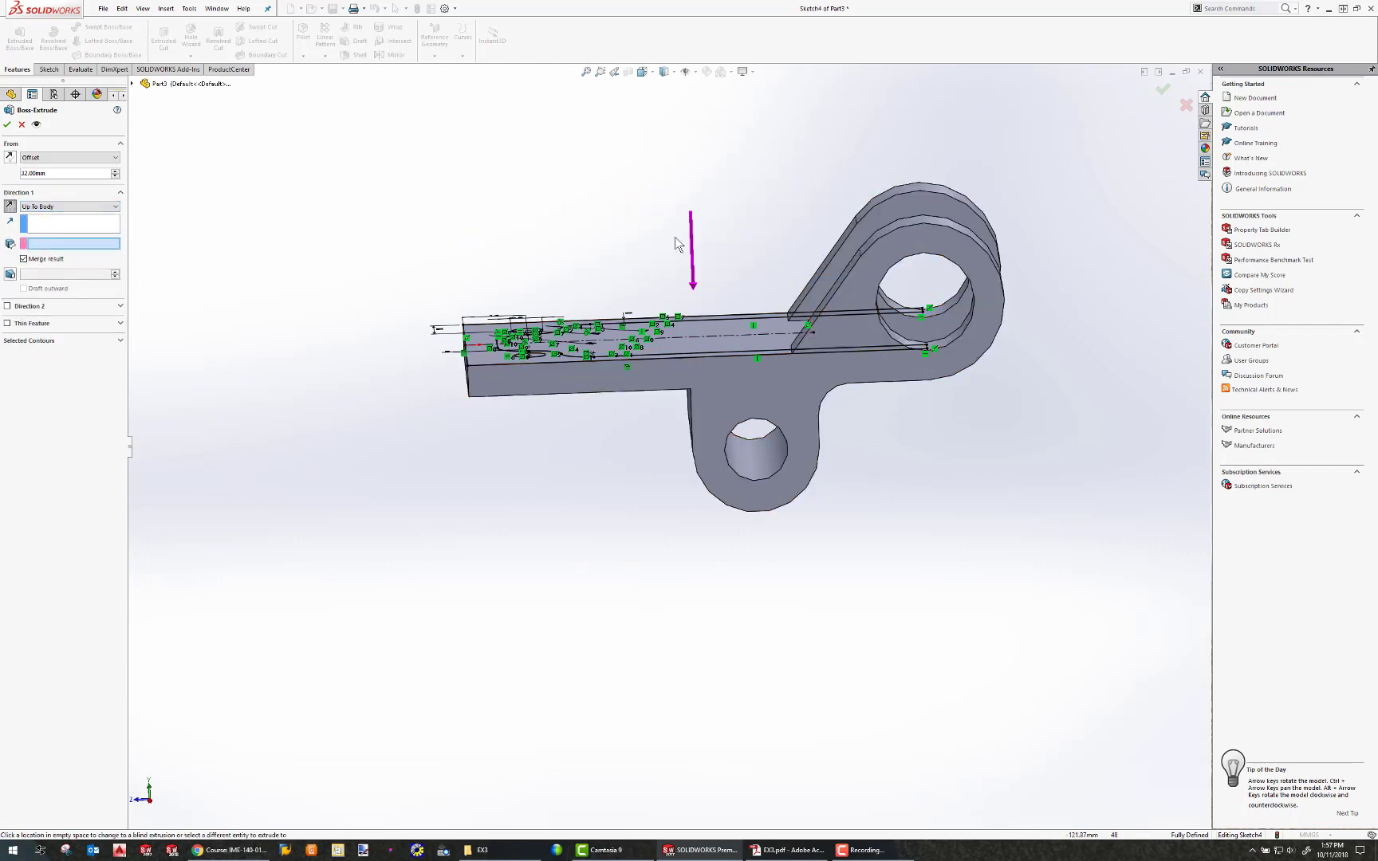
{"action": "left_click", "coordinate": [745, 383]}
{"action": "middle_click_drag", "start_coordinate": [684, 316], "coordinate": [903, 229]}
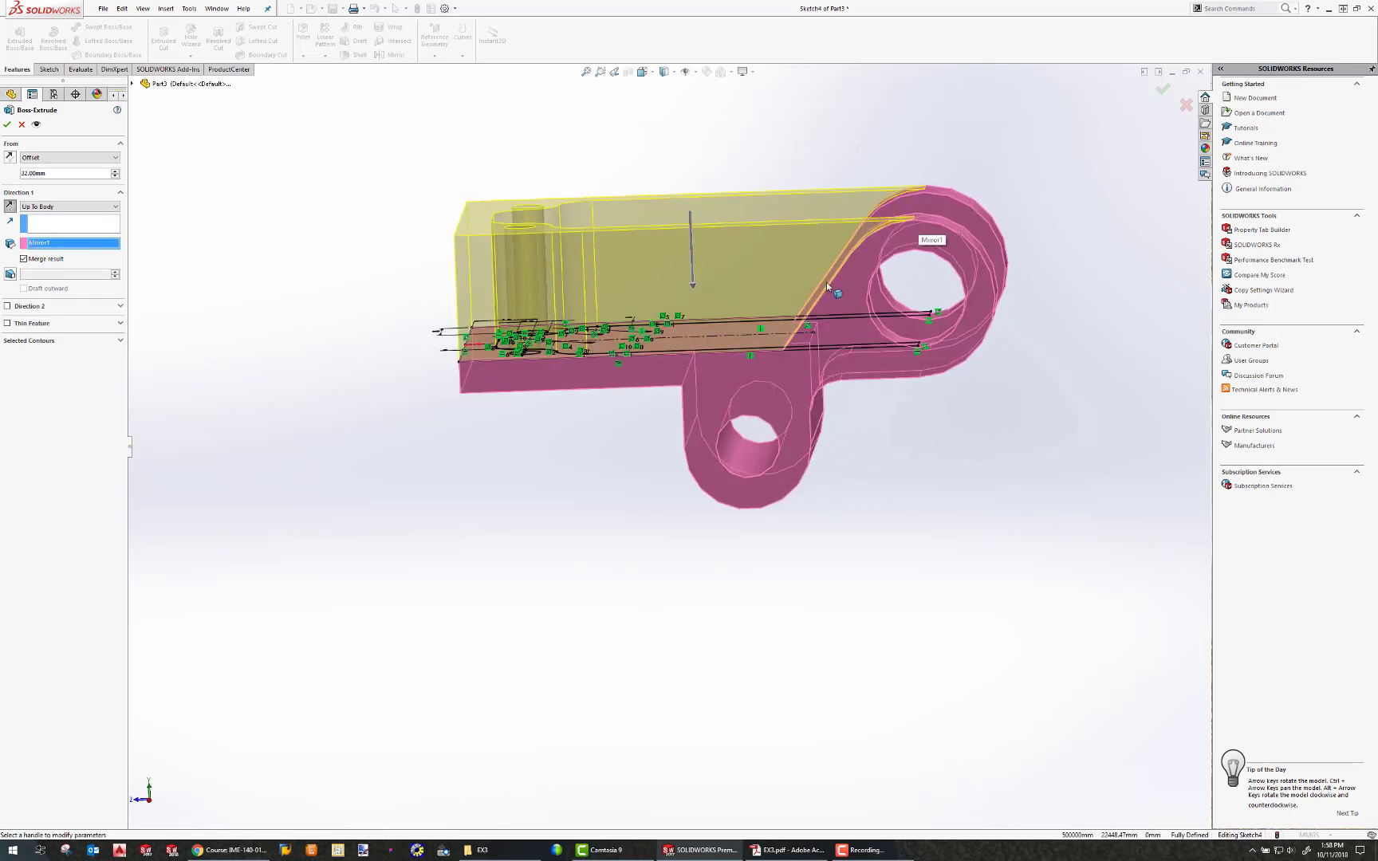
{"action": "mouse_move", "coordinate": [447, 343]}
{"action": "middle_mouse_down"}
{"action": "mouse_move", "coordinate": [456, 353]}
{"action": "mouse_move", "coordinate": [279, 289]}
{"action": "middle_mouse_up"}
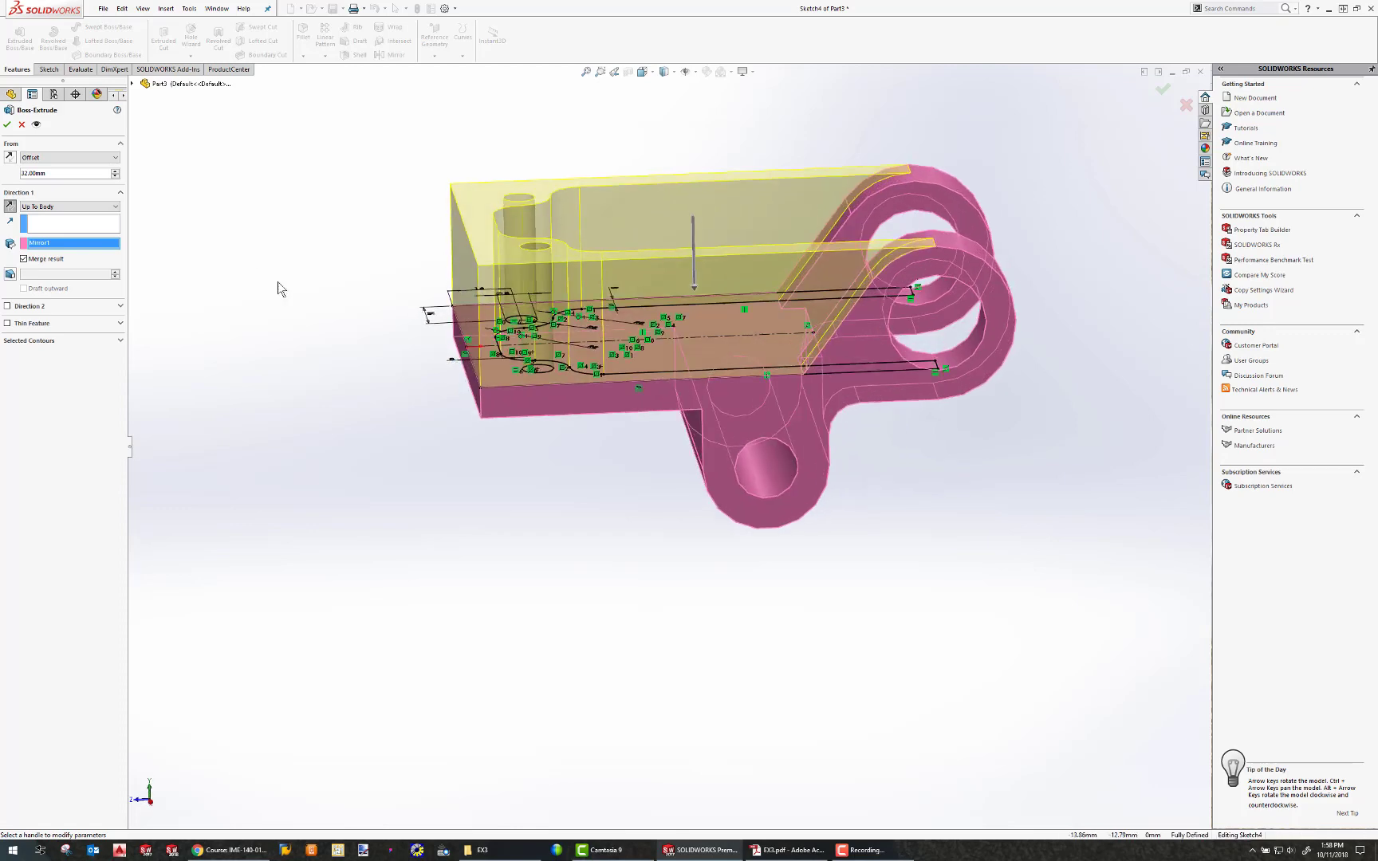
{"action": "left_click", "coordinate": [7, 125]}
Sketch a rectangle on the new wall's front face, starting from its lower edge.
{"action": "middle_click_drag", "start_coordinate": [493, 461], "coordinate": [585, 414]}
{"action": "left_click", "coordinate": [552, 402]}
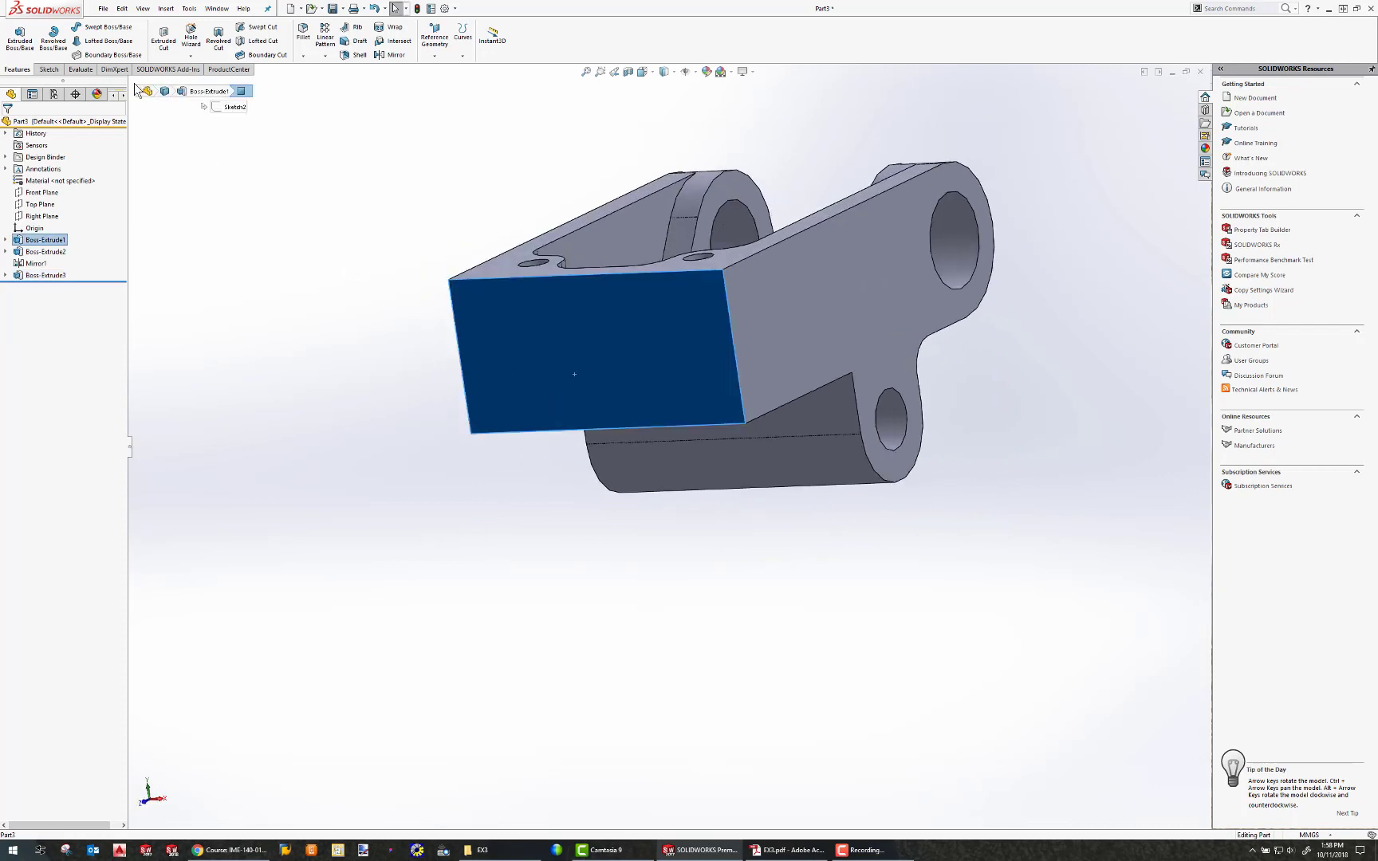
{"action": "left_click", "coordinate": [48, 70]}
{"action": "left_click", "coordinate": [15, 36]}
{"action": "left_click", "coordinate": [70, 40]}
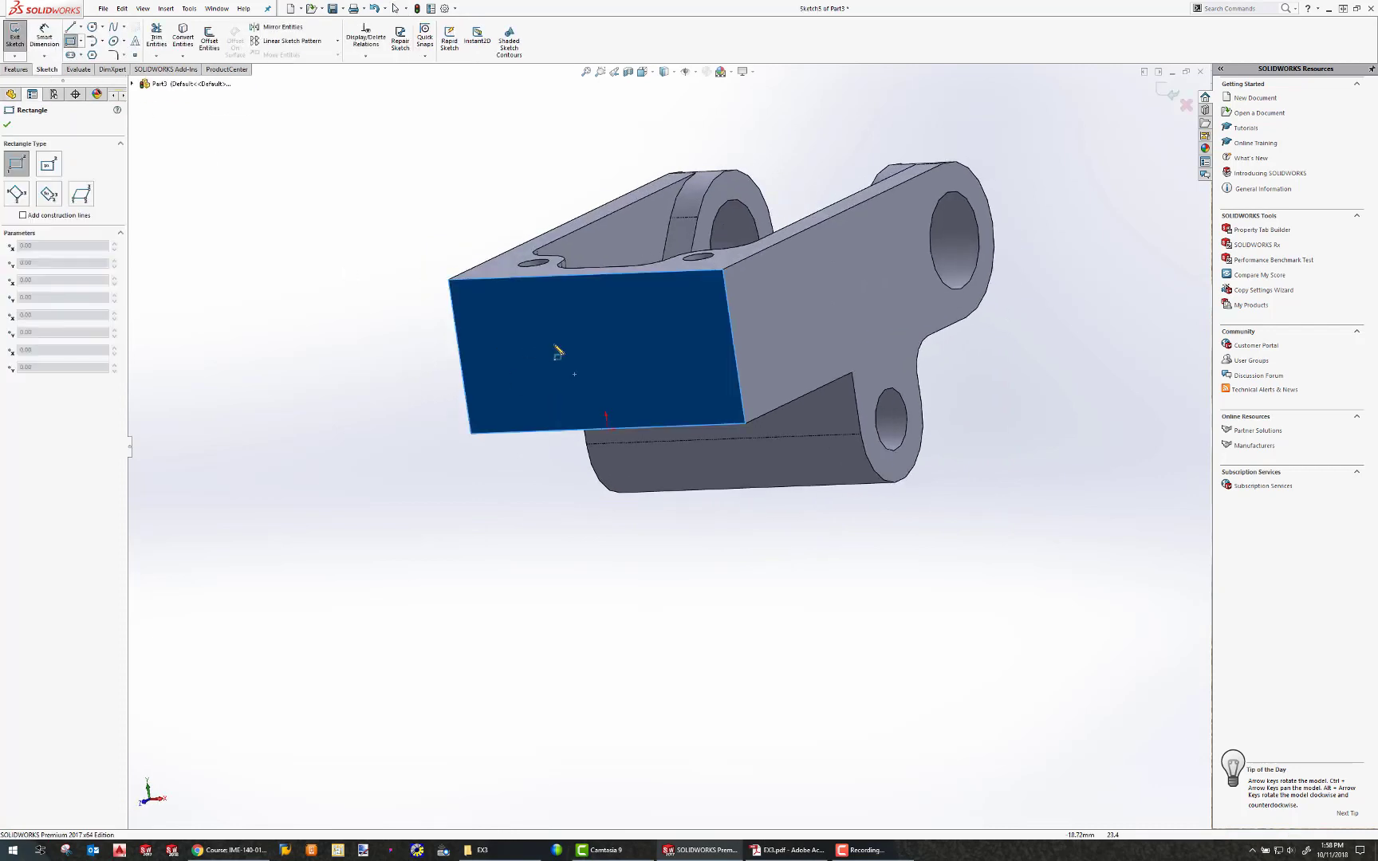
{"action": "mouse_move", "coordinate": [534, 334]}
{"action": "left_mouse_down"}
{"action": "mouse_move", "coordinate": [630, 393]}
{"action": "mouse_move", "coordinate": [648, 426]}
{"action": "left_mouse_up"}
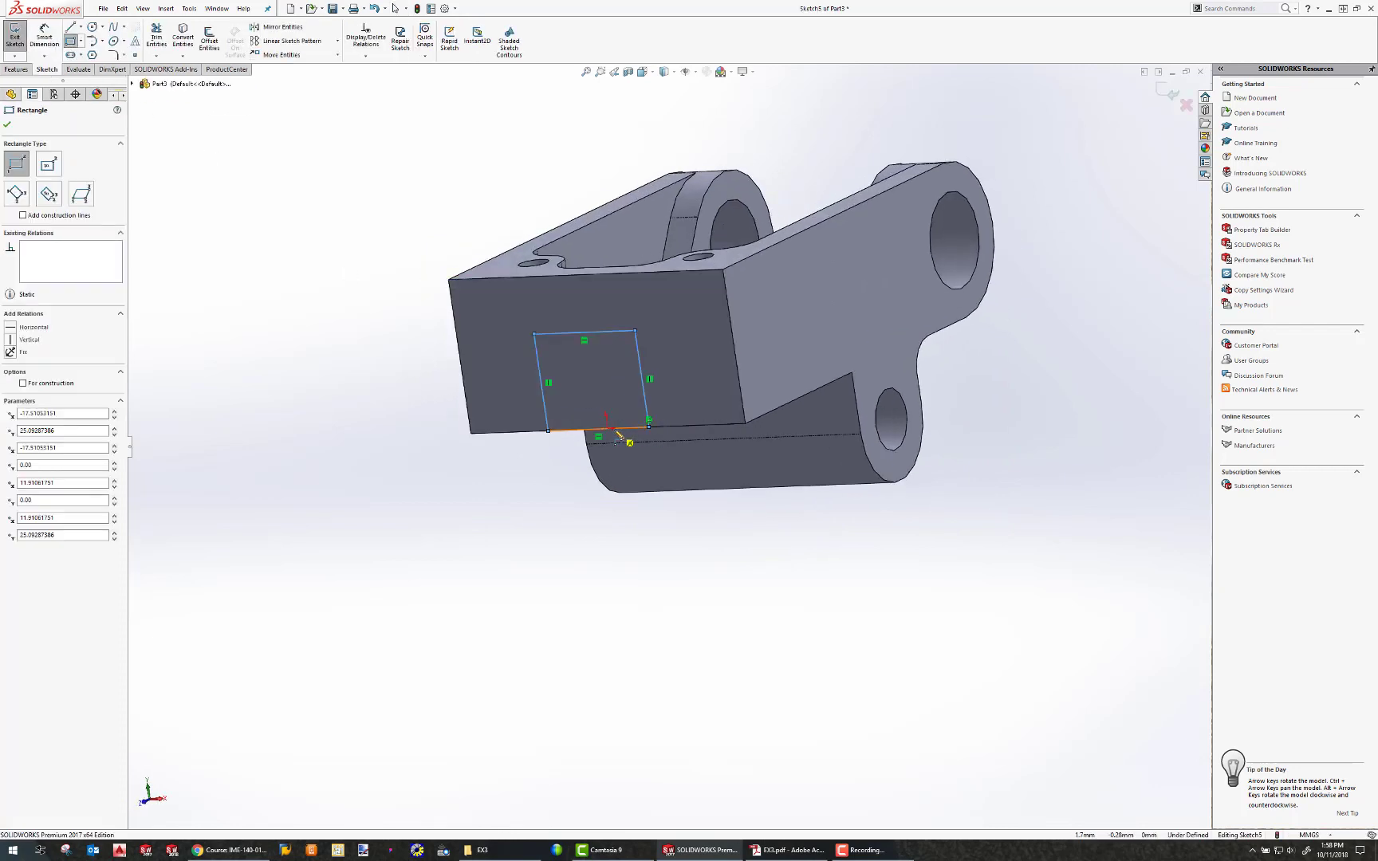
Add a Midpoint relation between the rectangle's bottom edge and the origin.
{"action": "key", "text": "Escape"}
{"action": "left_click", "coordinate": [608, 429]}
{"action": "left_click", "coordinate": [624, 428], "text": "ctrl"}
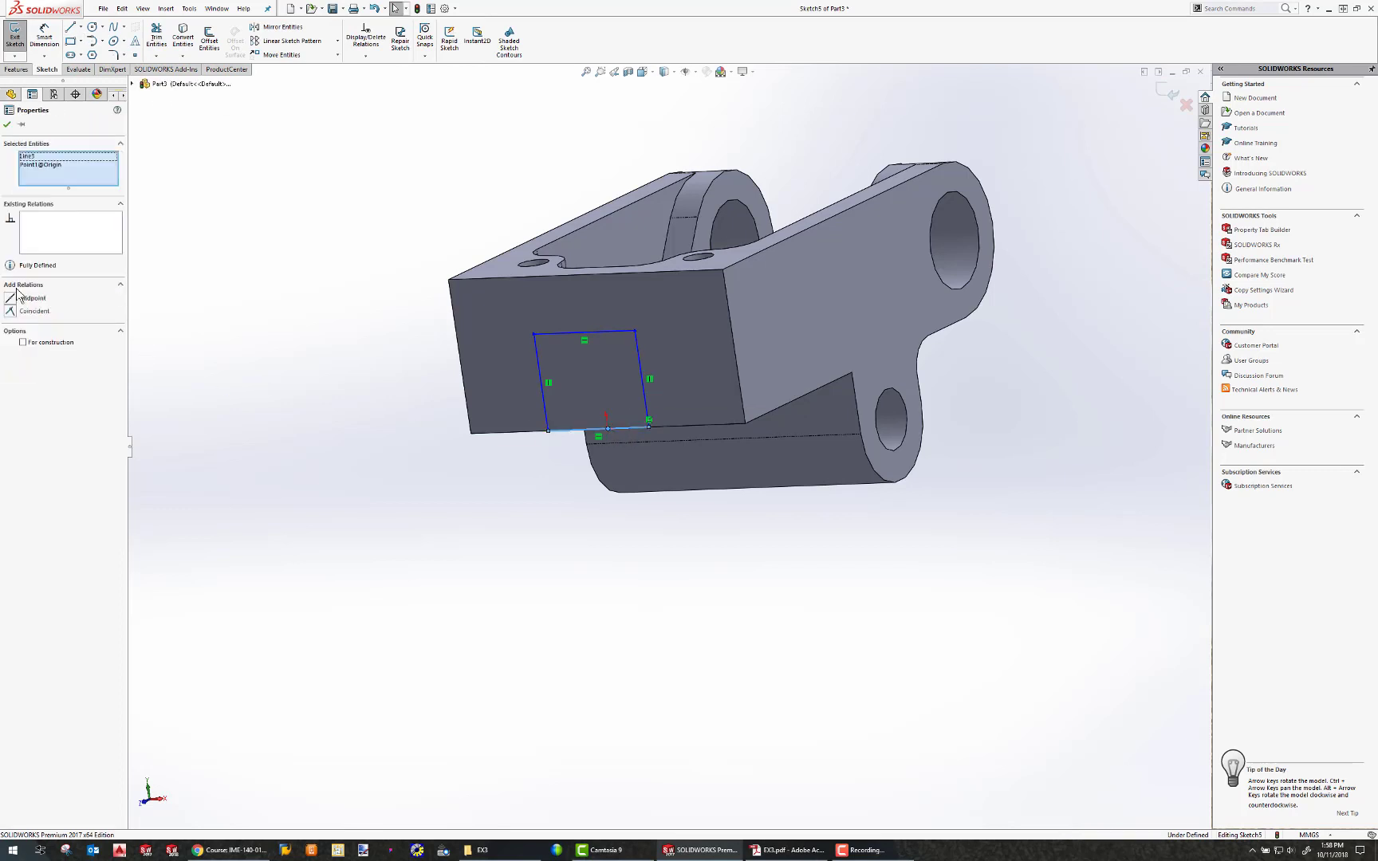
{"action": "left_click", "coordinate": [11, 296]}
{"action": "key", "text": "Escape"}
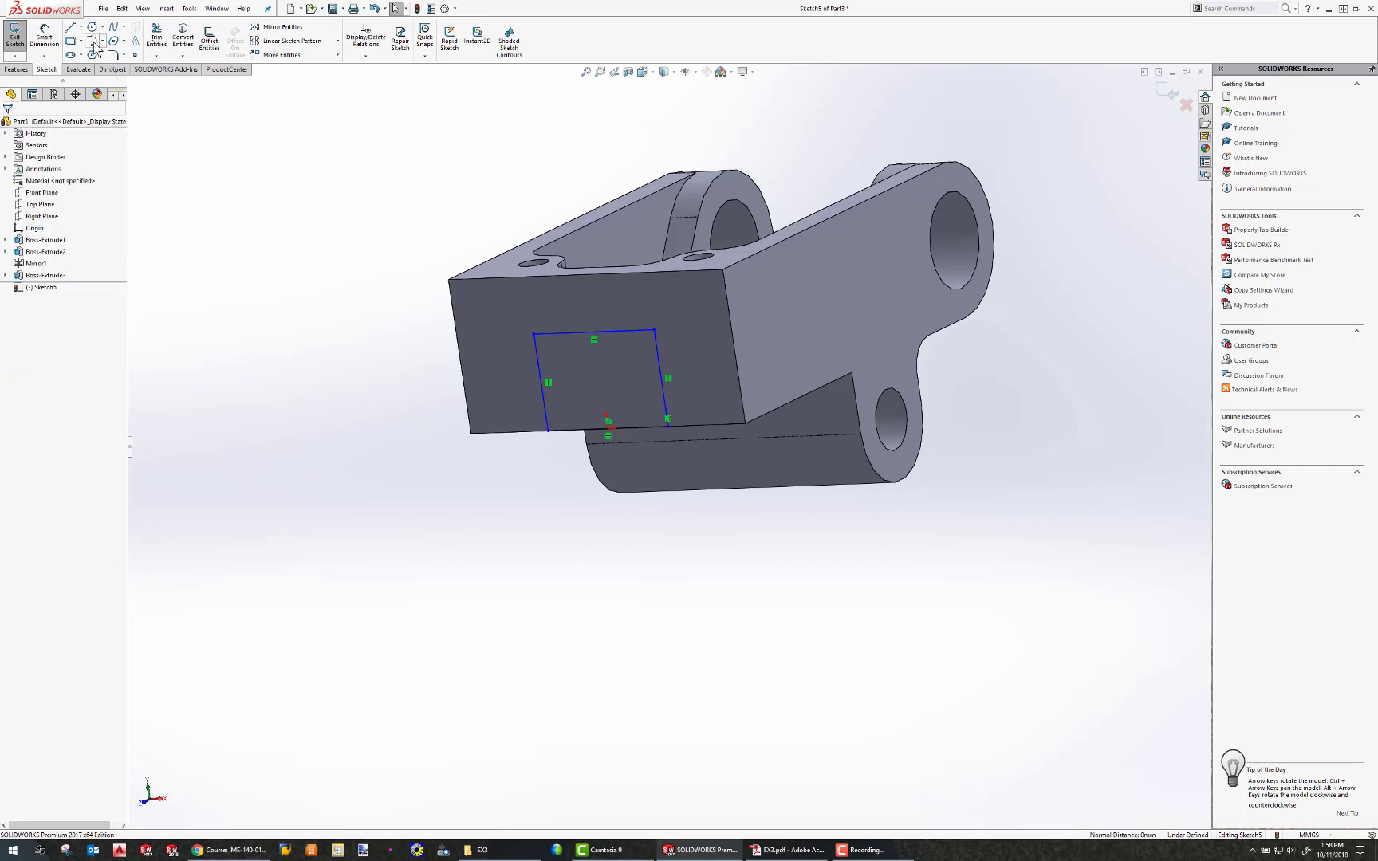
Replace the rectangle's top edge with a tangent arc joining the two side lines.
{"action": "left_click", "coordinate": [156, 38]}
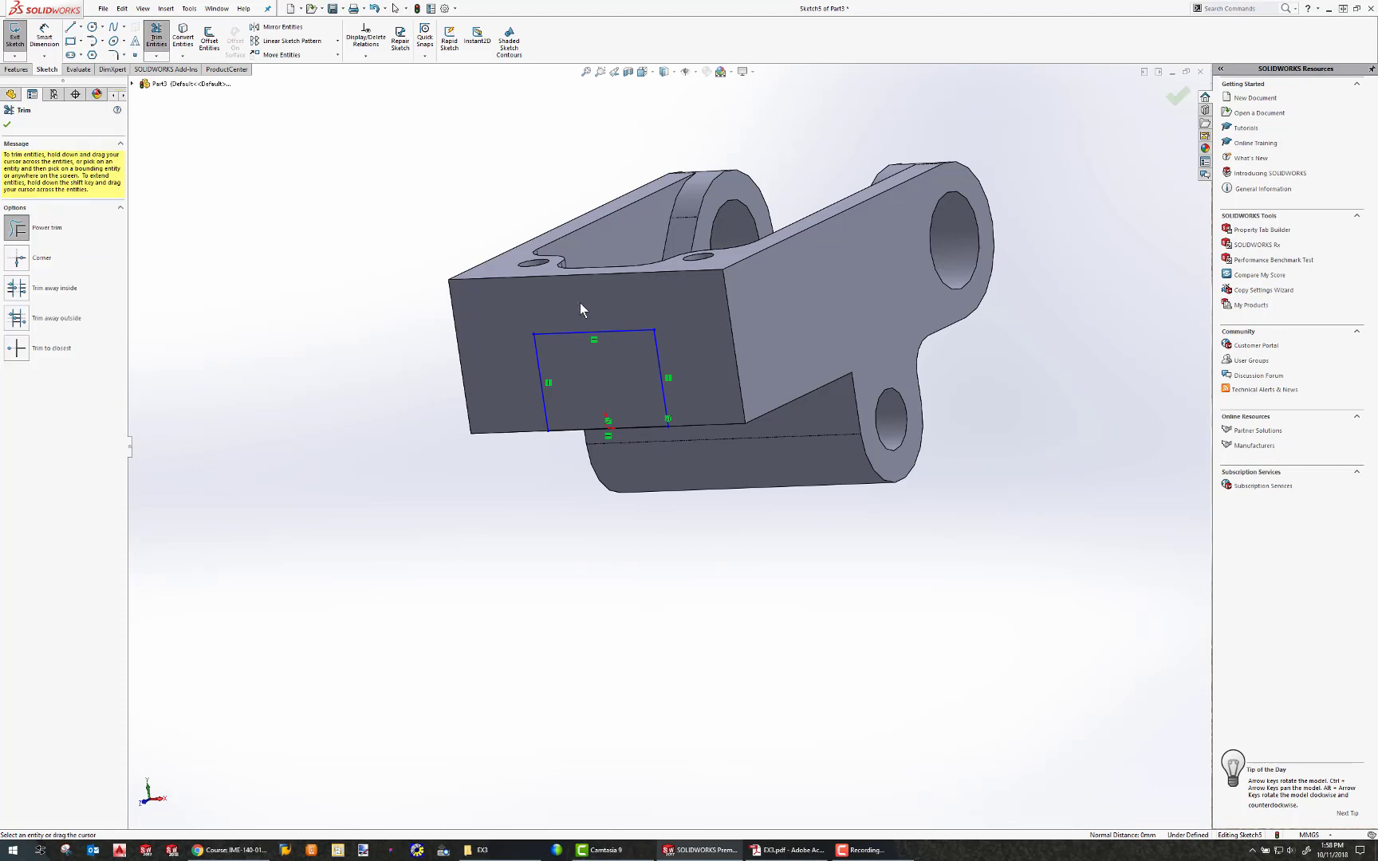
{"action": "key", "text": "Escape"}
{"action": "left_click", "coordinate": [93, 40]}
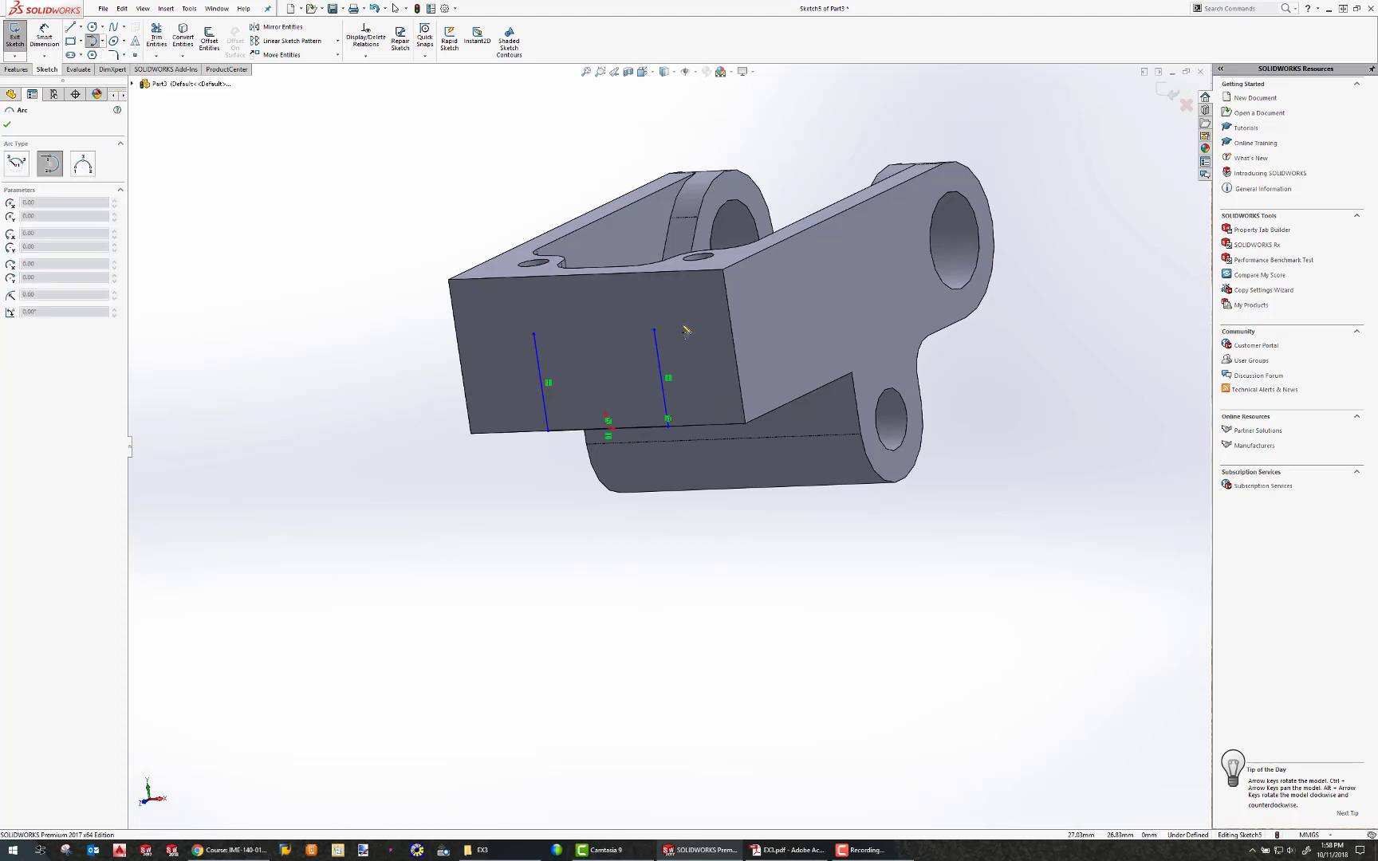
{"action": "left_click", "coordinate": [655, 334]}
{"action": "left_click", "coordinate": [533, 328]}
{"action": "key", "text": "Escape"}
Dimension the distance from the arc's centre to the bottom edge midpoint as 16 mm.
{"action": "left_click", "coordinate": [44, 36]}
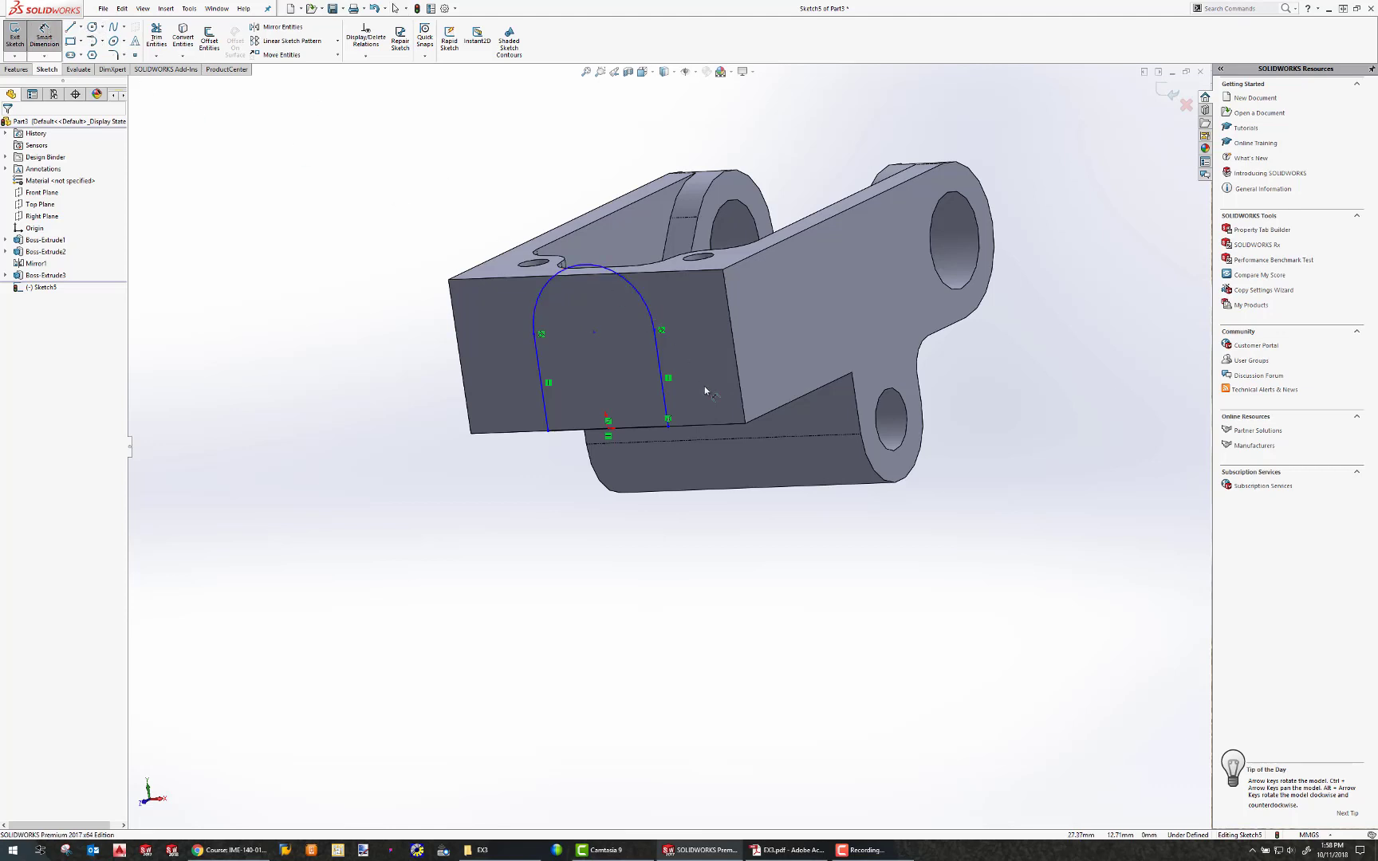
{"action": "left_click", "coordinate": [594, 331]}
{"action": "left_click", "coordinate": [640, 430]}
{"action": "left_click", "coordinate": [636, 396]}
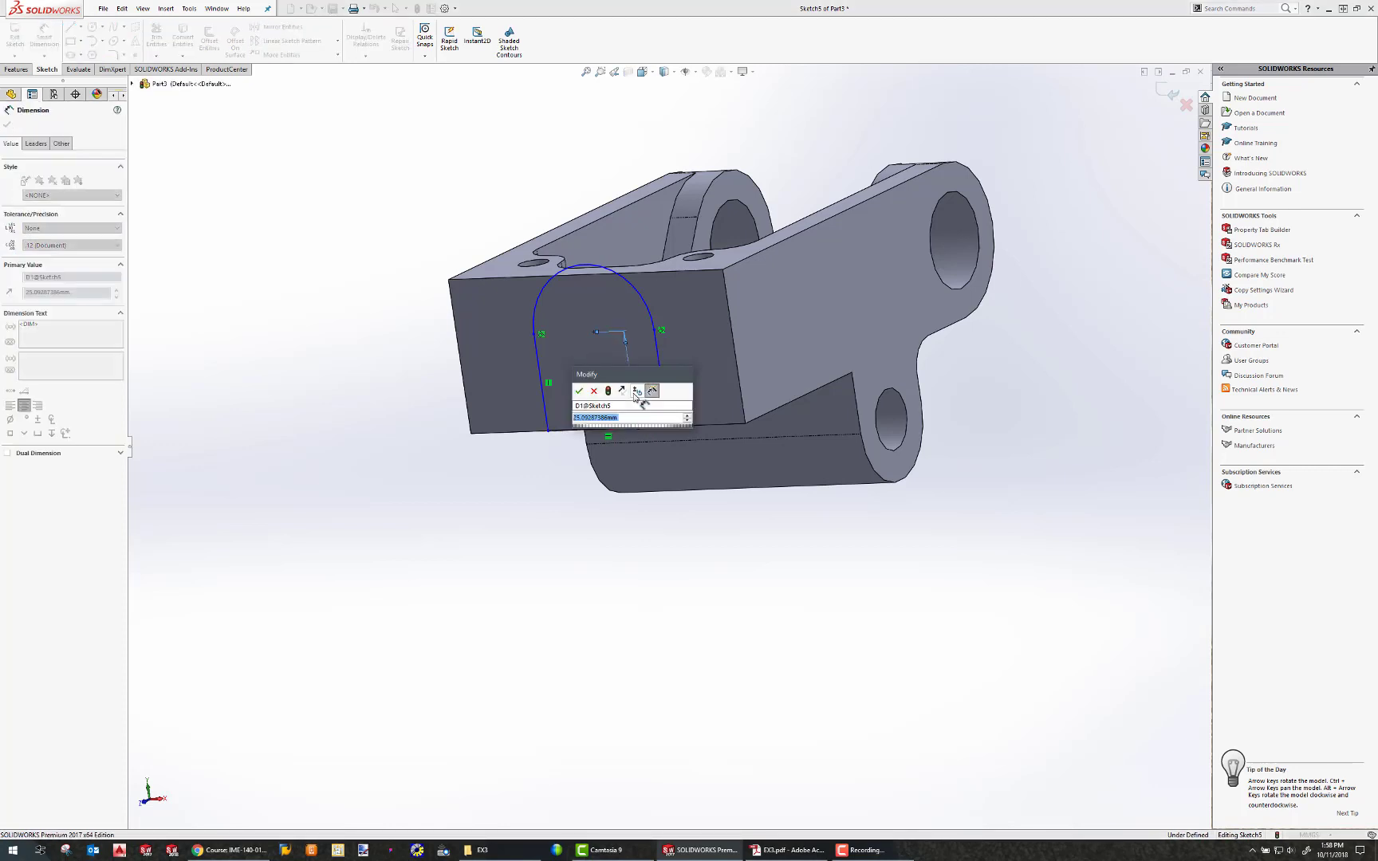
{"action": "type", "text": "16"}
{"action": "key", "text": "Return"}
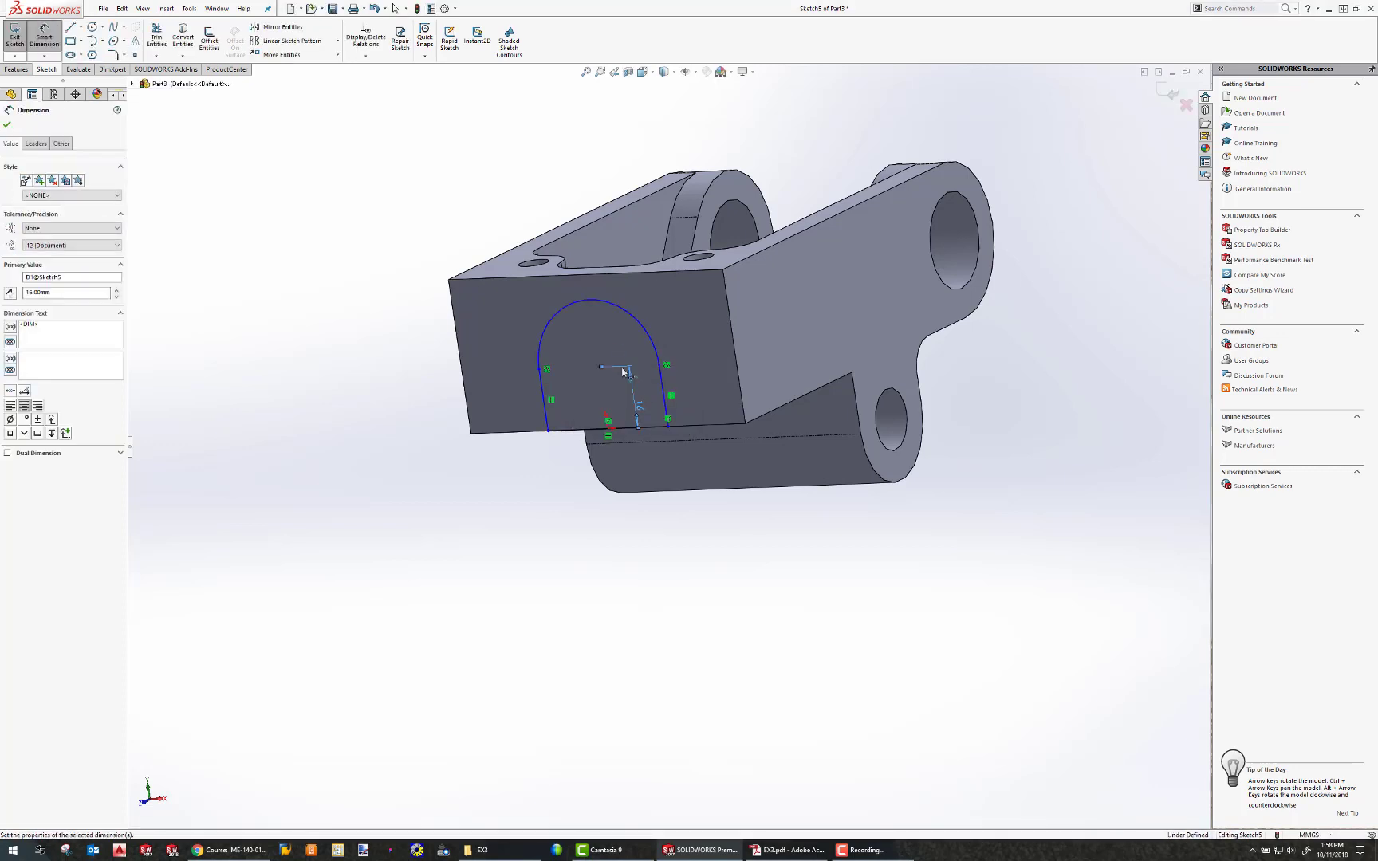
Set the arc's radius to 16 mm.
{"action": "left_click", "coordinate": [677, 311]}
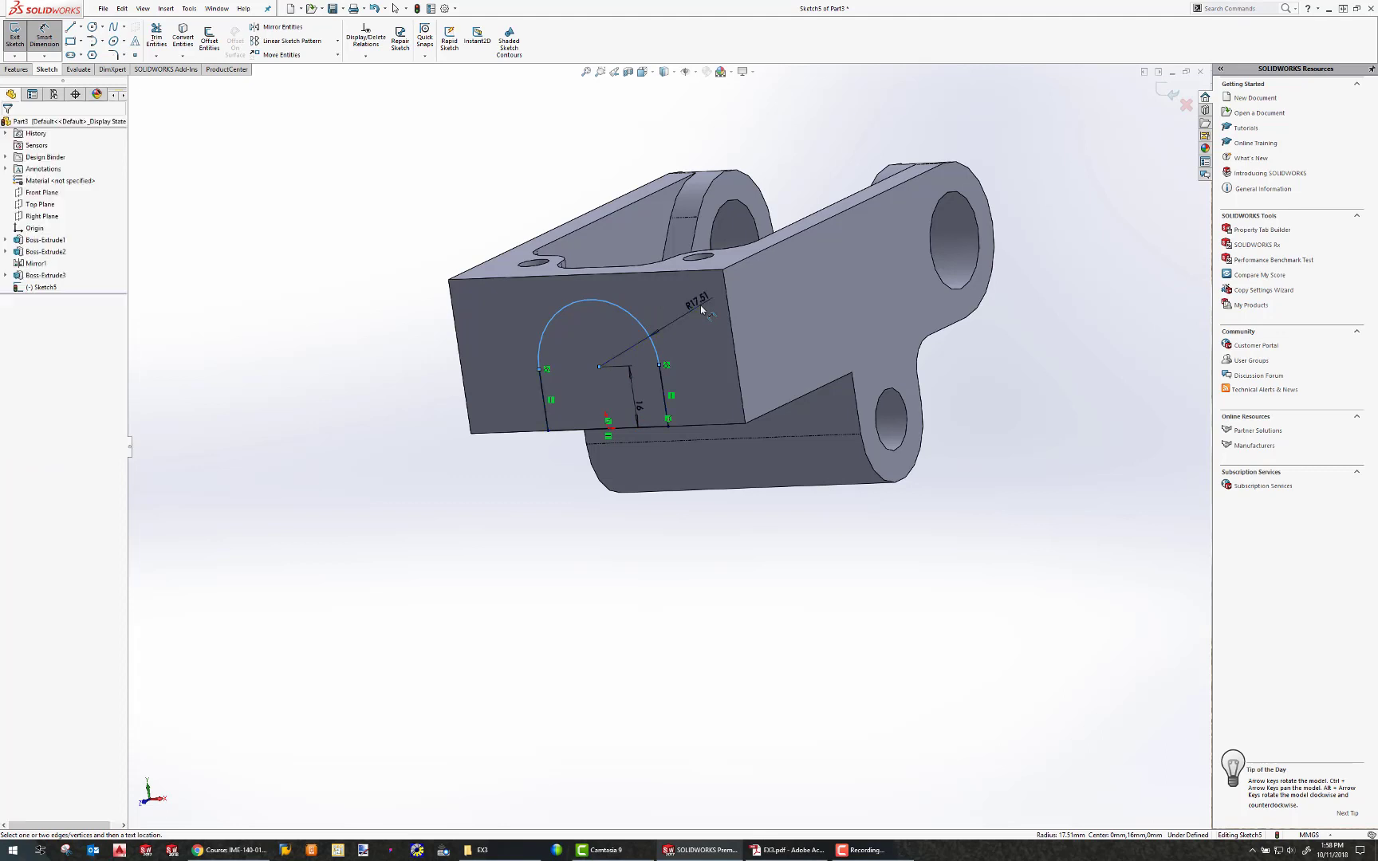
{"action": "left_click", "coordinate": [700, 309]}
{"action": "type", "text": "16"}
{"action": "key", "text": "Return"}
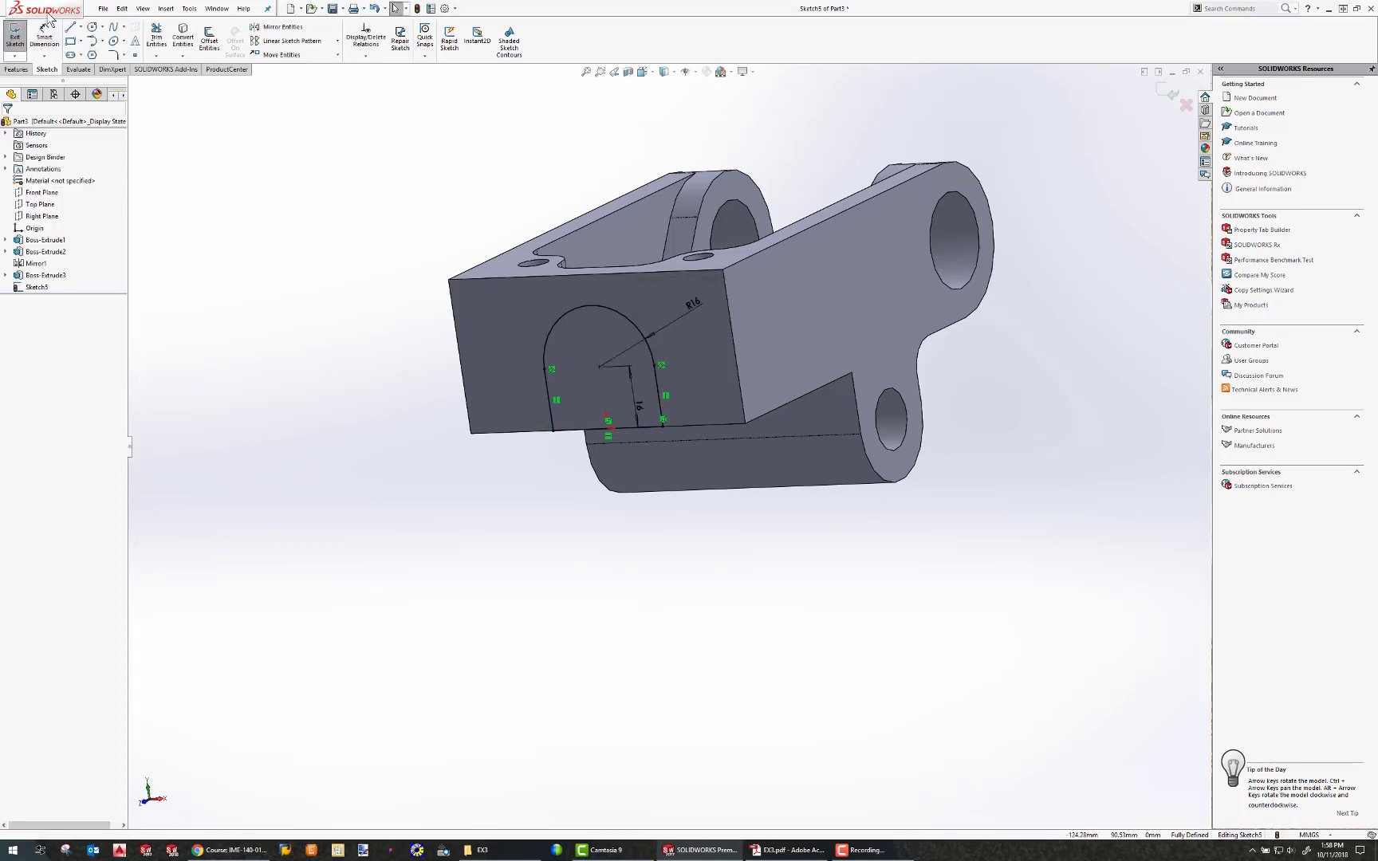
Draw a circle centred on the arc's centre and set its diameter to 8 mm.
{"action": "left_click", "coordinate": [92, 27]}
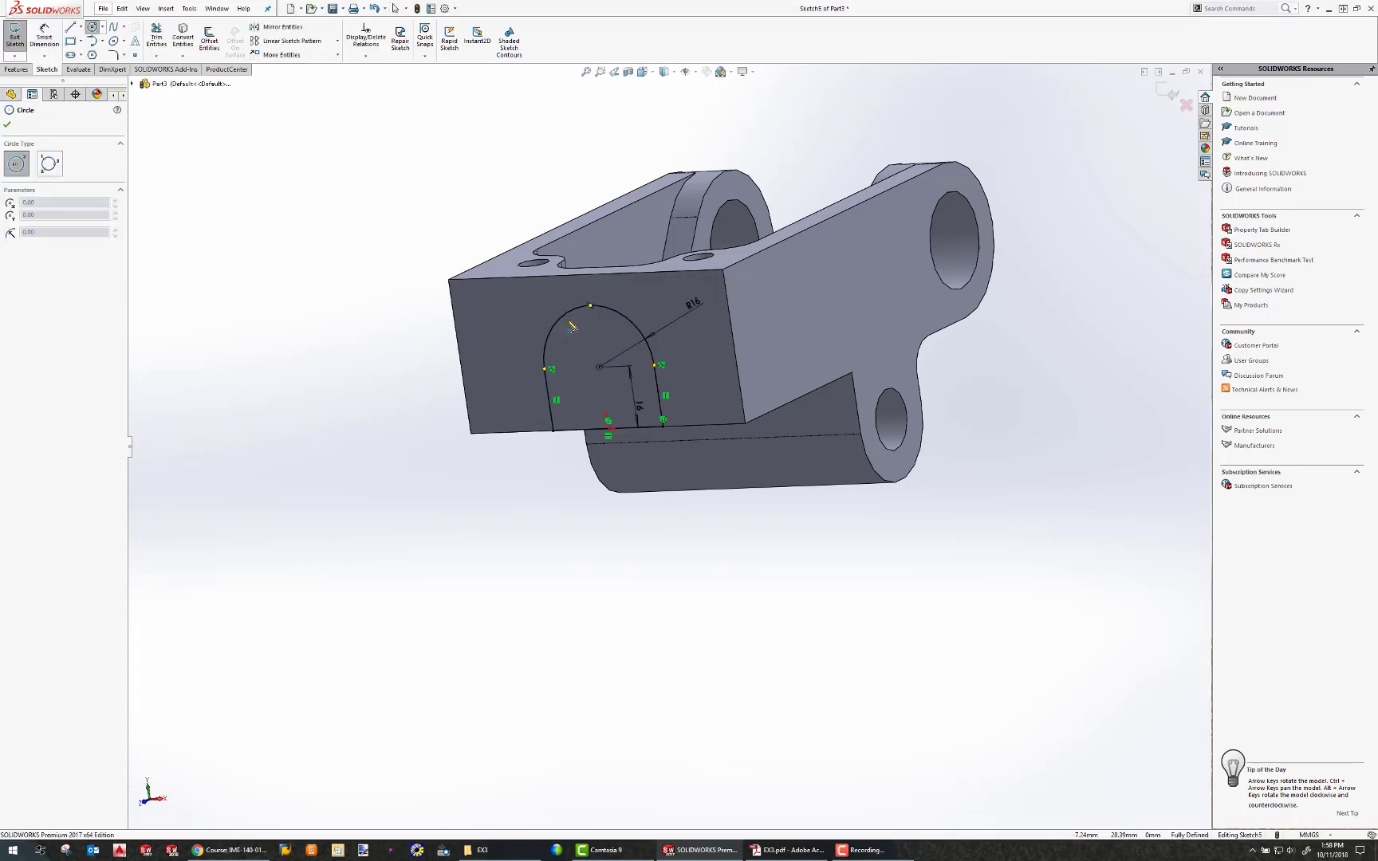
{"action": "left_click", "coordinate": [600, 366]}
{"action": "left_click", "coordinate": [607, 348]}
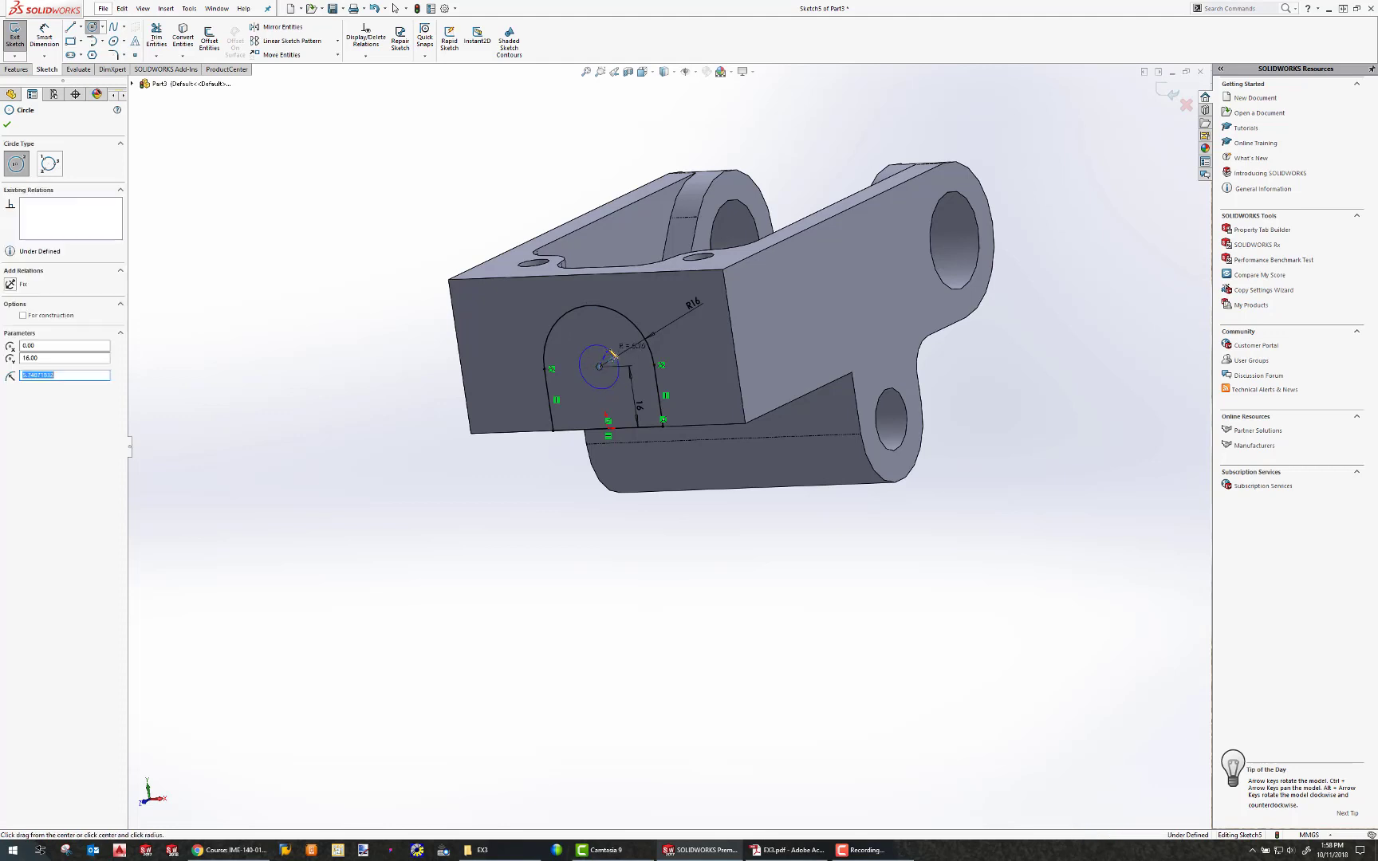
{"action": "left_click", "coordinate": [45, 38]}
{"action": "left_click", "coordinate": [594, 344]}
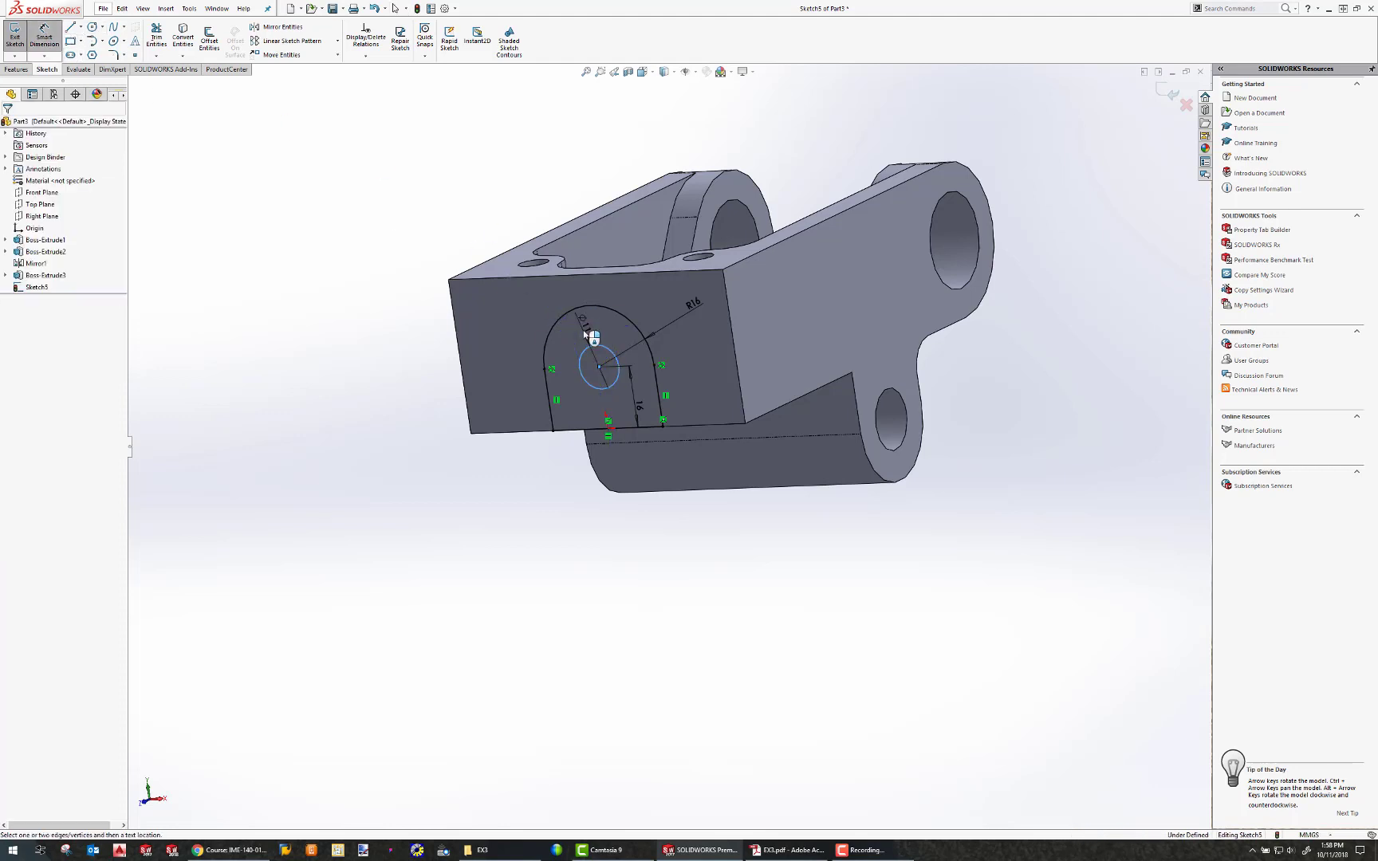
{"action": "left_click", "coordinate": [590, 335]}
{"action": "type", "text": "8"}
{"action": "key", "text": "Return"}
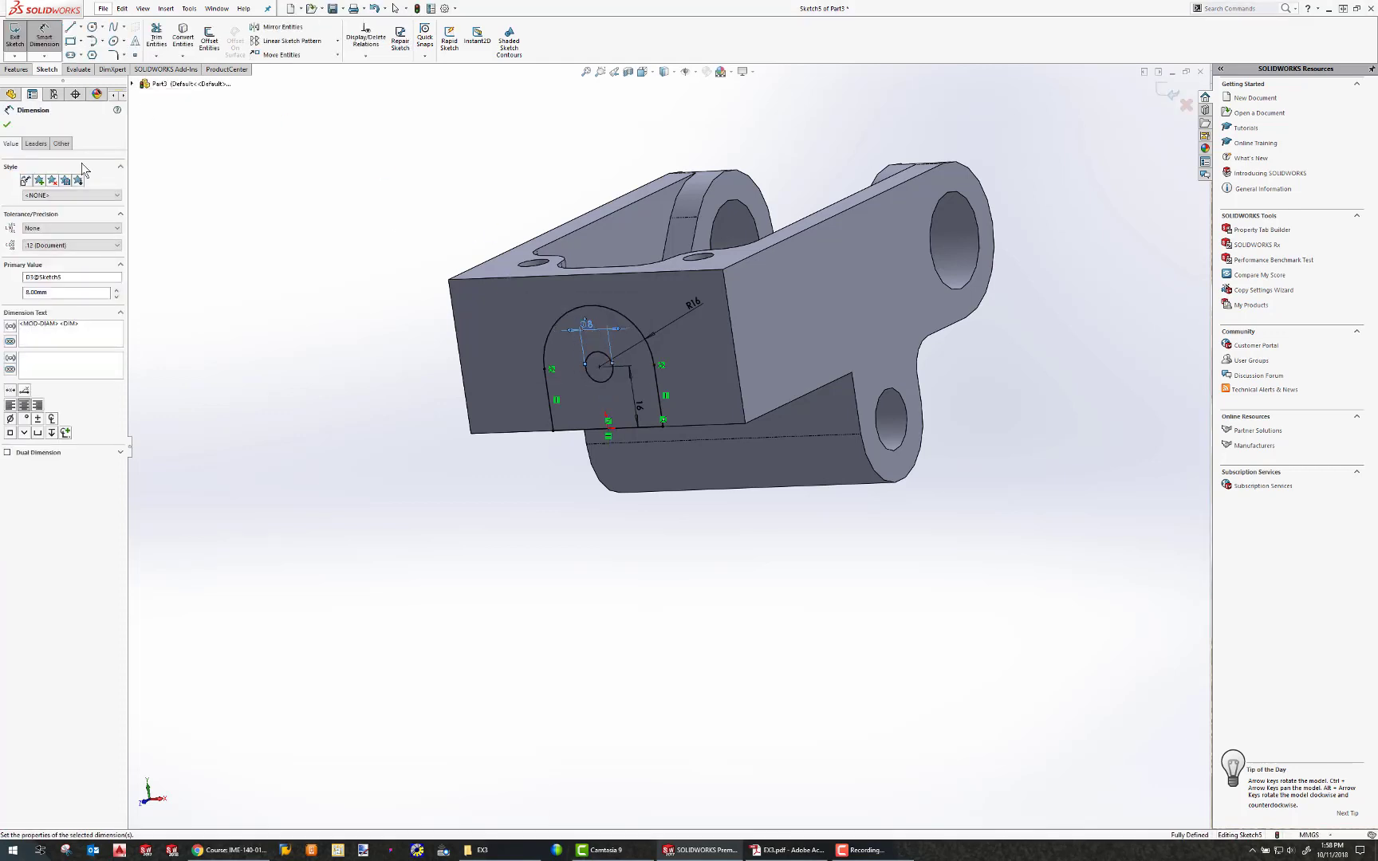
Extrude the arched profile with its hole 8 mm as a boss.
{"action": "left_click", "coordinate": [16, 69]}
{"action": "left_click", "coordinate": [20, 40]}
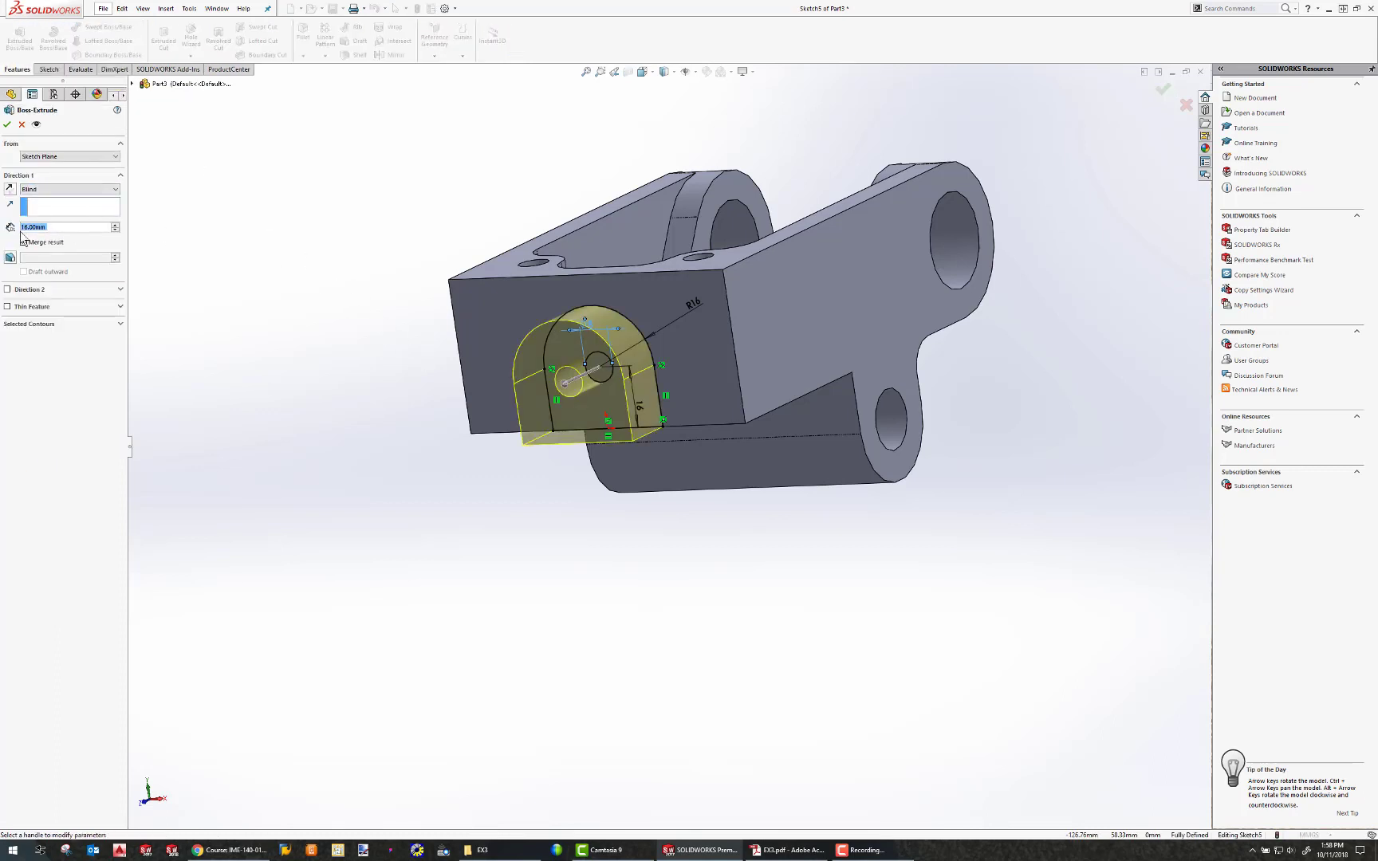
{"action": "type", "text": "8"}
{"action": "key", "text": "Return"}
{"action": "left_click", "coordinate": [7, 124]}
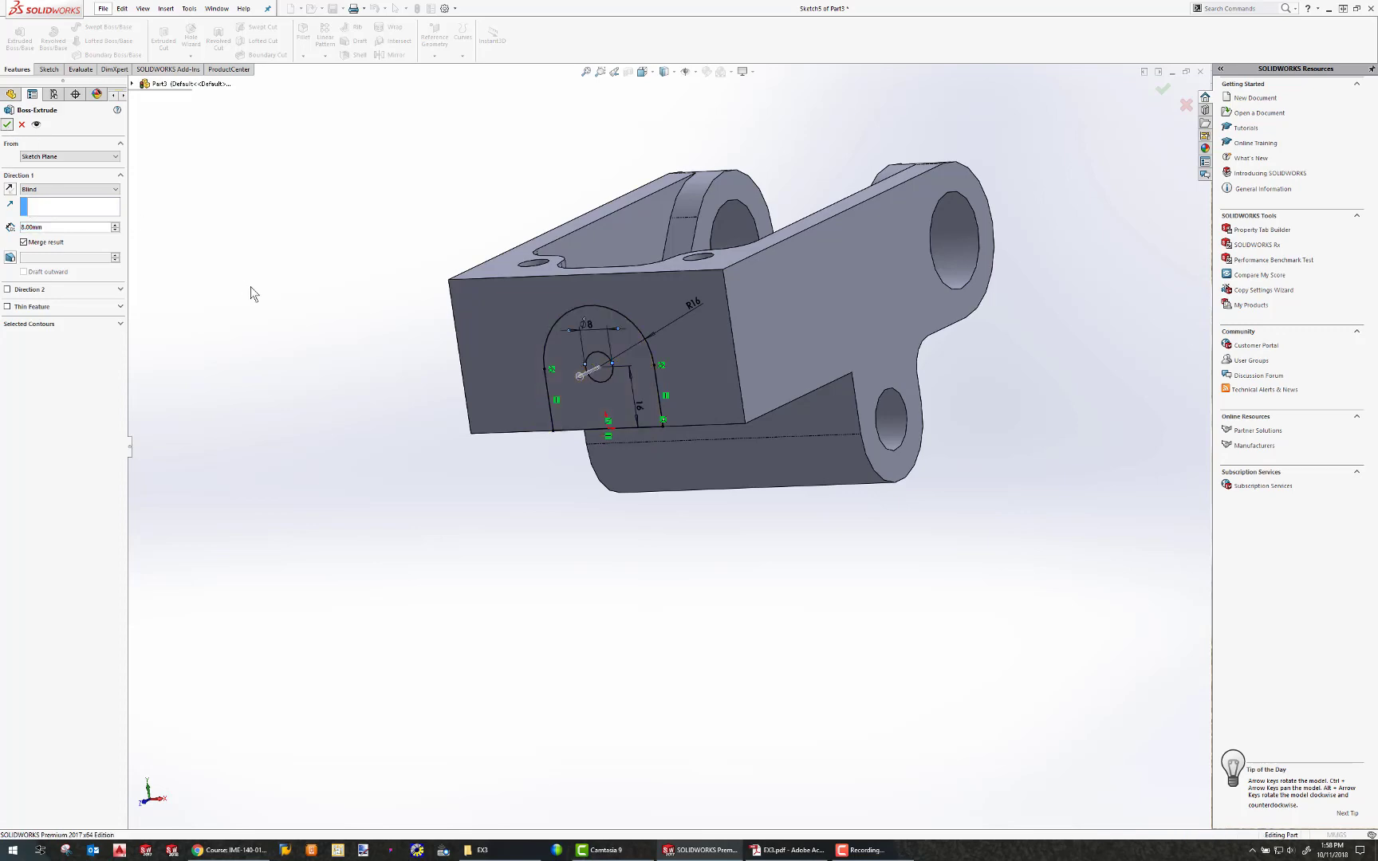
Switch to the Exercise 3 PDF to compare the model against the Problem B drawing, then return.
{"action": "middle_click_drag", "start_coordinate": [761, 397], "coordinate": [595, 435]}
{"action": "scroll", "coordinate": [594, 435], "scroll_direction": "down", "scroll_amount": 1}
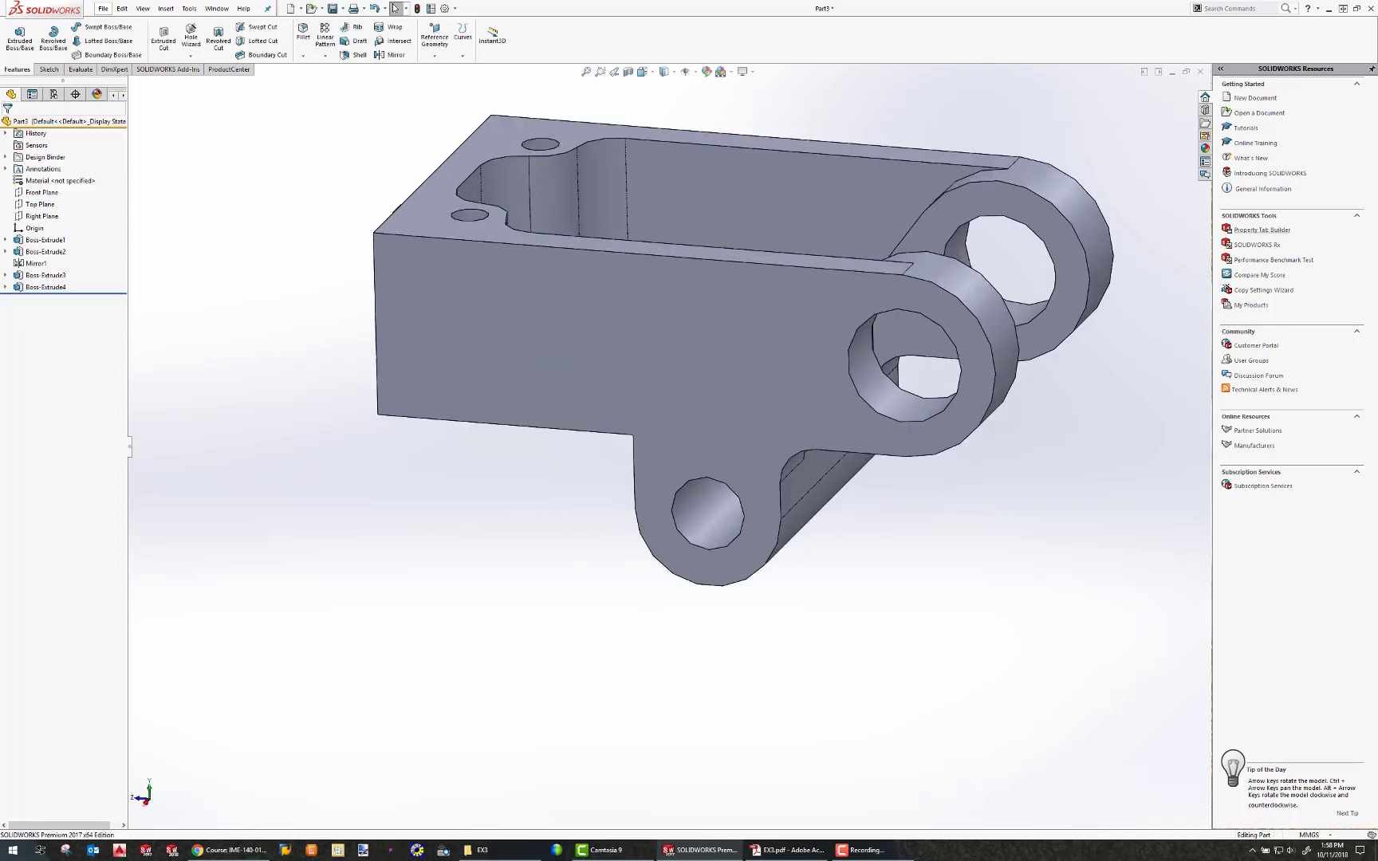
{"action": "key", "text": "alt+Tab"}
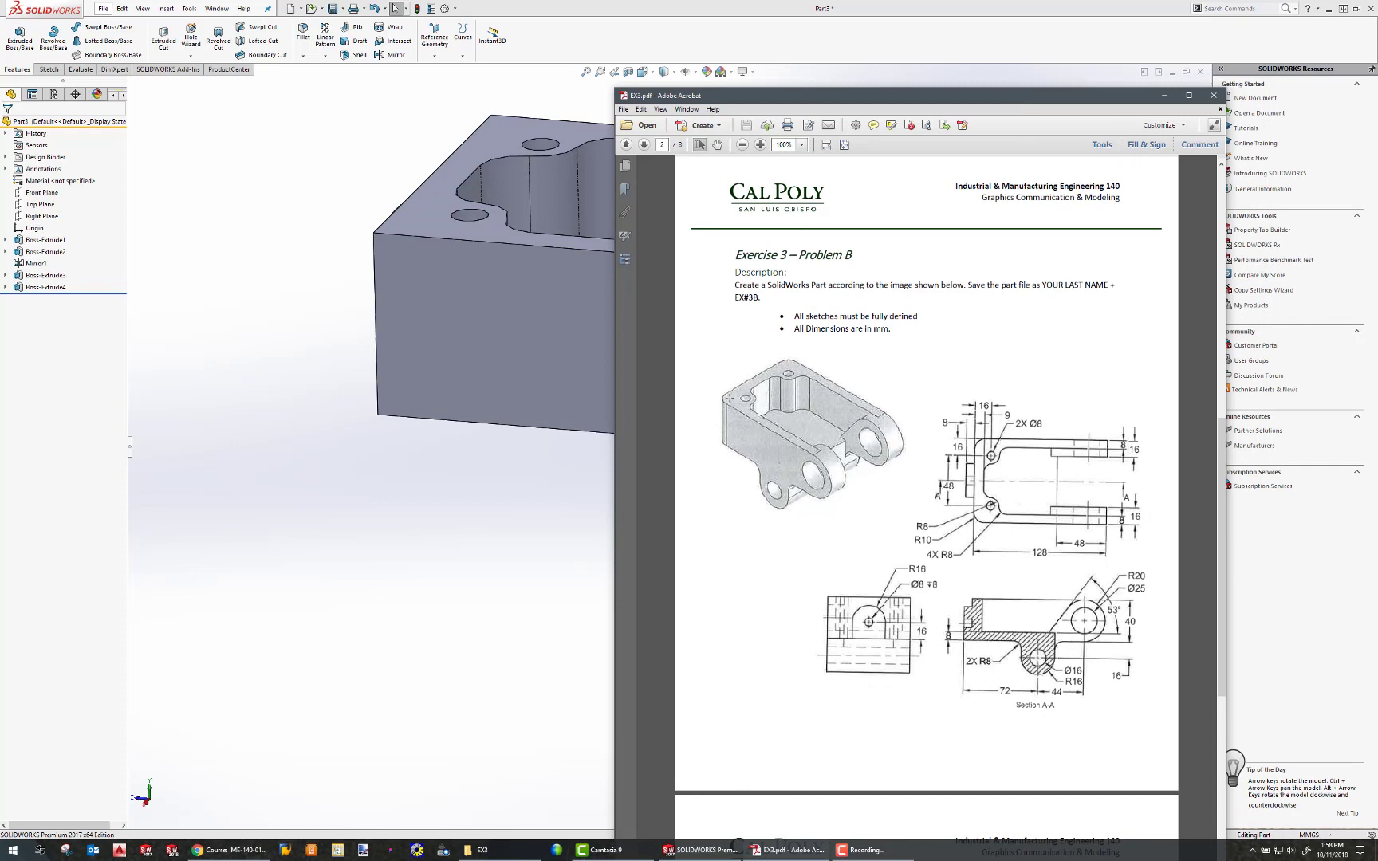
{"action": "key", "text": "alt+Tab"}
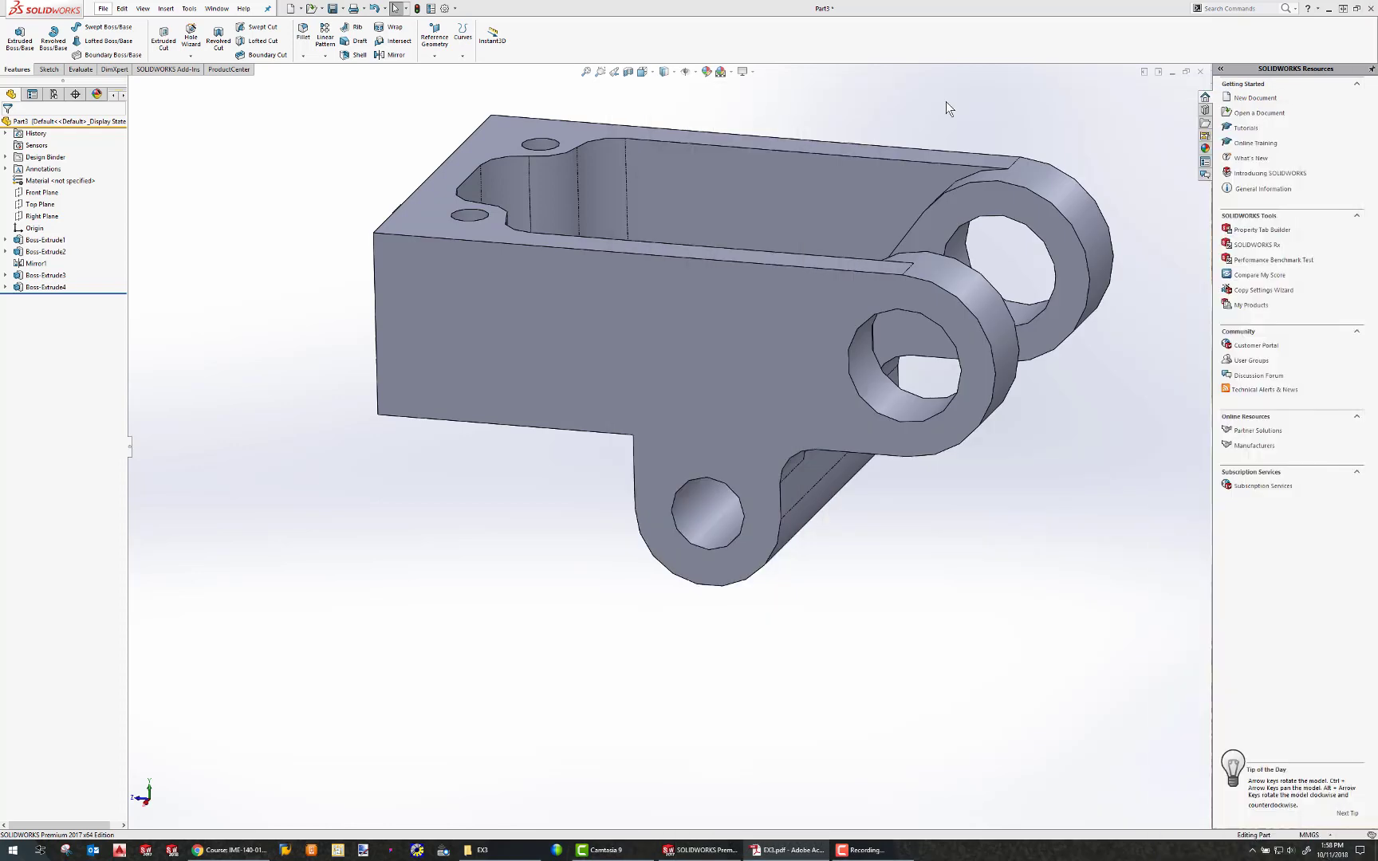
{"action": "key", "text": "ctrl+7"}
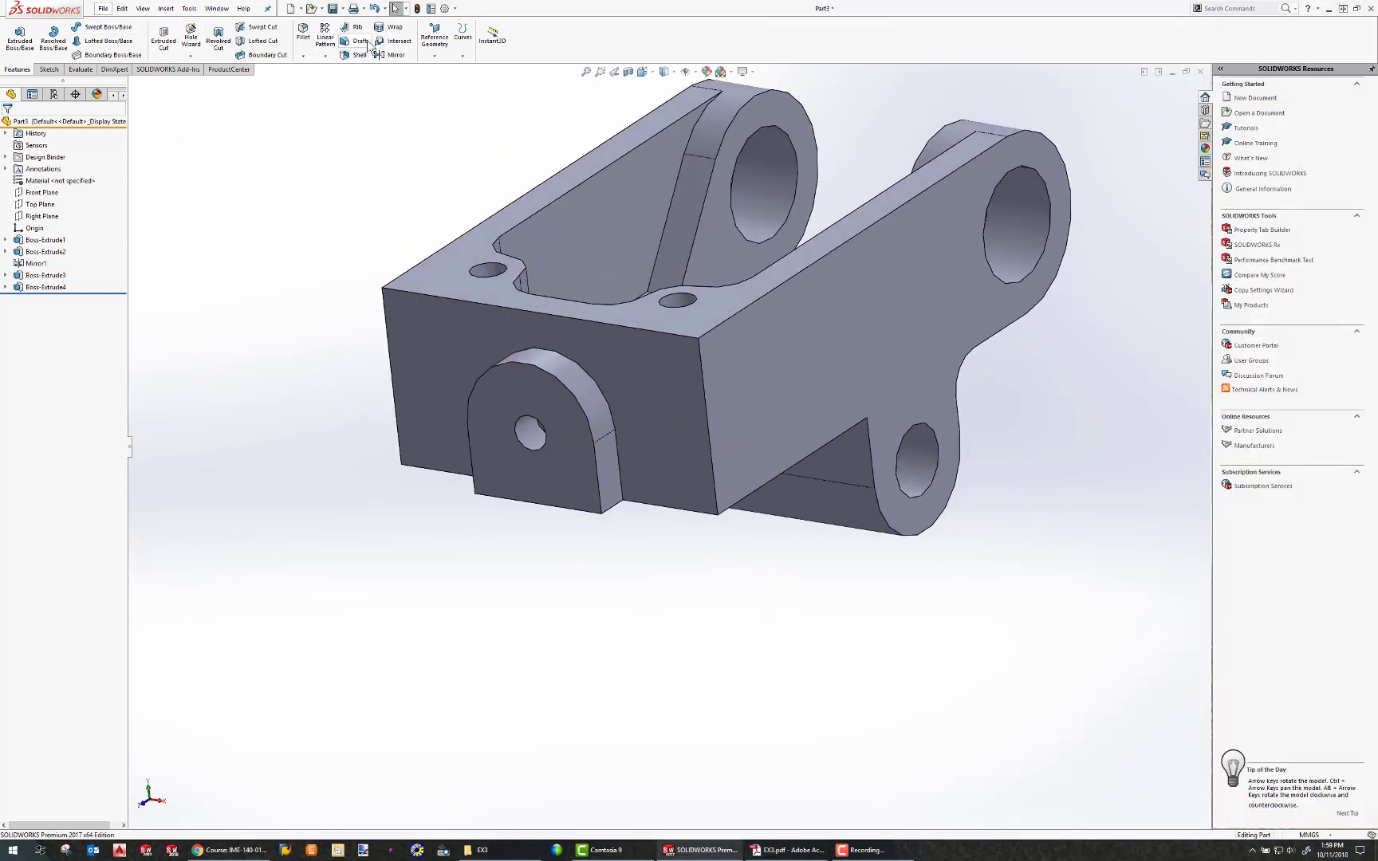
Fillet the two vertical corner edges at the bracket's end wall with a 10 mm radius.
{"action": "left_click", "coordinate": [303, 34]}
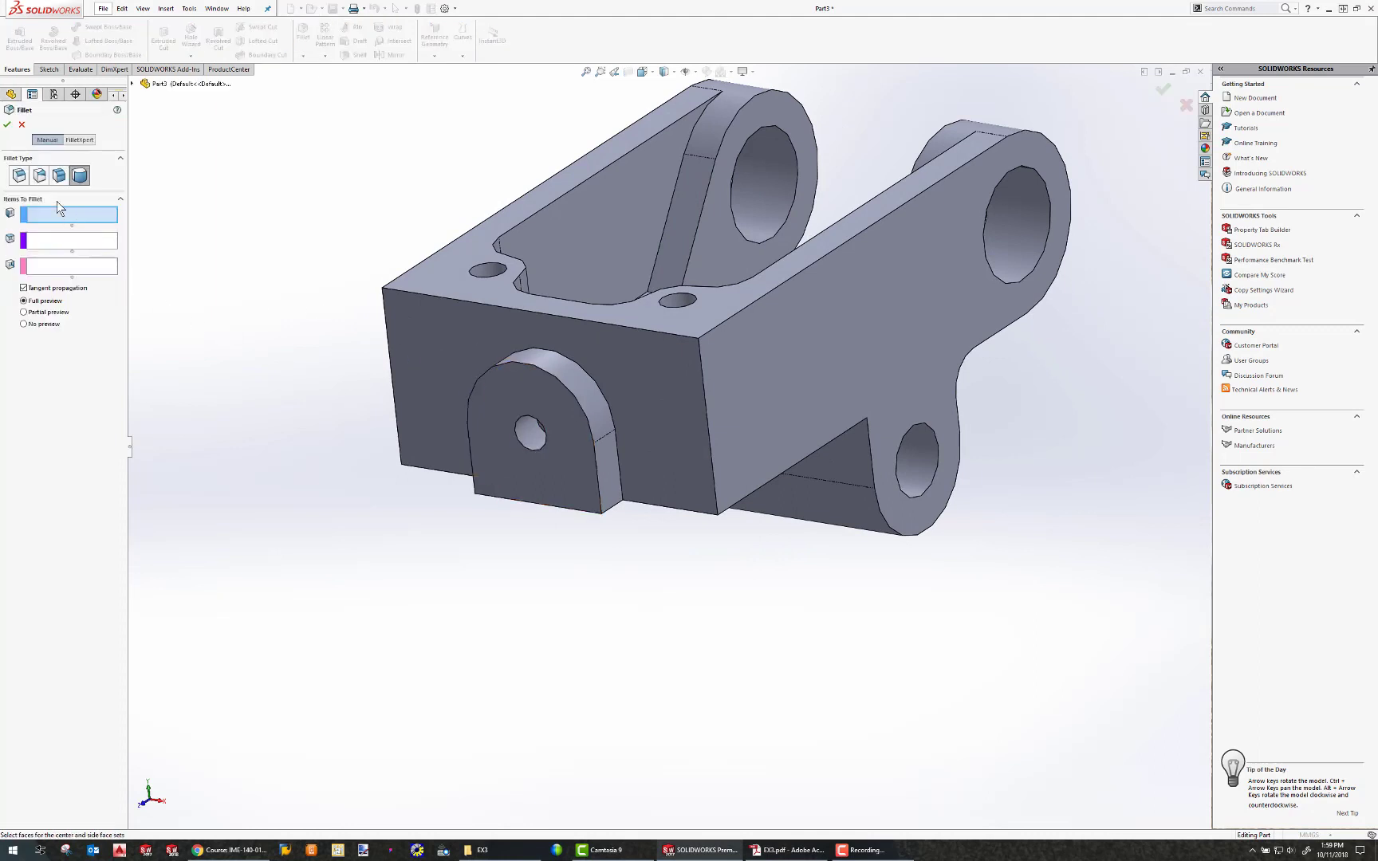
{"action": "left_click", "coordinate": [22, 178]}
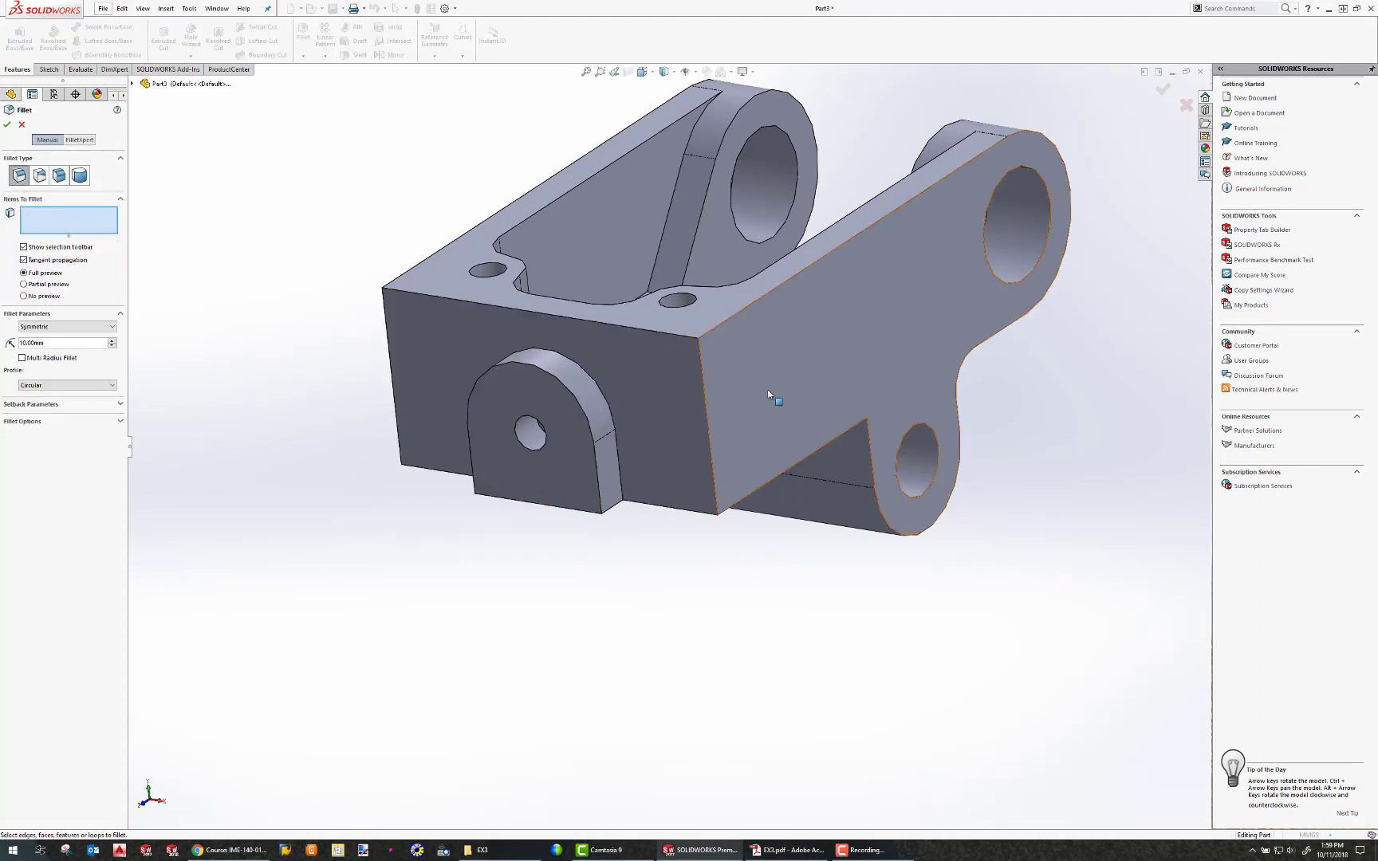
{"action": "left_click", "coordinate": [701, 369]}
{"action": "middle_click_drag", "start_coordinate": [526, 389], "coordinate": [634, 382]}
{"action": "left_click", "coordinate": [709, 358]}
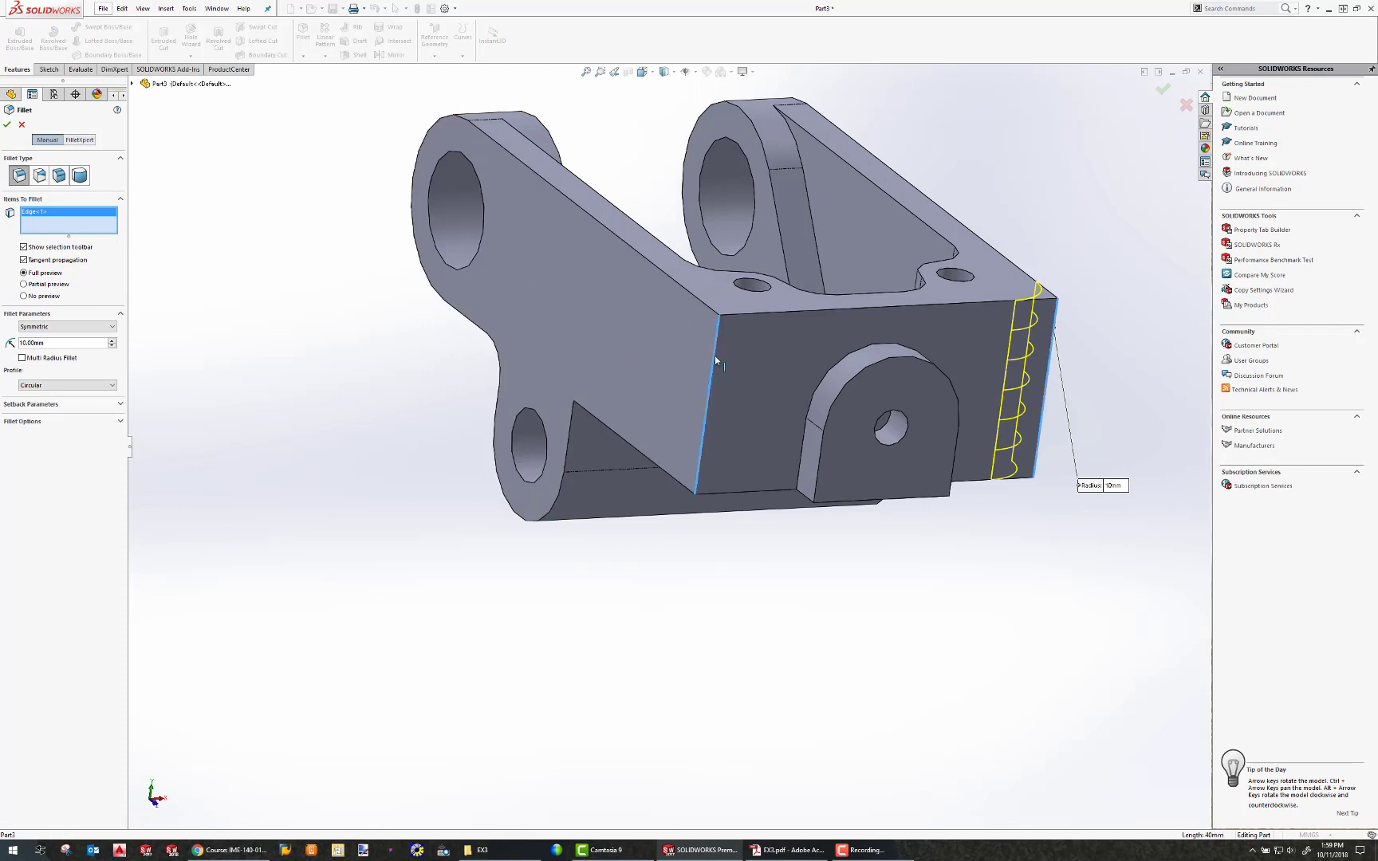
{"action": "left_click", "coordinate": [49, 345]}
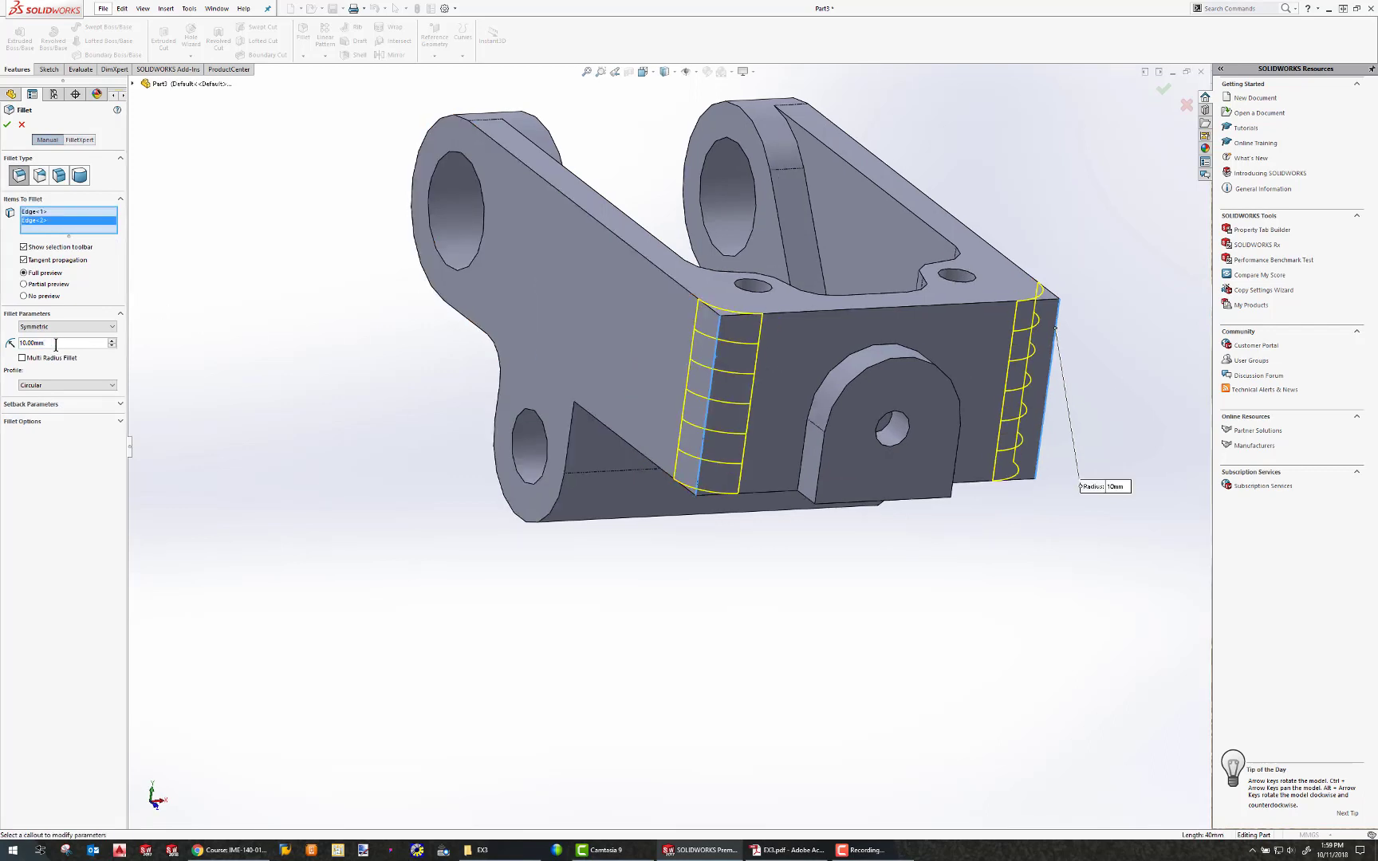
{"action": "left_click", "coordinate": [7, 124]}
Roll back through the feature history to review how the model was built, then roll forward to the end.
{"action": "middle_click_drag", "start_coordinate": [615, 572], "coordinate": [747, 477]}
{"action": "scroll", "coordinate": [553, 449], "scroll_direction": "down", "scroll_amount": 4}
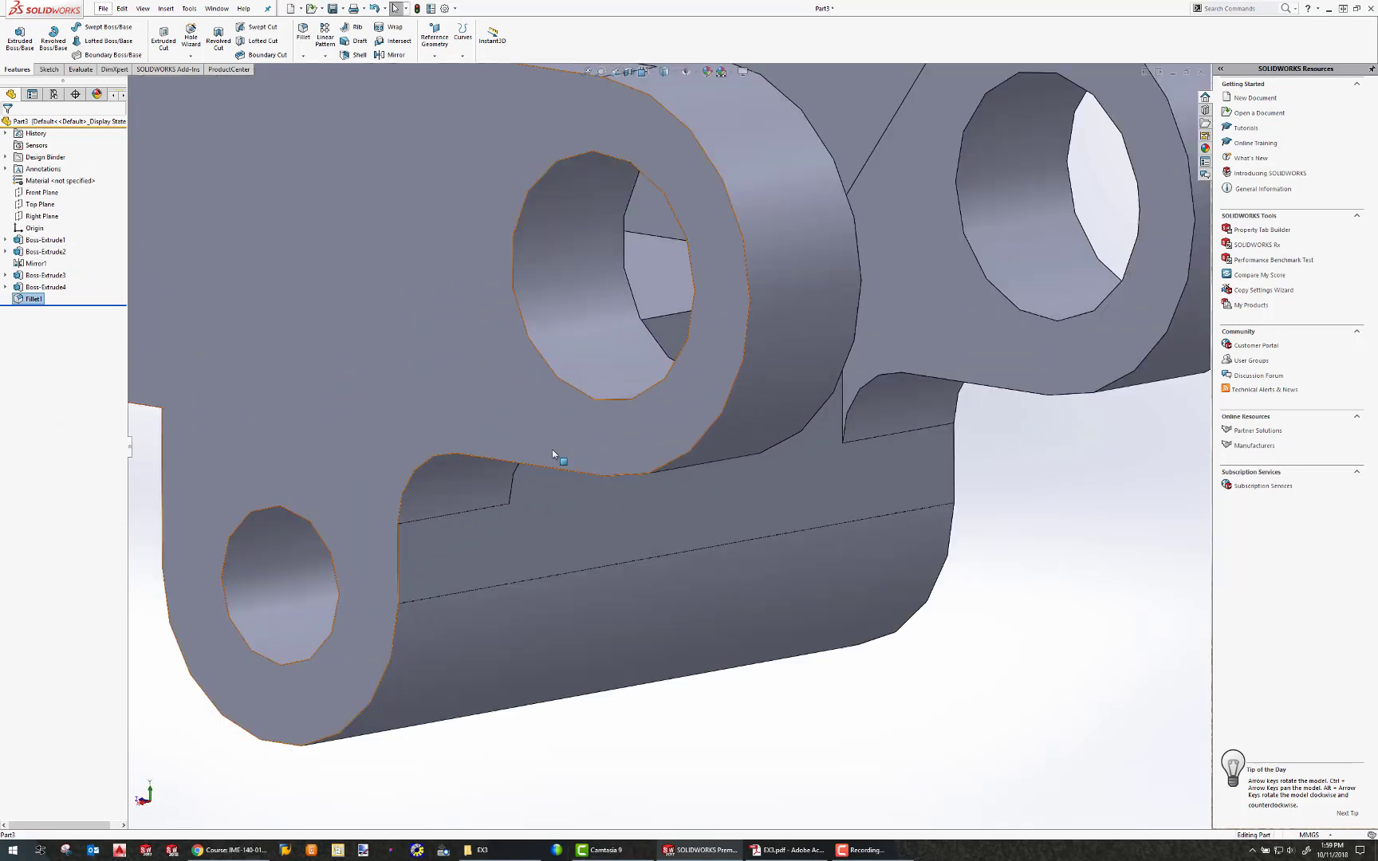
{"action": "scroll", "coordinate": [553, 448], "scroll_direction": "up", "scroll_amount": 7}
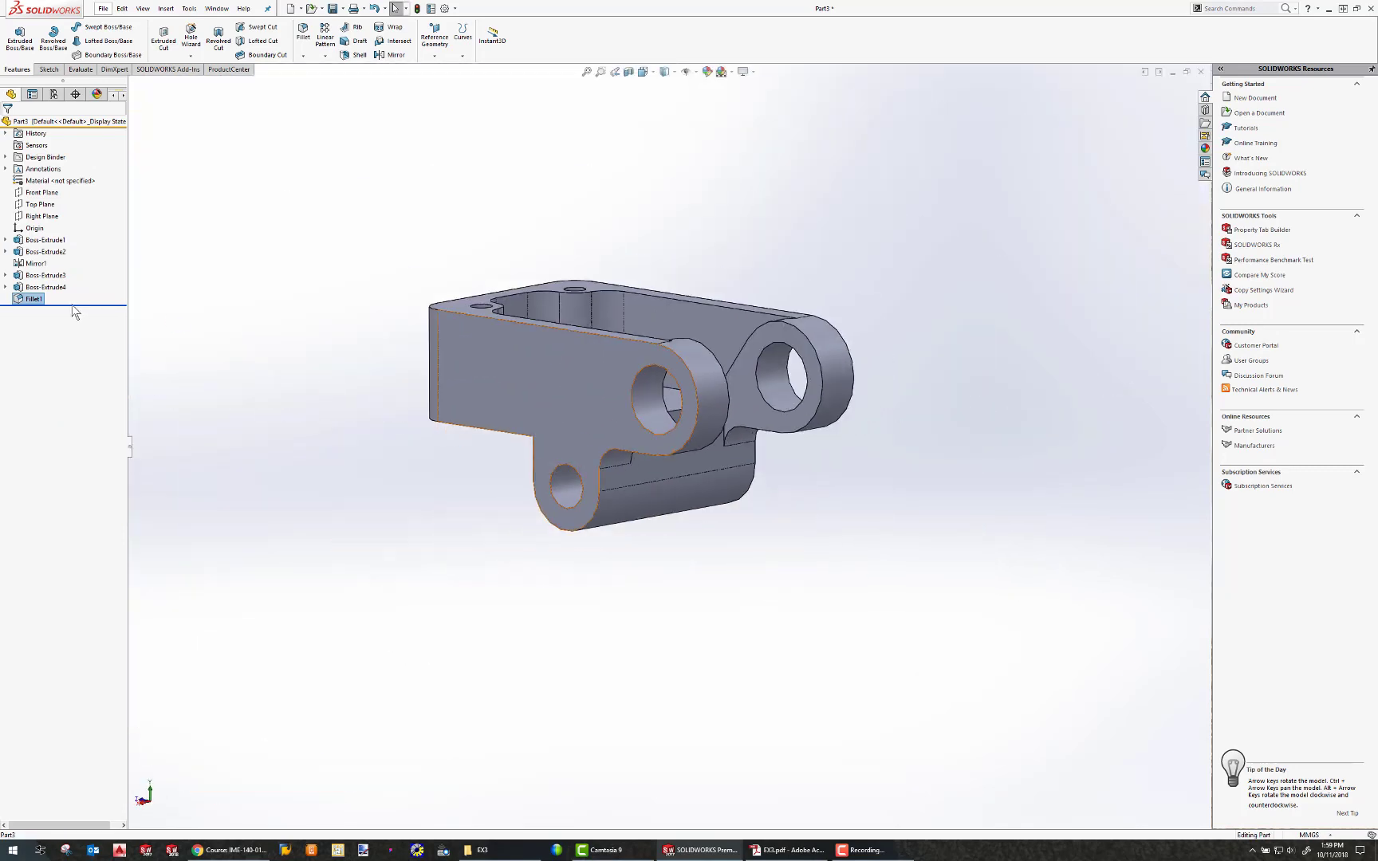
{"action": "left_click_drag", "start_coordinate": [72, 306], "coordinate": [71, 247]}
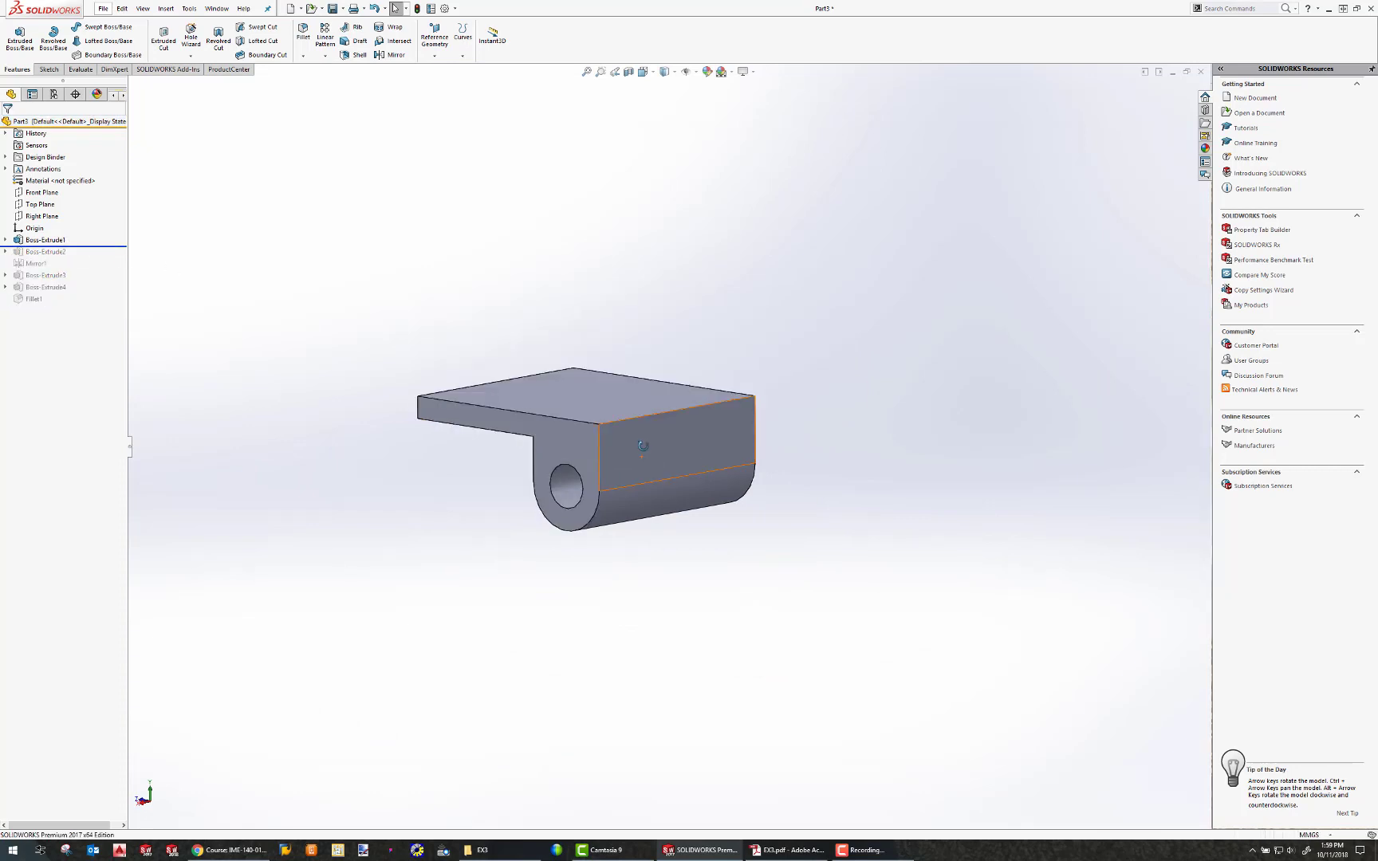
{"action": "middle_click_drag", "start_coordinate": [642, 446], "coordinate": [673, 461]}
{"action": "left_click_drag", "start_coordinate": [89, 246], "coordinate": [87, 281]}
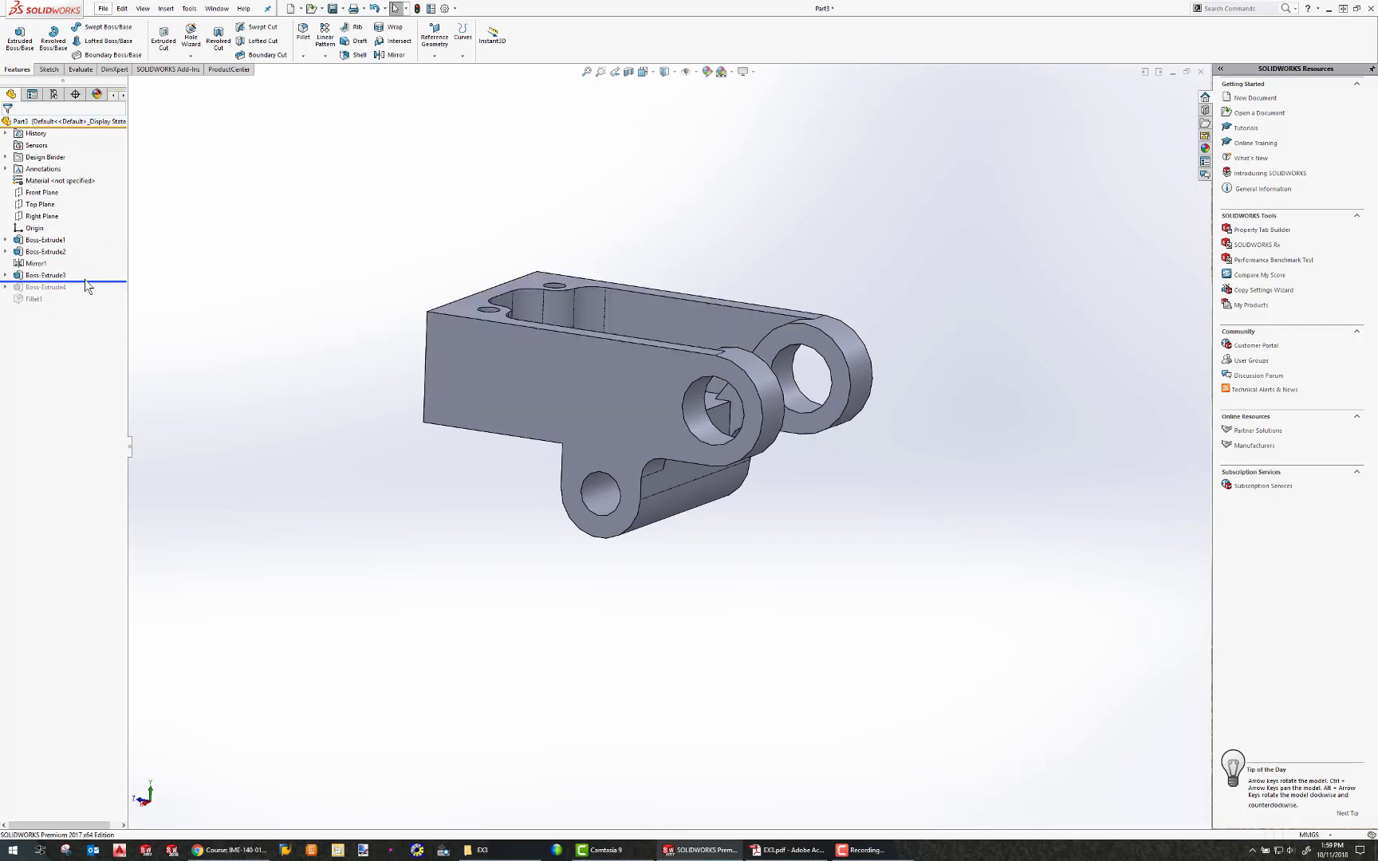
{"action": "left_click", "coordinate": [50, 275]}
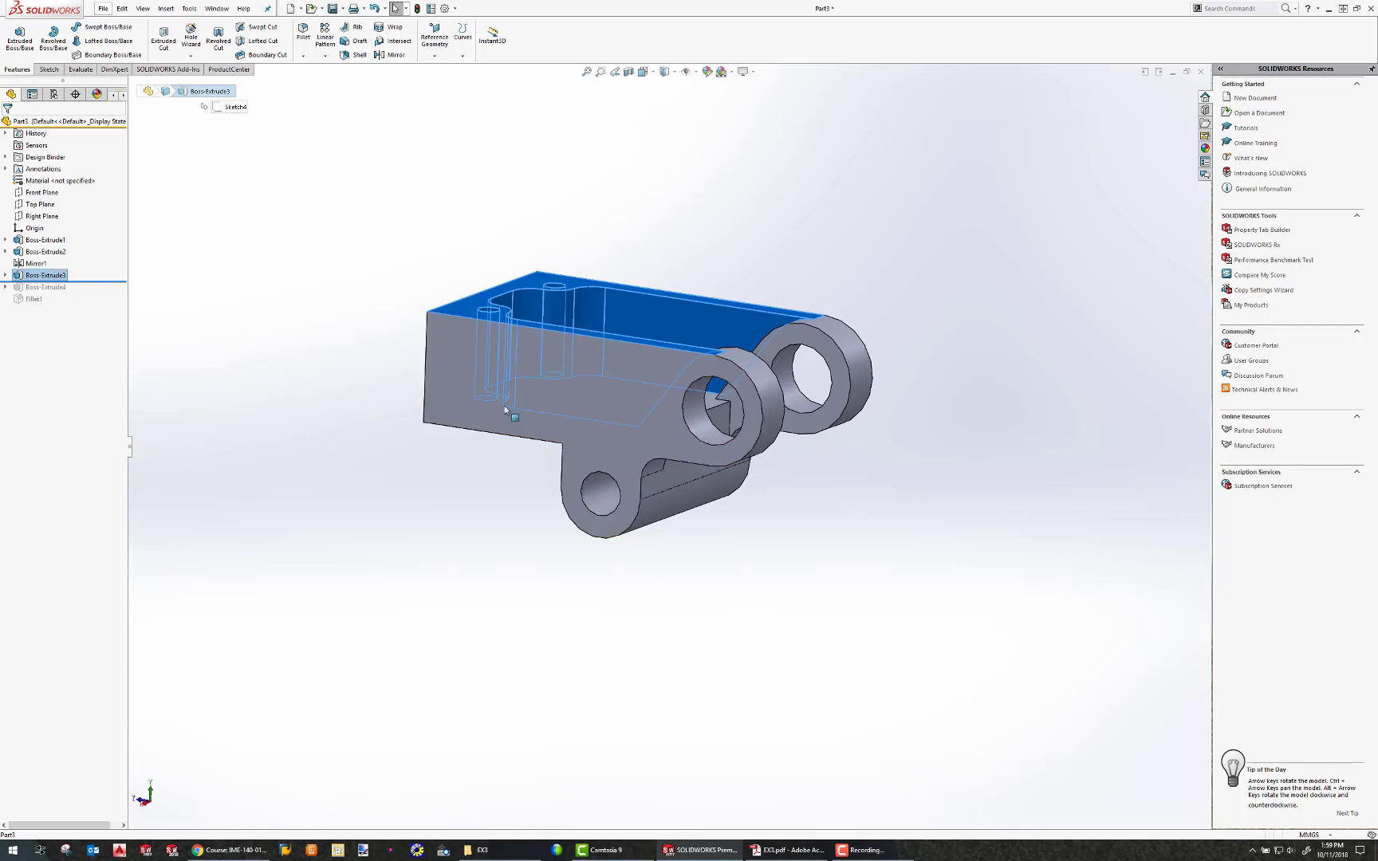
{"action": "middle_click_drag", "start_coordinate": [697, 378], "coordinate": [725, 380]}
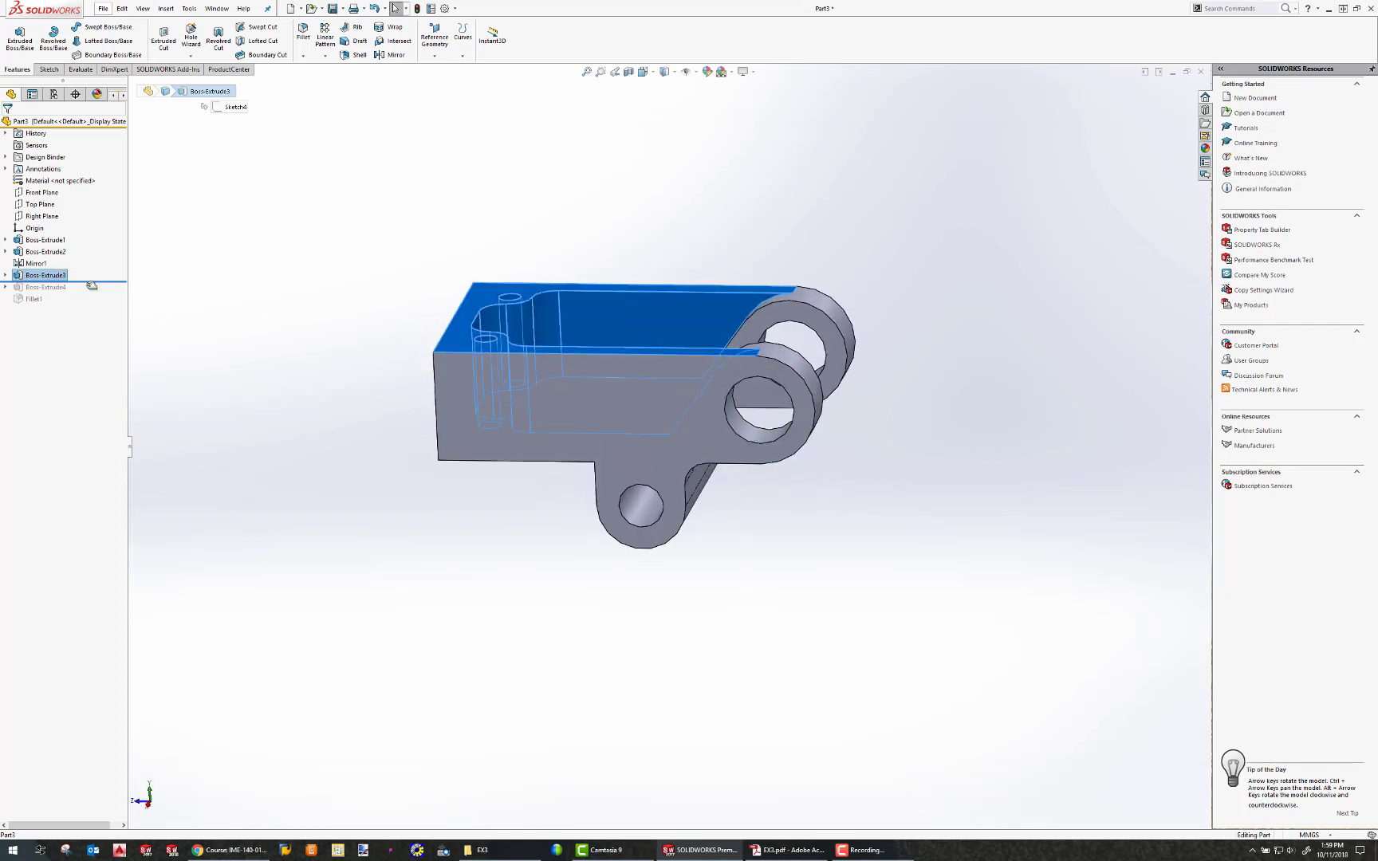
{"action": "left_click_drag", "start_coordinate": [92, 285], "coordinate": [92, 295]}
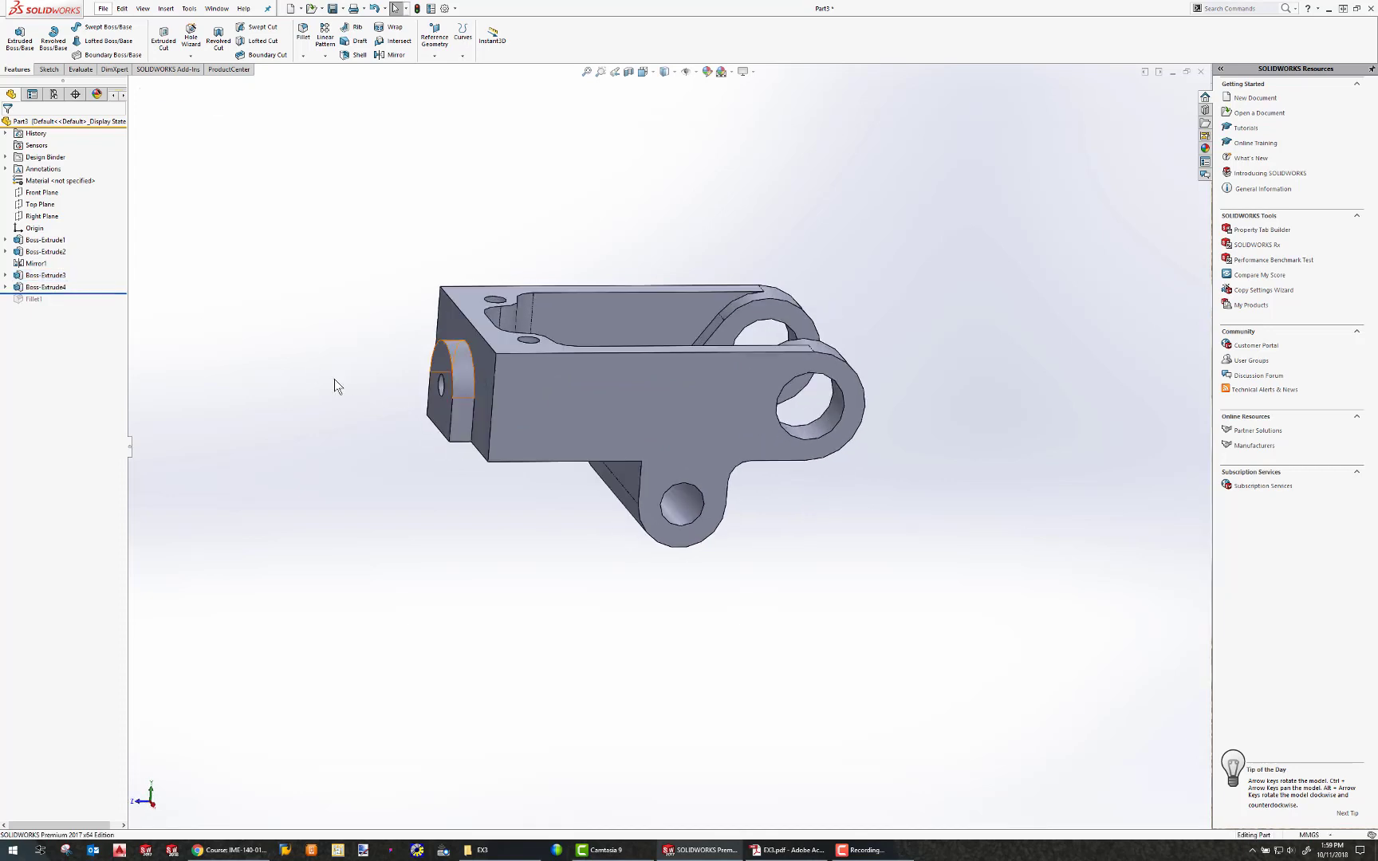
{"action": "left_click_drag", "start_coordinate": [85, 294], "coordinate": [86, 305]}
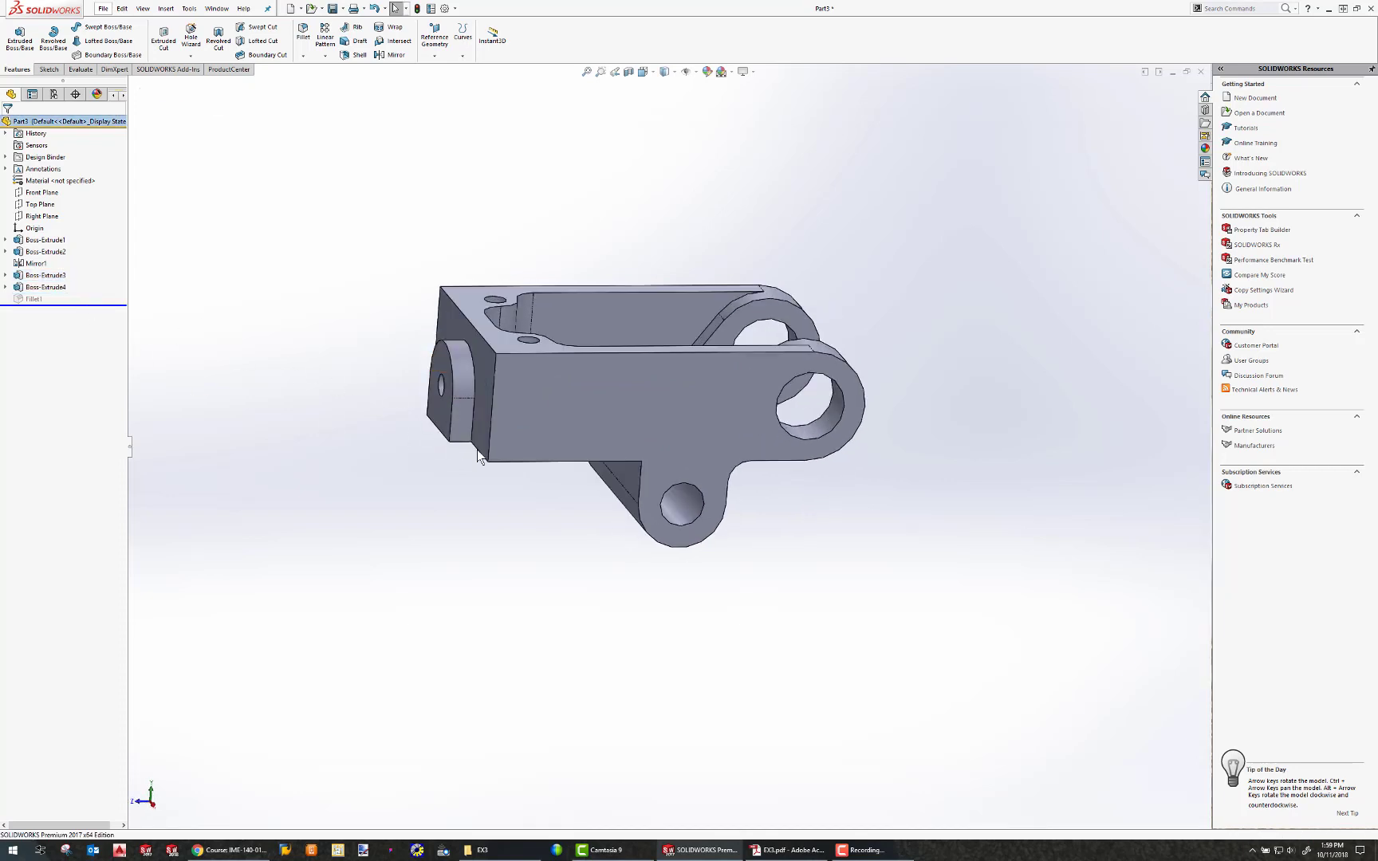
{"action": "middle_click_drag", "start_coordinate": [477, 450], "coordinate": [635, 580]}
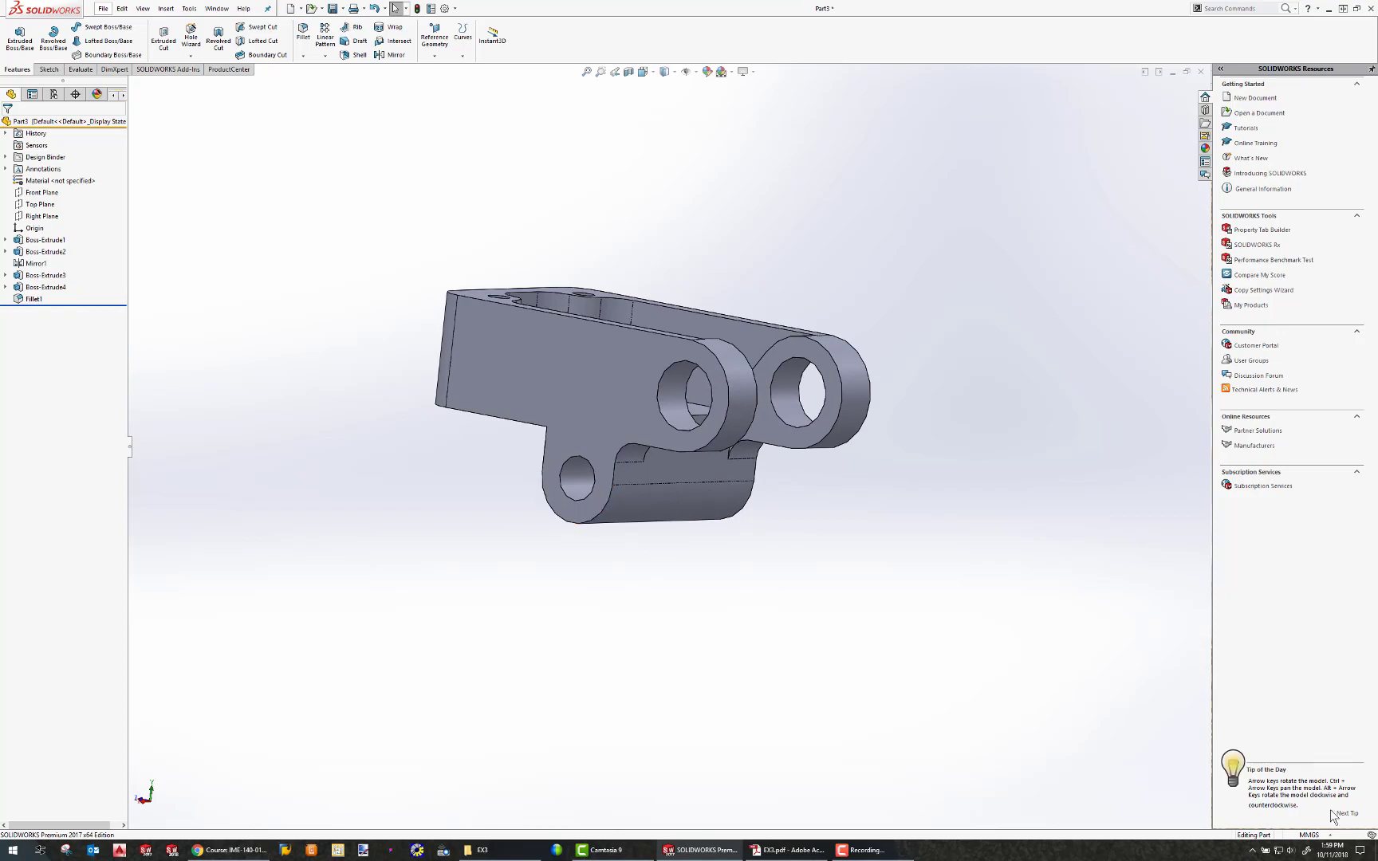